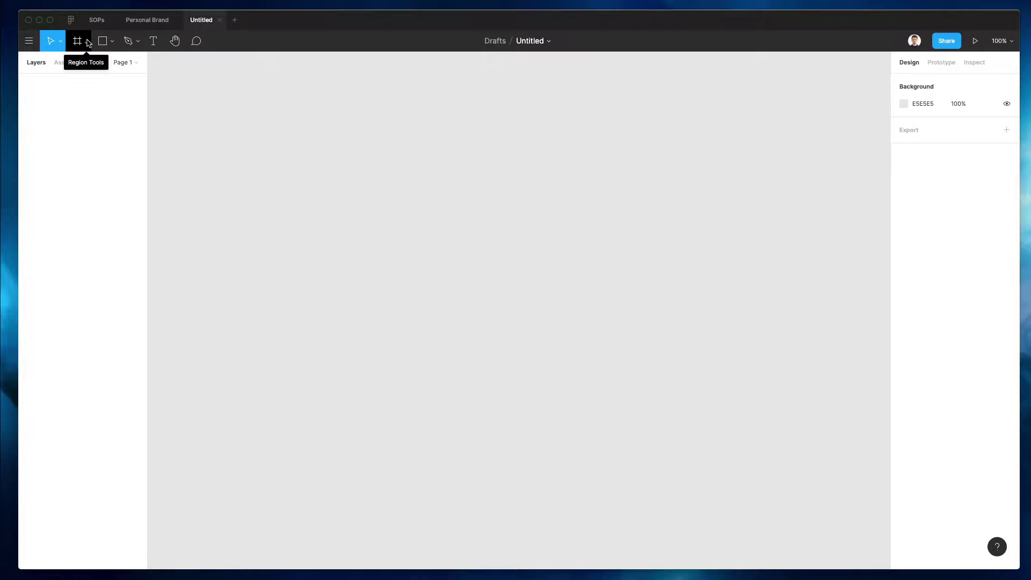
- Create an iPhone 11 Pro Max frame and shift it toward the left side of the canvas
click(89, 43)
click(77, 65)
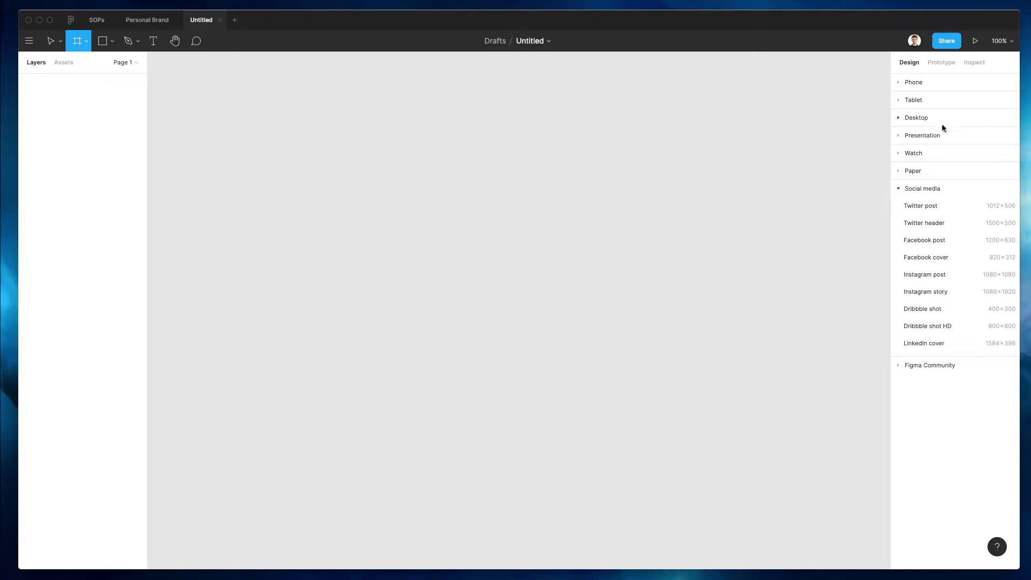
click(908, 82)
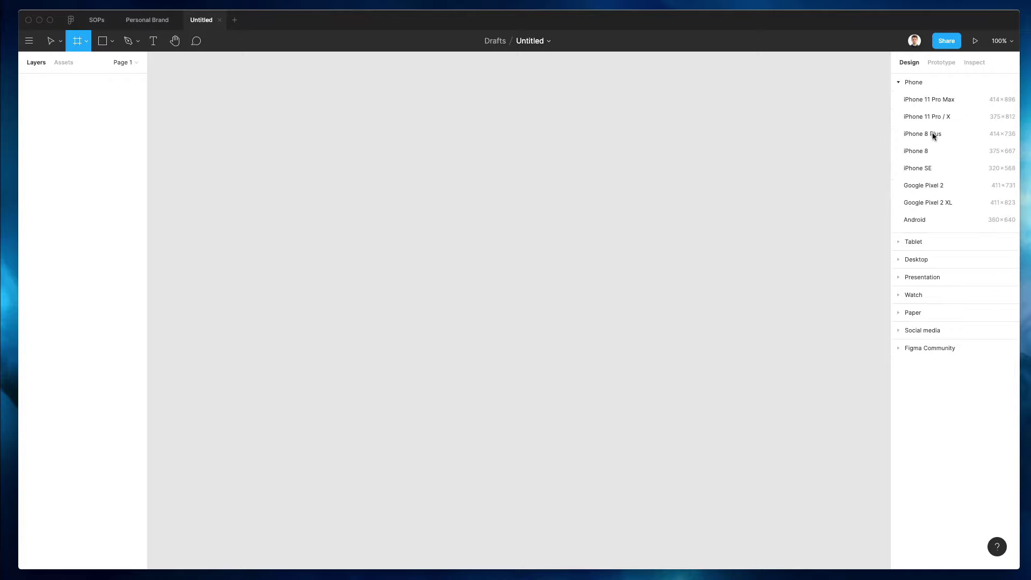
click(933, 102)
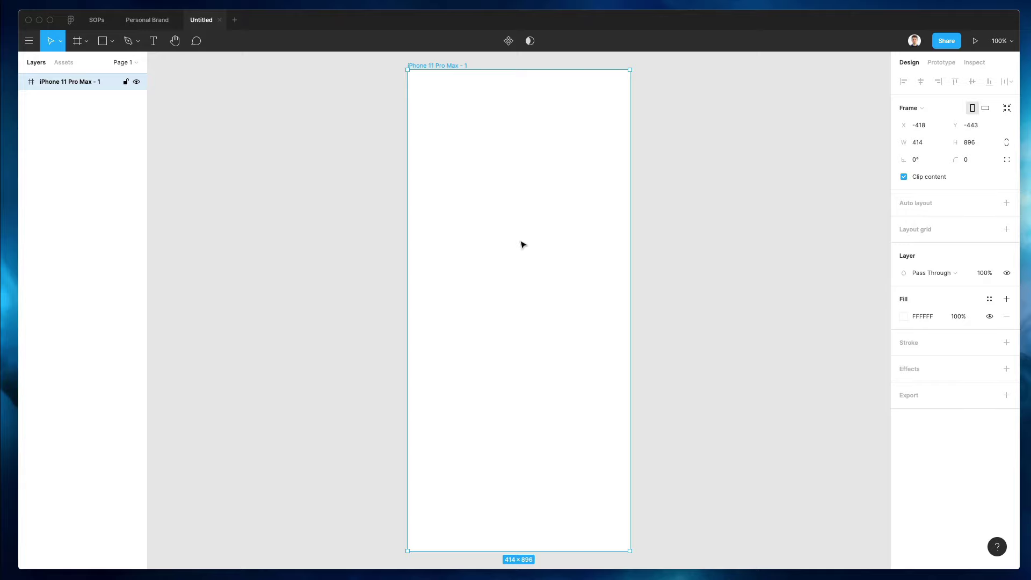
drag(543, 250, 410, 245)
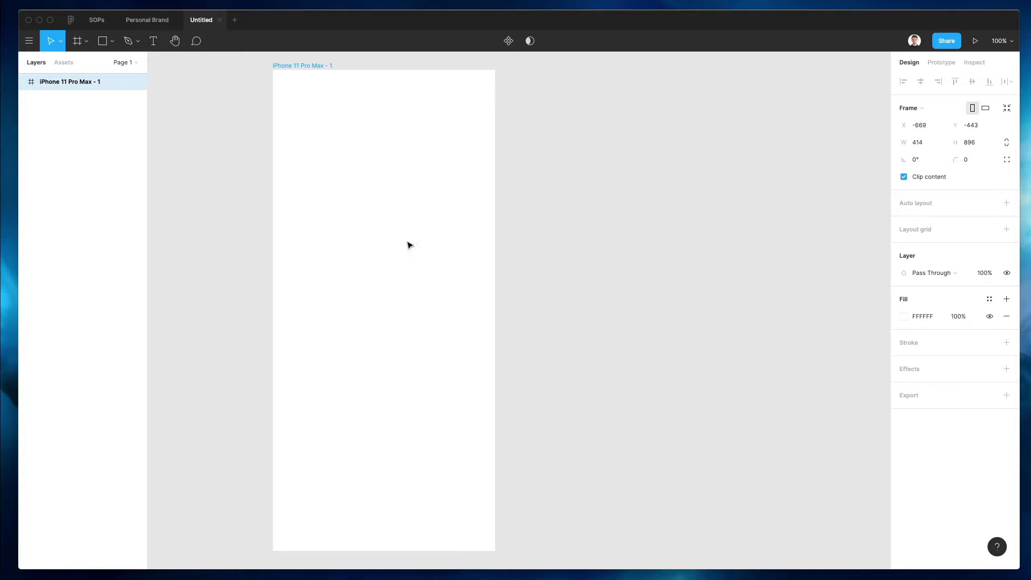
click(198, 156)
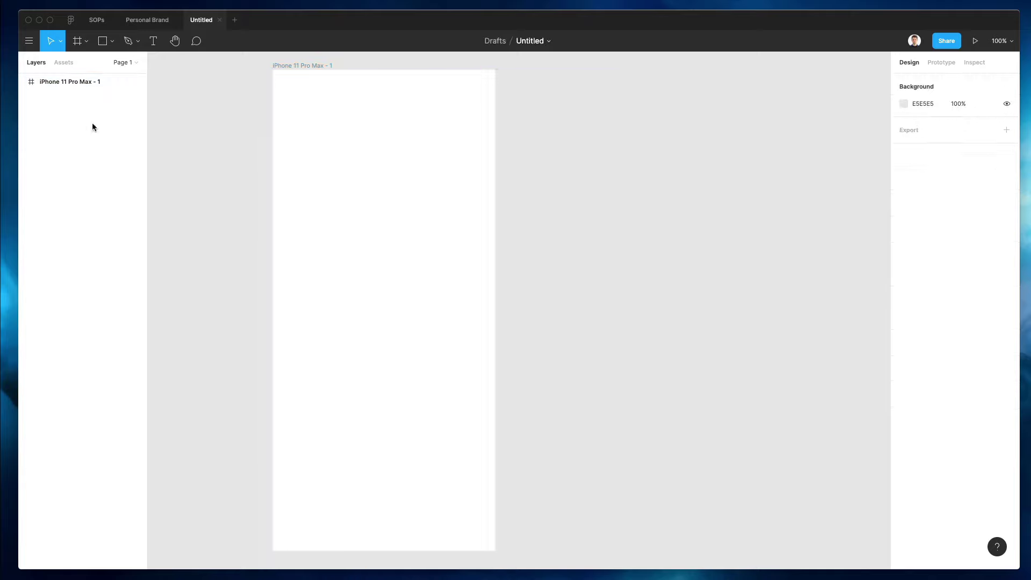
- Add a two-line text near the frame's top: a hello with a first name, followed by "wharit are you looking for?"
click(153, 41)
click(297, 98)
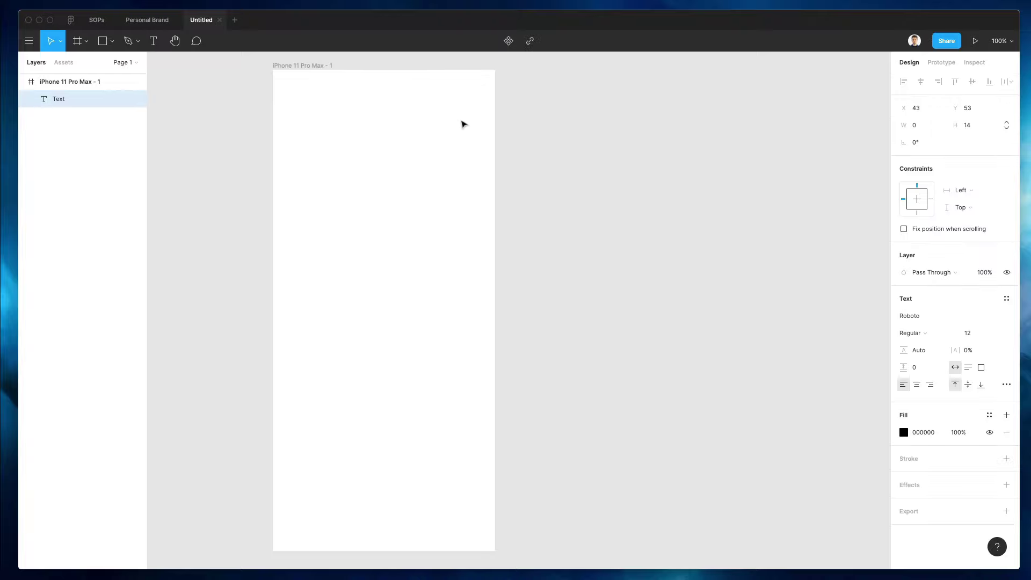
text(Hello Mark, wharit are yo)
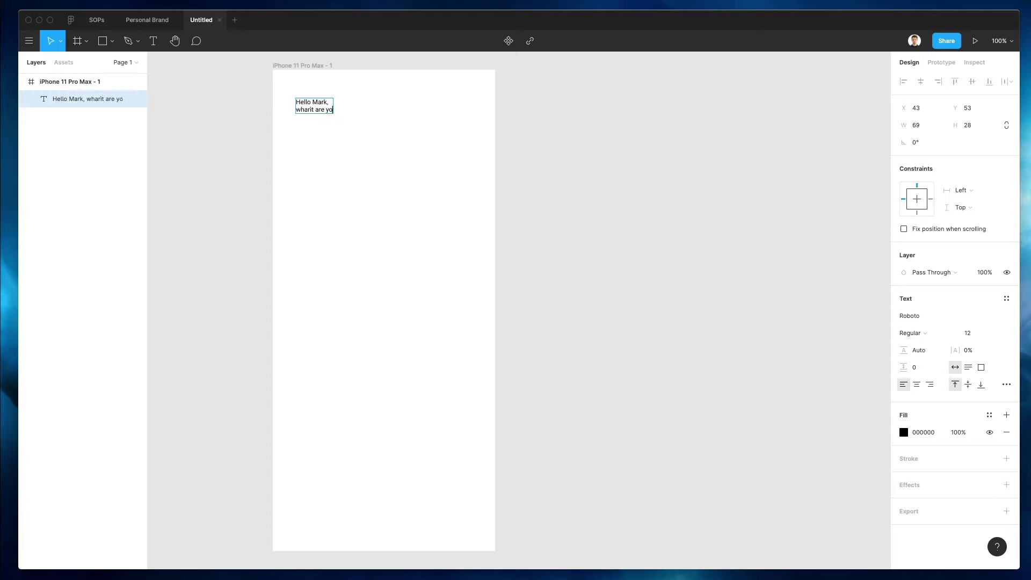
text(u looking for?)
key(Escape)
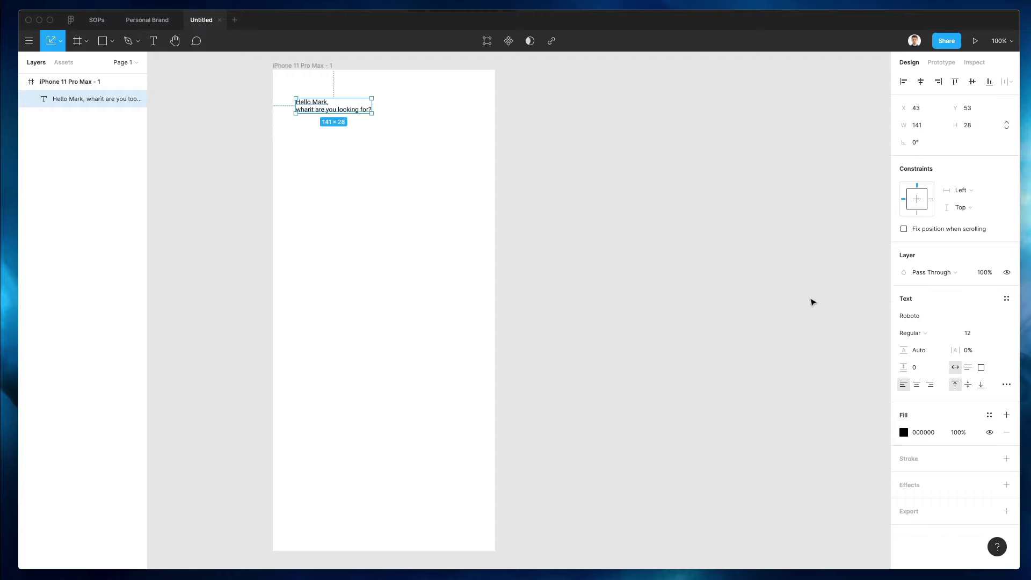
- Scale the greeting text up to about 307 × 61 and correct "wharit" to "what"
mouse_move(372, 113)
mouse_down()
mouse_move(461, 131)
mouse_move(364, 108)
mouse_up()
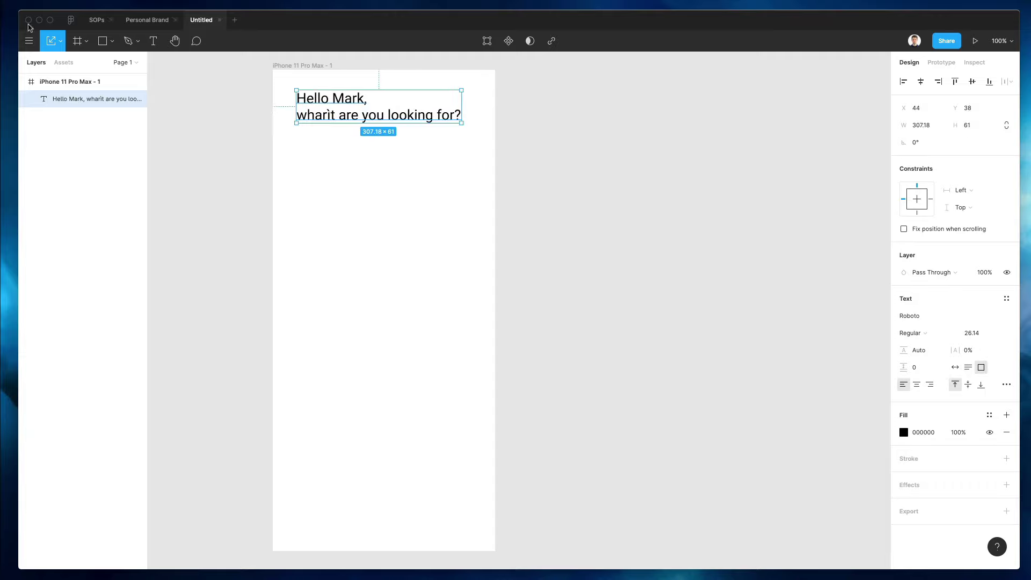
click(61, 42)
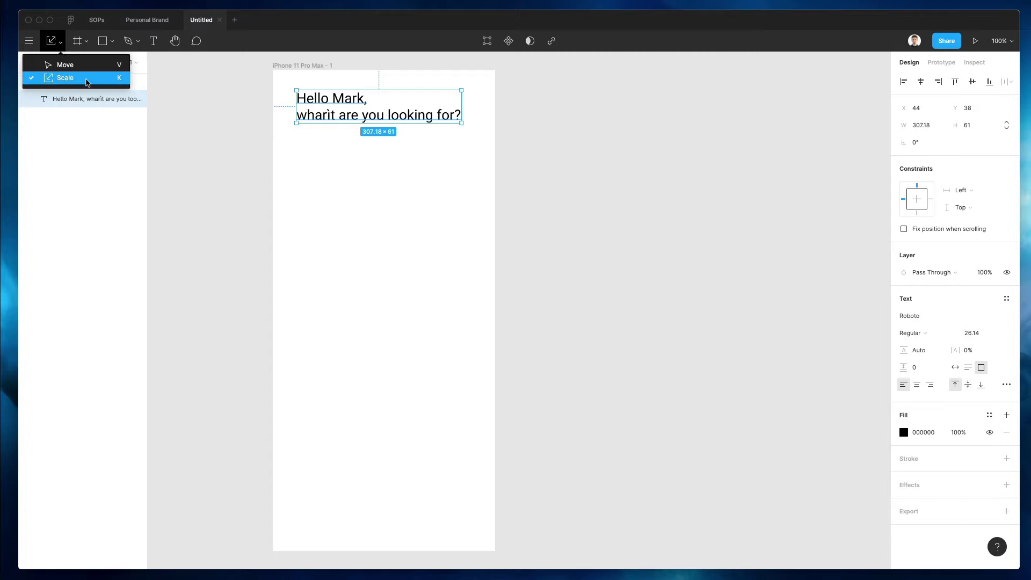
click(323, 138)
double_click(332, 117)
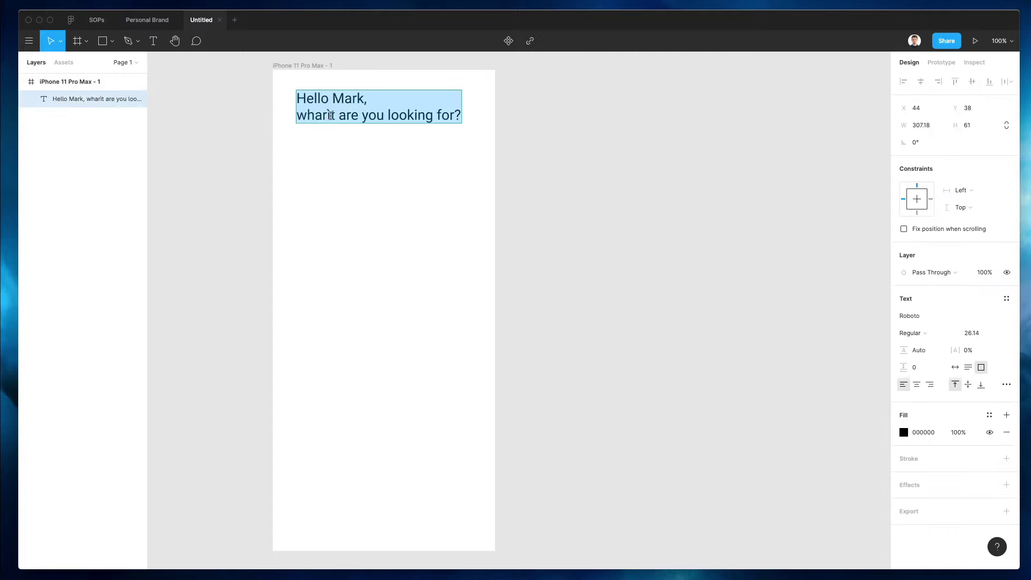
click(331, 115)
key(Delete)
key(BackSpace)
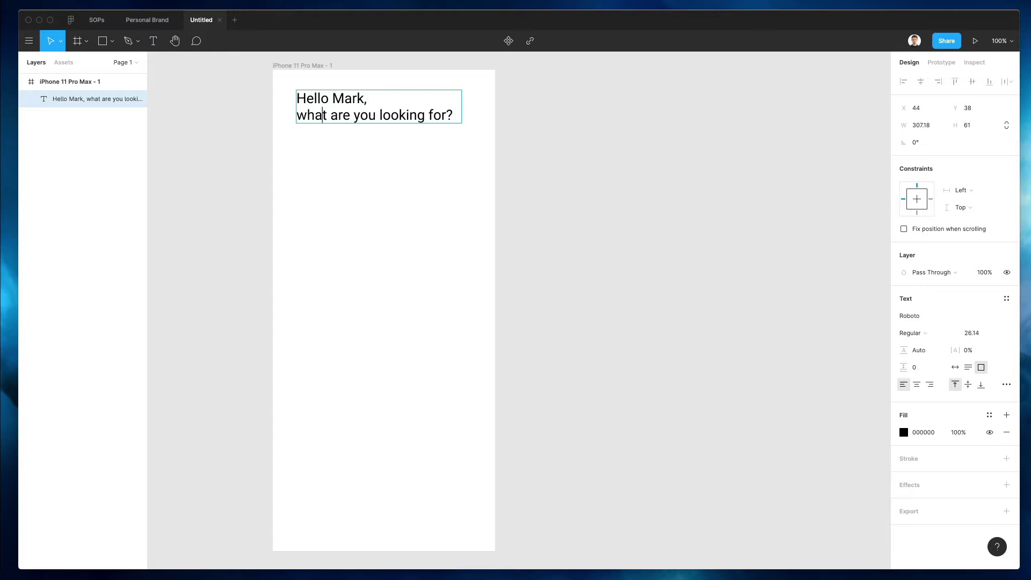
key(Escape)
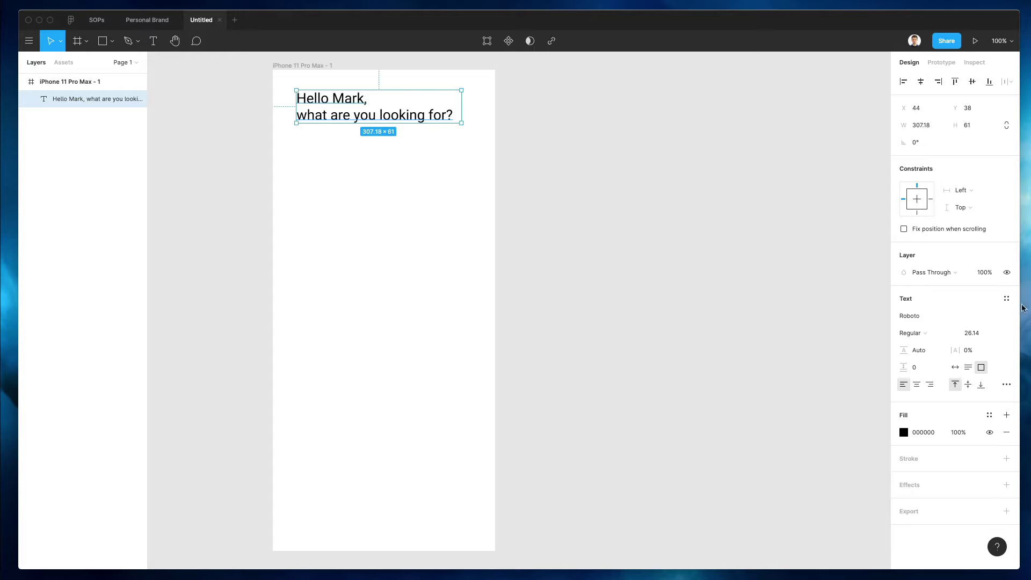
- Set the greeting's font to Lato with the Heavy weight
click(935, 318)
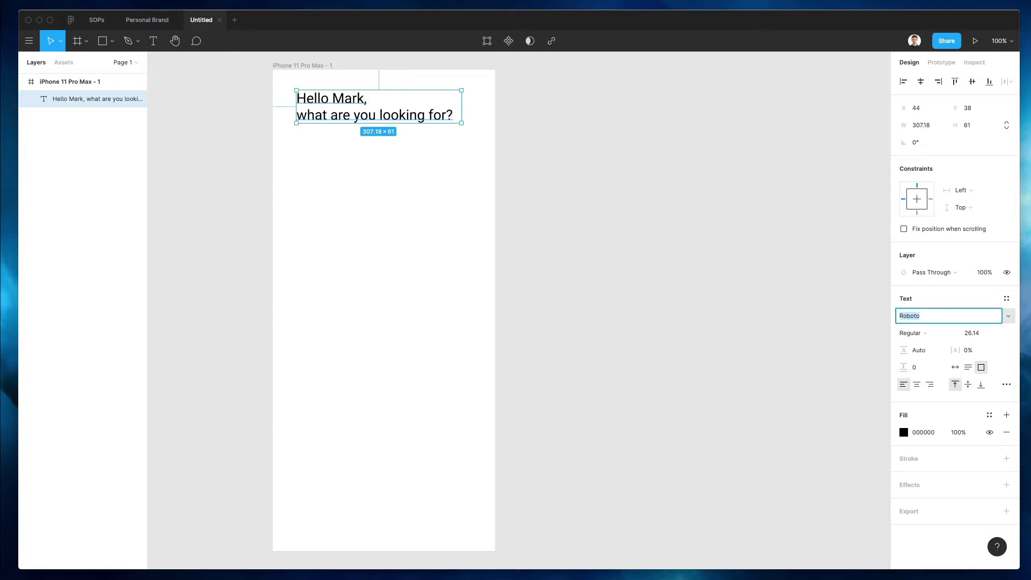
text(Lato)
key(Return)
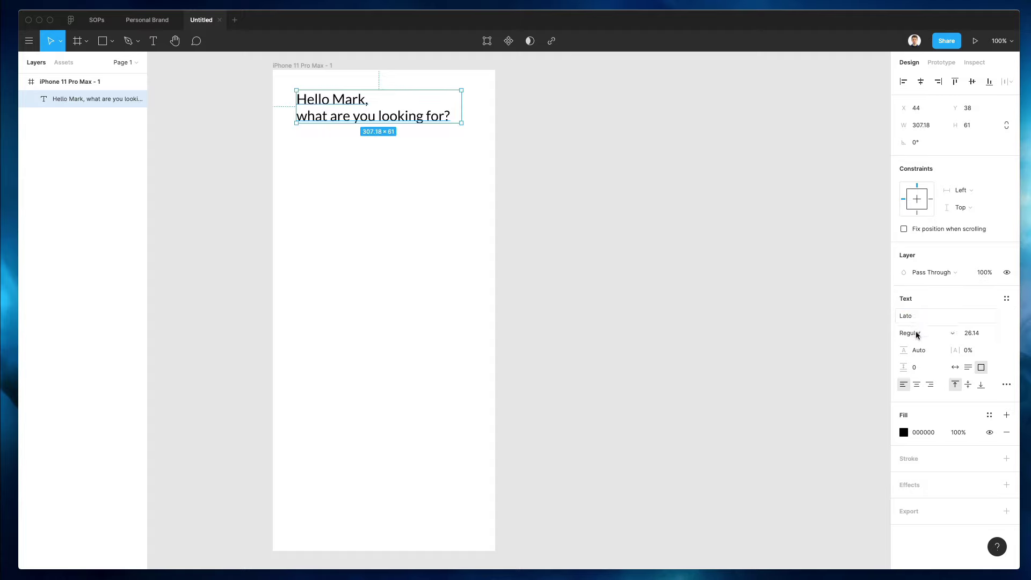
click(914, 333)
click(930, 372)
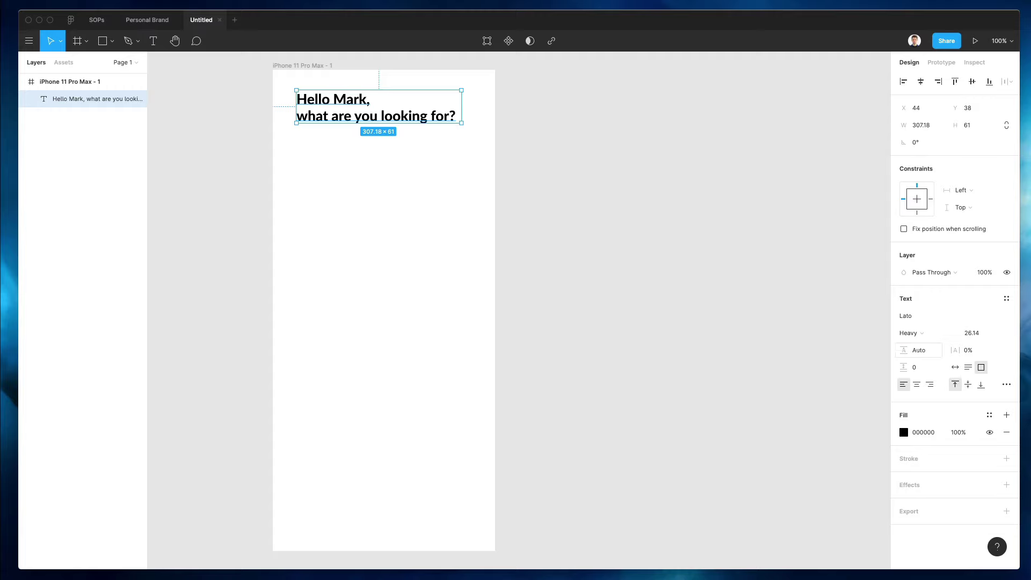
- Increase the greeting's line height to about 146.5%
drag(905, 351, 935, 349)
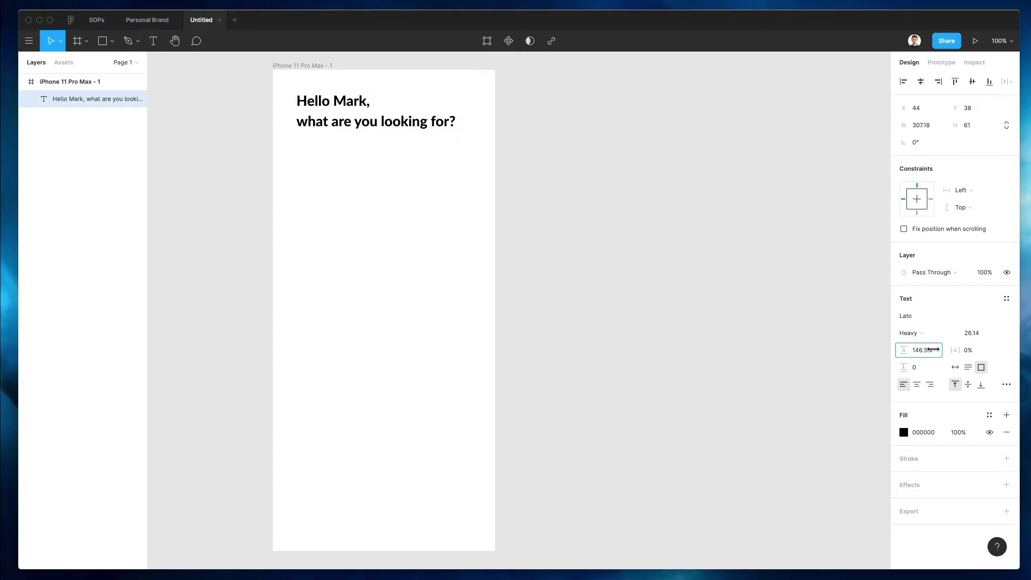
click(473, 134)
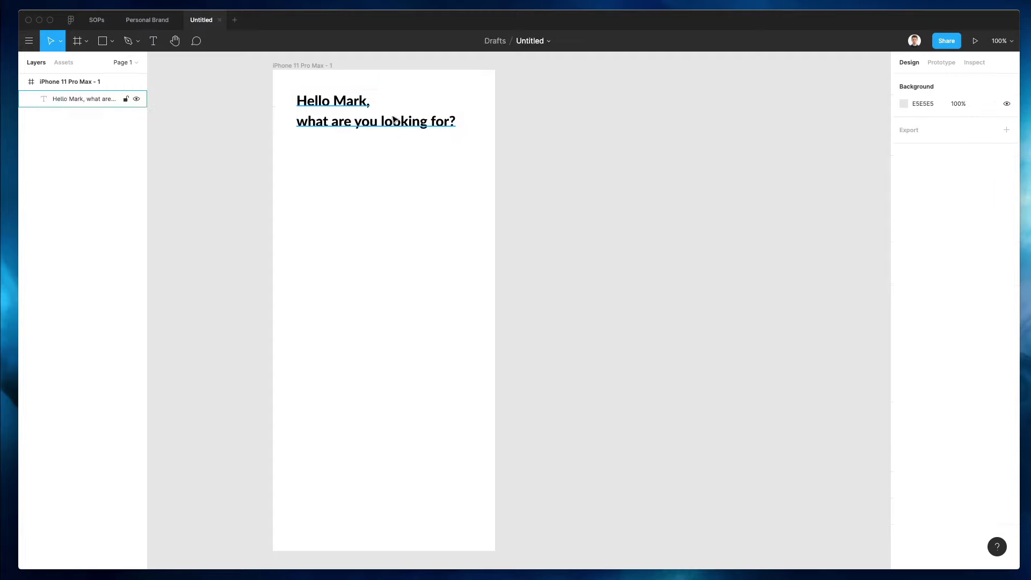
click(351, 107)
click(375, 143)
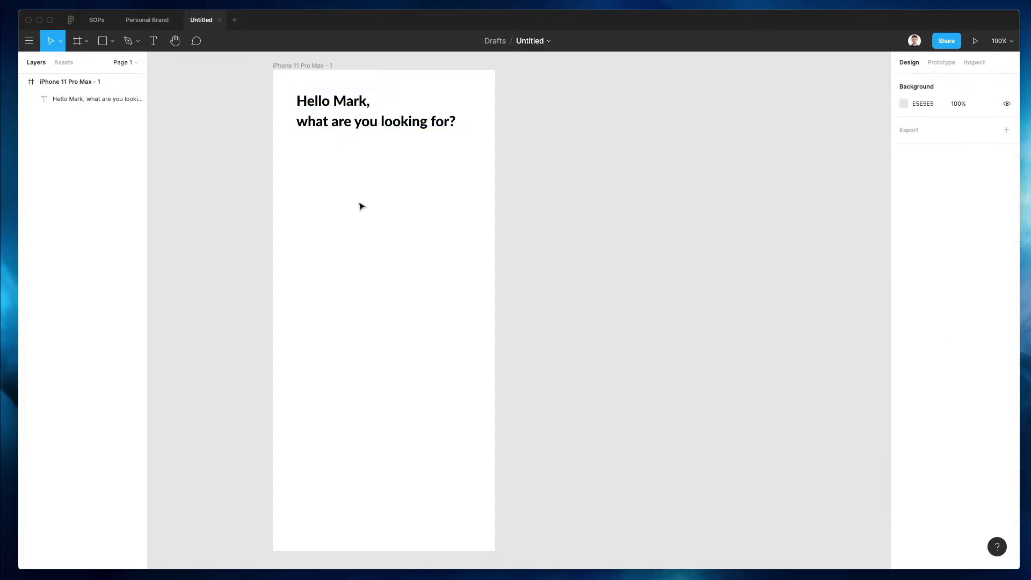
- Place a rectangle about 339 × 49 beneath the greeting at Y 138 and fully round its corners into a pill shape
key(r)
mouse_move(300, 140)
mouse_down()
mouse_move(405, 171)
mouse_move(479, 166)
mouse_up()
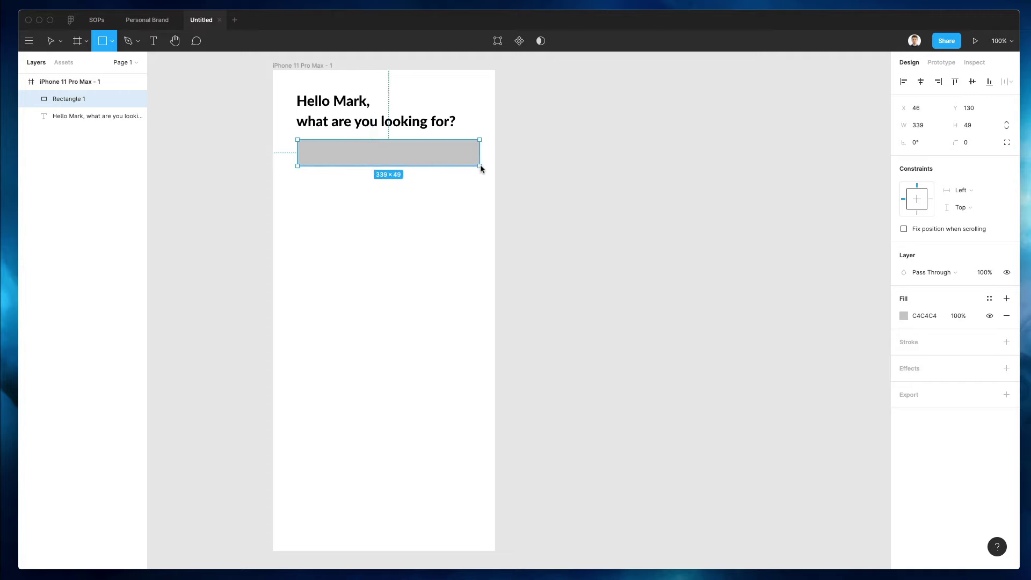
drag(417, 156, 417, 158)
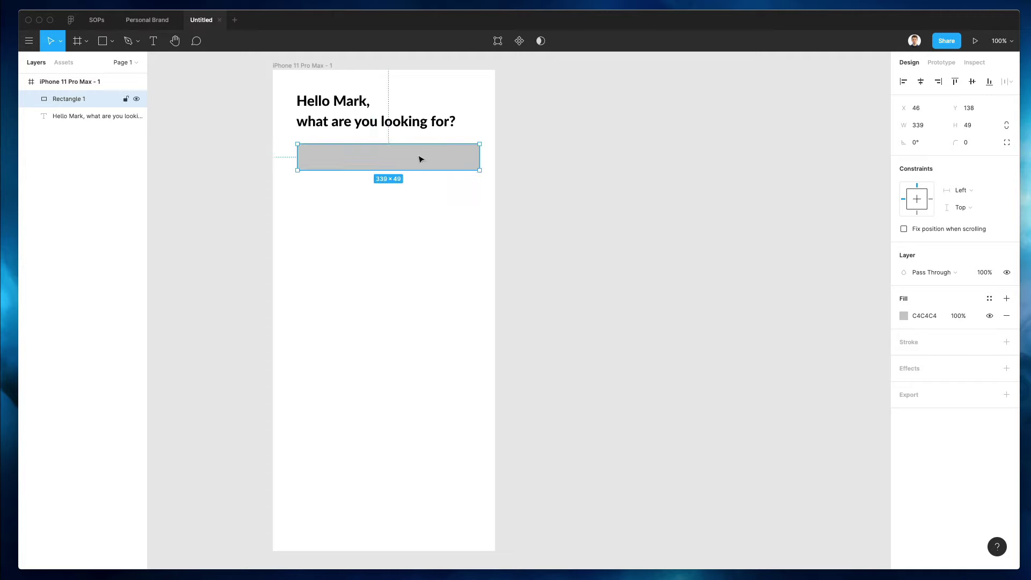
drag(955, 143, 583, 156)
- Group the greeting with the rounded bar and center the group horizontally in the frame
drag(263, 94, 421, 189)
key(super+g)
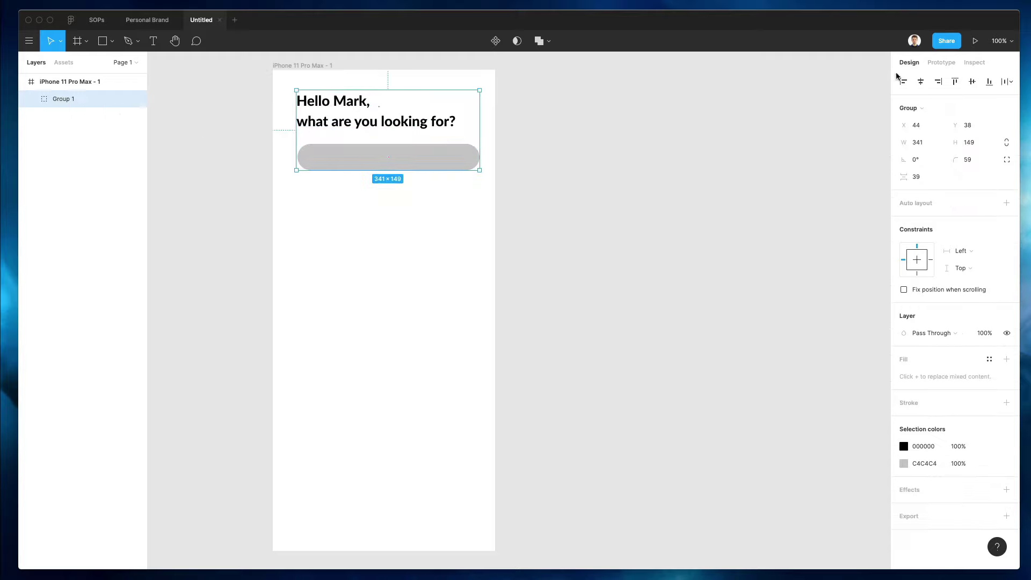
click(921, 81)
click(541, 117)
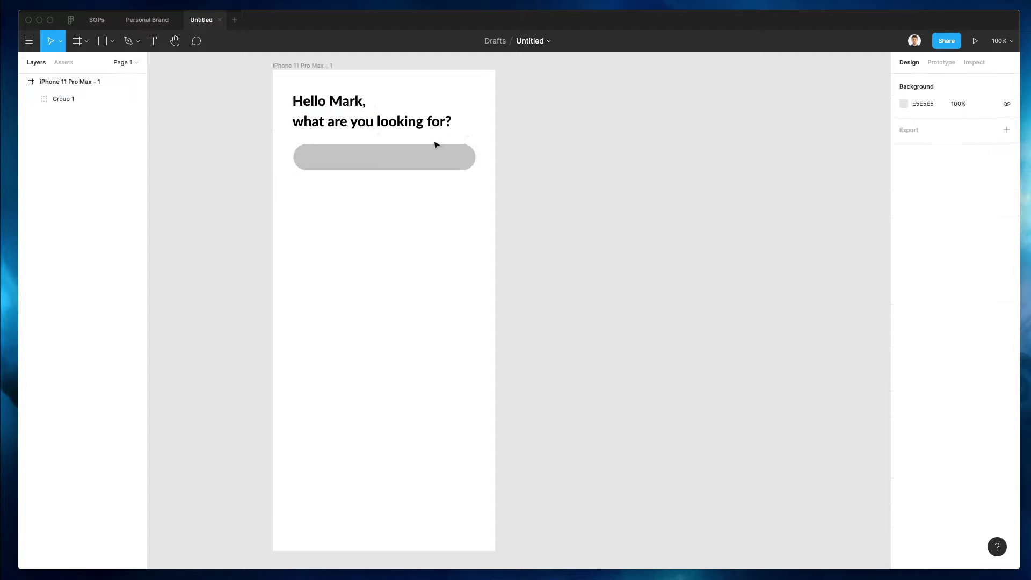
click(414, 135)
- Add a layout grid to the iPhone frame and change its type to Columns
click(275, 65)
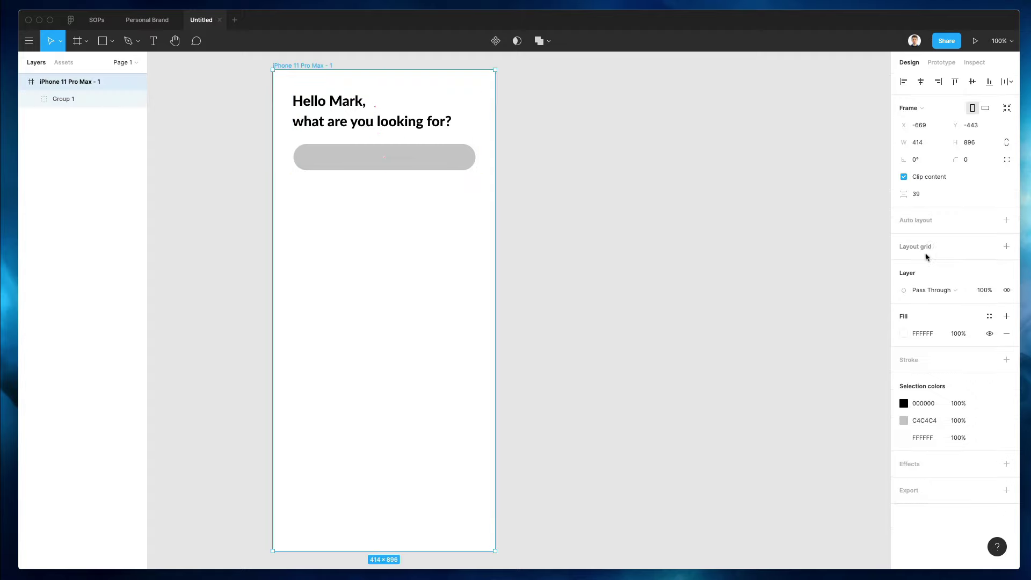
click(1007, 247)
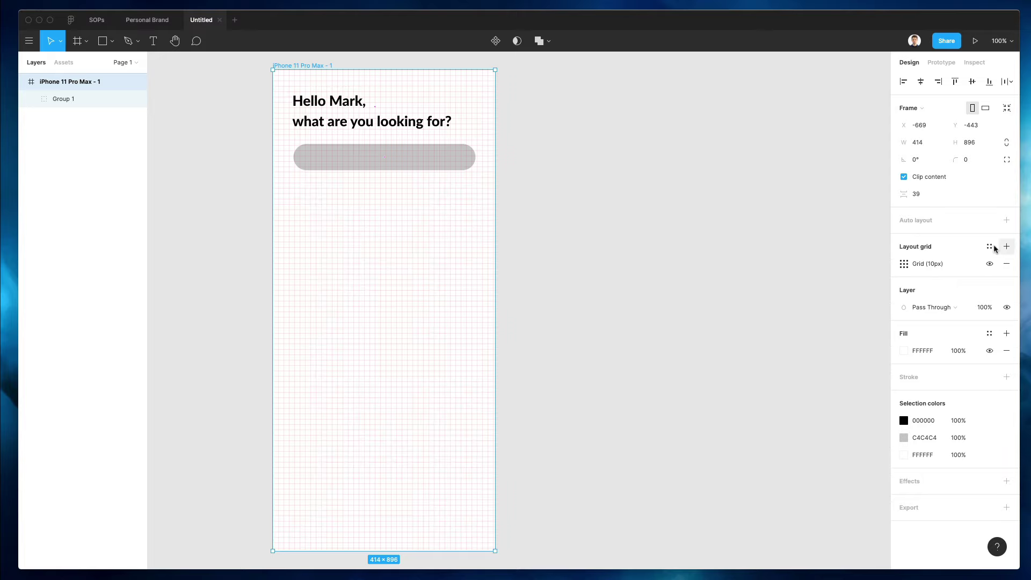
click(907, 265)
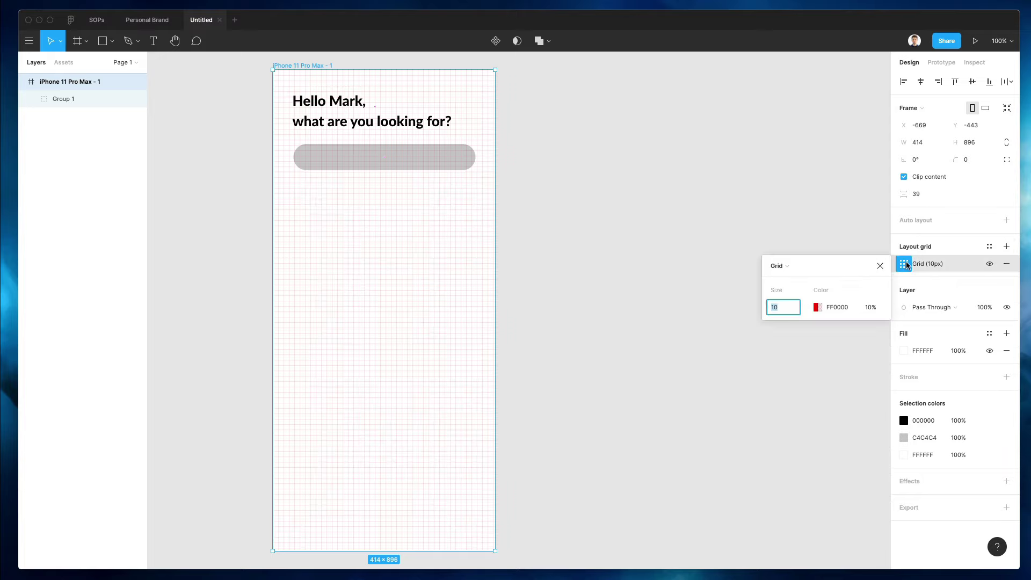
click(799, 267)
click(800, 281)
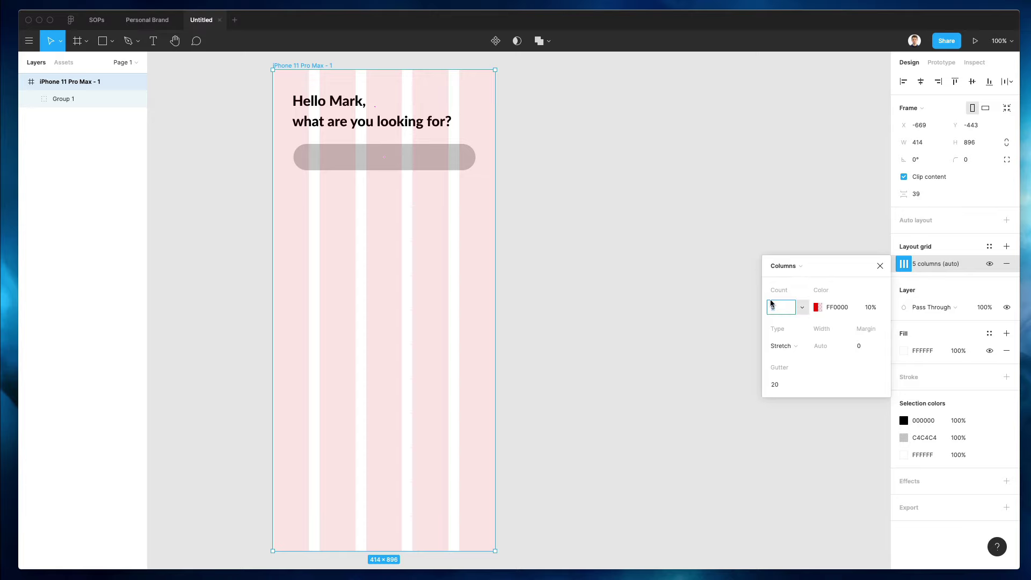
- Try column counts of 8 and 11 in the layout grid, settling on 4 columns
text(8)
key(Return)
key(Up)
key(Up)
key(Up)
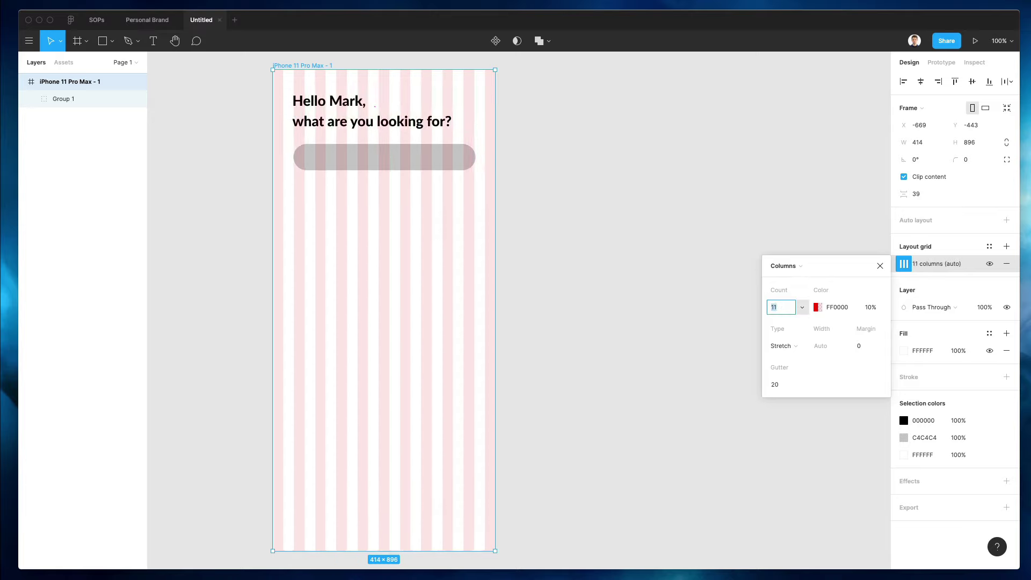
key(Down)
key(Down)
key(Down)
key(Down)
key(Down)
key(Down)
key(Down)
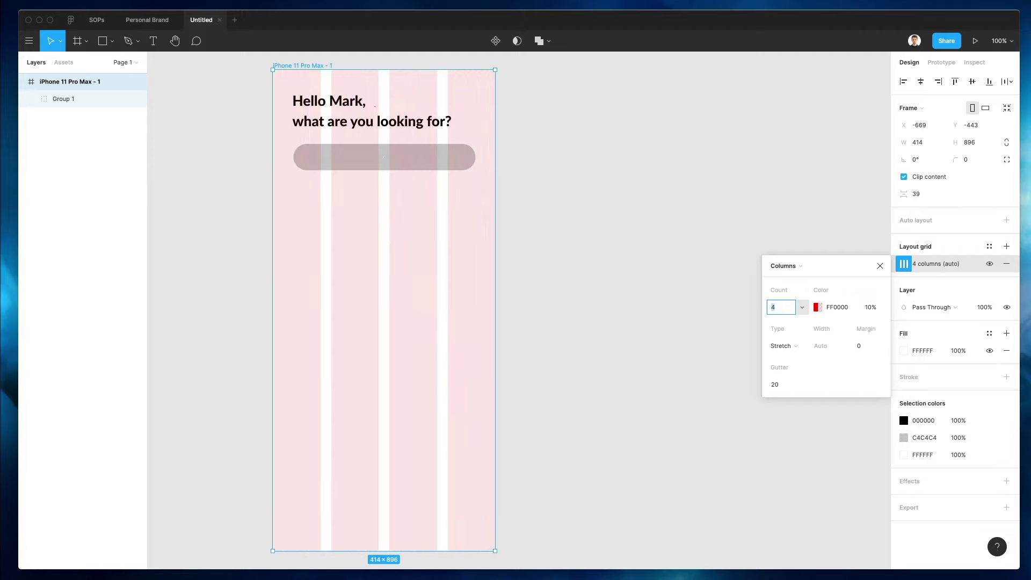
- Set the column grid's margin to about 26
click(872, 345)
text(25)
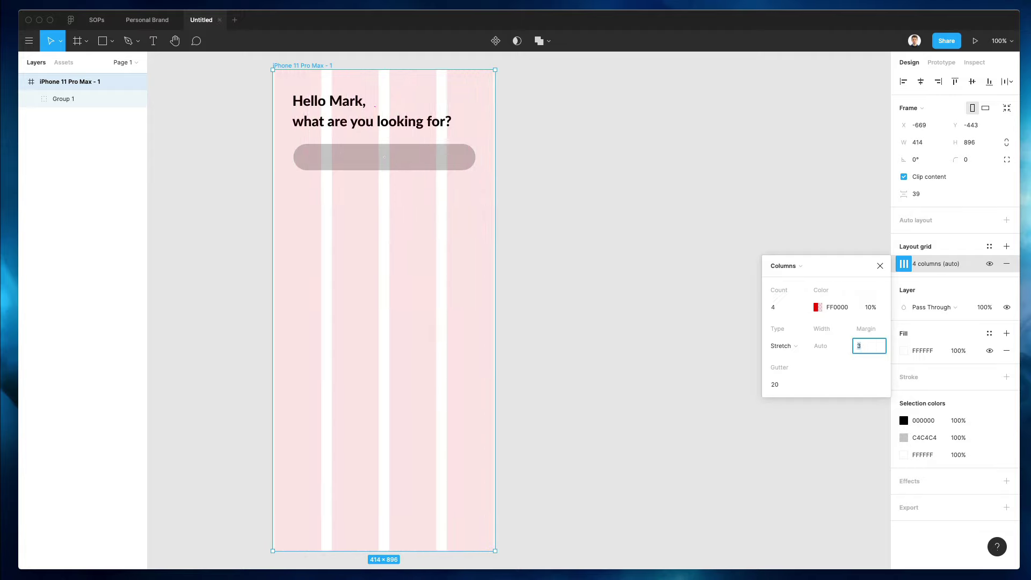
key(Return)
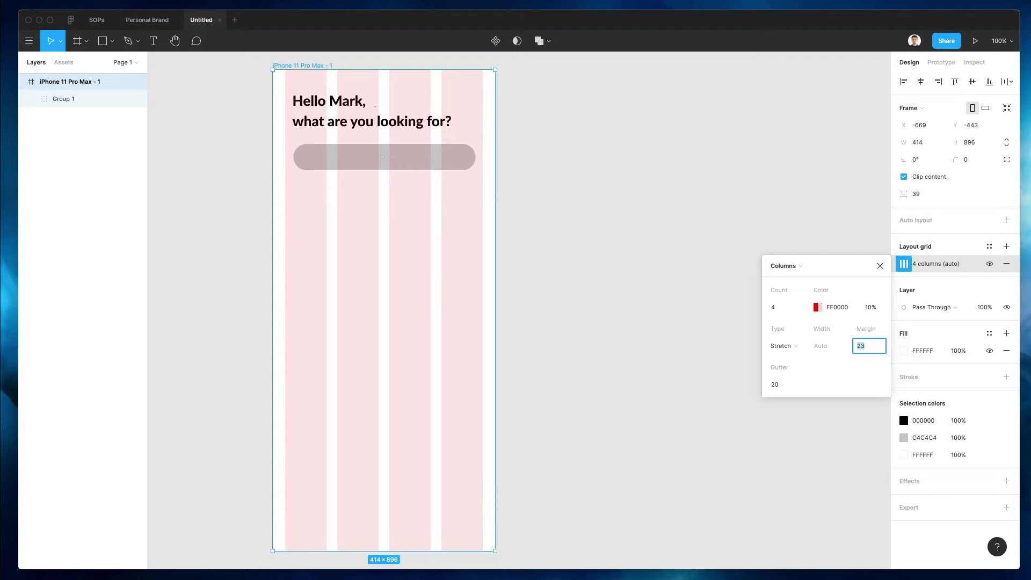
key(Up)
click(512, 213)
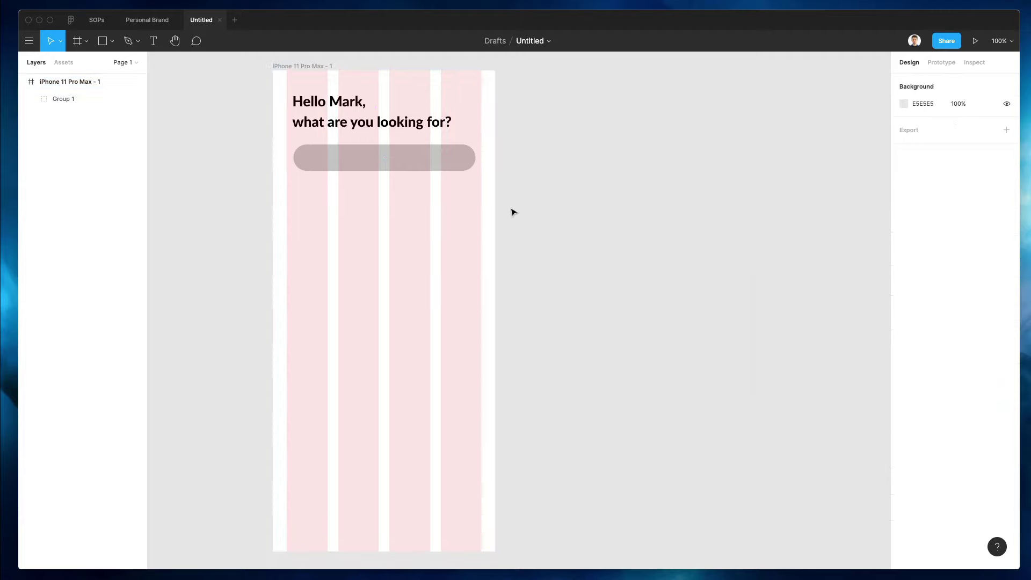
- Move the greeting group to X 26 so it aligns with the first column's left edge
click(326, 120)
drag(340, 120, 334, 119)
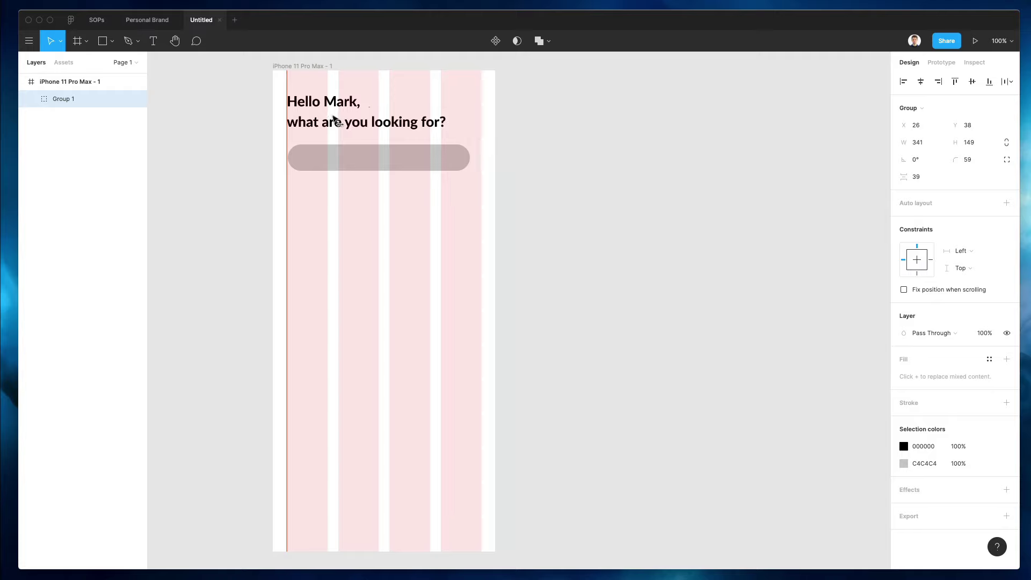
click(514, 227)
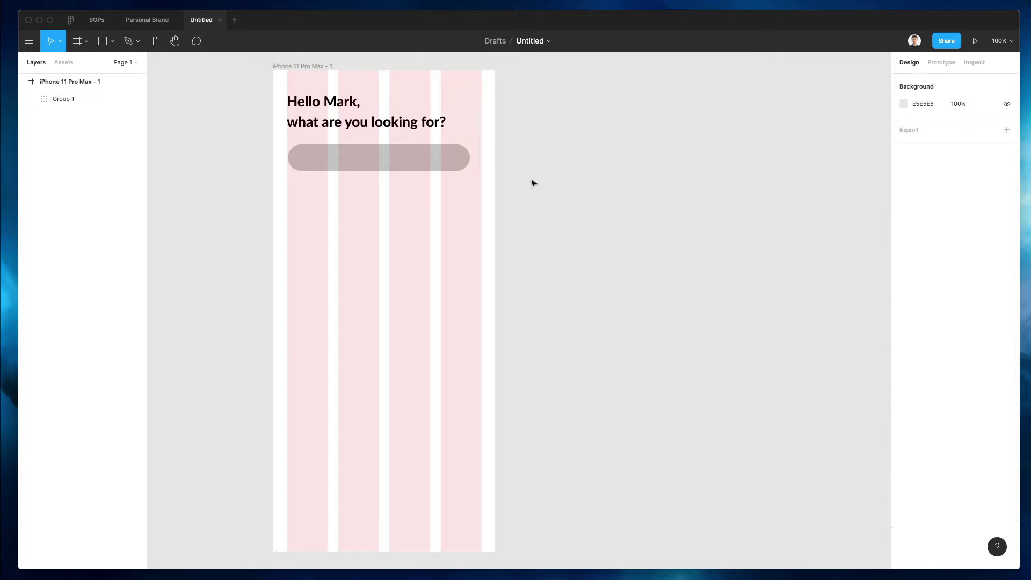
- Widen the rounded bar inside the group to reach the last column's right edge
double_click(452, 160)
drag(471, 156, 484, 155)
click(562, 207)
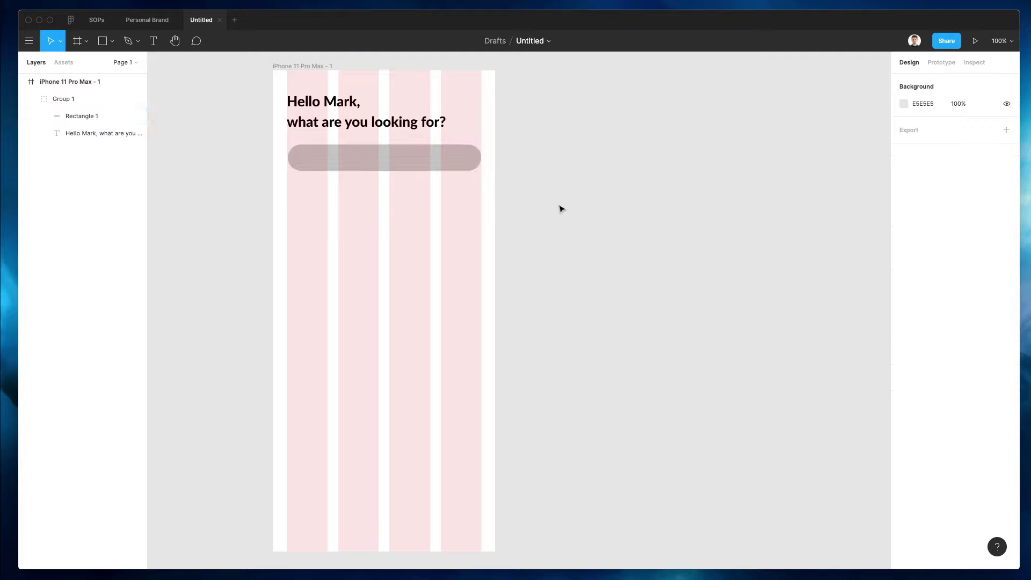
- Recolor the frame's column layout grid to the muted teal 8EC6C2, keeping its opacity at 10%
click(278, 67)
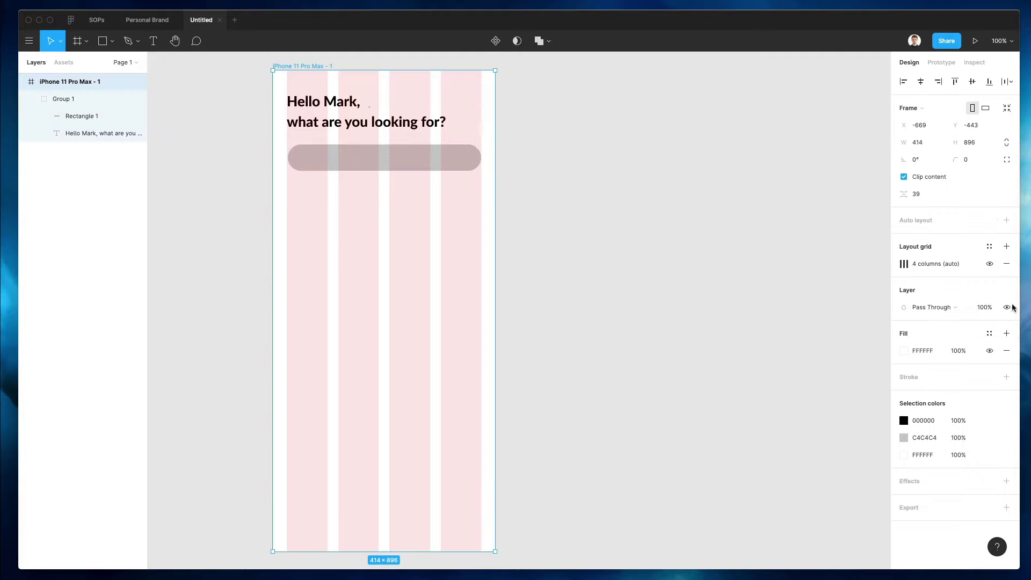
click(904, 263)
click(818, 307)
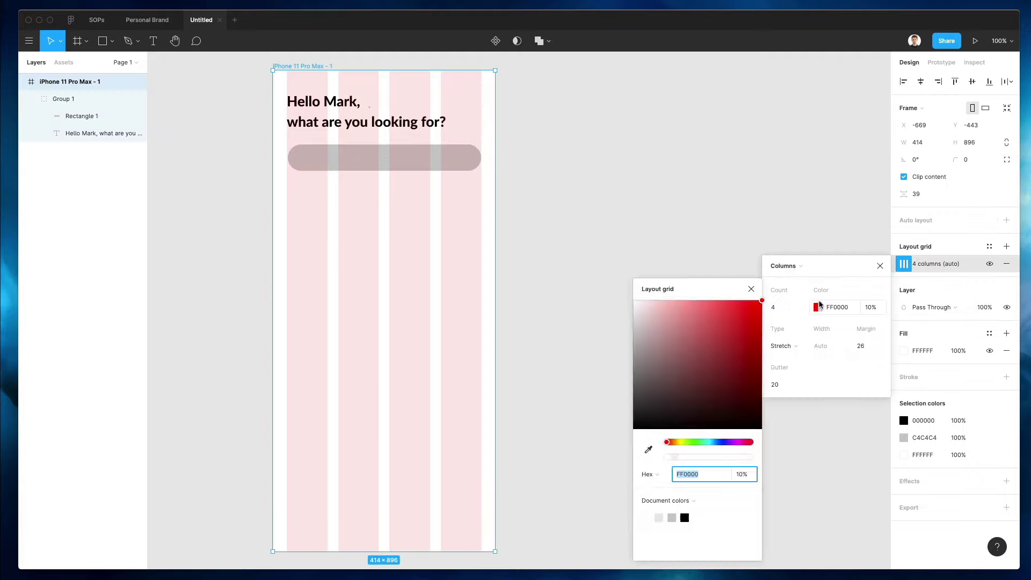
click(709, 442)
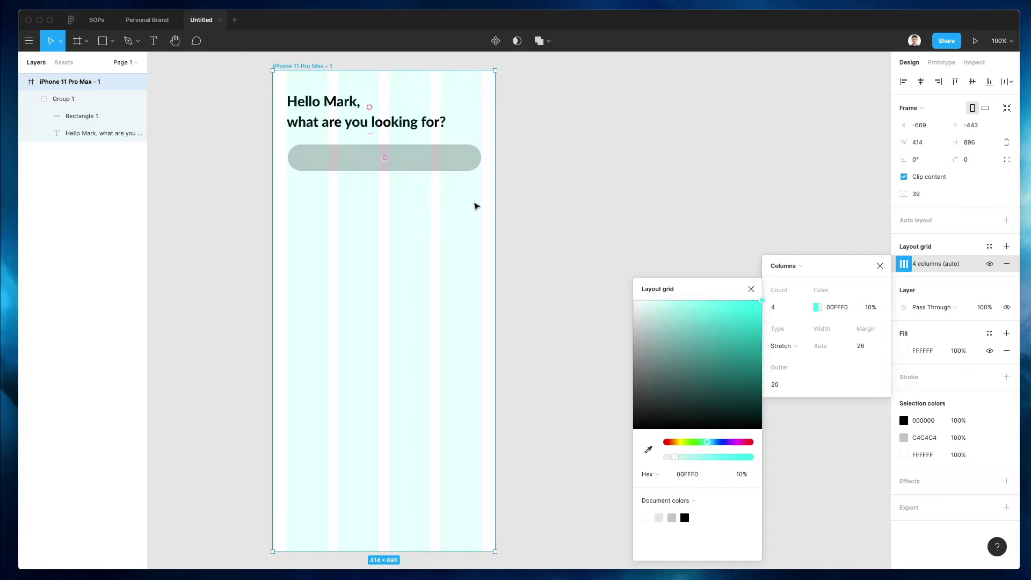
drag(650, 309, 731, 288)
mouse_move(674, 312)
mouse_down()
mouse_move(658, 321)
mouse_move(670, 331)
mouse_up()
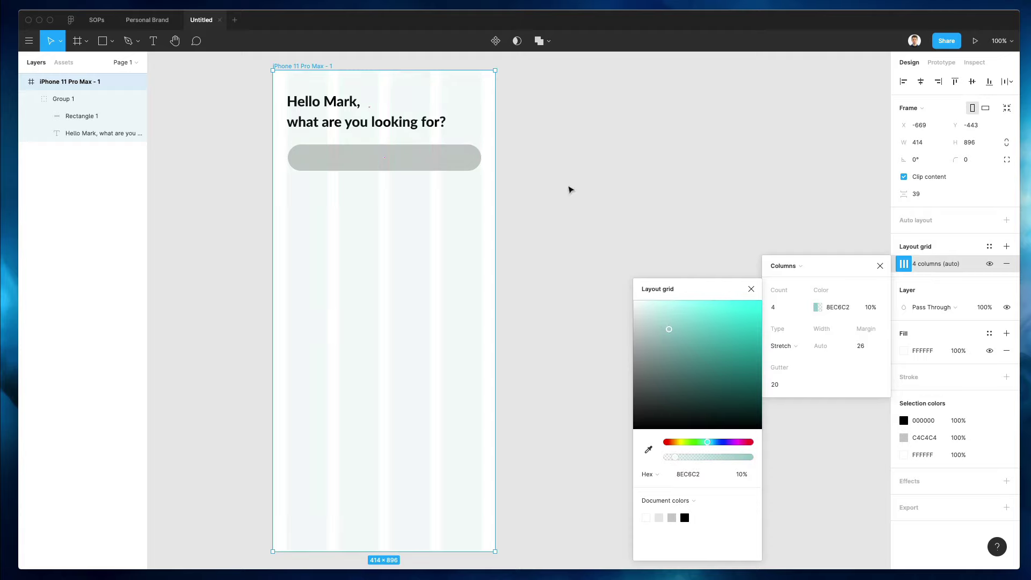
click(569, 181)
- Set the fill of the rounded search bar inside the group to white, FFFFFF
click(396, 164)
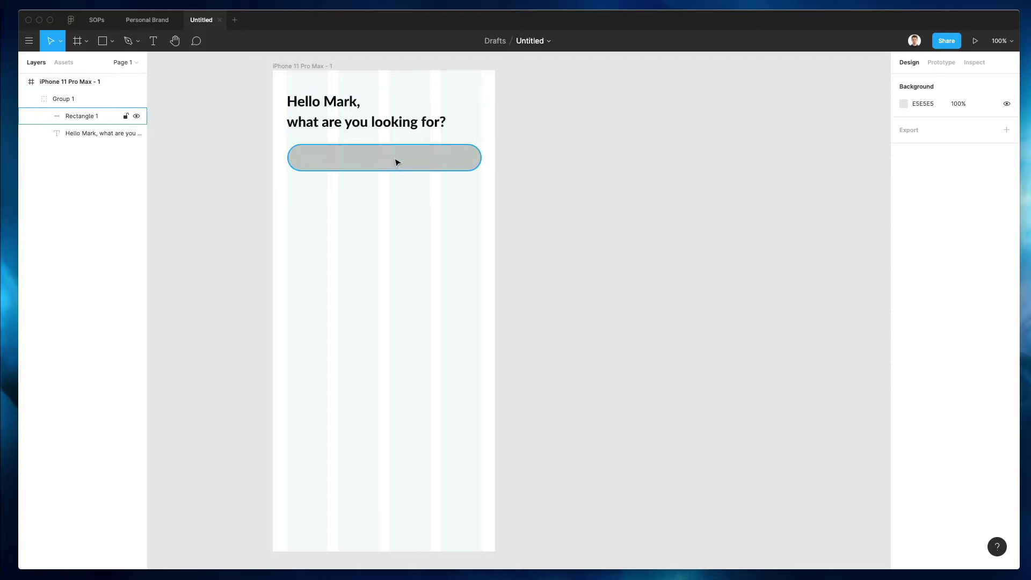
double_click(397, 161)
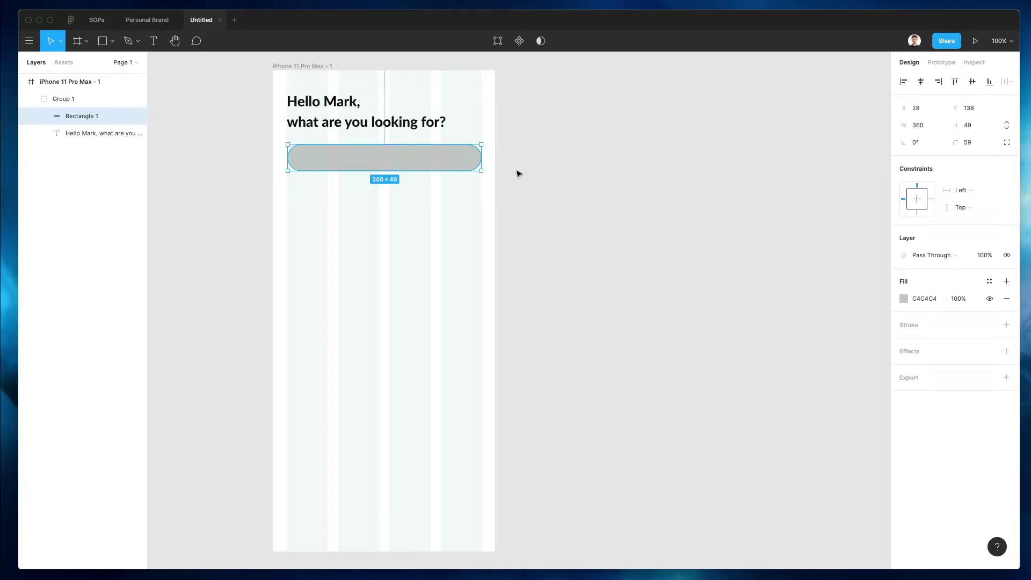
click(904, 298)
text(E95B5B)
key(Return)
drag(821, 305, 762, 299)
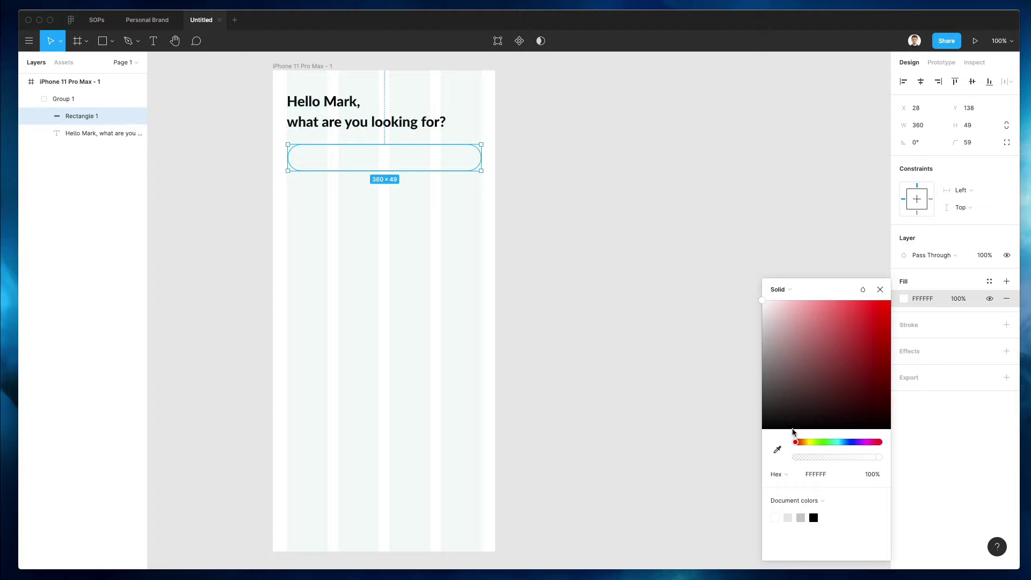
- Add a drop shadow to the search bar and set its blur to 24
click(916, 357)
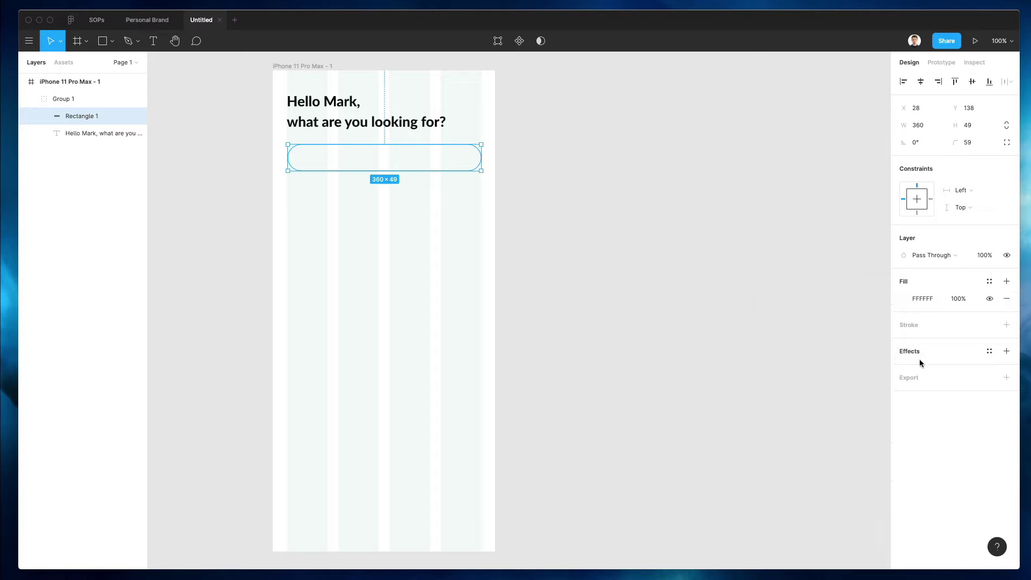
click(916, 354)
click(904, 368)
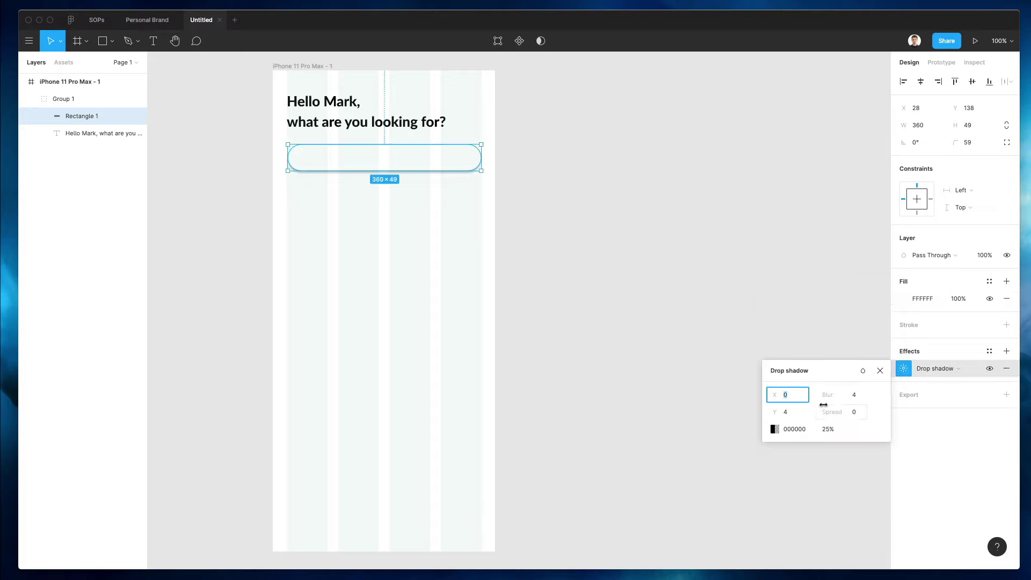
click(857, 396)
text(24)
key(Return)
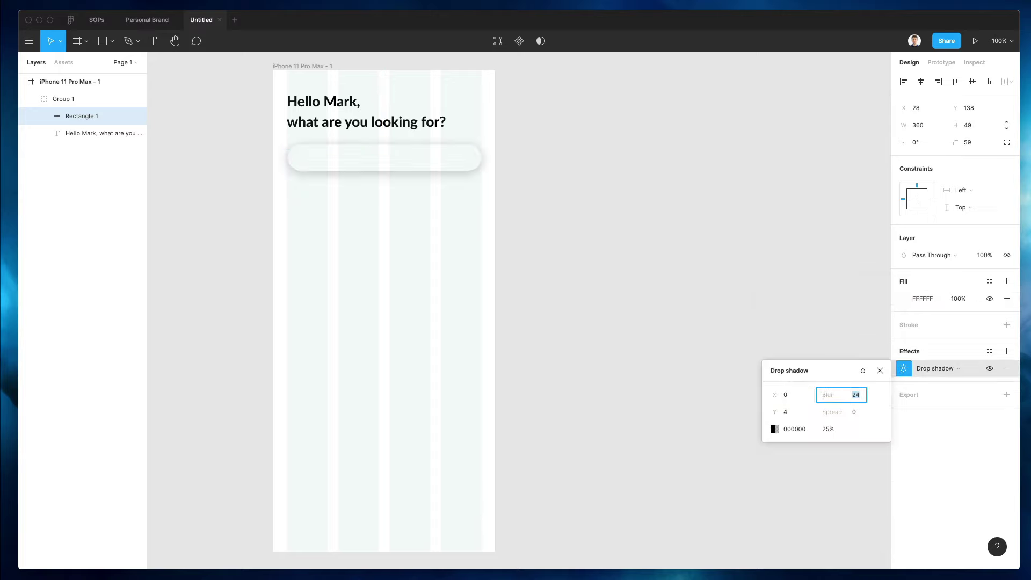
click(547, 295)
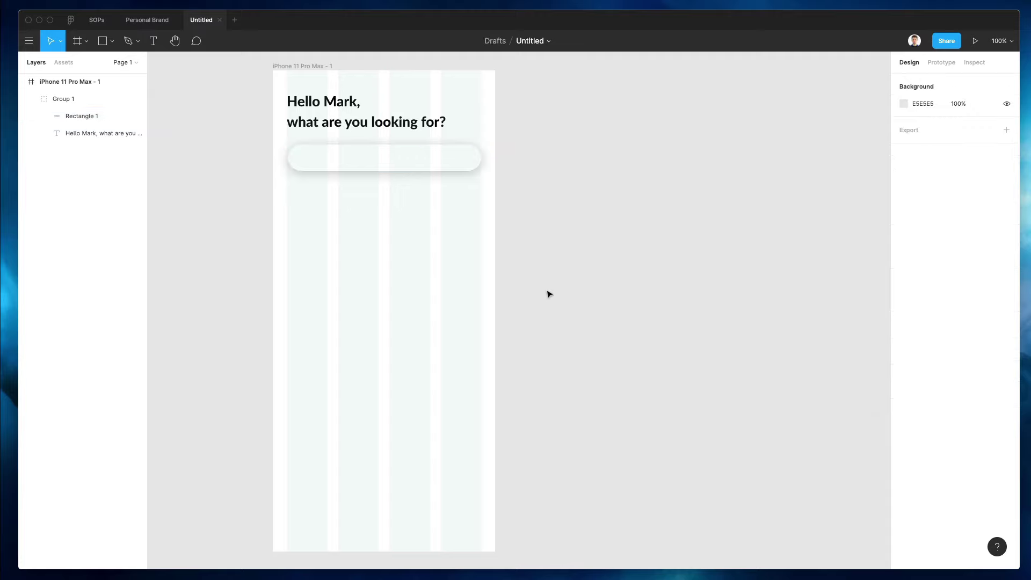
- Ungroup the greeting and search bar, and nudge the bar down to Y 141
click(399, 152)
key(super+shift+g)
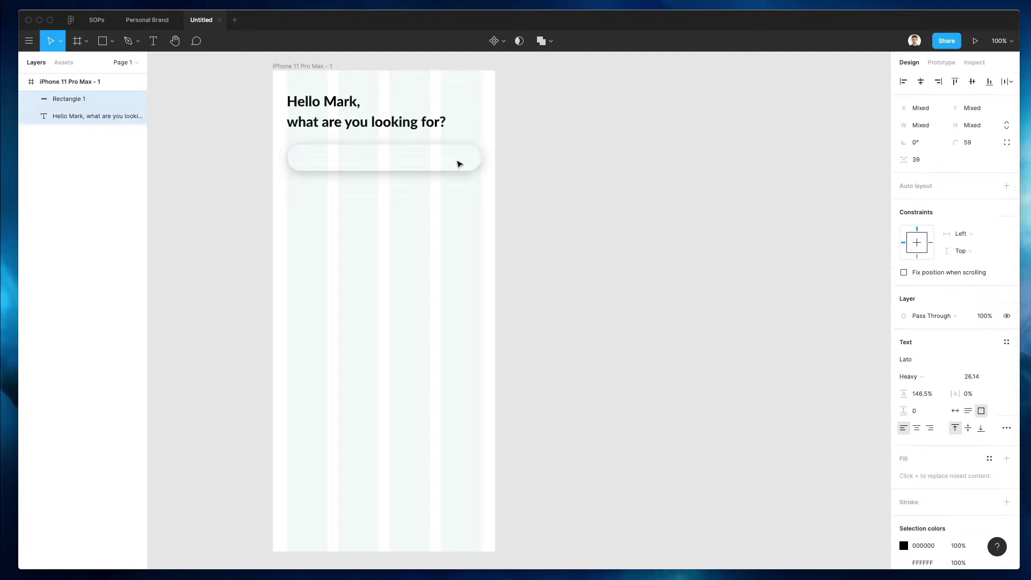
click(439, 163)
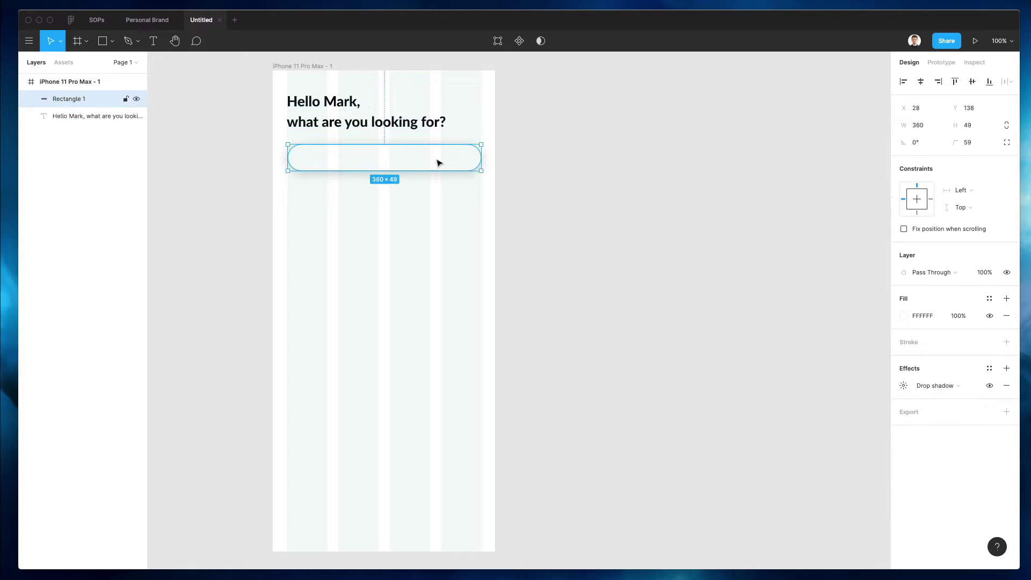
key(Down)
key(Down)
key(Down)
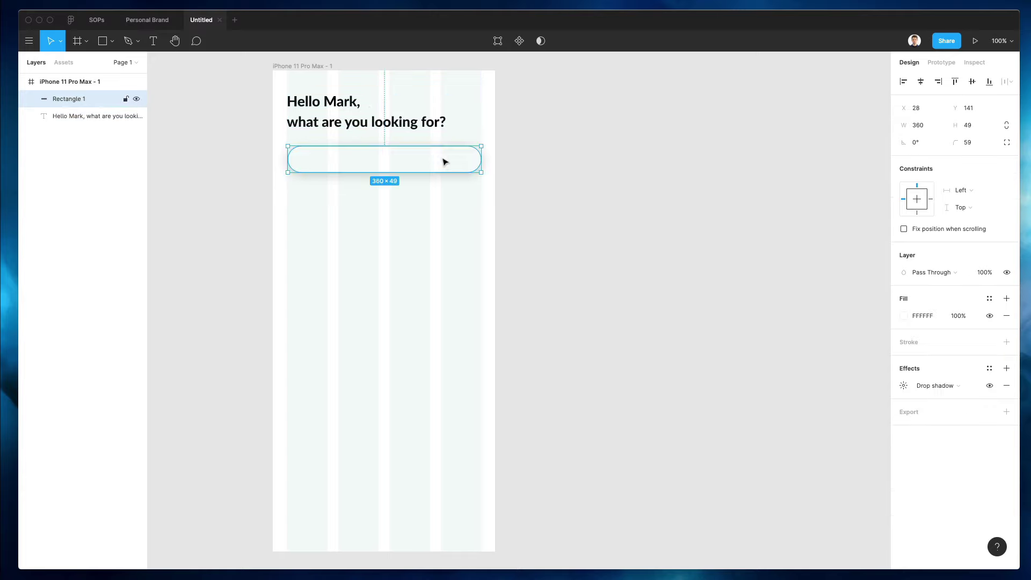
click(621, 196)
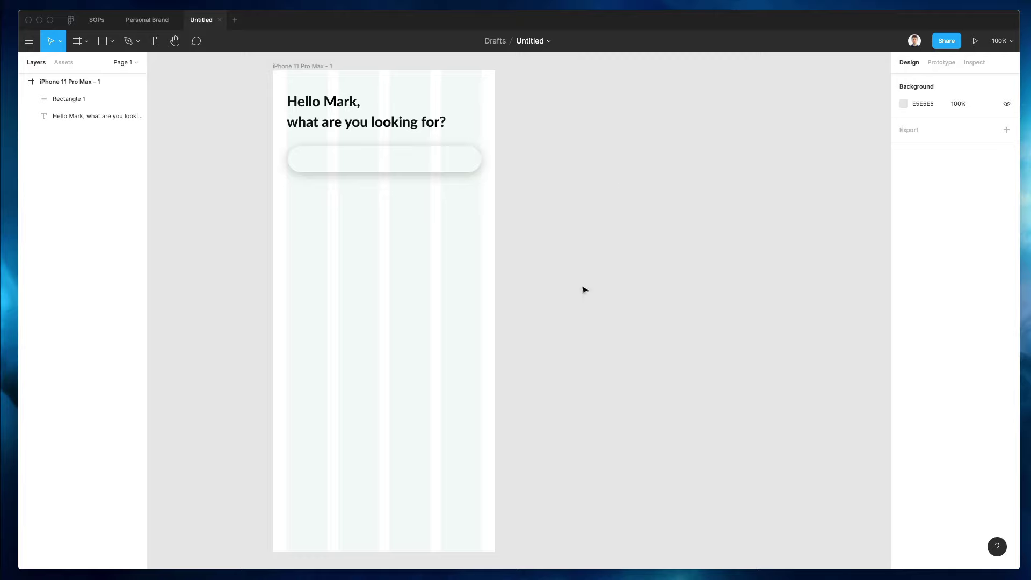
- Color the first line of the greeting text with the grayish blue 59759E and copy its hex value
triple_click(310, 107)
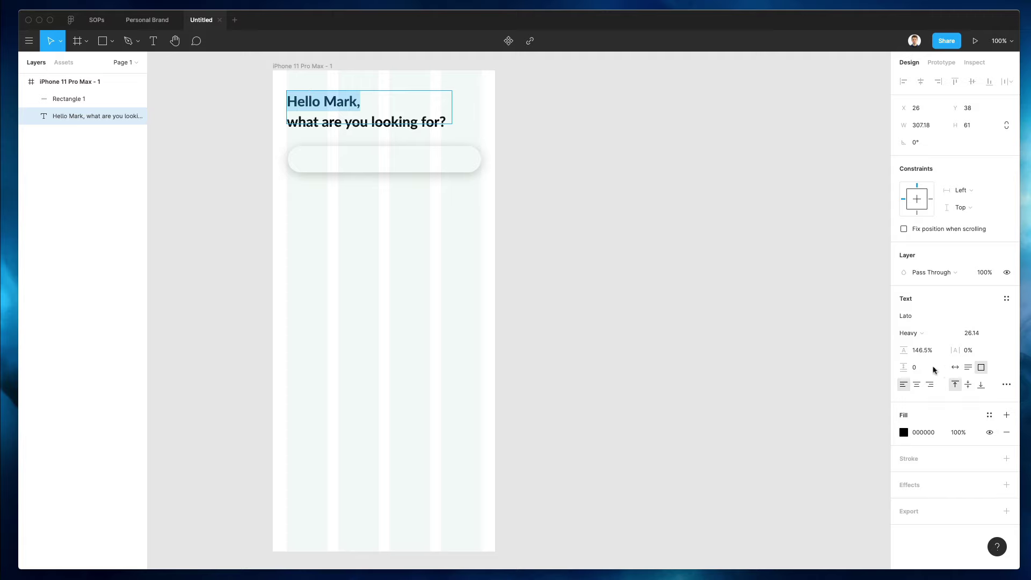
click(904, 432)
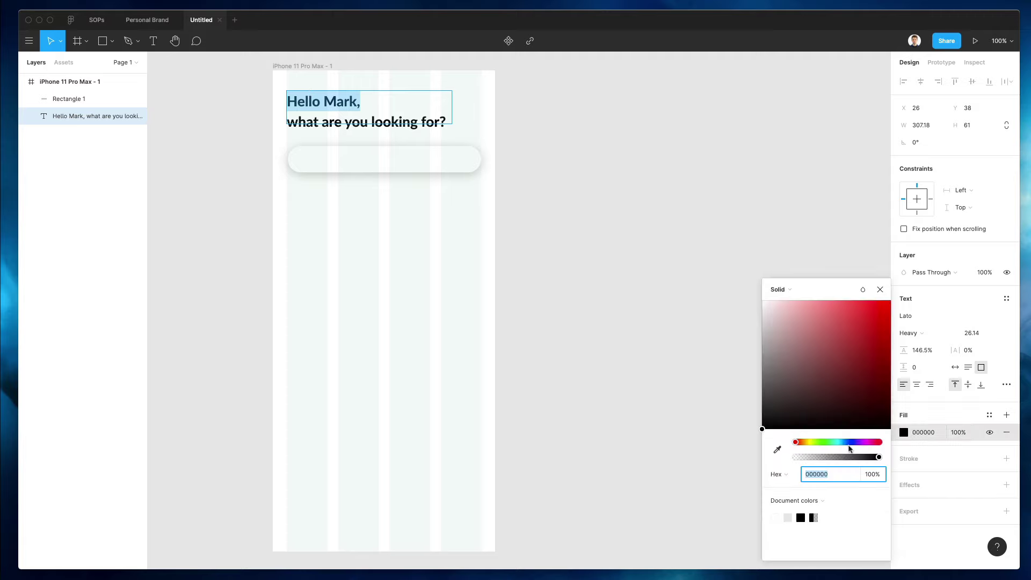
drag(851, 448, 846, 443)
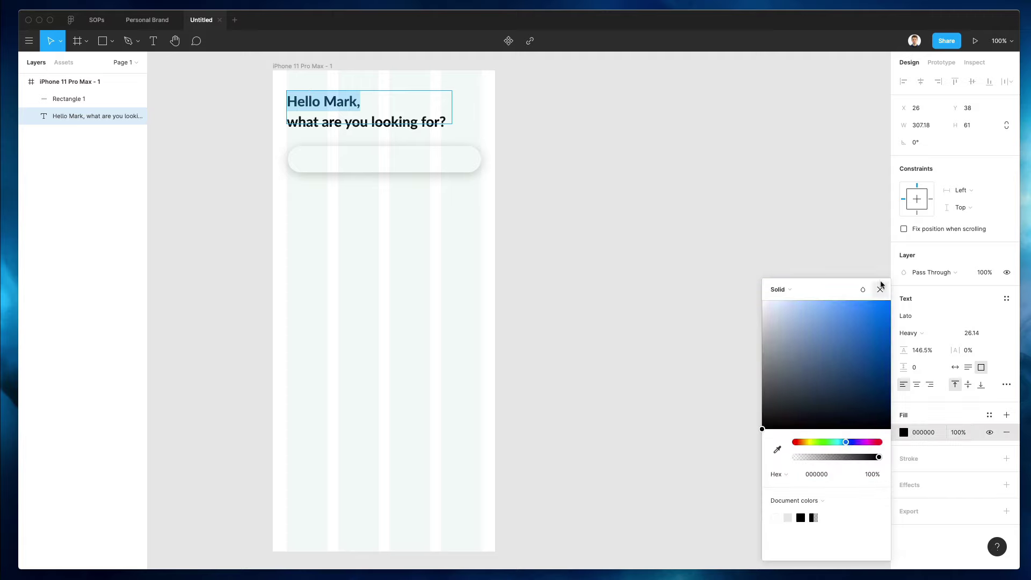
drag(838, 336, 819, 351)
click(817, 474)
key(ctrl+c)
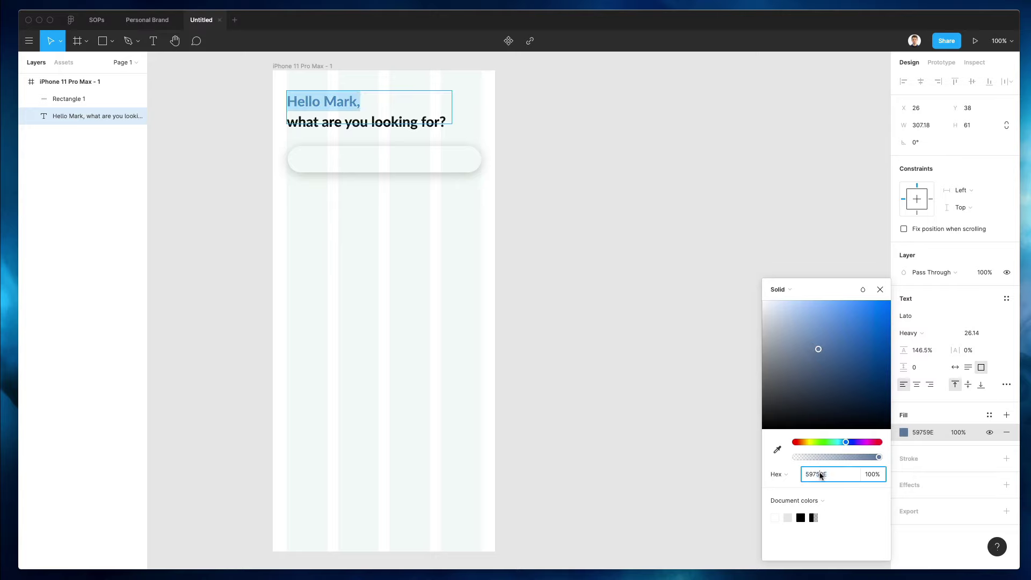
key(Escape)
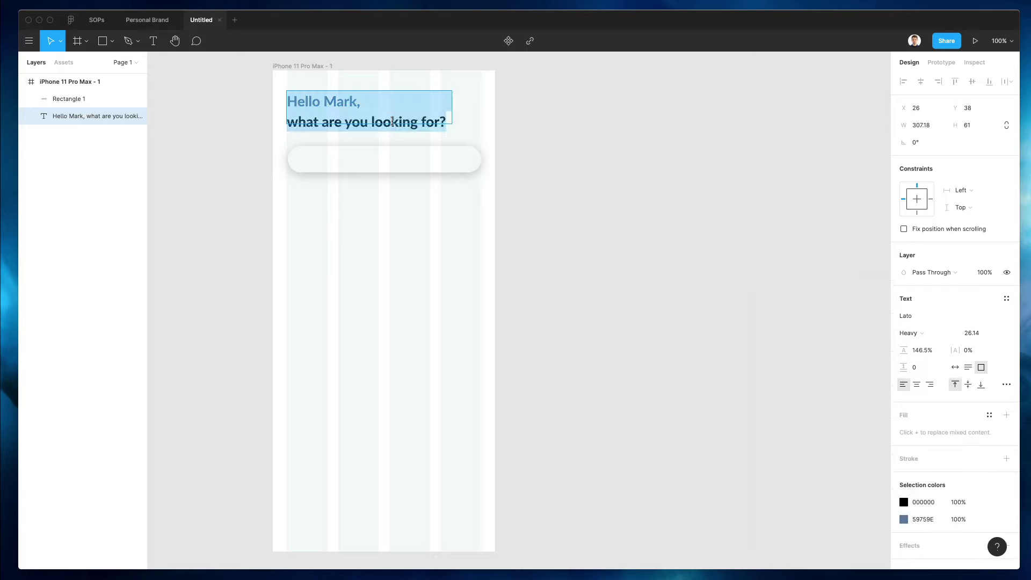
- Color the greeting's second line, "what are you looking for?", in the dark navy shade 00255B
triple_click(393, 122)
key(ctrl+v)
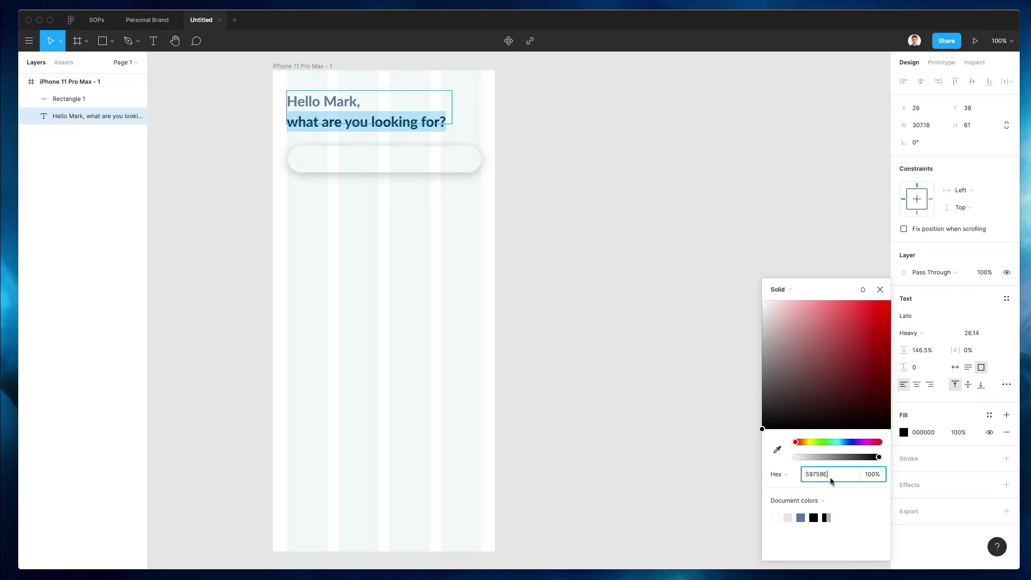
key(Return)
drag(934, 366, 950, 384)
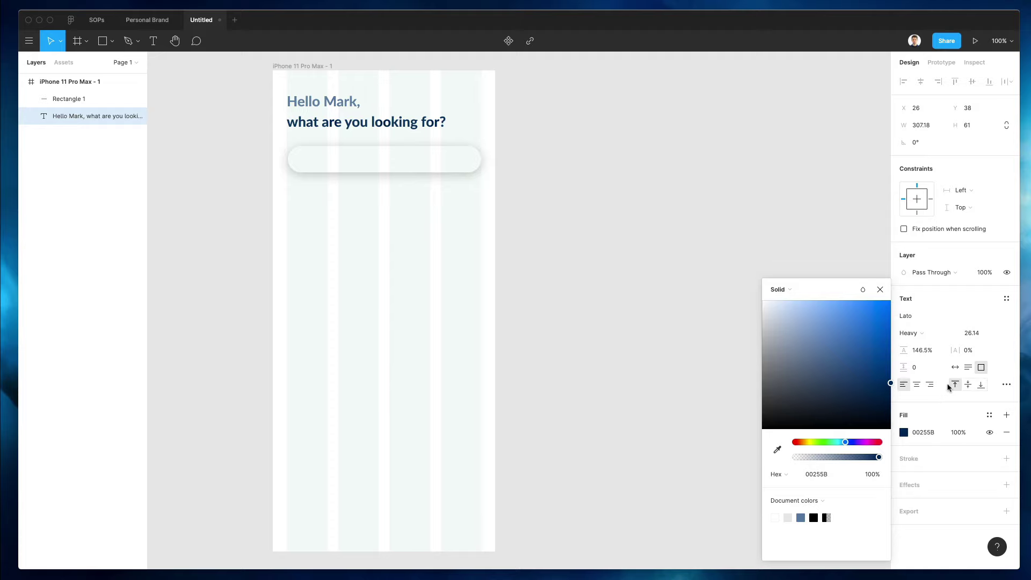
click(688, 295)
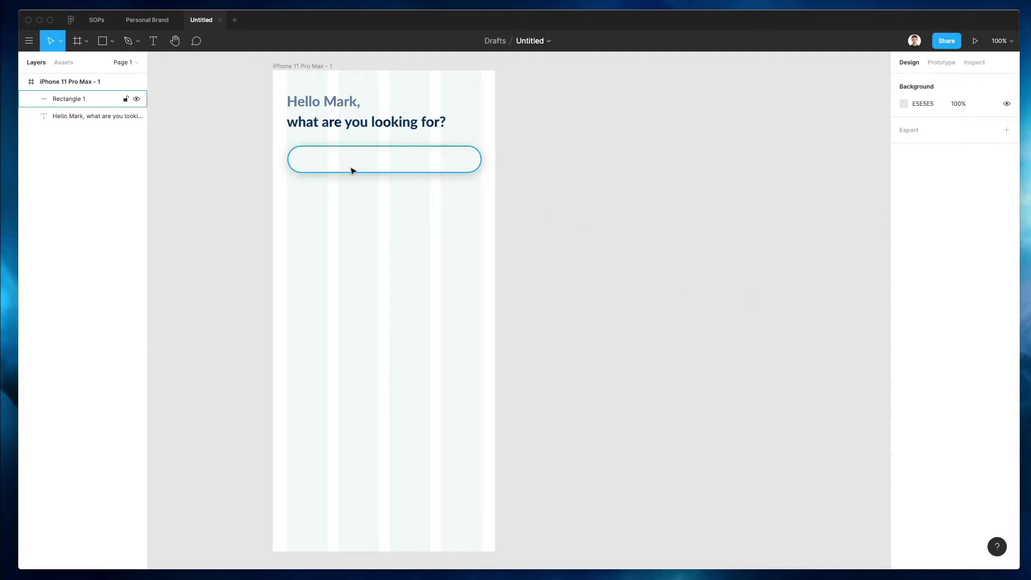
- Duplicate the greeting text onto the search bar, bring the copy to the front, and replace its text with "Search"
drag(329, 119, 349, 182)
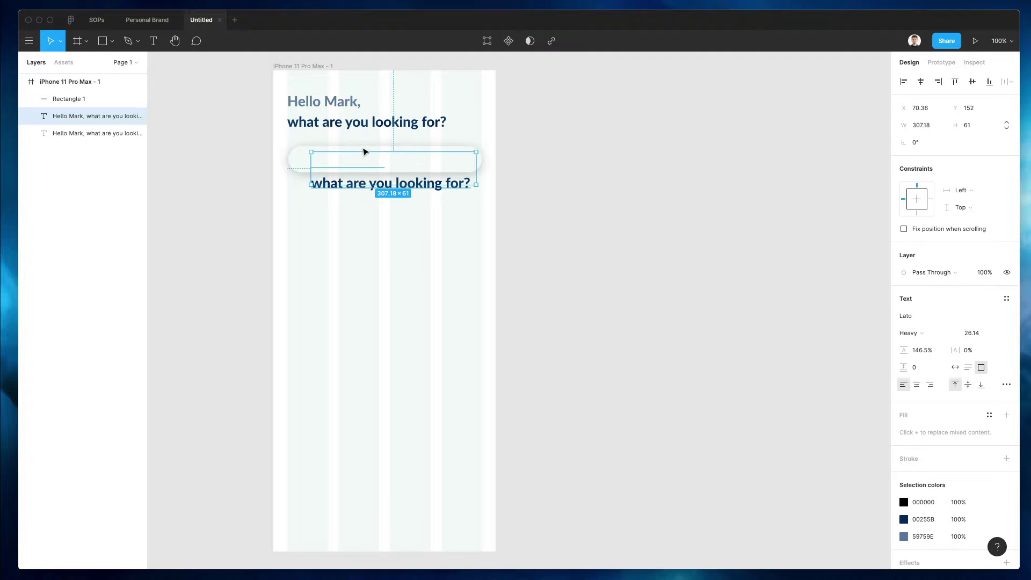
key(super+alt+bracketright)
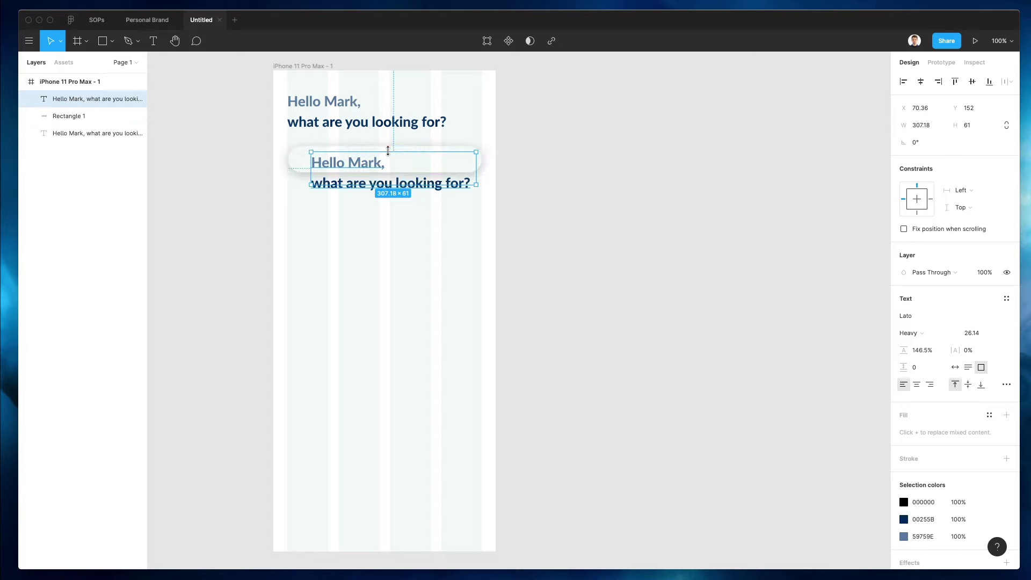
double_click(388, 152)
key(super+a)
text(Search)
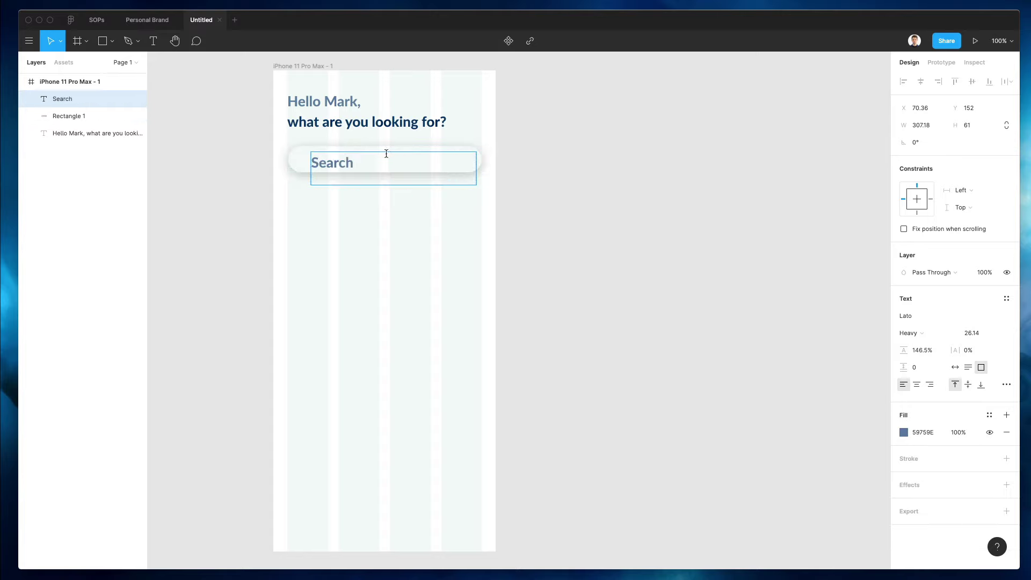
key(Escape)
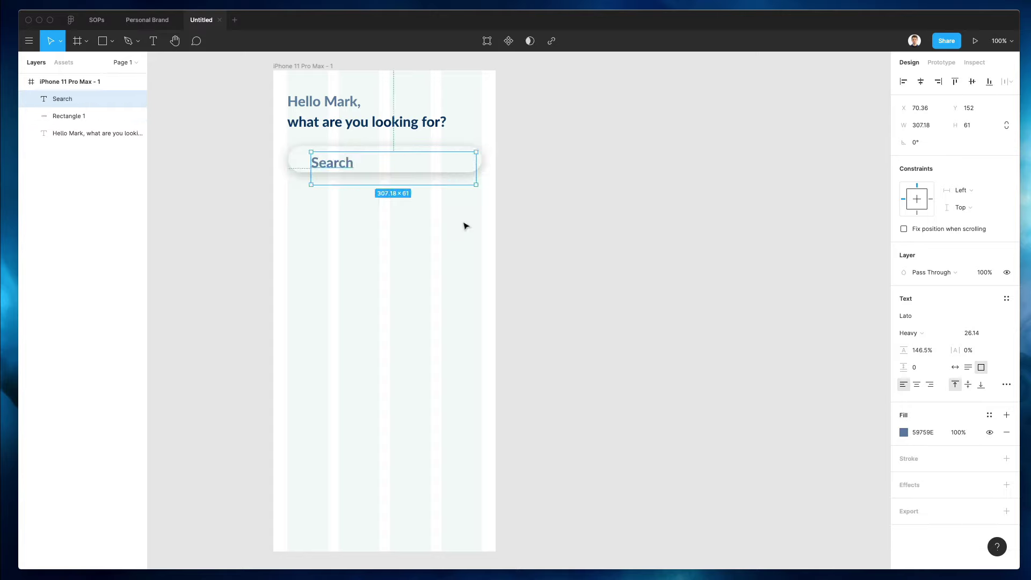
- Switch the Search label's text box to auto width and reduce its font size to 16.14
click(956, 368)
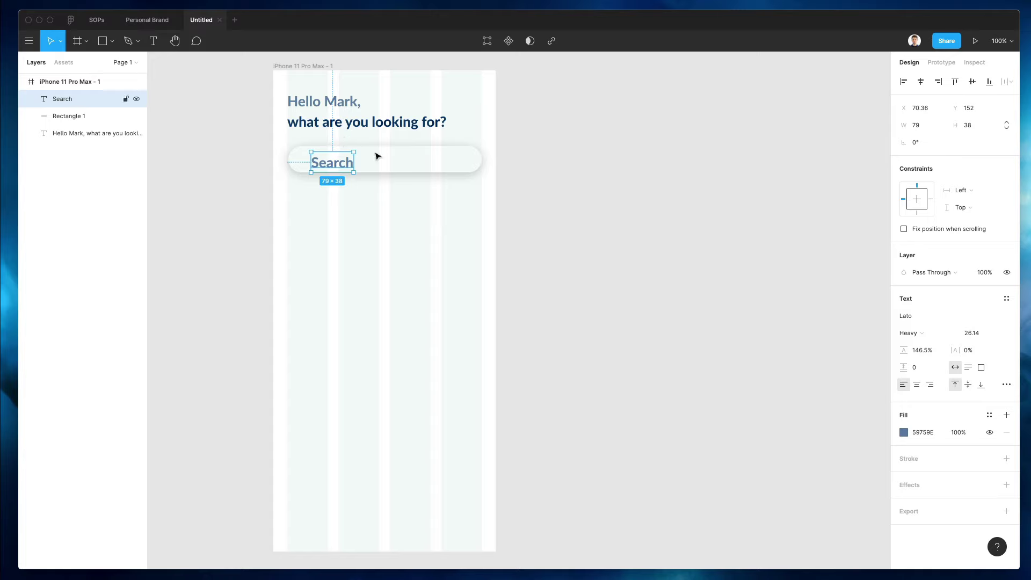
click(976, 335)
key(shift+Down)
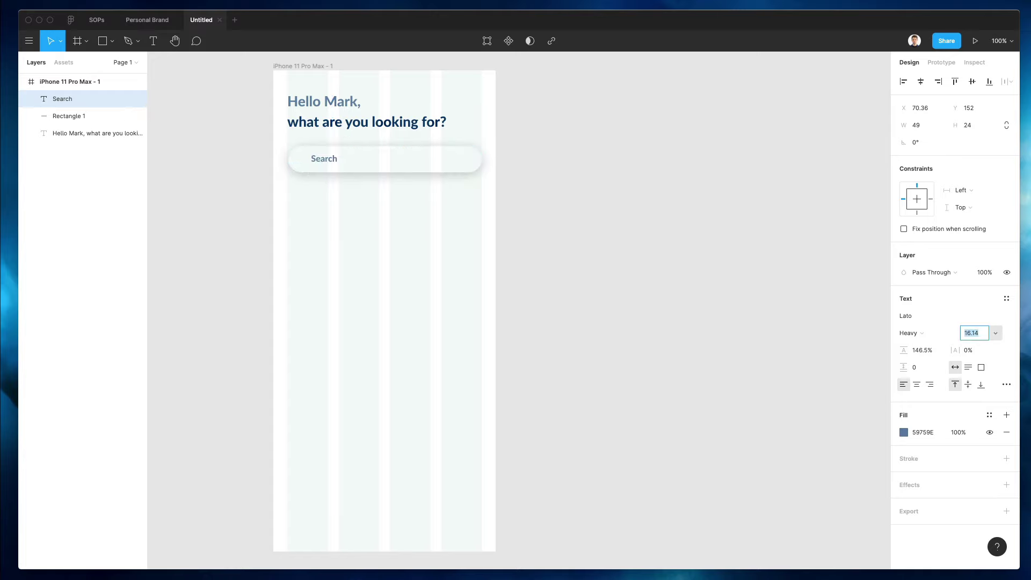
click(354, 177)
- Change the Search label's font weight to Medium and shift the label slightly right inside the bar
scroll(327, 154, down, 1)
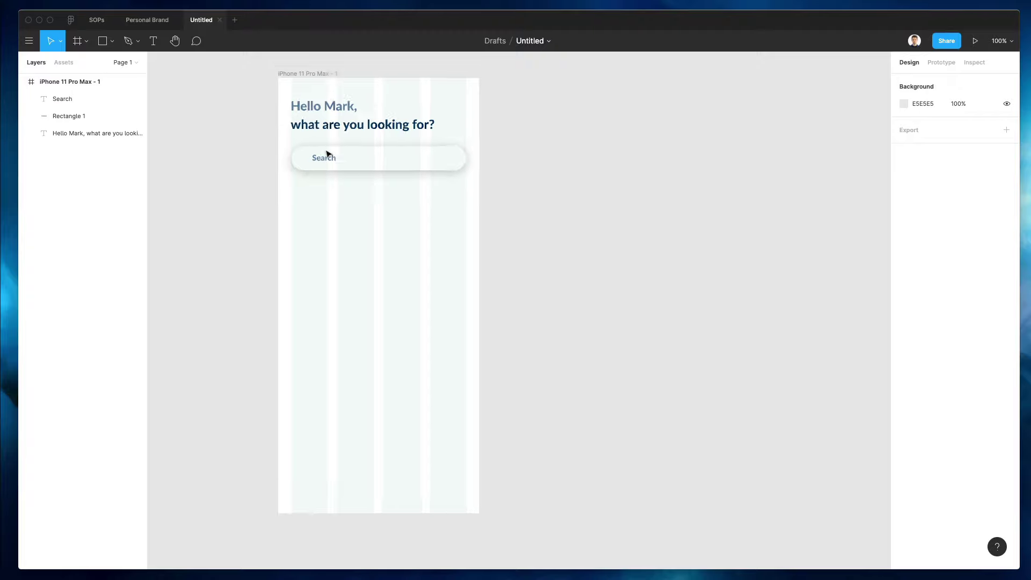
scroll(327, 154, up, 5)
click(329, 166)
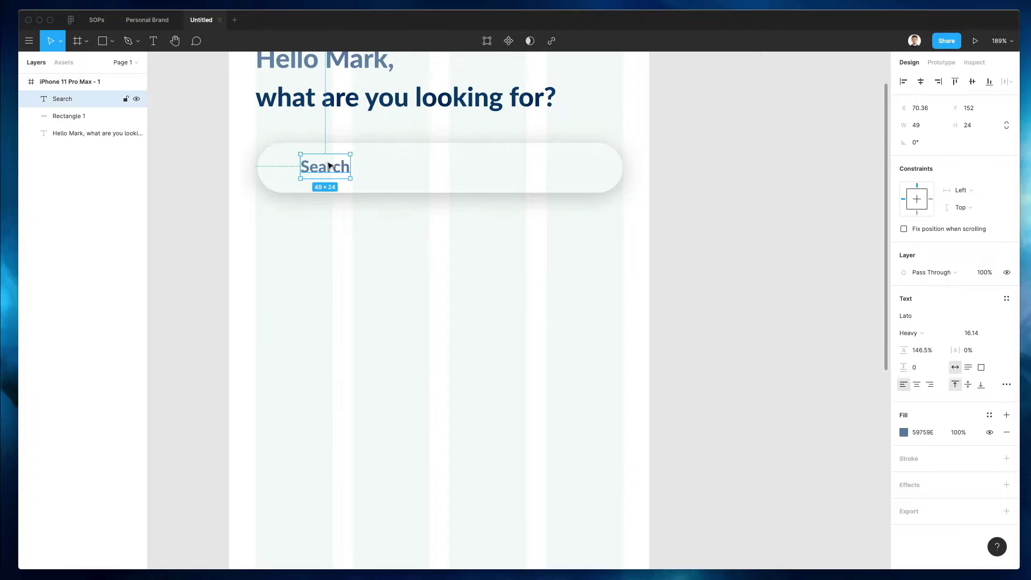
click(927, 335)
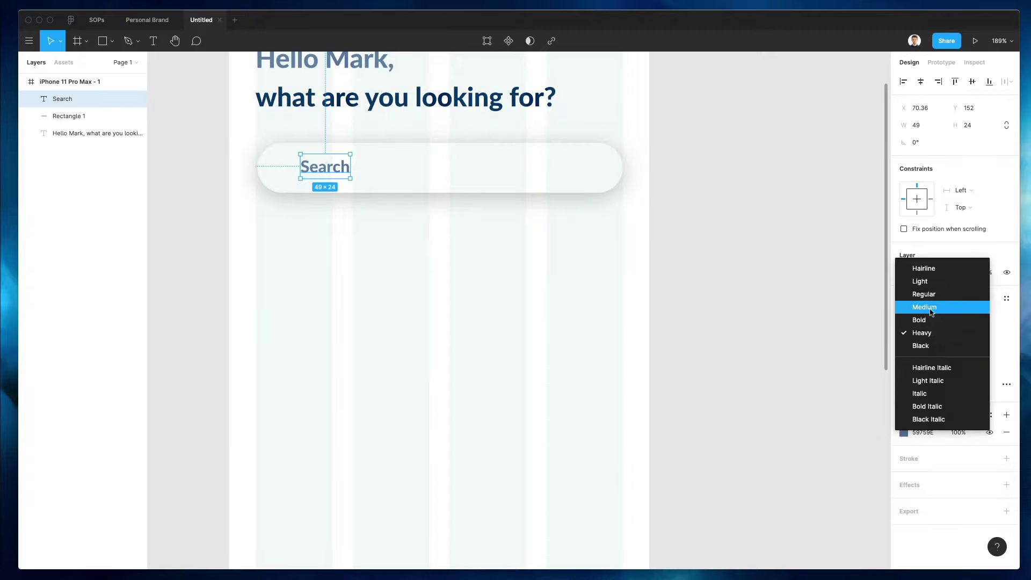
click(931, 313)
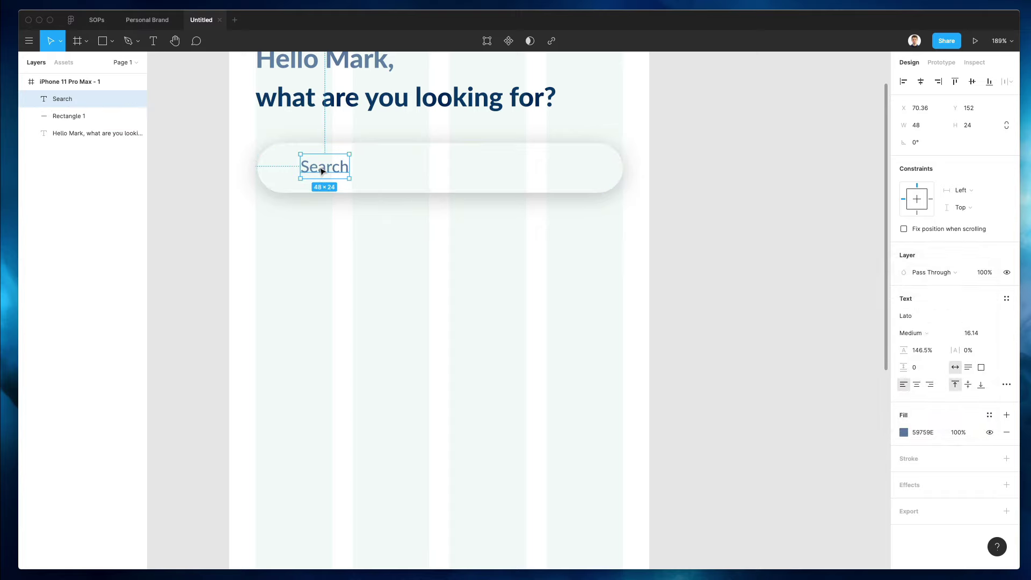
drag(323, 171, 334, 173)
click(396, 278)
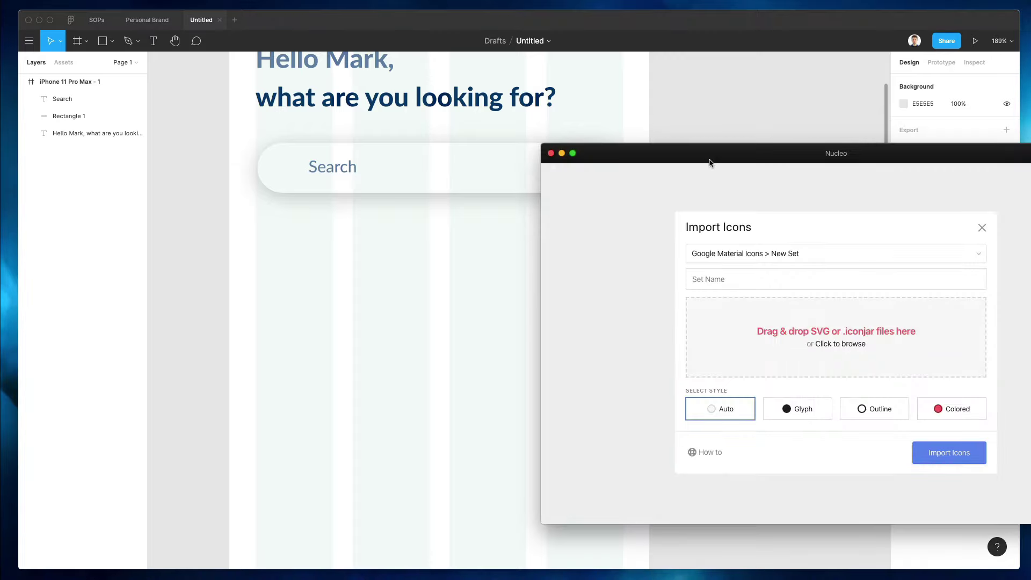
- Dismiss the Nucleo icon import, search the icons for "search", and place the 48px magnifier icon at the left end of the Figma search bar
drag(709, 162, 492, 161)
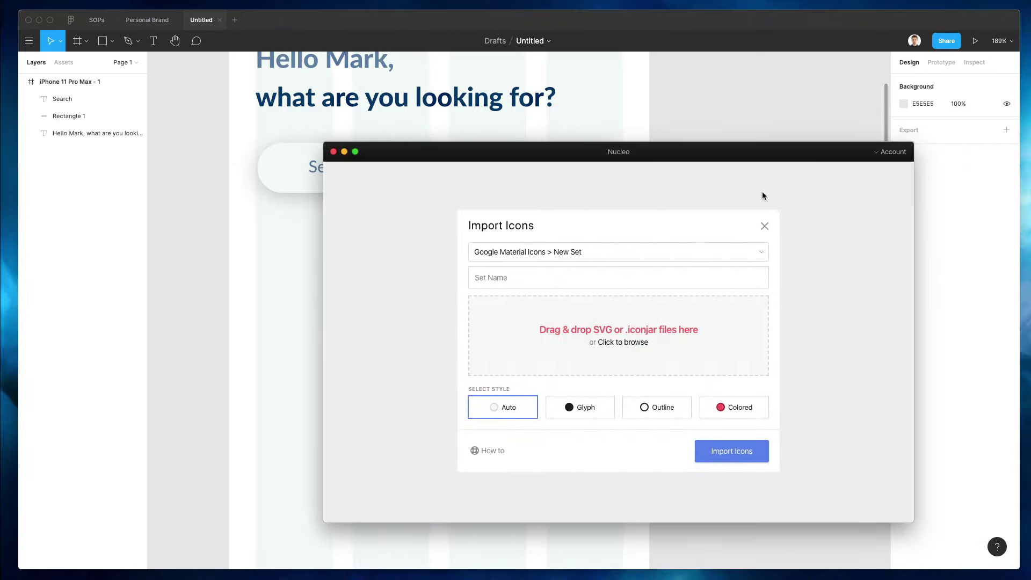
click(765, 227)
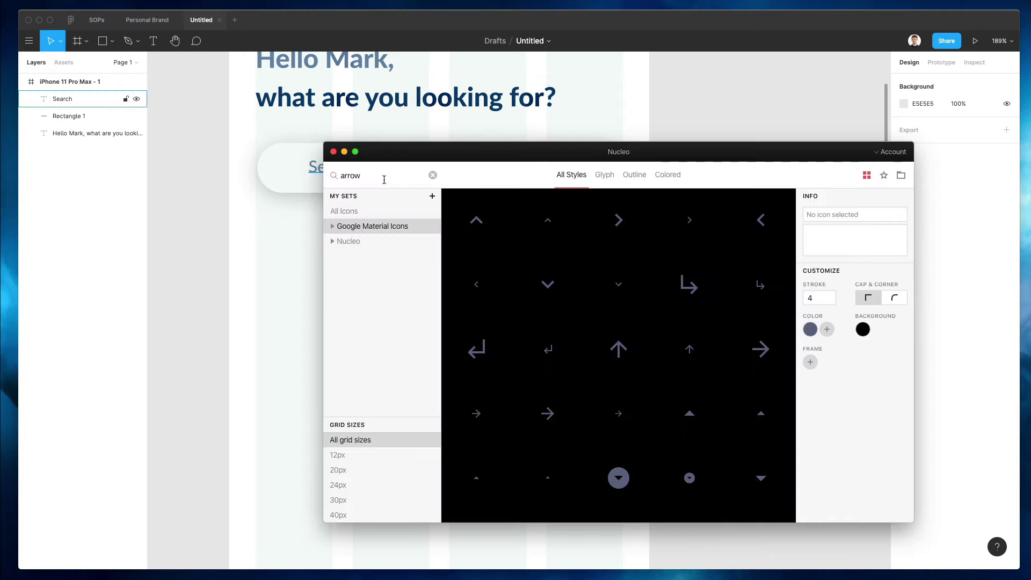
click(433, 176)
text(sea)
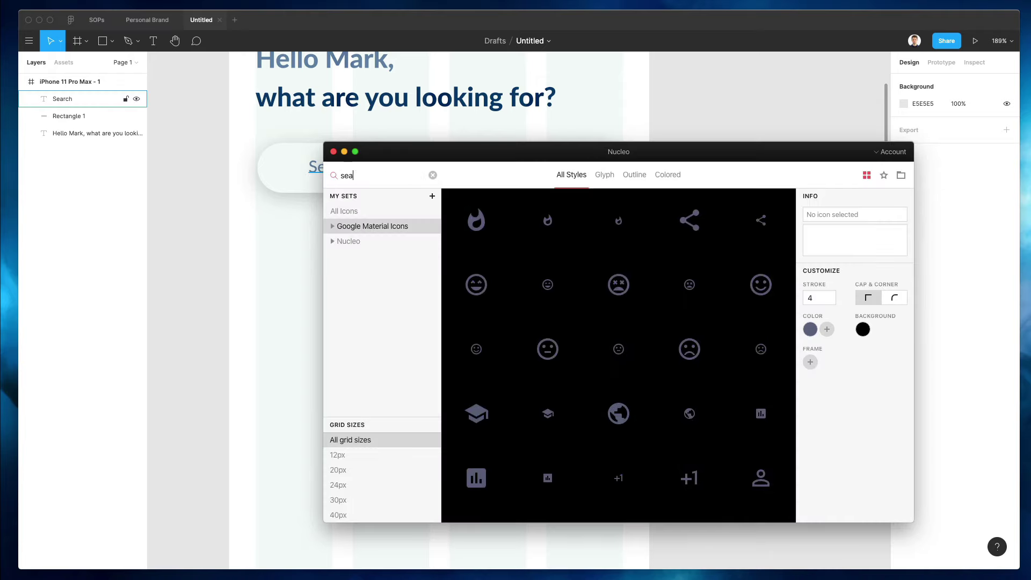
text(rch)
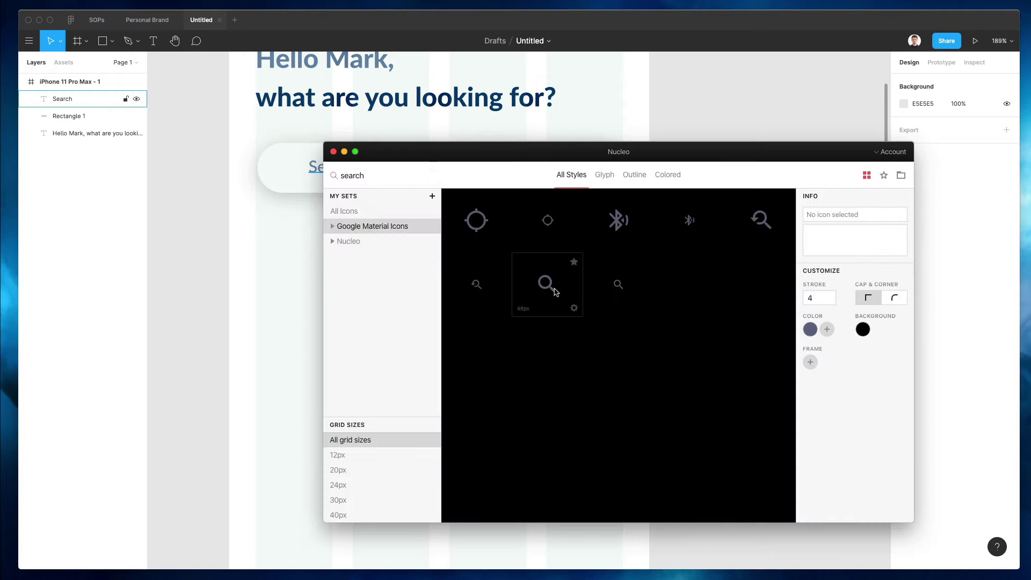
drag(548, 285, 286, 173)
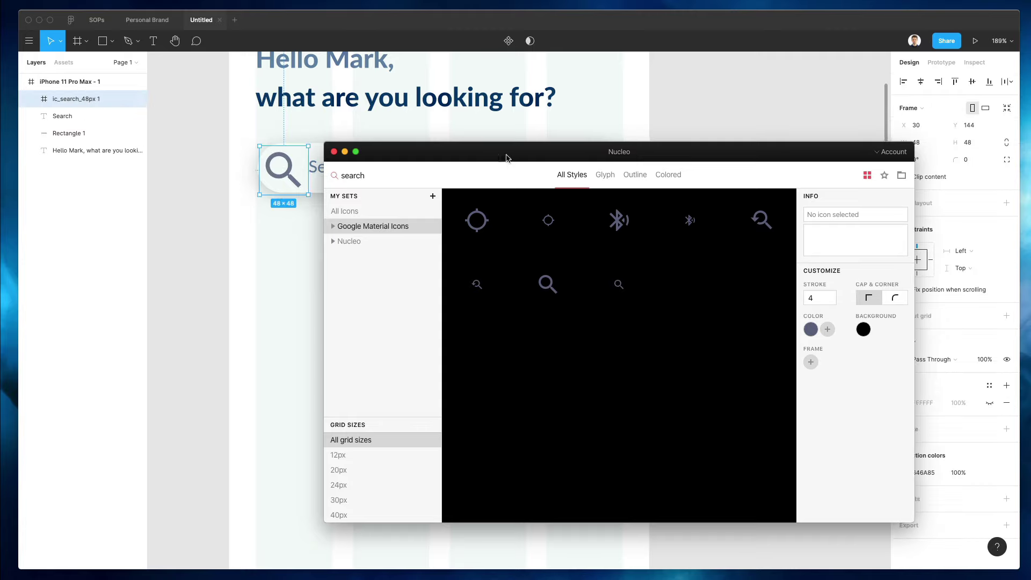
drag(506, 153, 856, 208)
- Ungroup the magnifier icon's frame, shrink the icon to 20 × 20, and position it just left of the Search label
click(309, 155)
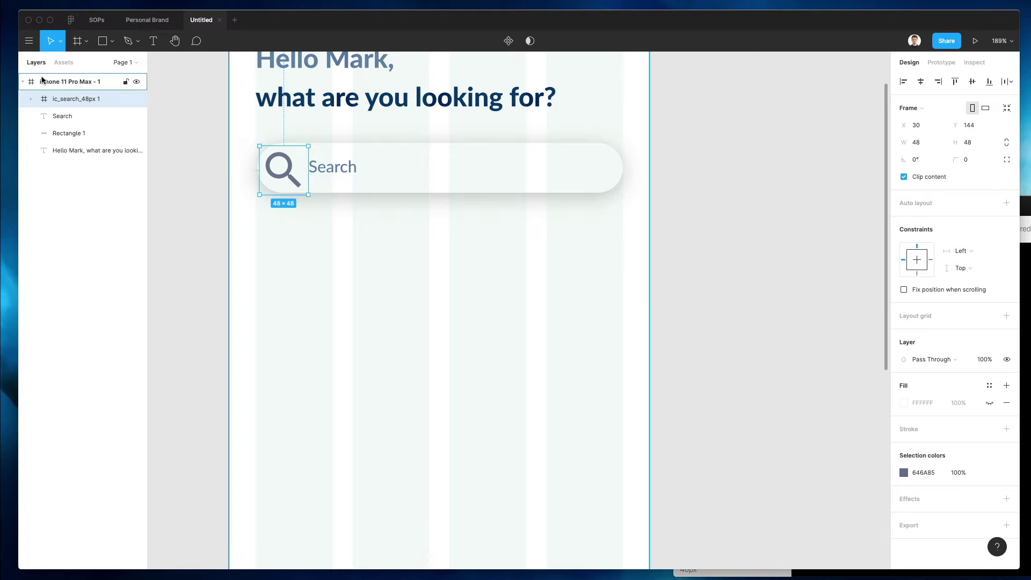
right_click(62, 95)
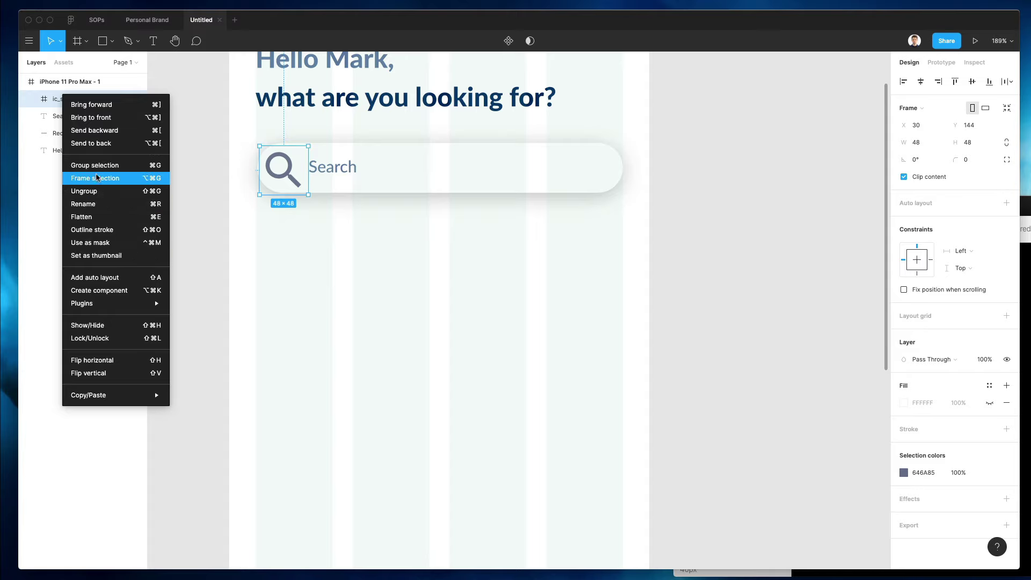
click(81, 99)
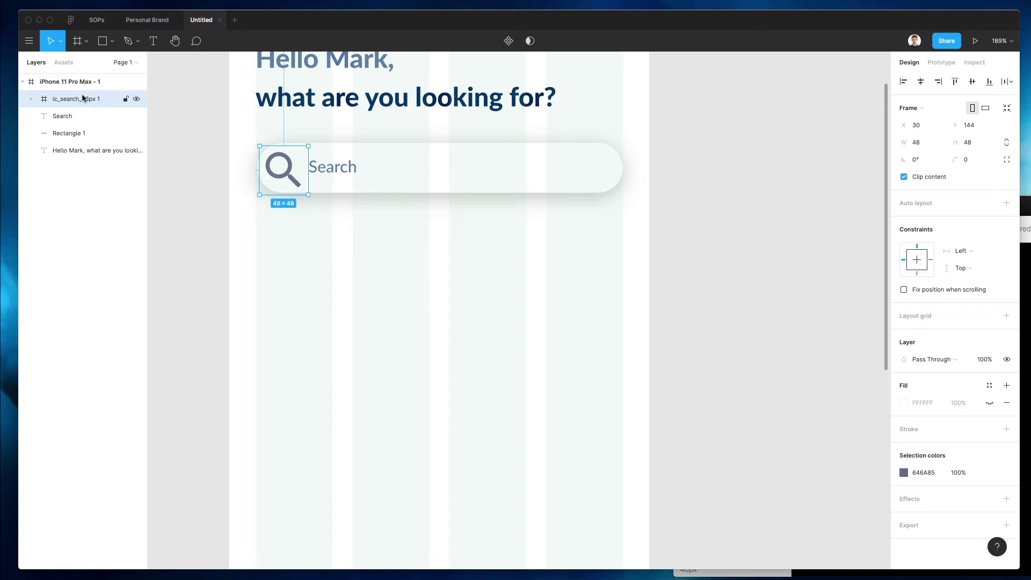
key(super+shift+g)
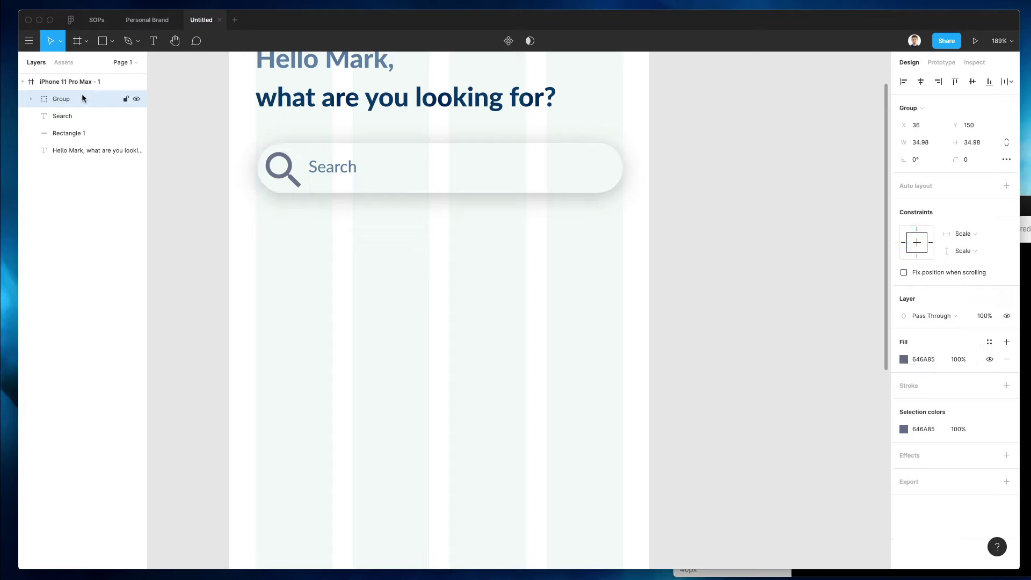
mouse_move(300, 189)
mouse_down()
mouse_move(281, 170)
mouse_move(291, 170)
mouse_up()
- Recolor the magnifier icon from the greeting's first-line blue and lighten the fill to A0B3CF
scroll(302, 193, up, 3)
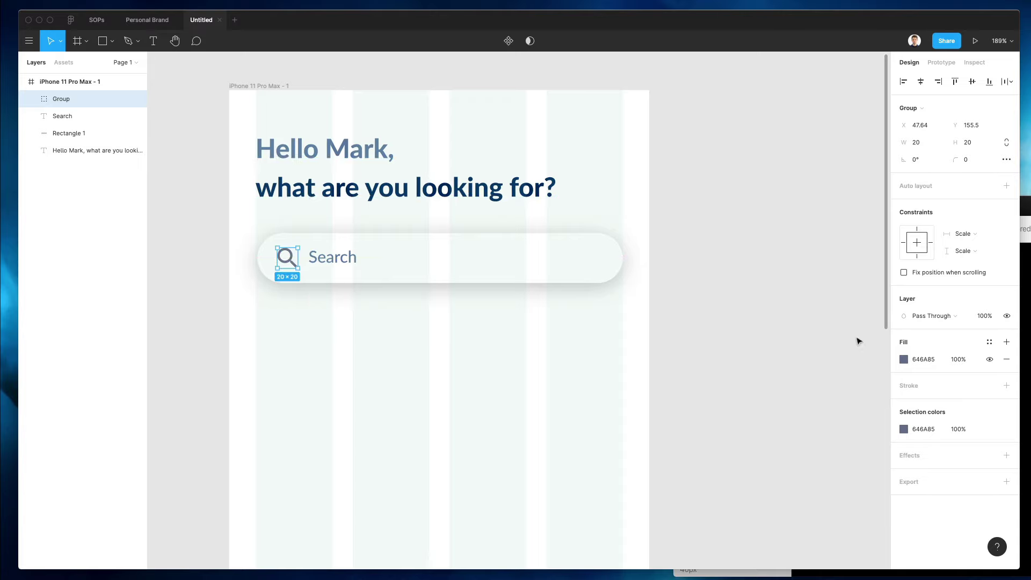
key(i)
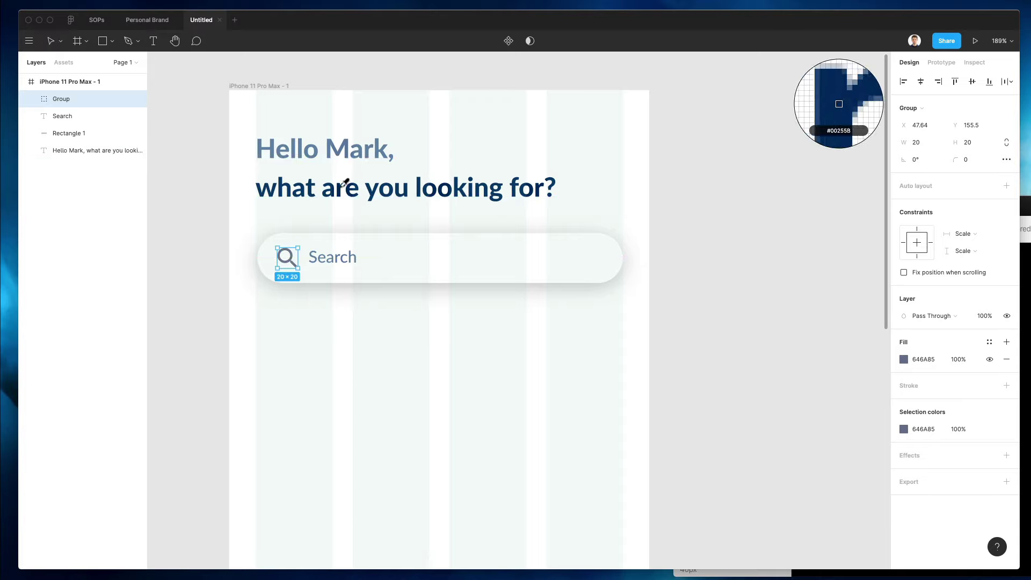
click(342, 145)
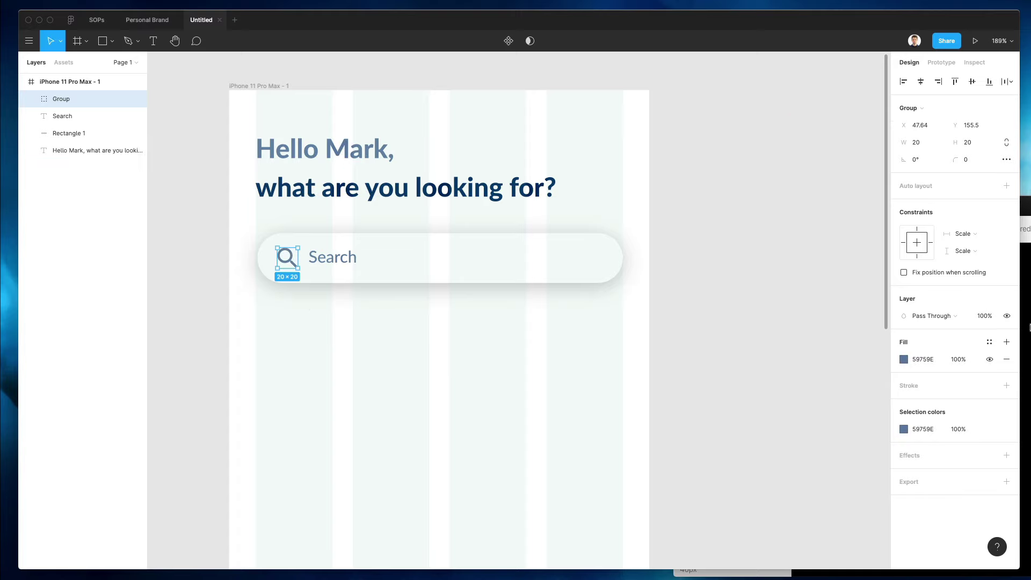
click(904, 359)
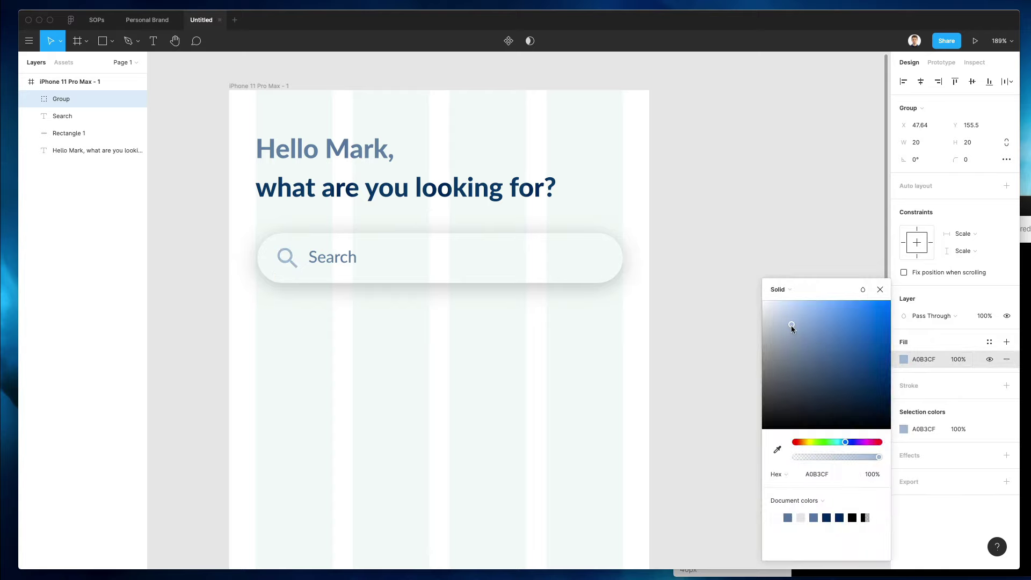
click(403, 352)
- Nudge the Search label 2 px right and 1 px down inside the search bar
click(349, 263)
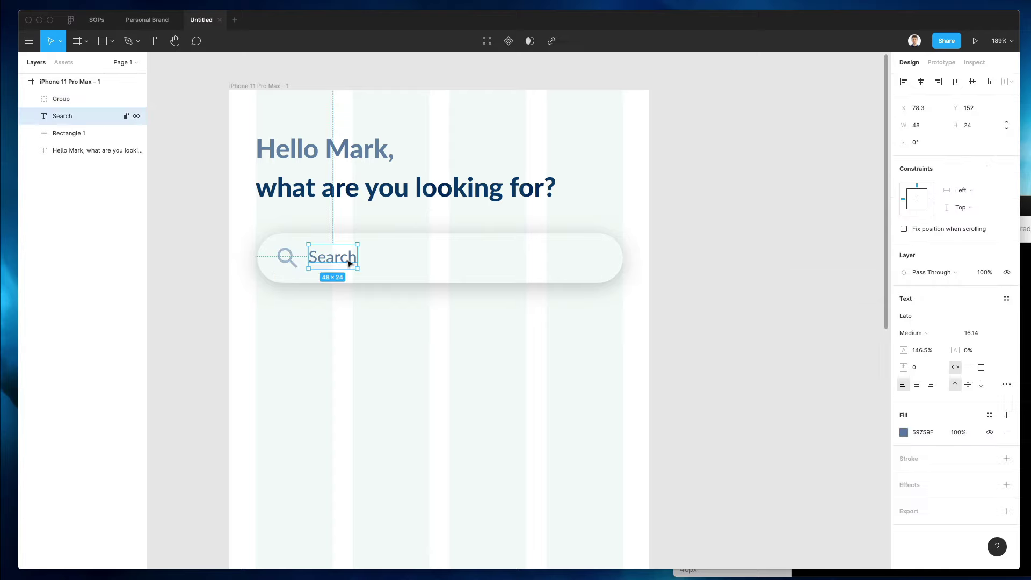
key(Right)
key(Right)
key(Down)
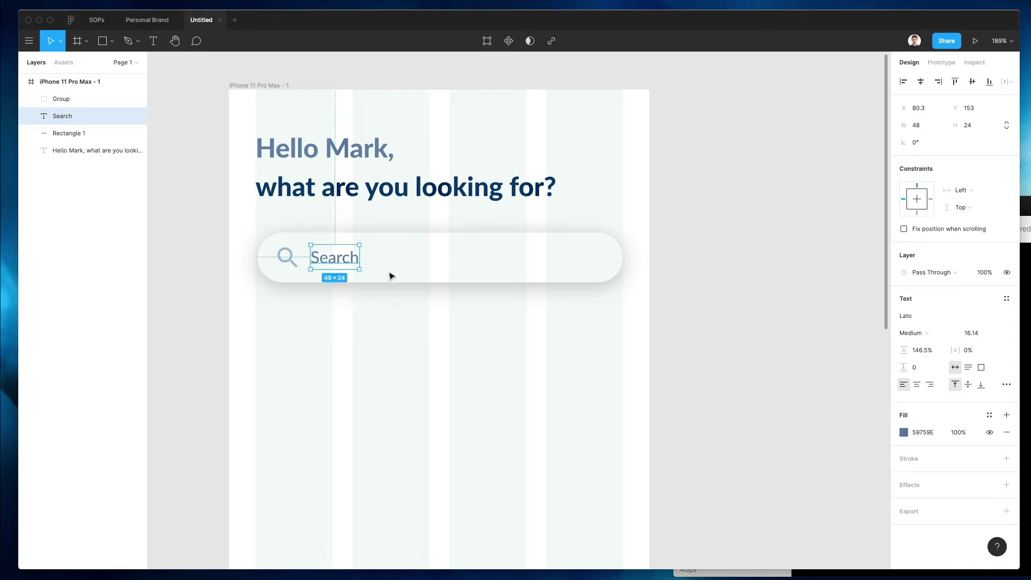
scroll(391, 274, down, 3)
click(398, 306)
scroll(398, 305, left, 1)
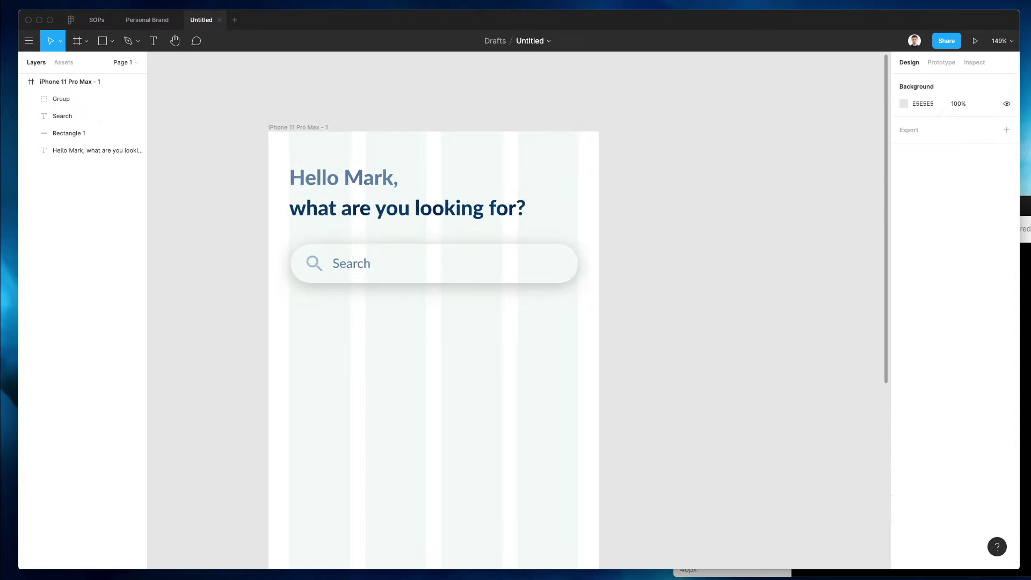
- Search all Nucleo icon sets for "filter" and place the 12px system-preferences sliders icon near the right end of the Figma search bar
click(1024, 207)
drag(998, 206, 816, 199)
double_click(553, 217)
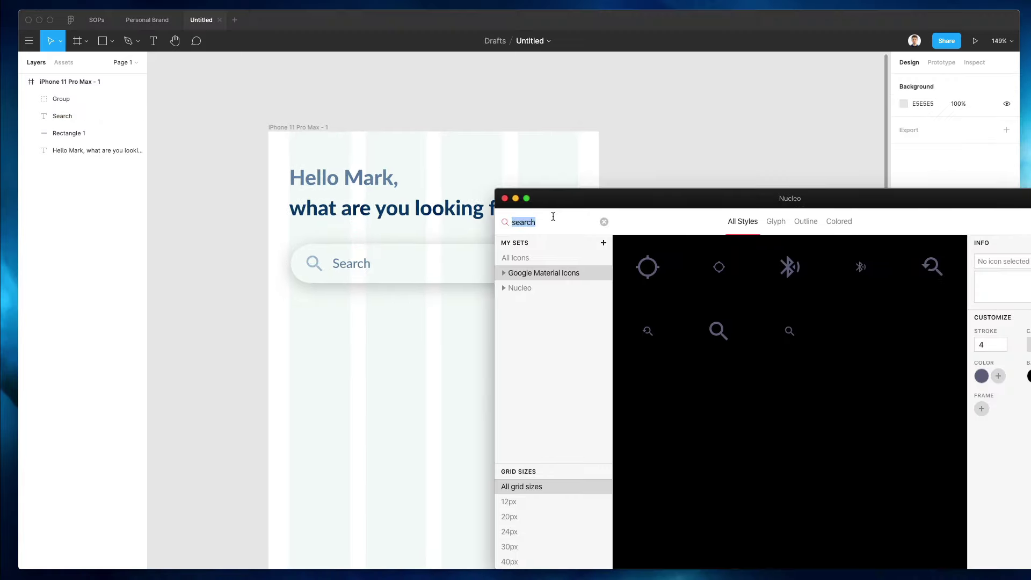
text(filter)
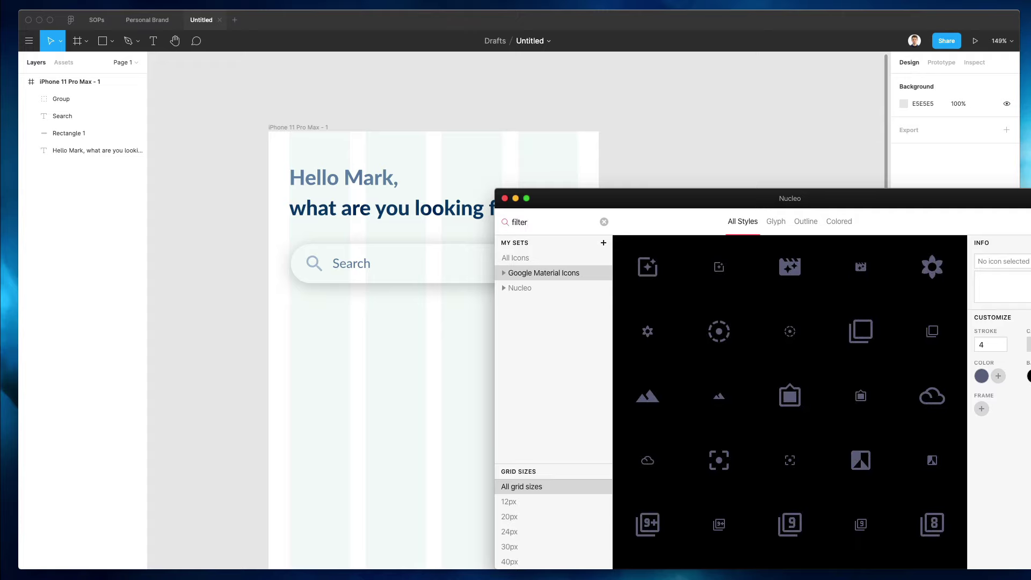
scroll(861, 331, down, 5)
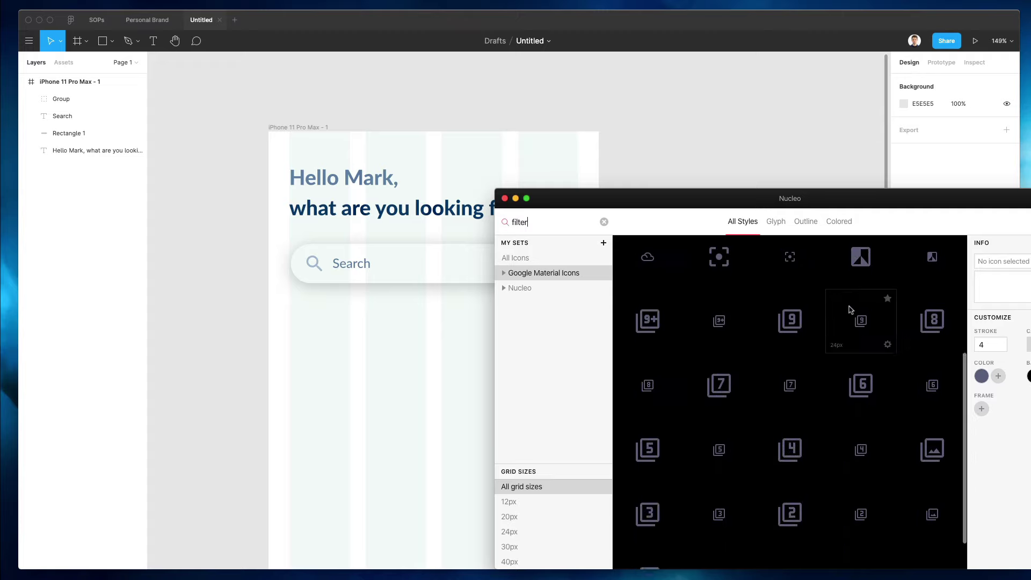
click(531, 258)
scroll(744, 319, down, 3)
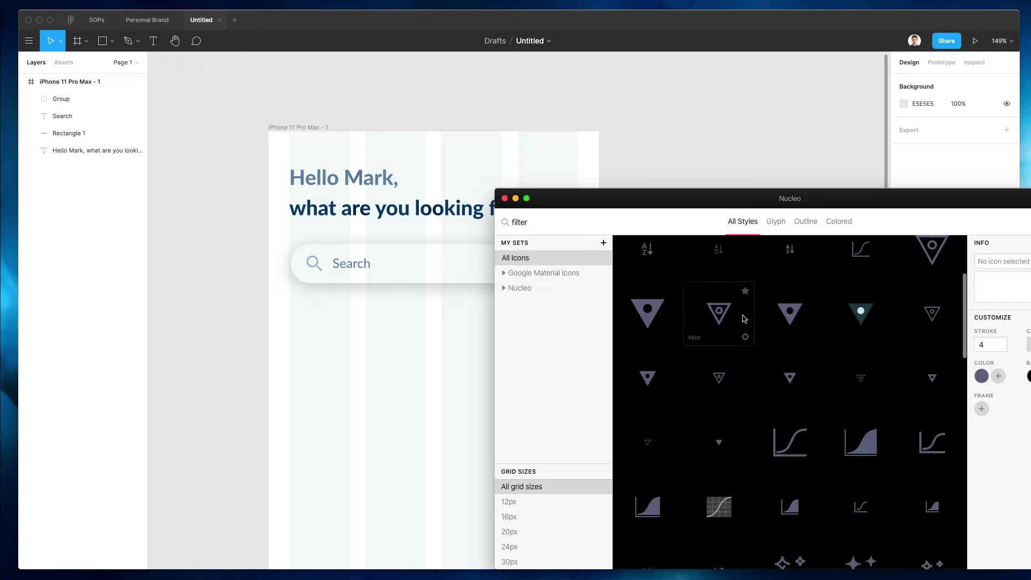
scroll(744, 319, down, 3)
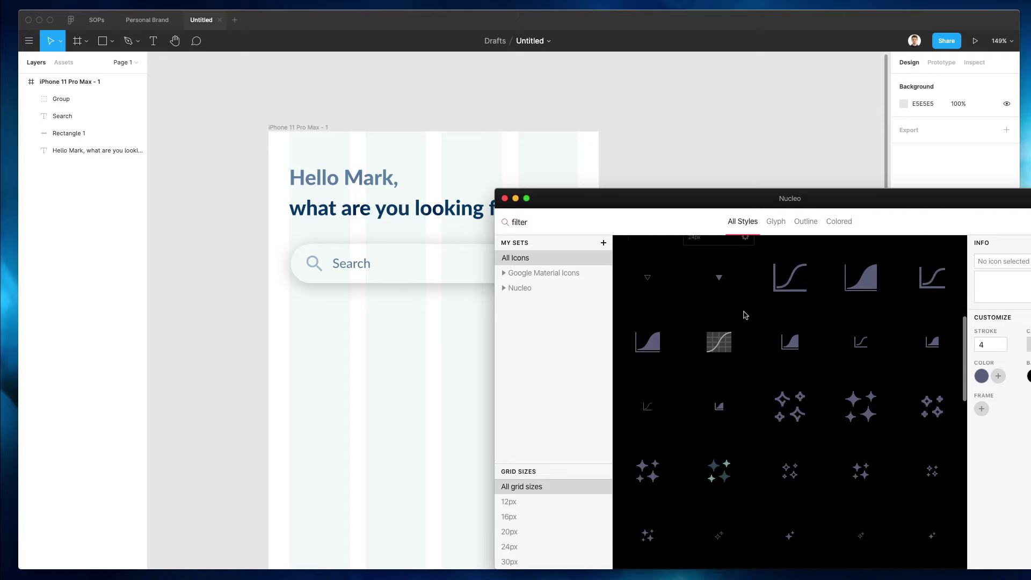
scroll(745, 314, down, 10)
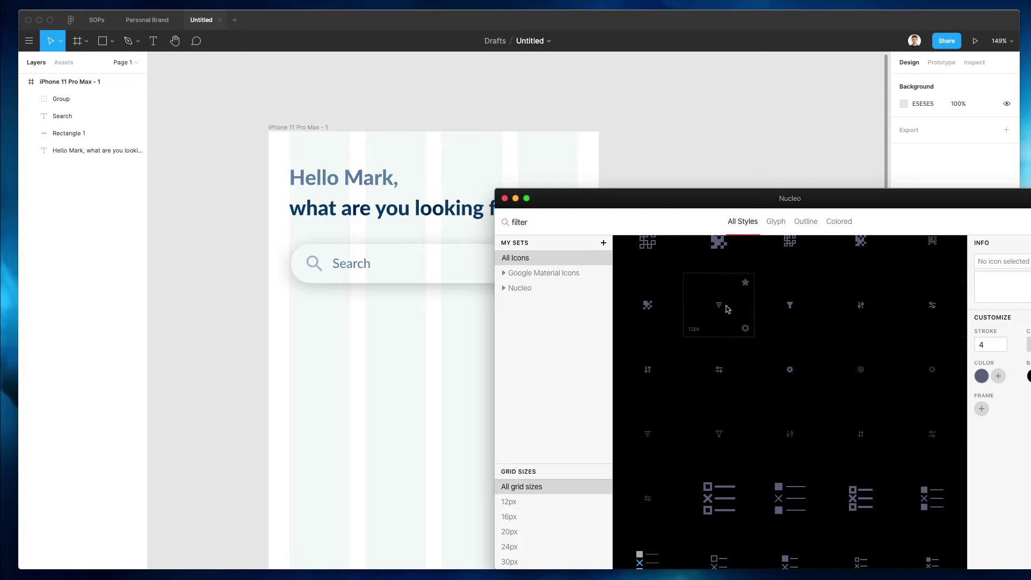
drag(650, 369, 932, 305)
drag(864, 305, 666, 197)
- Ungroup the sliders icon's frame, enlarge the icon to about 18.87 × 18.87, and position it at X 343.13, Y 156
scroll(467, 314, up, 3)
scroll(462, 313, up, 5)
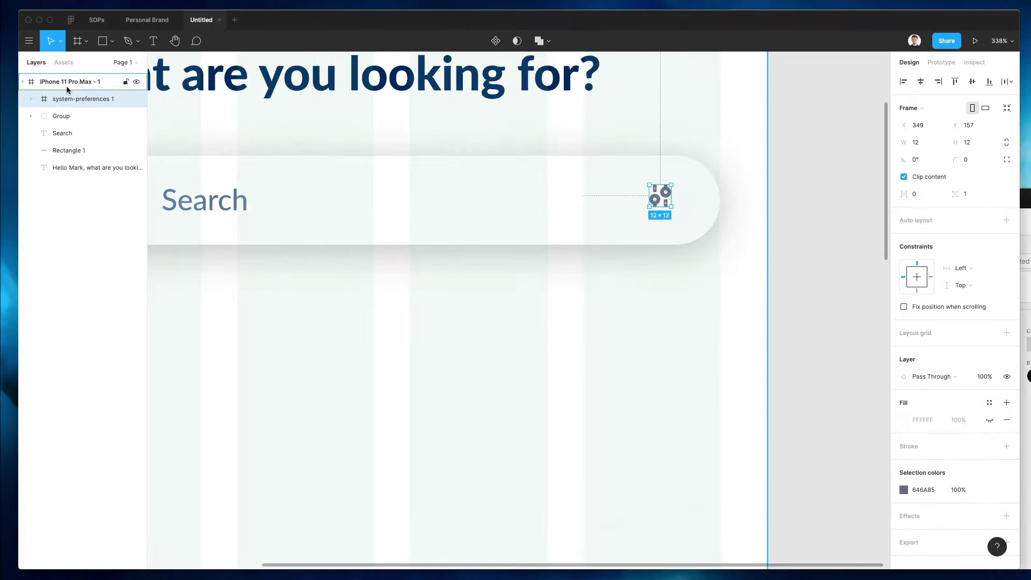
key(super+shift+g)
scroll(439, 256, left, 5)
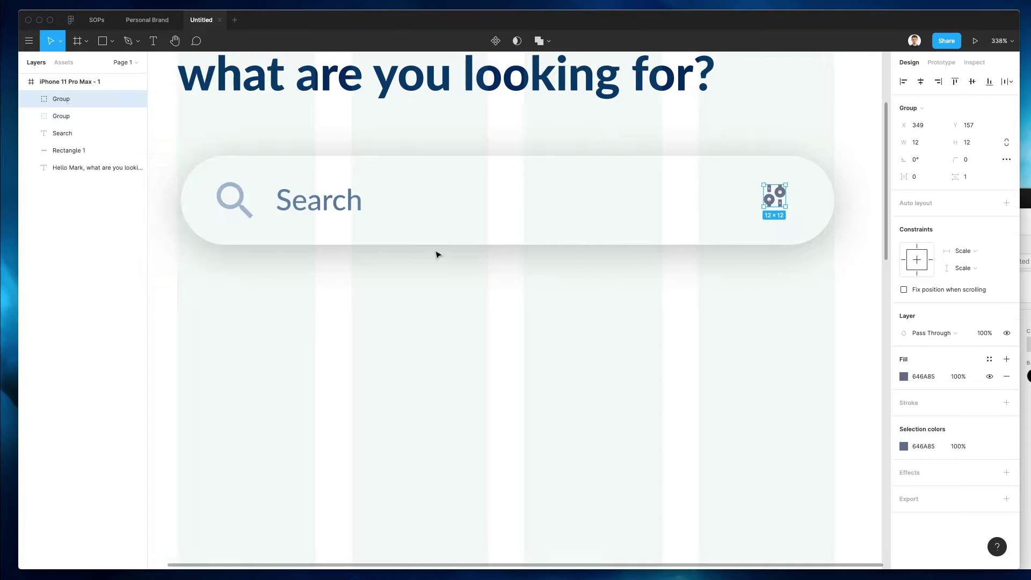
drag(797, 207, 785, 217)
key(Up)
key(Up)
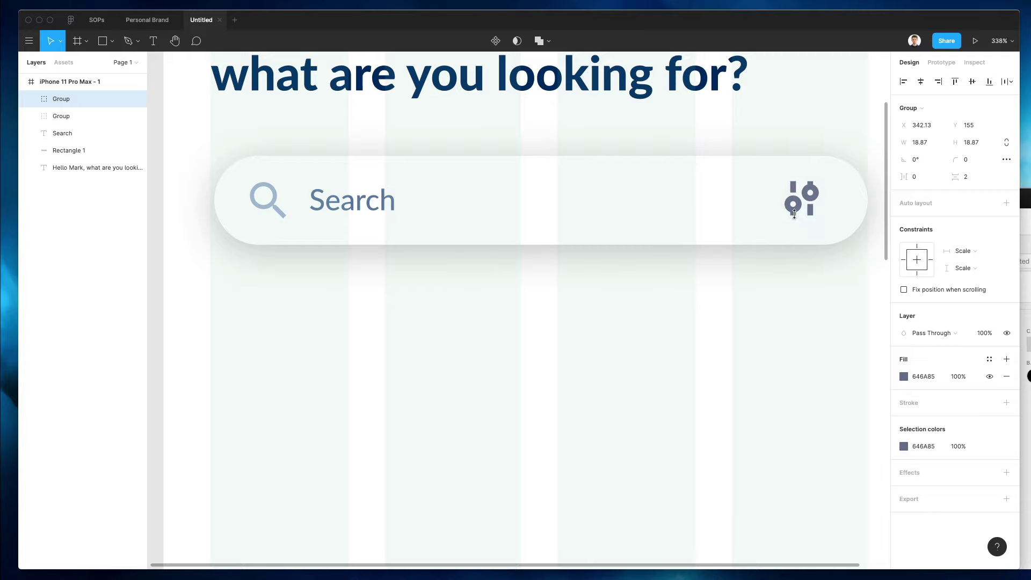
key(Right)
key(Down)
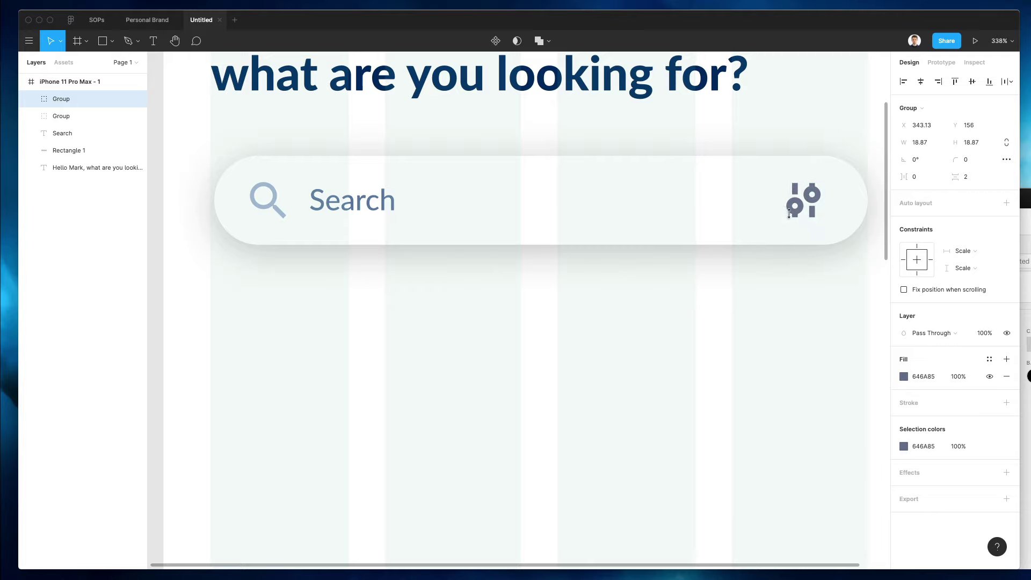
- Color the two round knobs of the sliders icon dark navy 00255B, sampled from the greeting's second line
scroll(739, 240, up, 5)
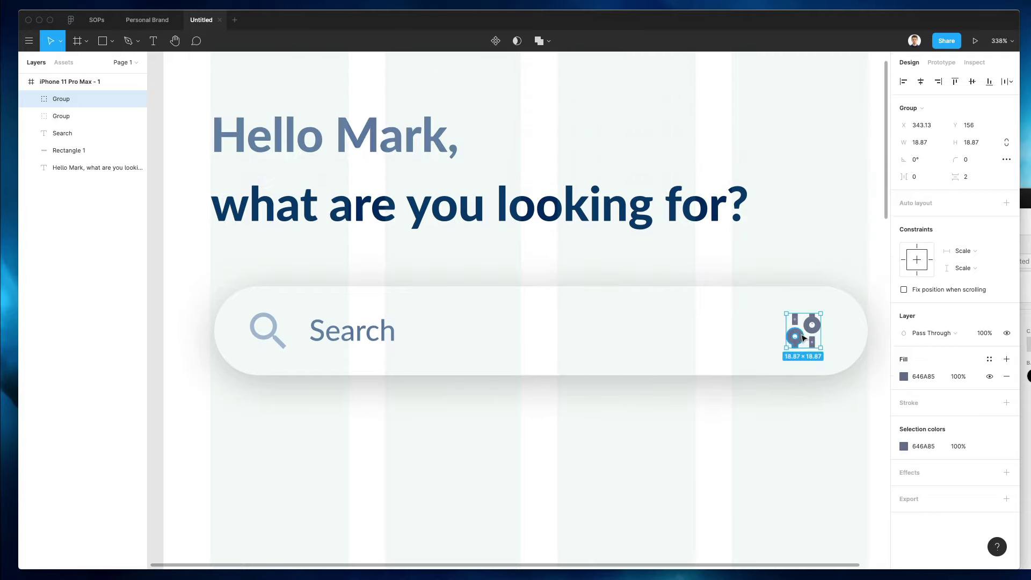
double_click(802, 335)
shift+click(812, 325)
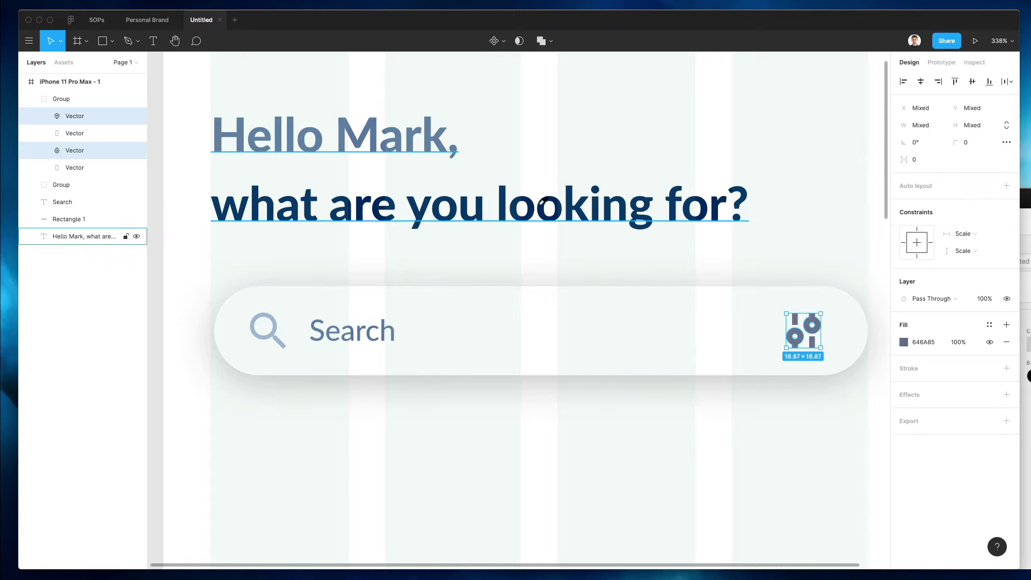
- Color the two short bars of the sliders icon 59759E, sampled from the greeting's first line
click(796, 318)
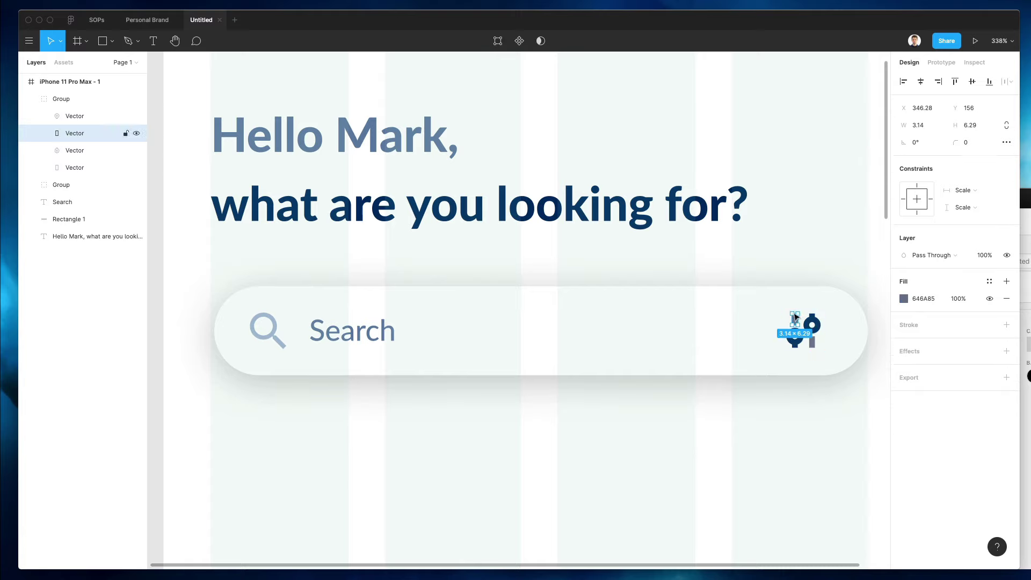
shift+click(812, 341)
key(i)
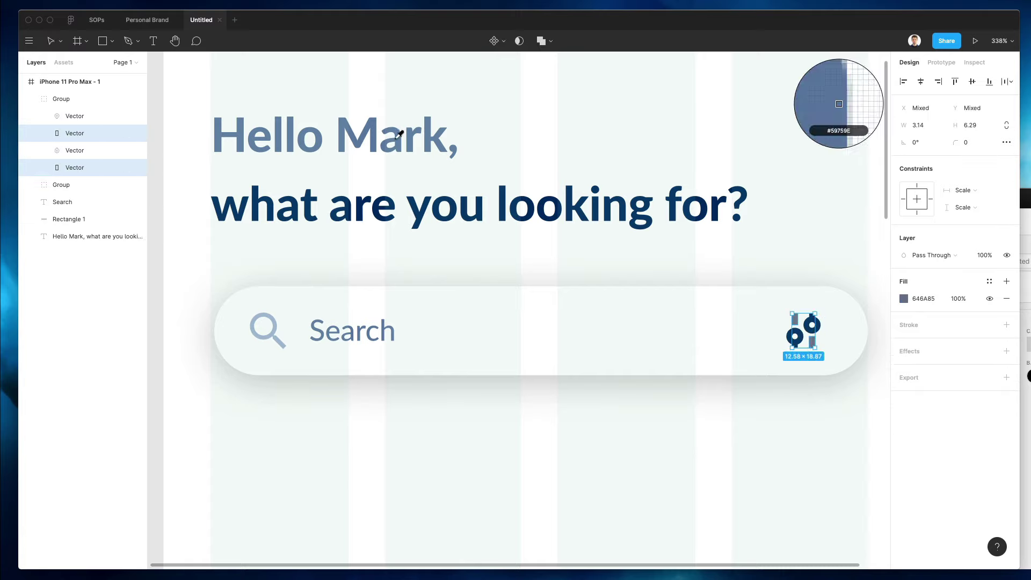
click(376, 130)
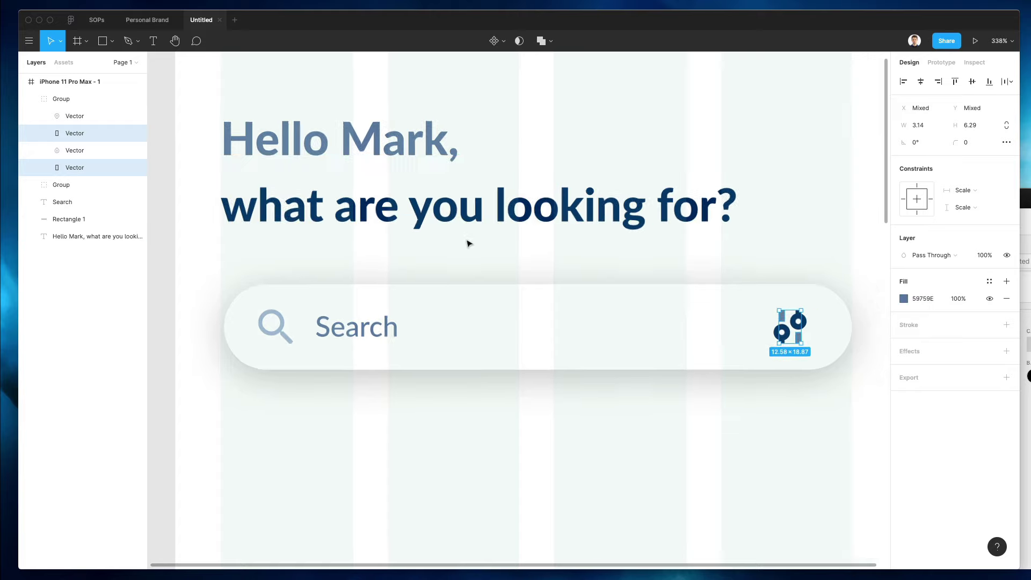
scroll(469, 244, down, 5)
click(497, 379)
- Fine-tune the whole sliders icon's position in the search bar, nudging it slightly right and 1 px up
click(681, 305)
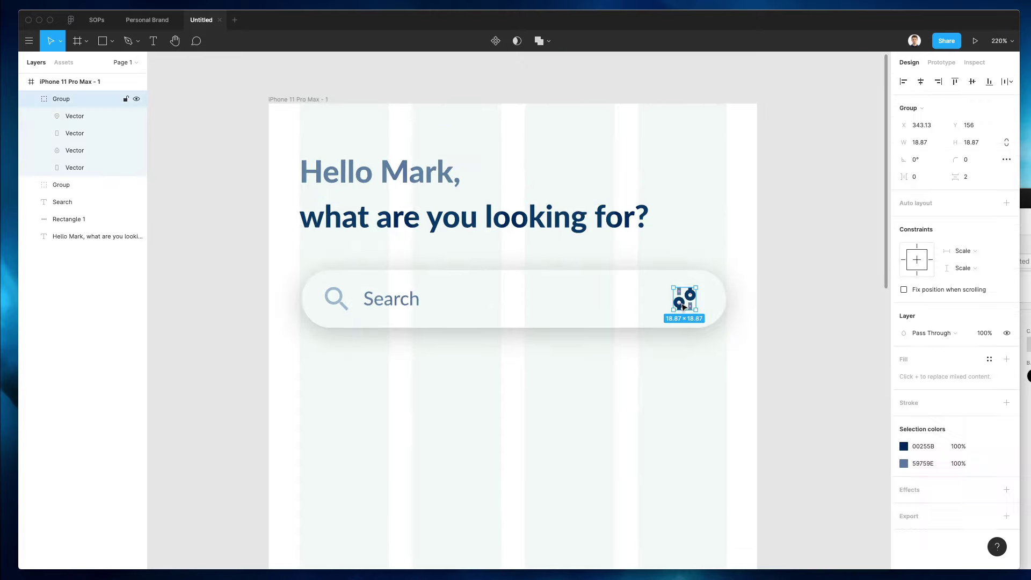
key(Up)
key(Down)
scroll(682, 305, down, 3)
click(585, 350)
scroll(585, 350, down, 2)
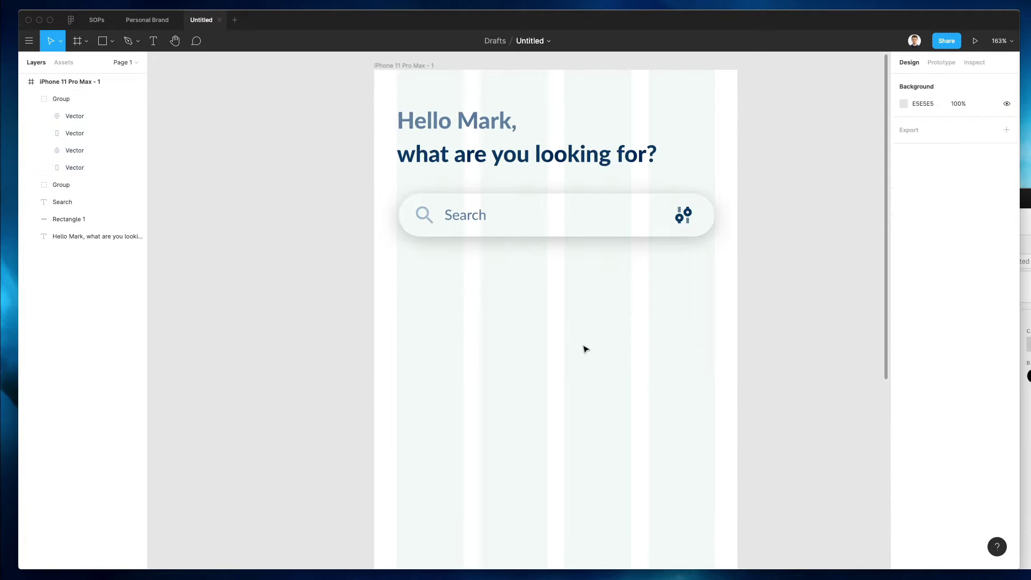
click(680, 218)
key(Right)
key(Right)
key(Up)
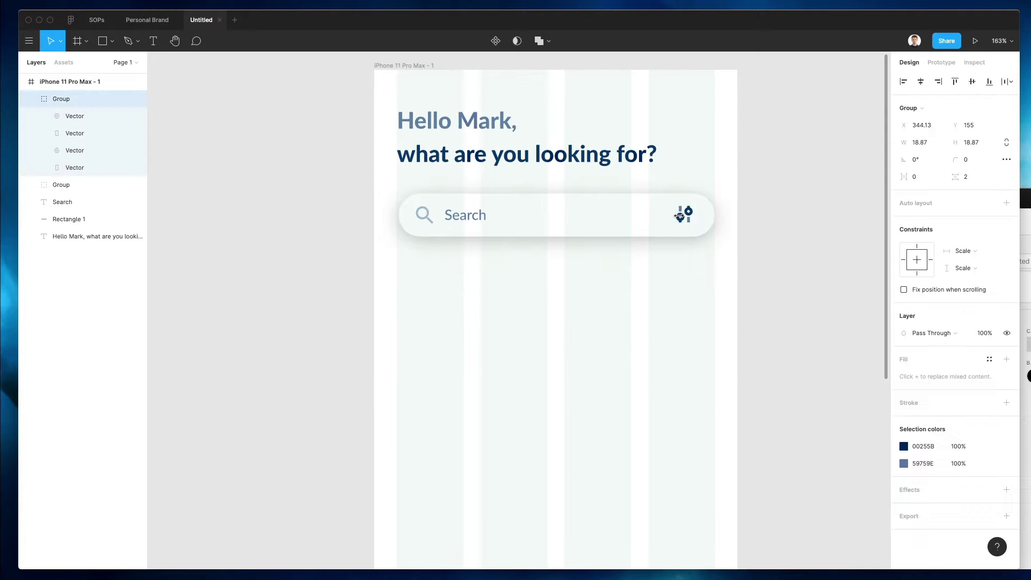
click(582, 262)
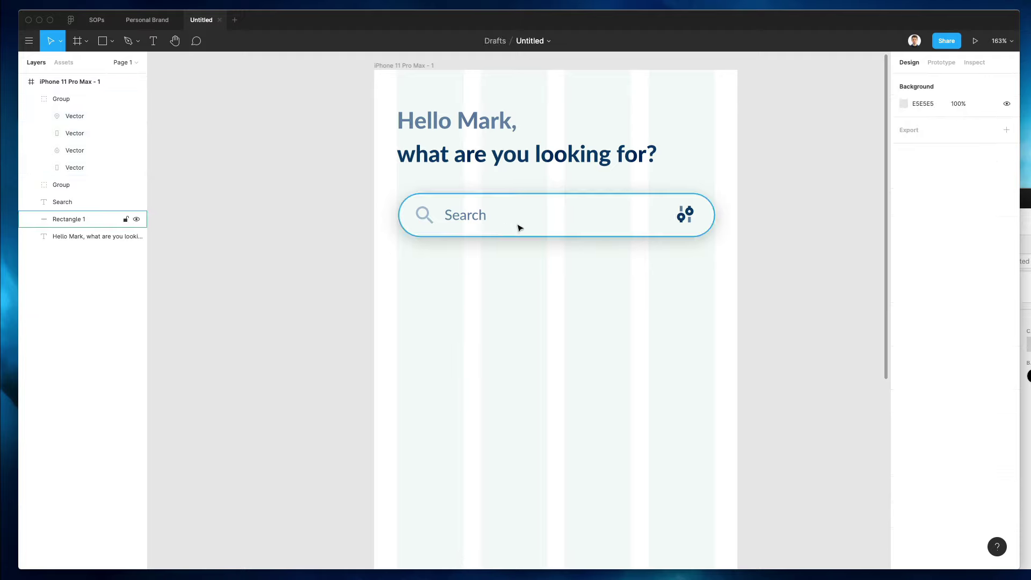
- Duplicate the search bar's rectangle directly below at 37.06 high, and copy the Search label into it at X 47.3
alt+drag(520, 228, 540, 284)
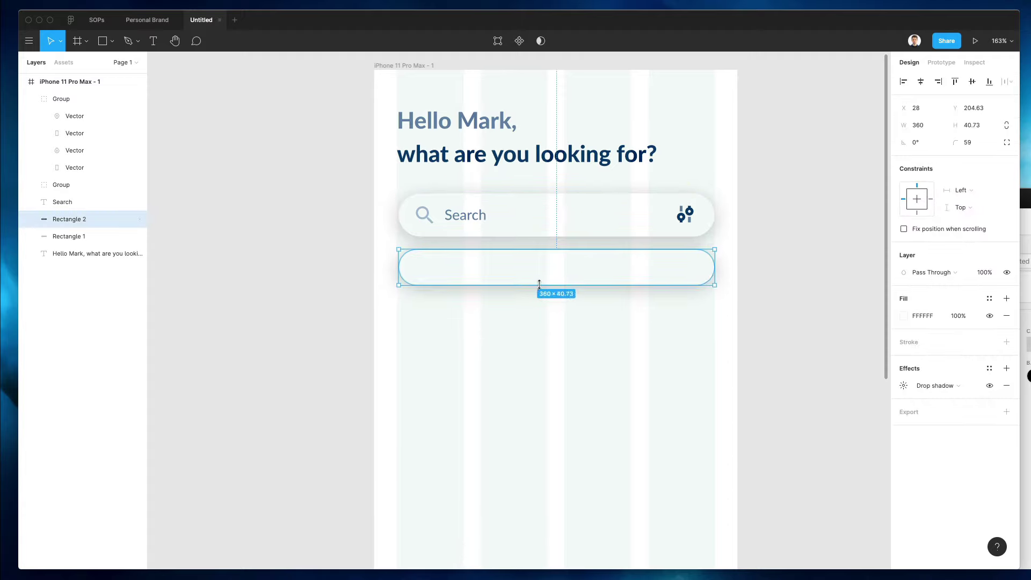
alt+drag(470, 216, 470, 266)
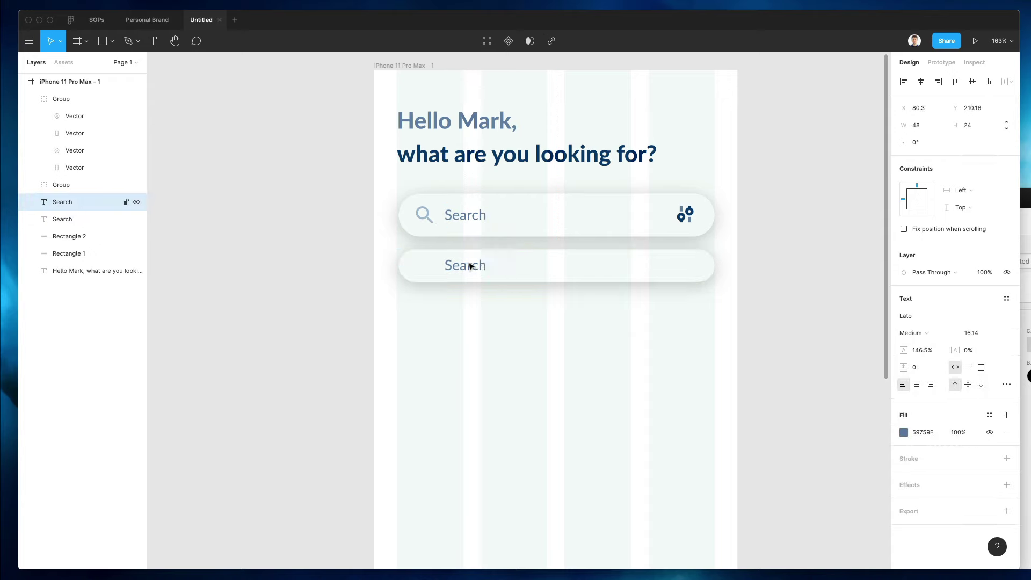
key(shift+Left)
key(shift+Left)
key(shift+Left)
key(Left)
key(Left)
key(Left)
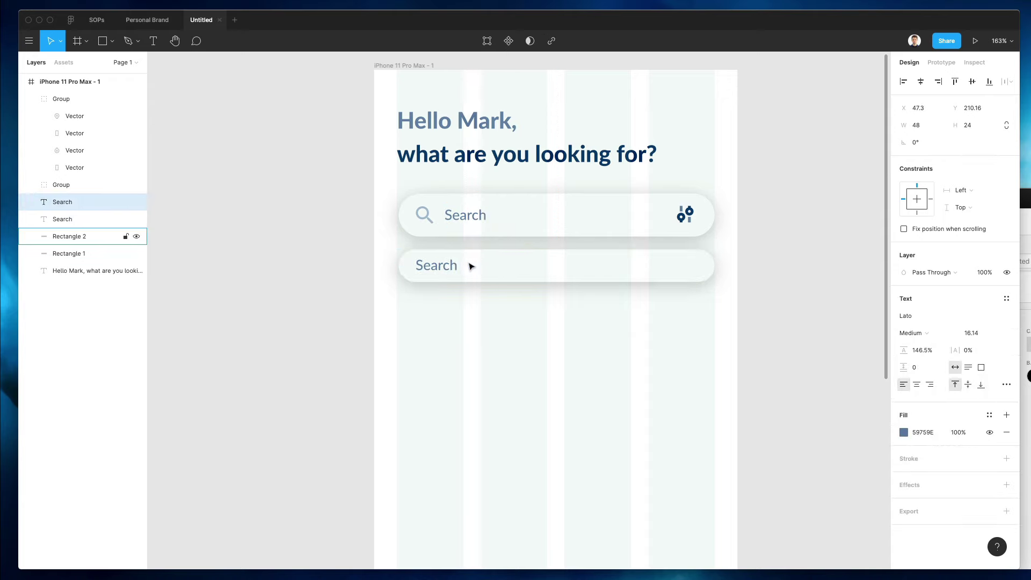
- Change the copied label's text to Education
key(Return)
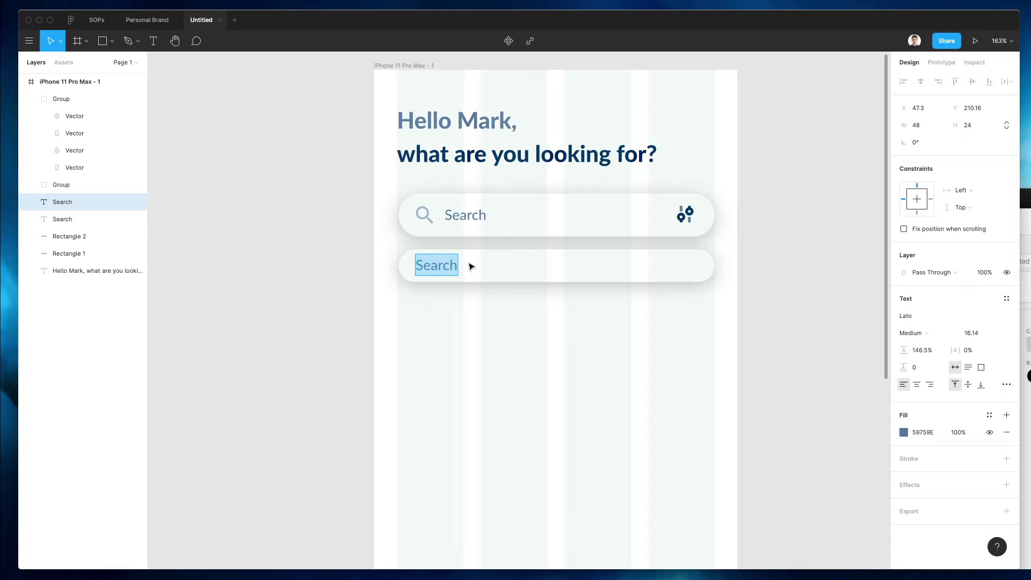
text(Education)
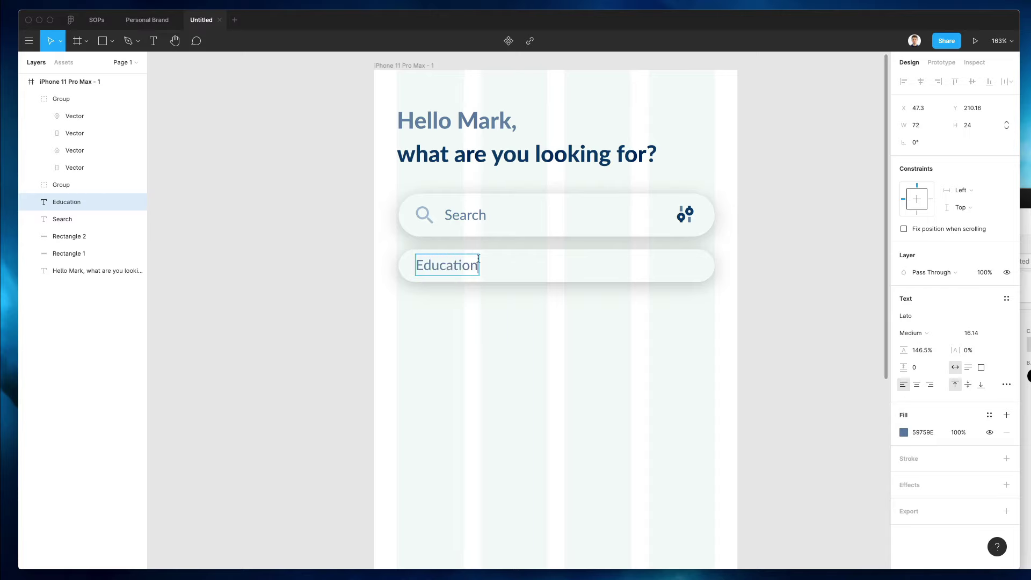
key(Escape)
- Narrow the rectangle behind the Education label to 106.83 wide and fill it with bright blue 0067FF
click(695, 264)
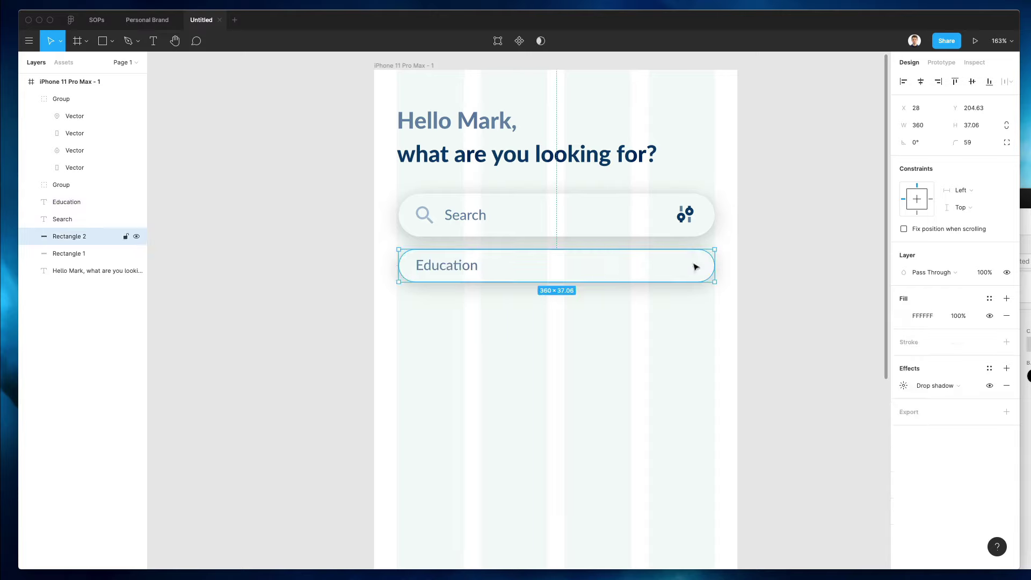
drag(715, 265, 493, 262)
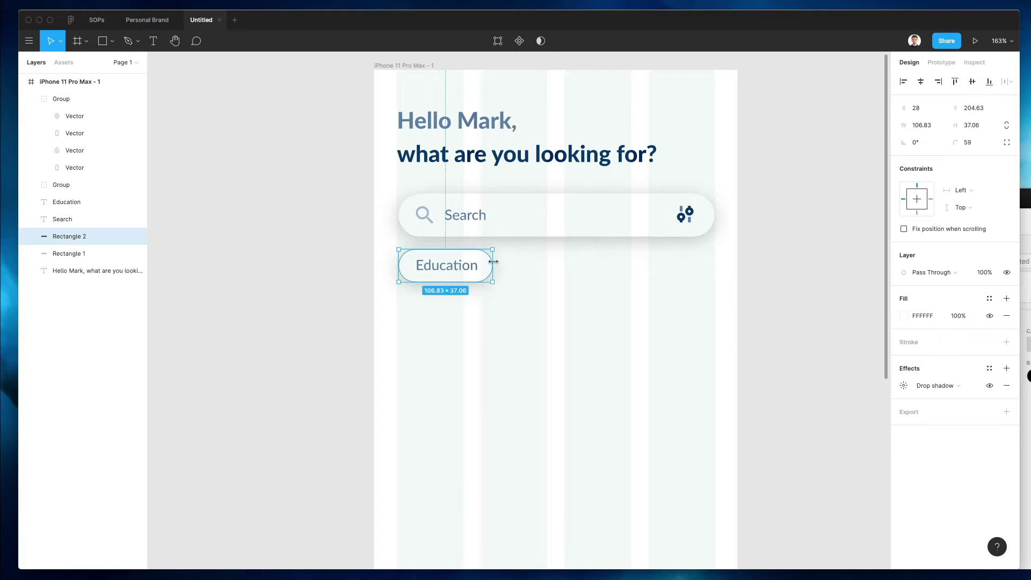
key(i)
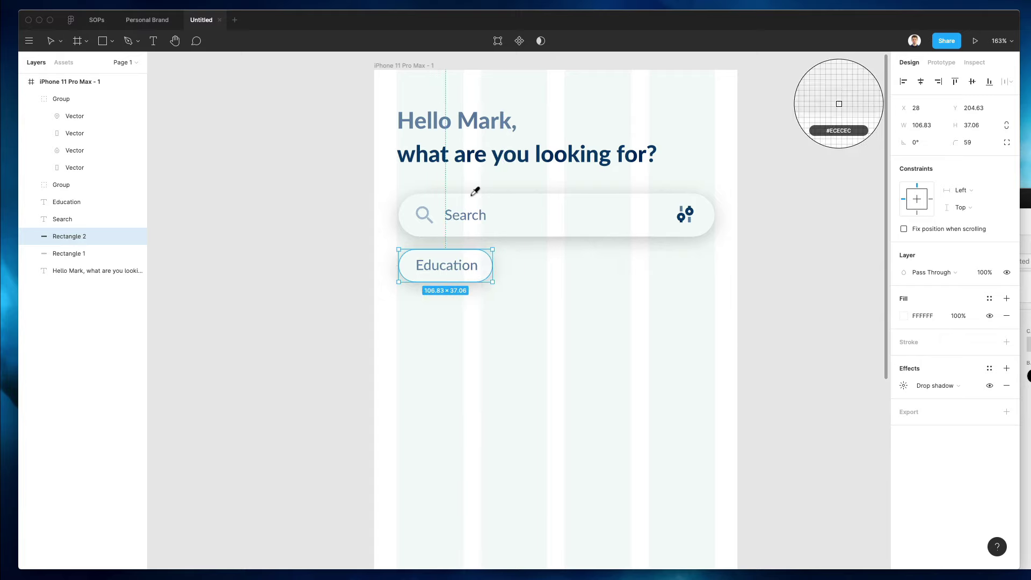
click(481, 154)
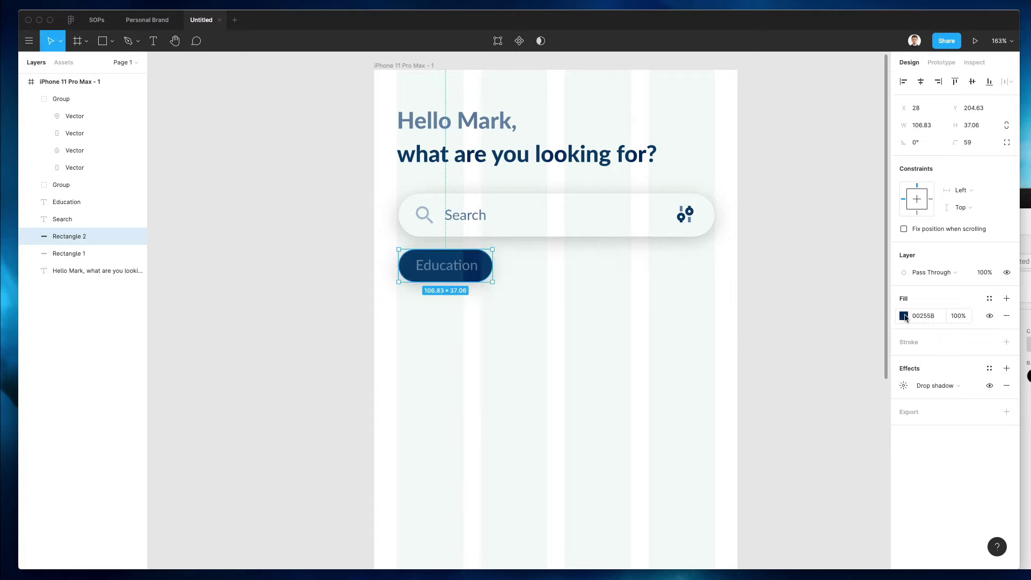
click(906, 316)
drag(876, 338, 914, 289)
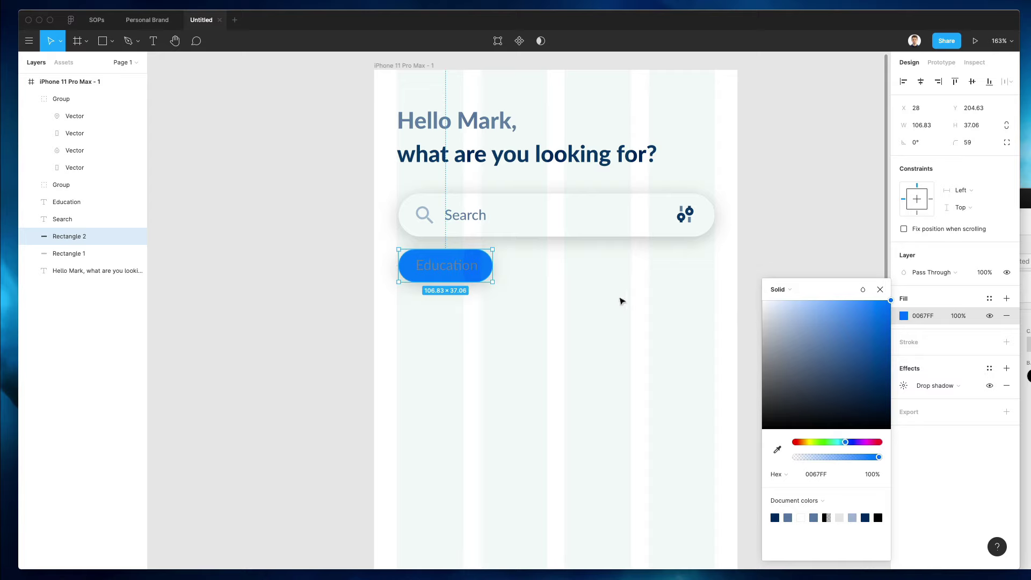
- Make the Education label white and Bold, and nudge it 1 px left inside the blue pill
click(468, 267)
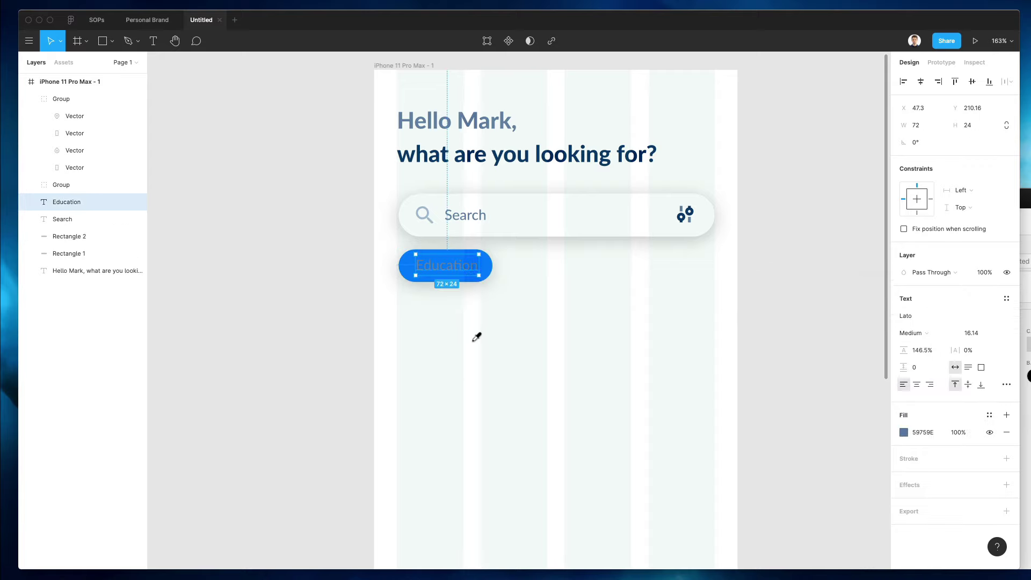
click(498, 263)
click(483, 267)
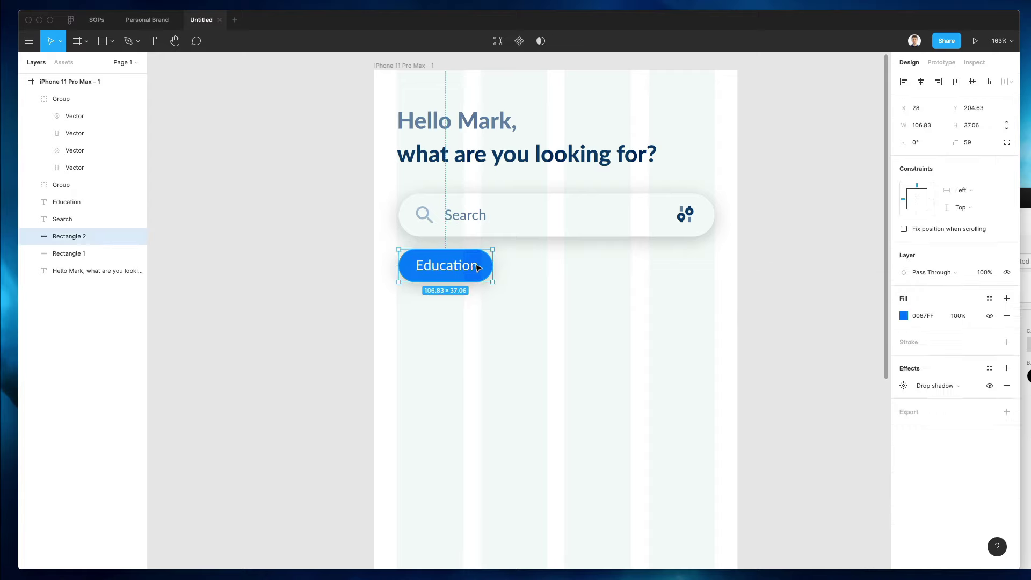
click(478, 267)
click(925, 333)
click(932, 346)
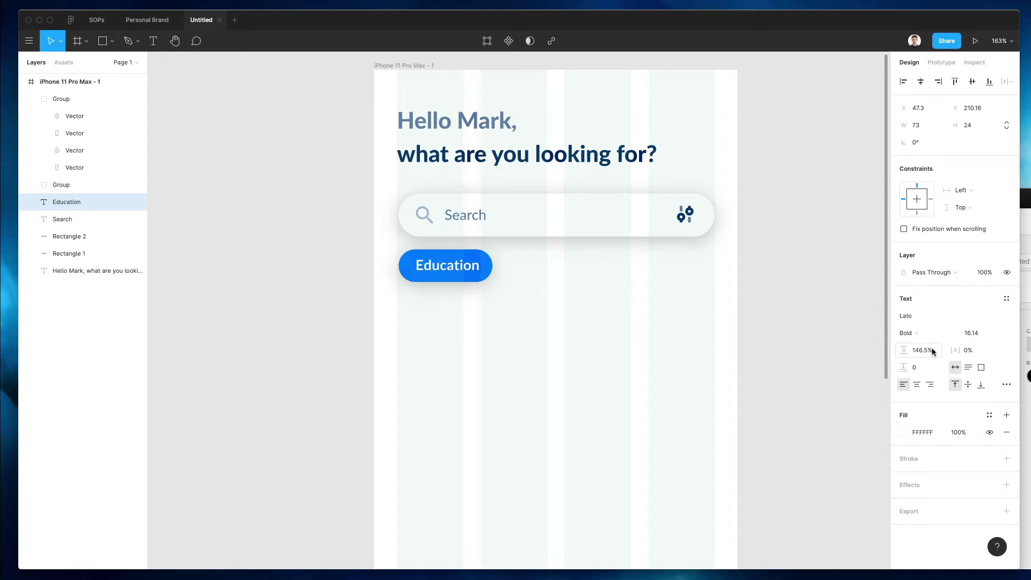
key(Left)
click(525, 293)
click(445, 265)
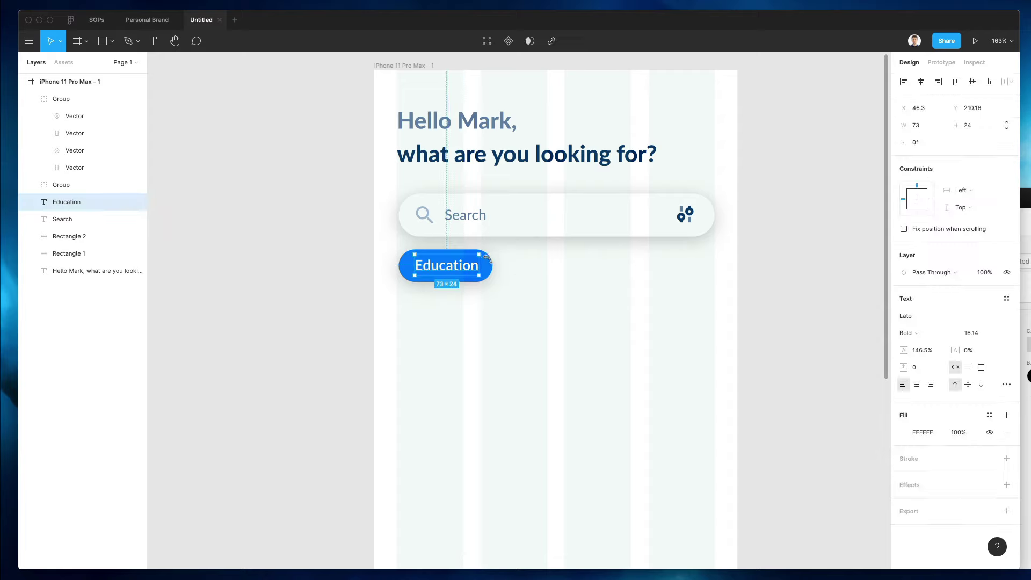
- Set the Education label's font size to 13 and its weight to Heavy
shift+click(477, 257)
scroll(539, 270, down, 3)
scroll(539, 269, down, 5)
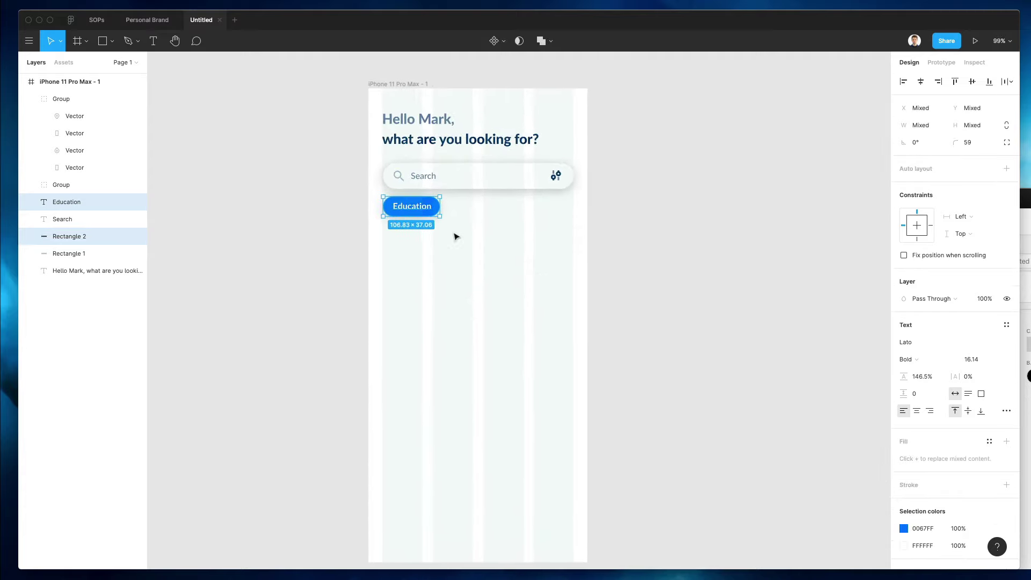
click(362, 166)
scroll(373, 180, up, 5)
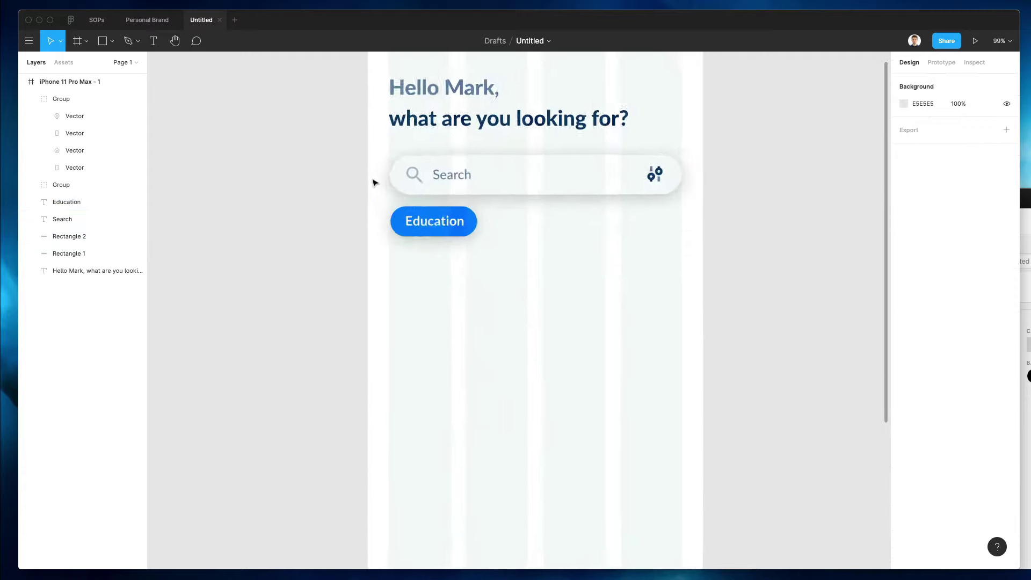
click(473, 232)
click(975, 334)
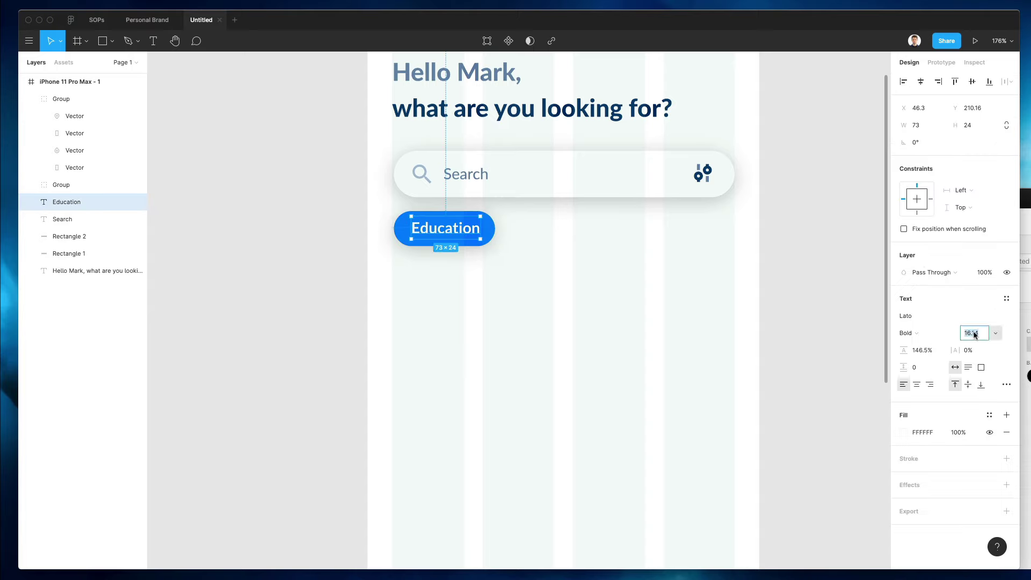
text(13)
key(Return)
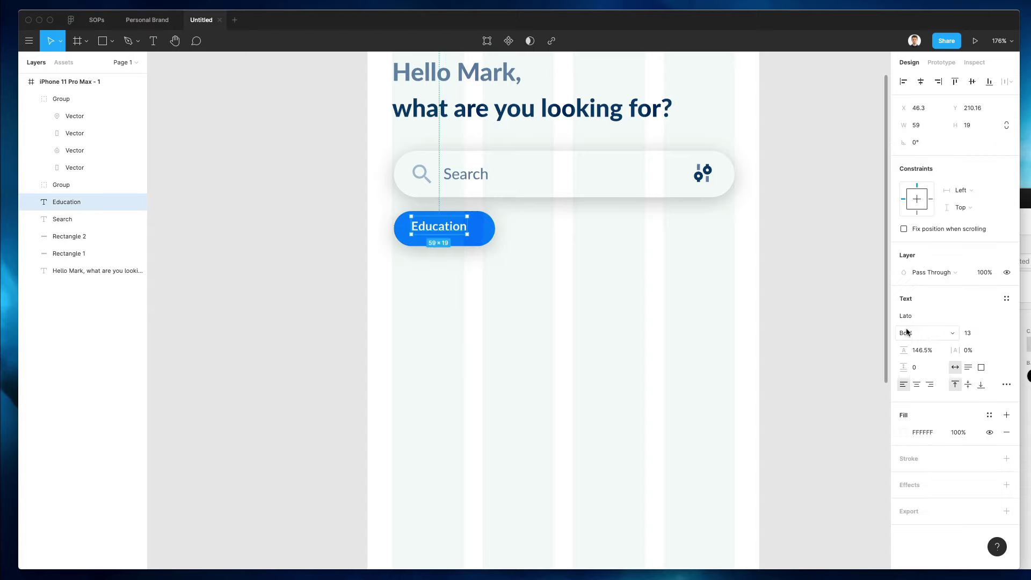
click(908, 333)
click(938, 344)
- Shrink the blue pill to 84.8 × 29.41 around its label, and shift both to the first layout column's left edge
click(491, 227)
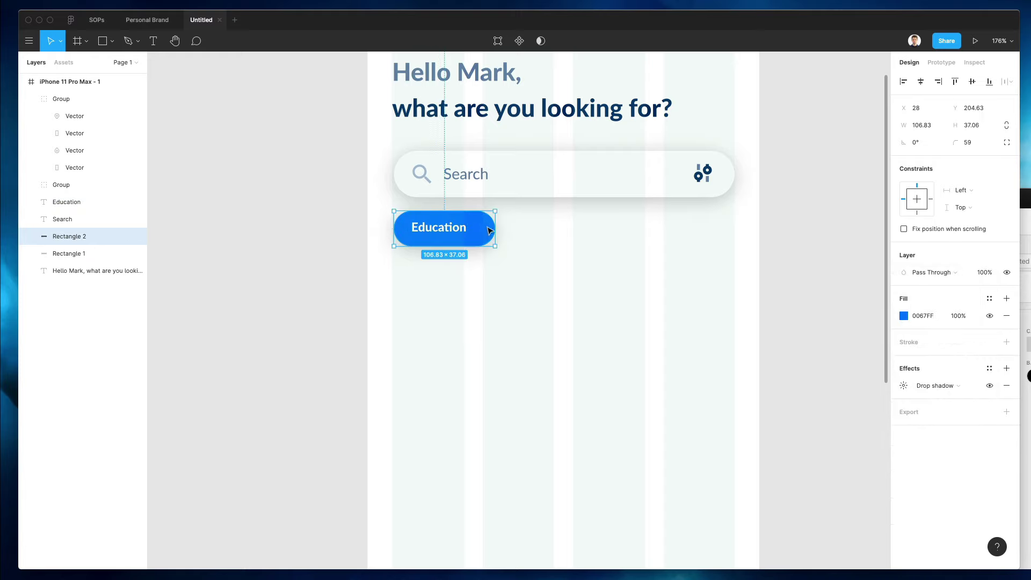
drag(494, 227, 475, 227)
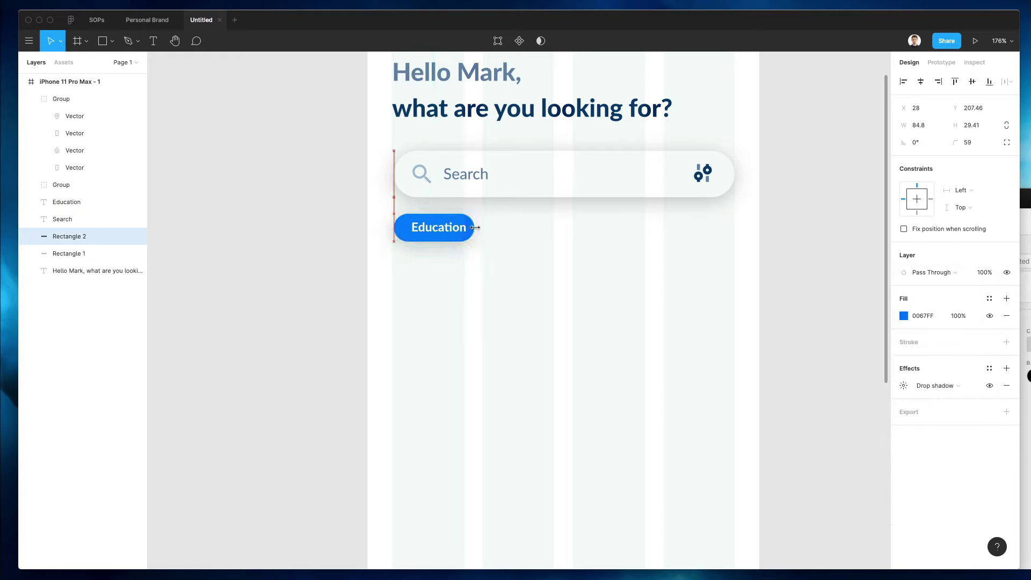
key(Right)
key(Right)
drag(511, 230, 379, 240)
drag(442, 234, 437, 232)
click(446, 229)
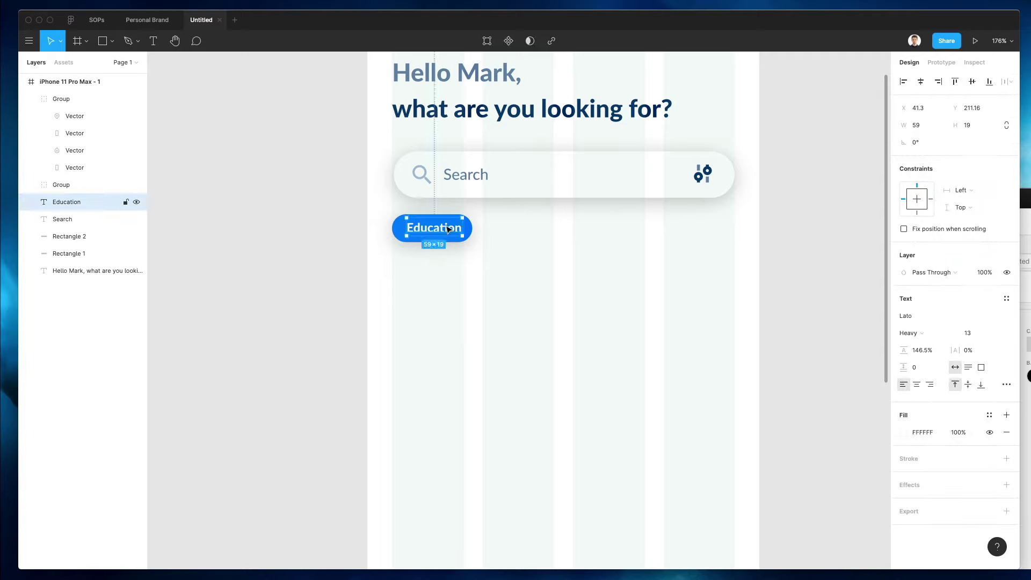
click(527, 243)
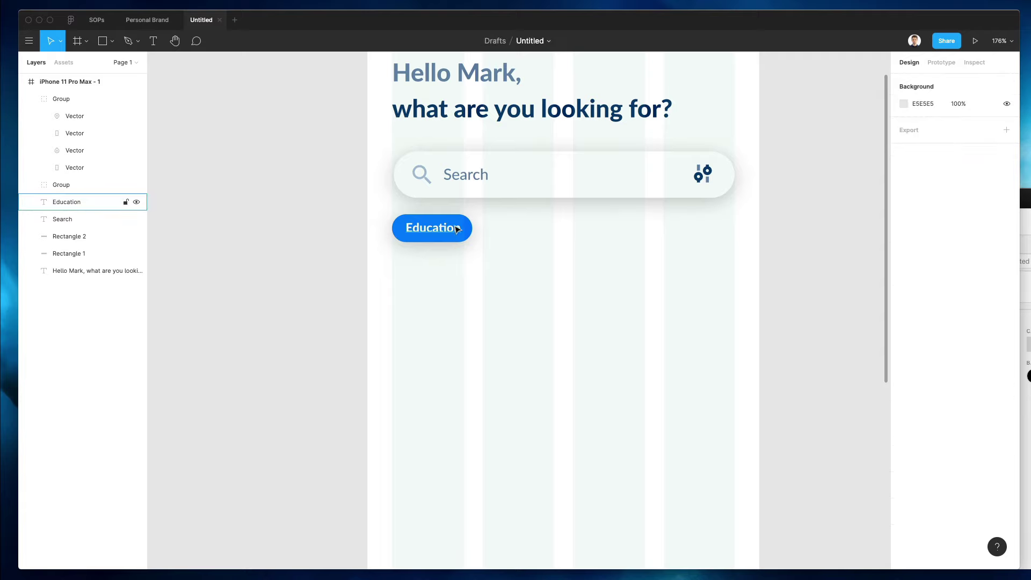
- Duplicate the Education pill with its label twice to the right, forming an evenly spaced row of three
scroll(504, 221, down, 1)
mouse_move(518, 212)
mouse_down()
mouse_move(428, 231)
mouse_move(518, 225)
mouse_up()
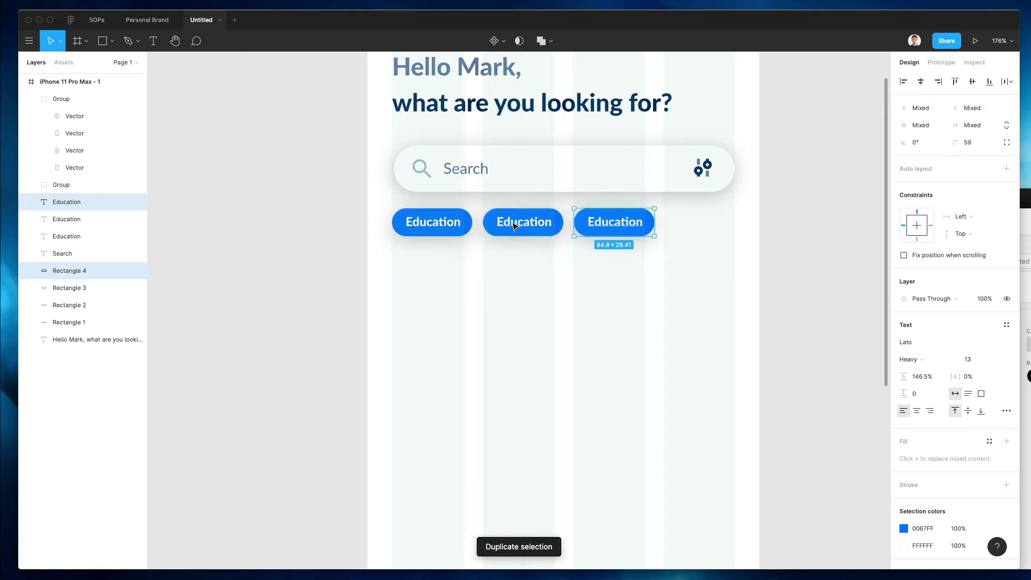
key(ctrl+d)
- Rename the second pill's label Travel and narrow its background to 63.81 wide to fit
click(525, 224)
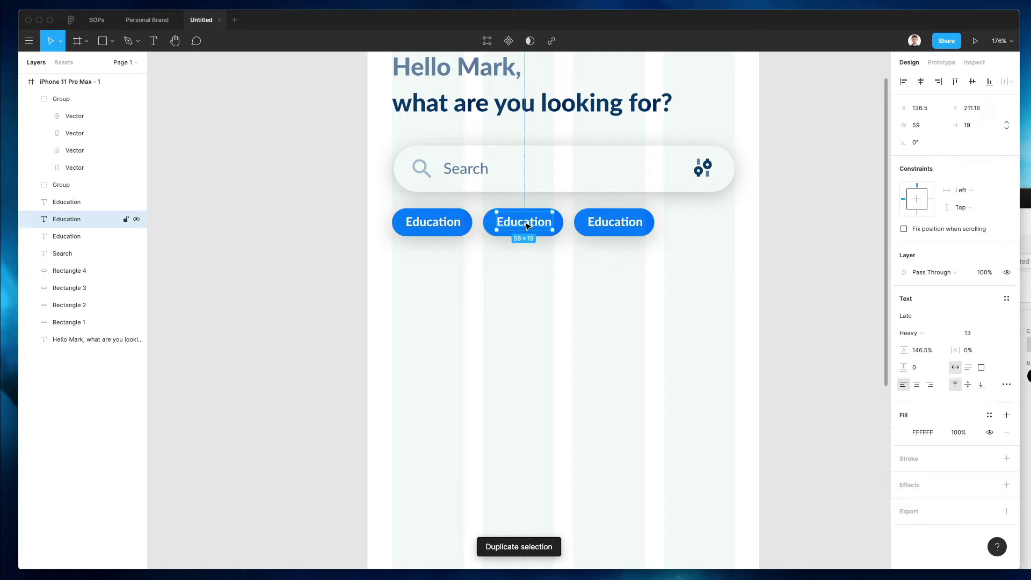
double_click(526, 223)
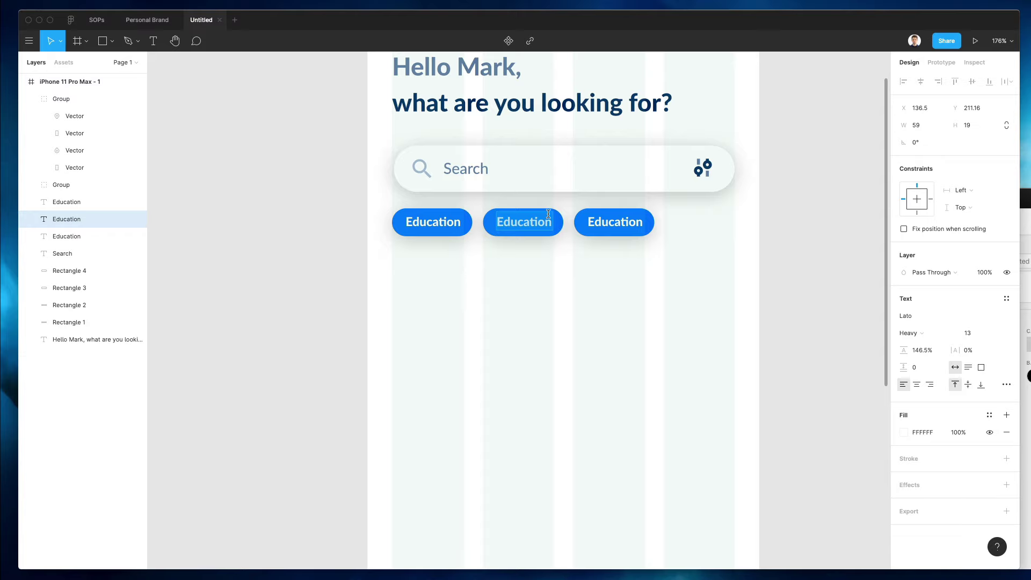
text(Travel)
double_click(611, 221)
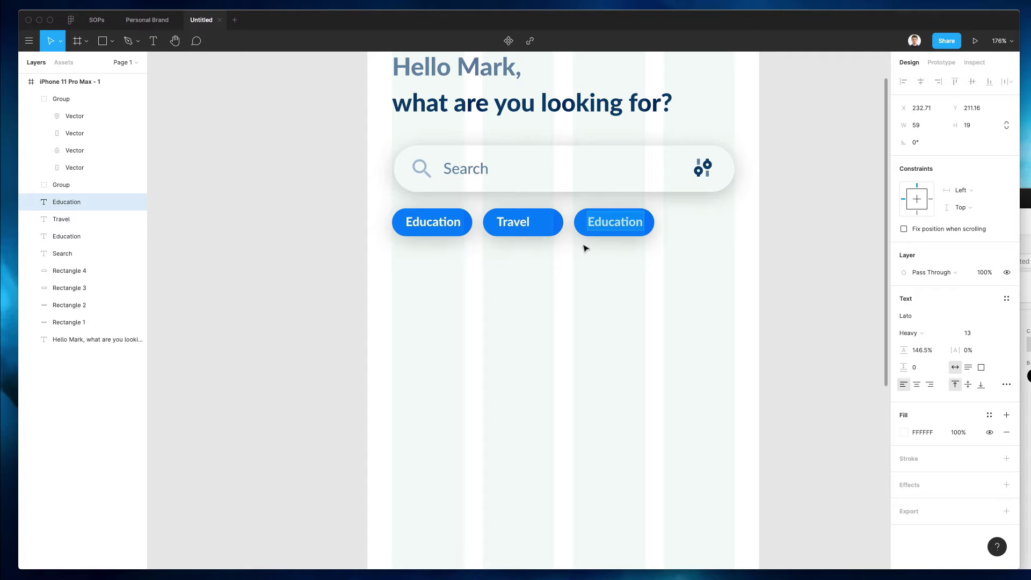
click(559, 223)
drag(562, 223, 544, 222)
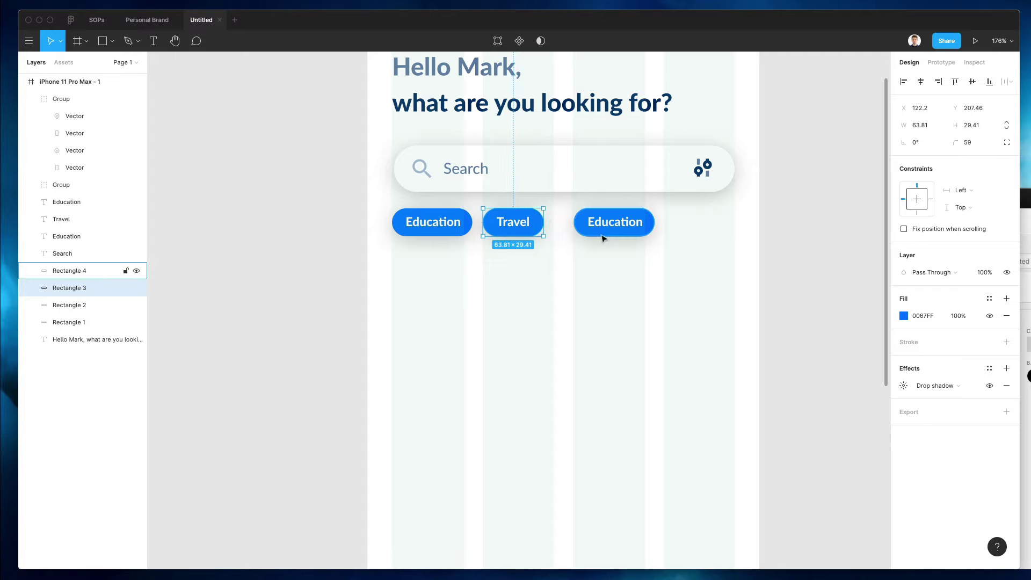
- Set the second and third pills' backgrounds to 10% opacity and color their labels 0067FF, sampled from the first pill
shift+click(648, 215)
key(1)
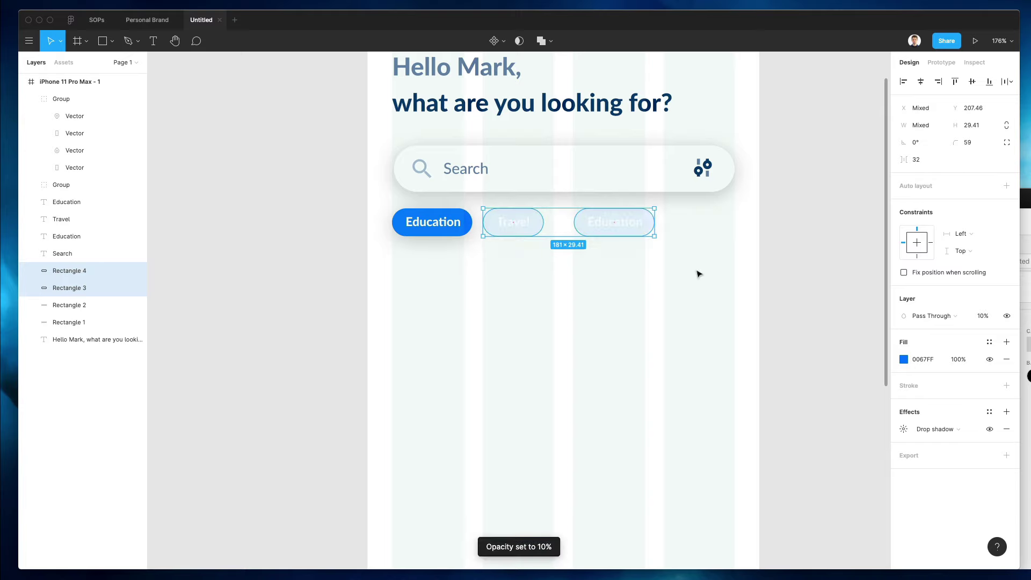
click(533, 225)
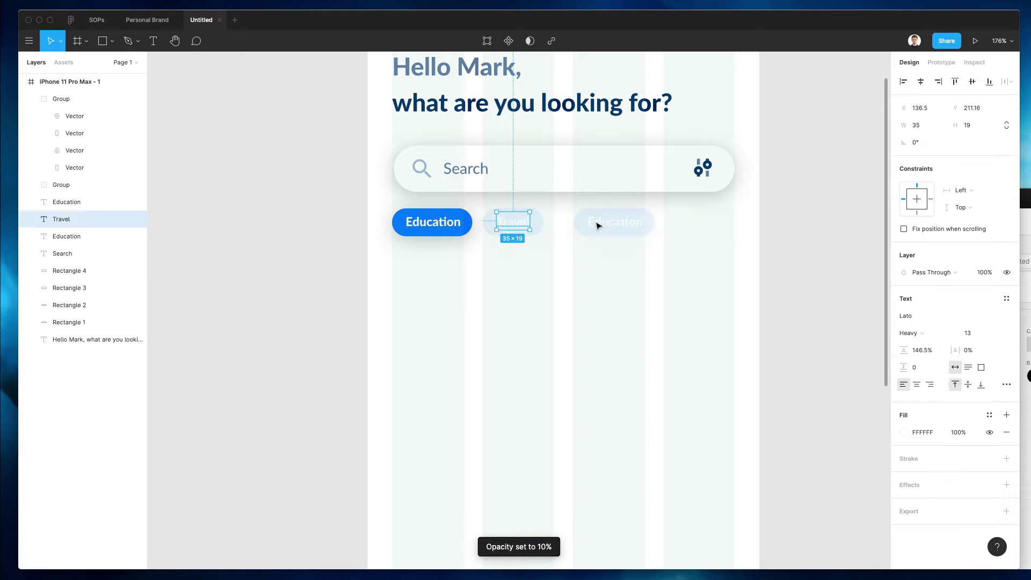
shift+click(616, 223)
key(i)
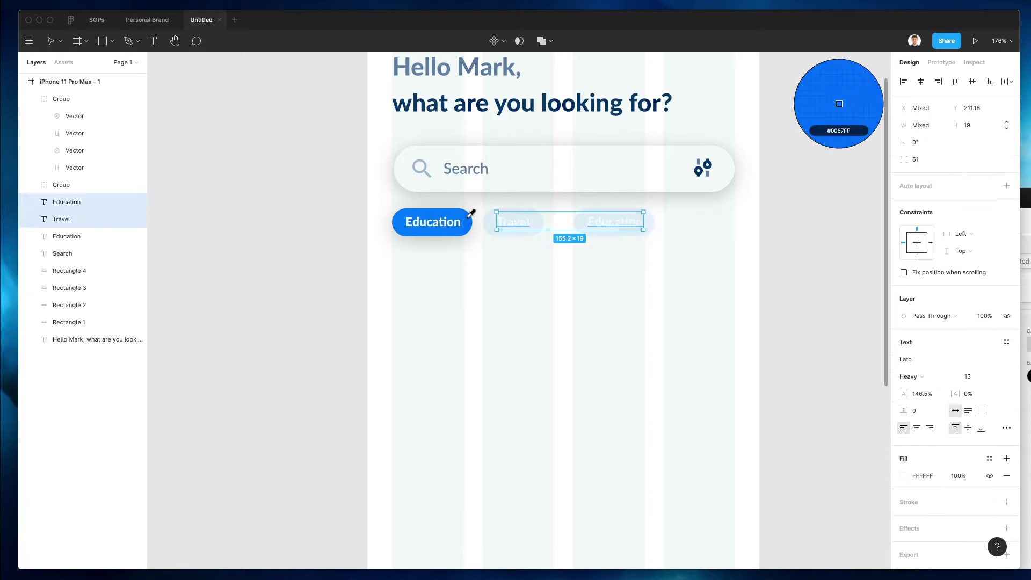
click(471, 218)
click(513, 273)
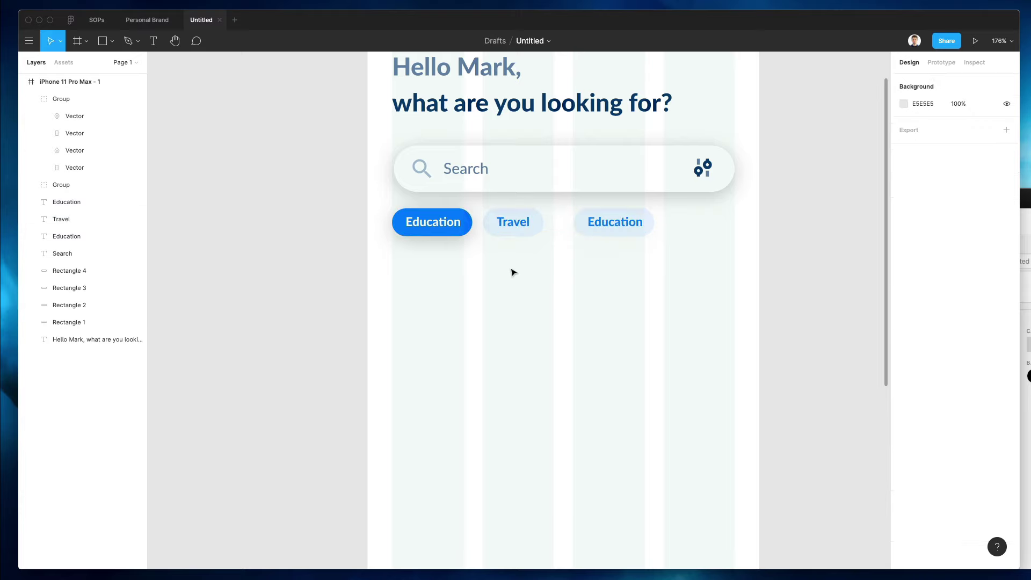
- Group the second and third pills each with their own label, and move the third pill left to even the spacing
drag(540, 246, 516, 219)
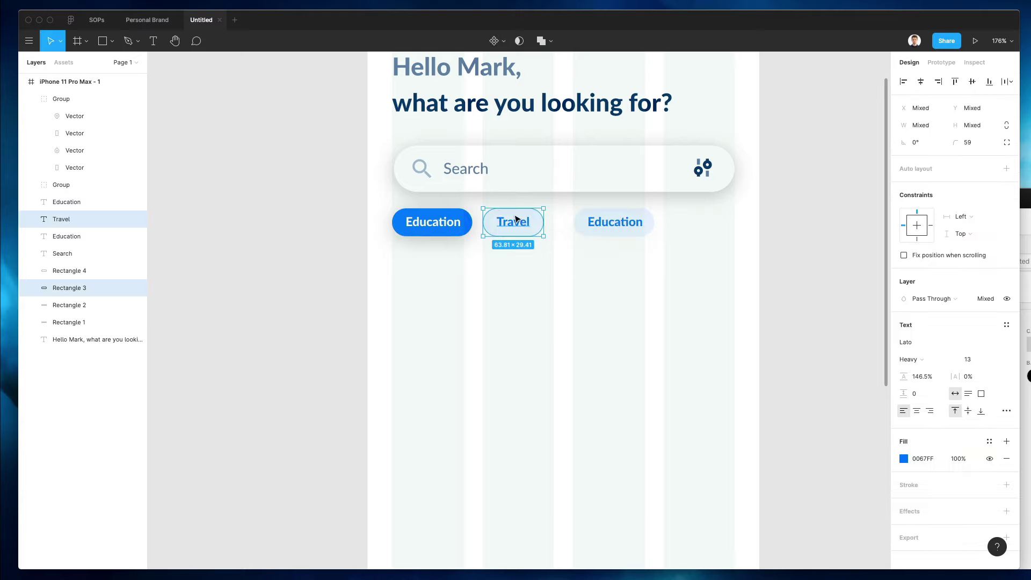
drag(633, 253, 642, 214)
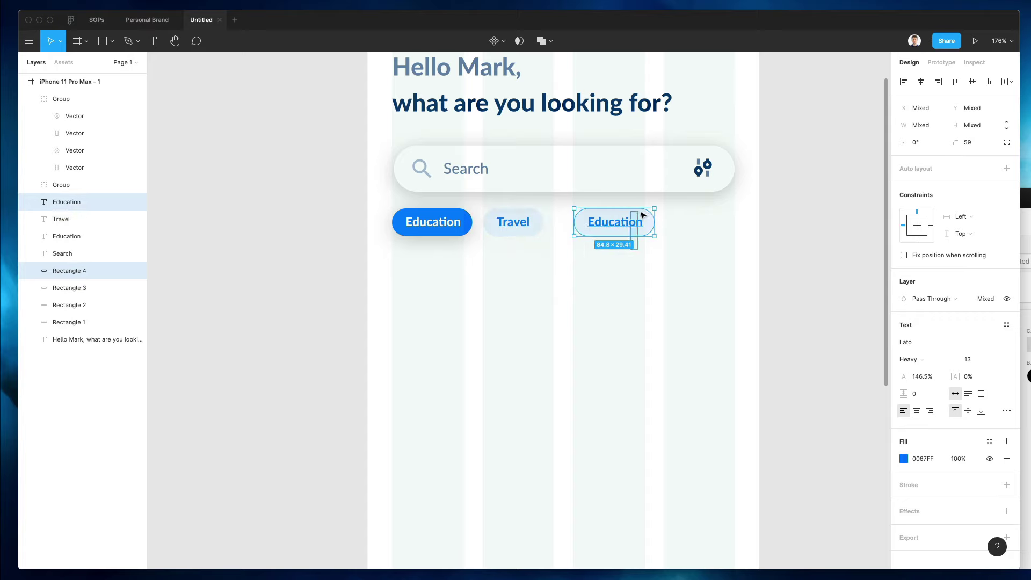
key(ctrl+g)
drag(536, 263, 536, 217)
key(ctrl+g)
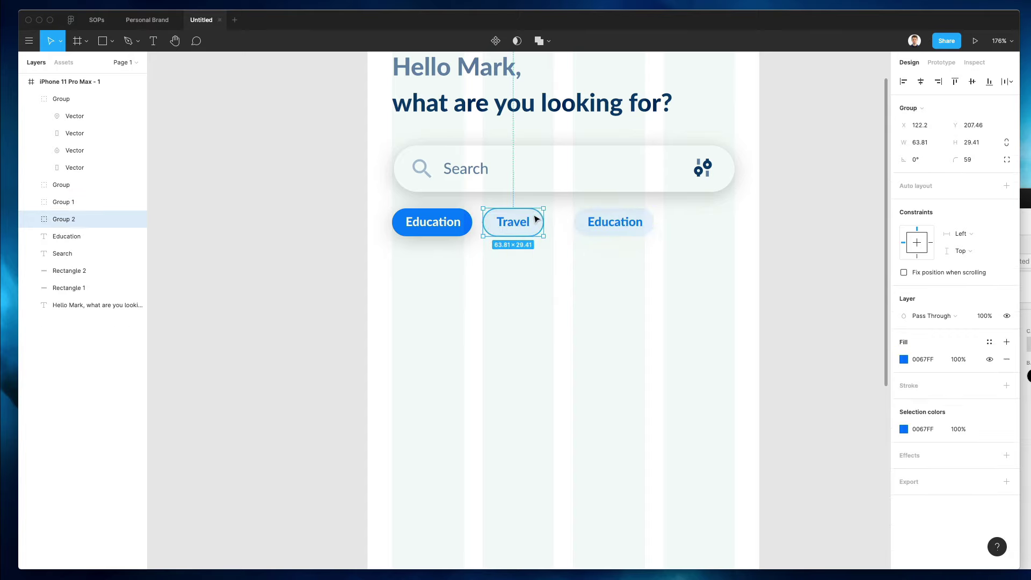
click(642, 226)
drag(642, 226, 622, 225)
click(618, 288)
scroll(619, 288, up, 3)
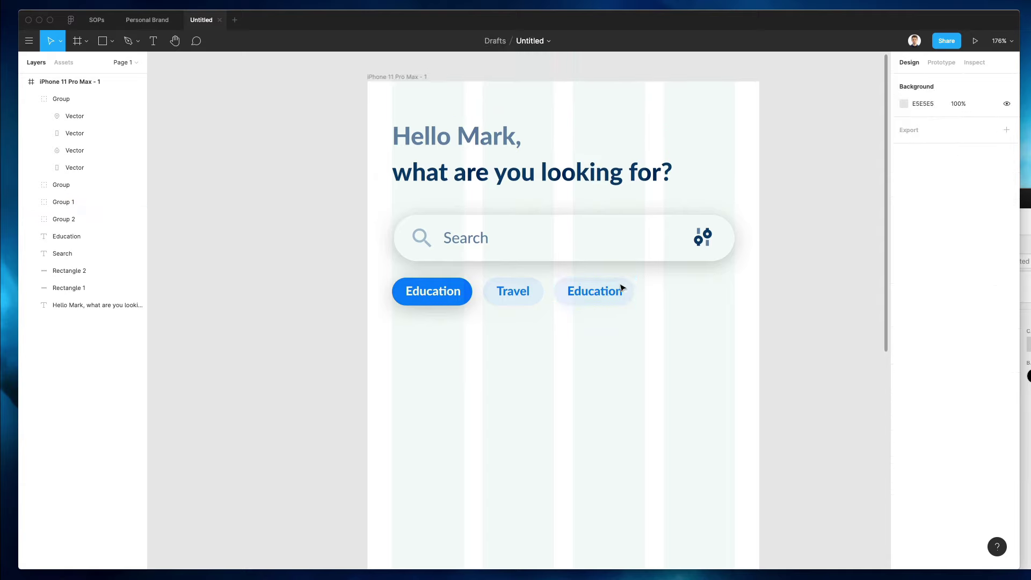
- Move the third category pill slightly right and group the first Education pill with its label
drag(588, 284, 595, 283)
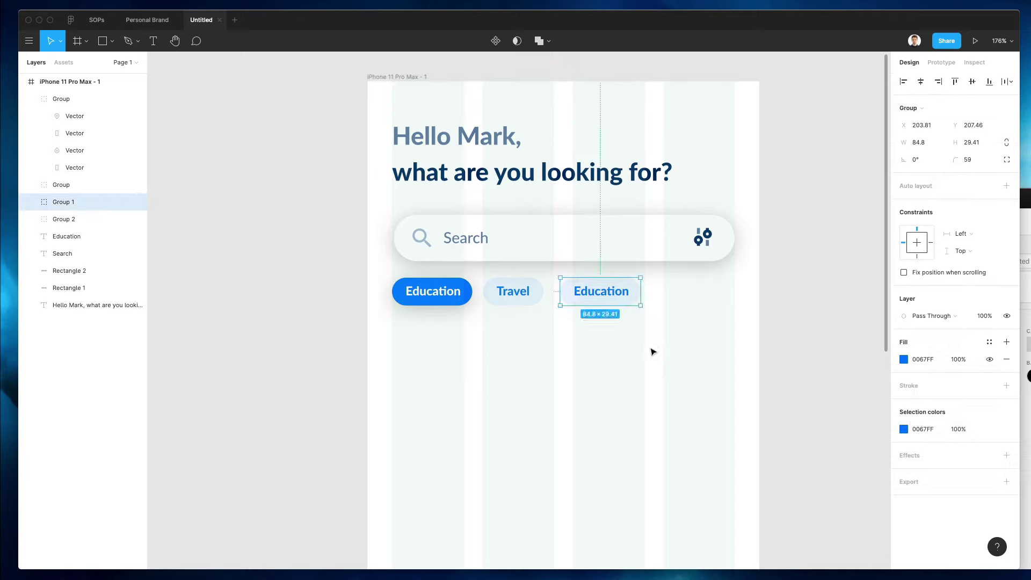
drag(652, 350, 425, 289)
drag(433, 333, 466, 278)
key(ctrl+g)
- Distribute the three category pill groups with equal horizontal spacing
drag(422, 342, 610, 280)
click(1009, 81)
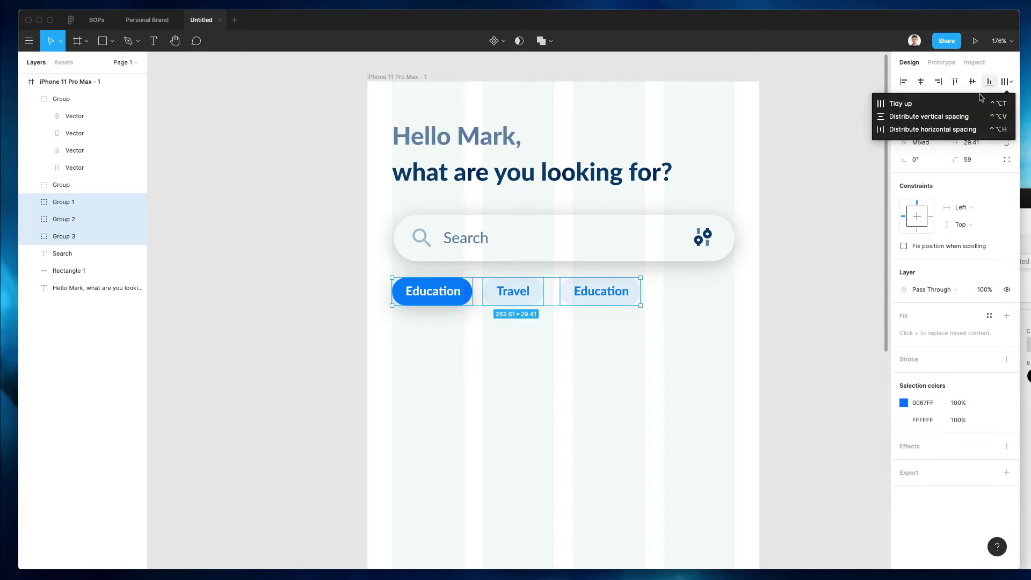
click(934, 130)
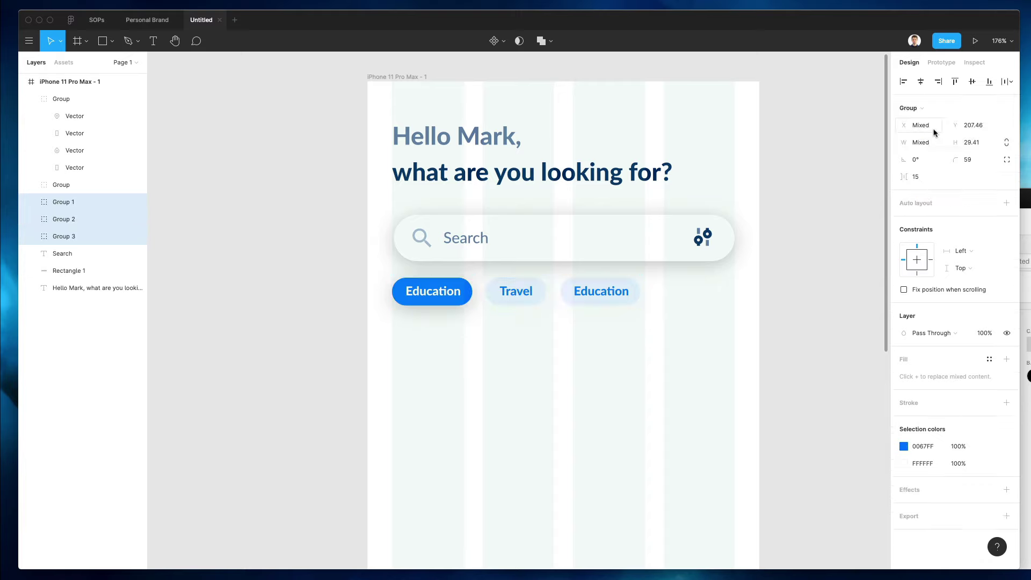
click(510, 370)
- Duplicate the greeting text below the category pills, aligned with the left margin at Y 278.87
scroll(512, 369, down, 4)
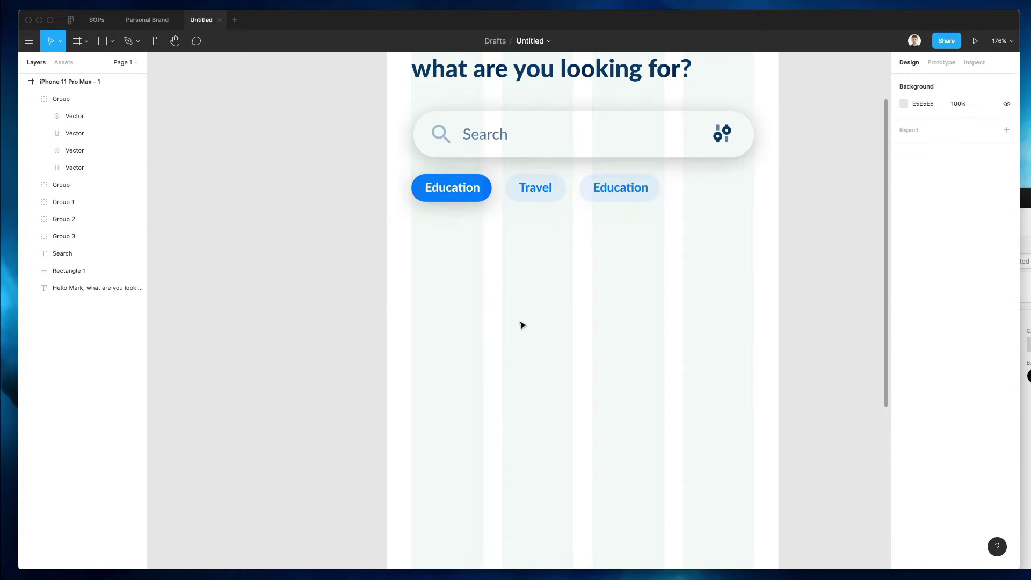
scroll(492, 249, down, 1)
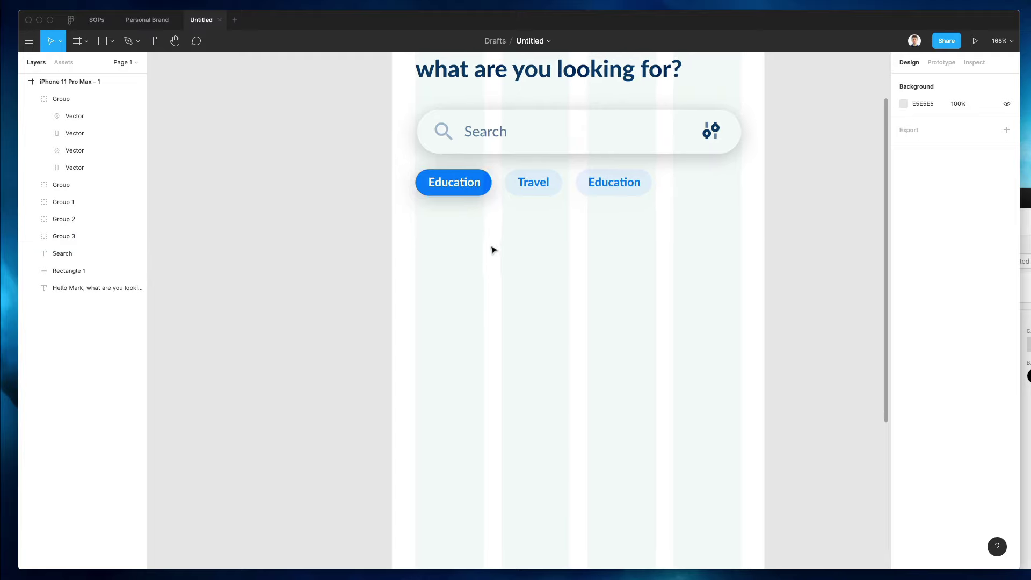
scroll(506, 143, up, 2)
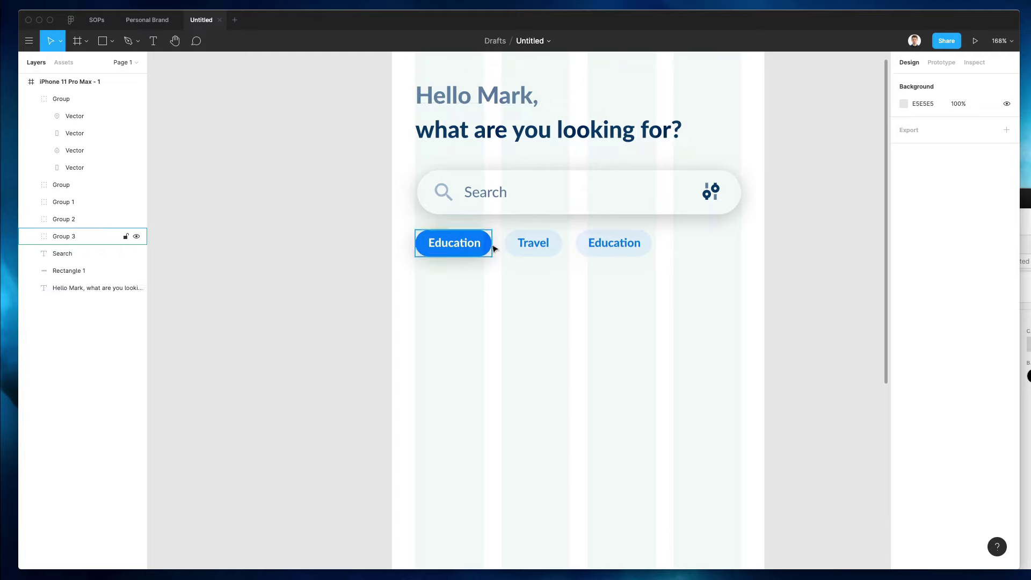
drag(486, 135, 478, 352)
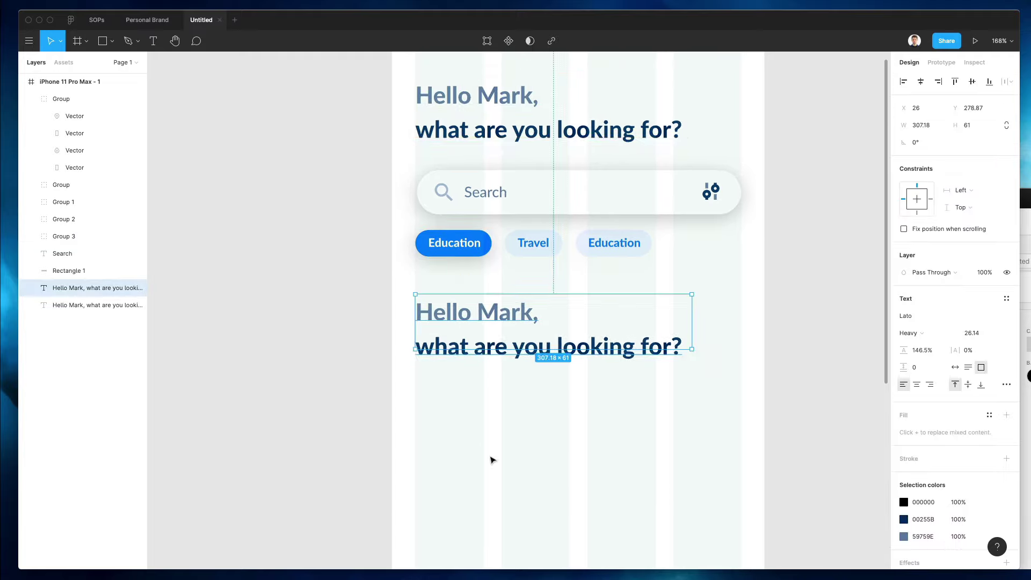
- Check the Search label's text size and set the duplicated greeting's font size to 16
click(485, 193)
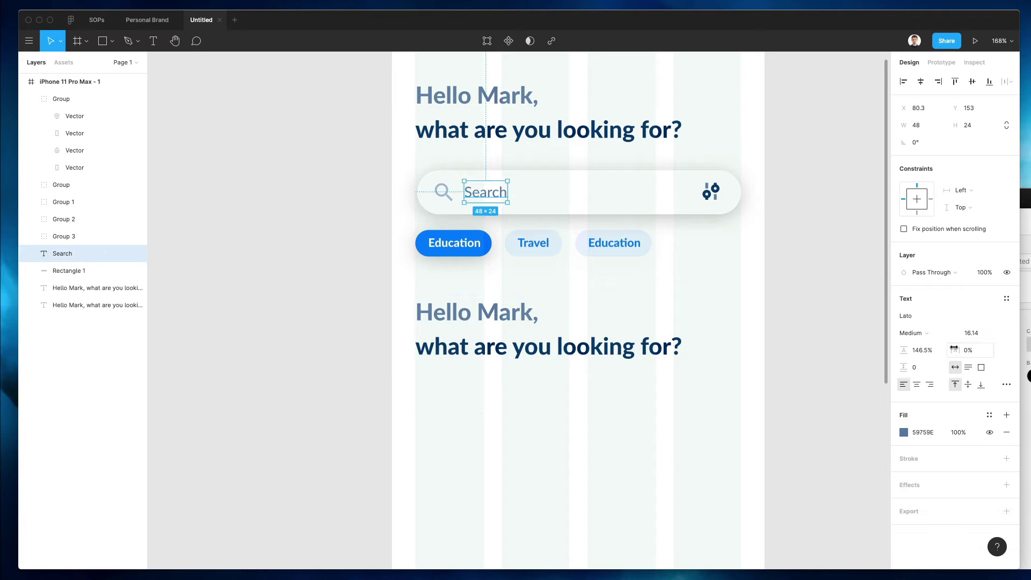
click(973, 333)
text(14)
text(6)
key(Return)
click(450, 336)
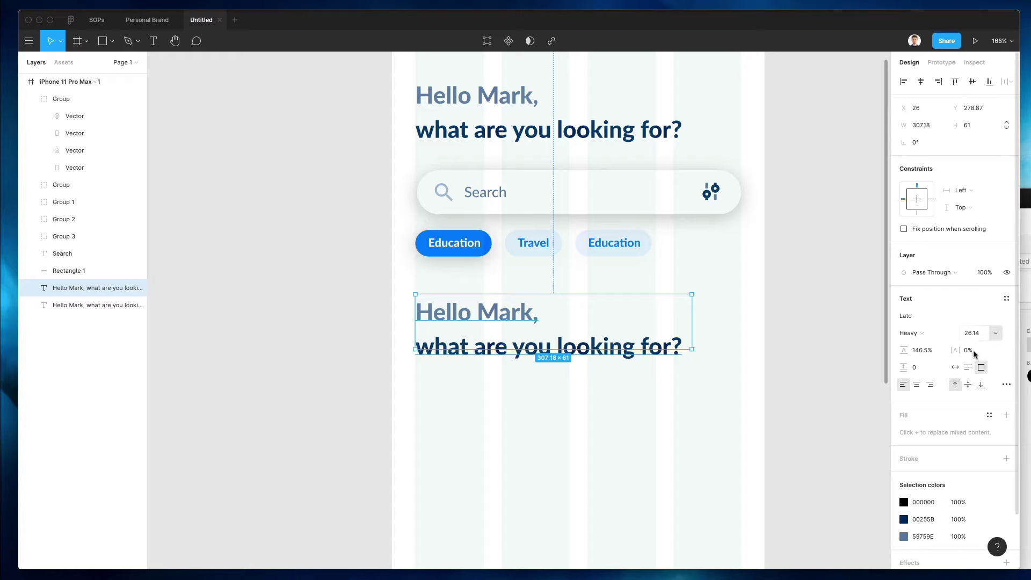
click(975, 334)
text(16)
key(Return)
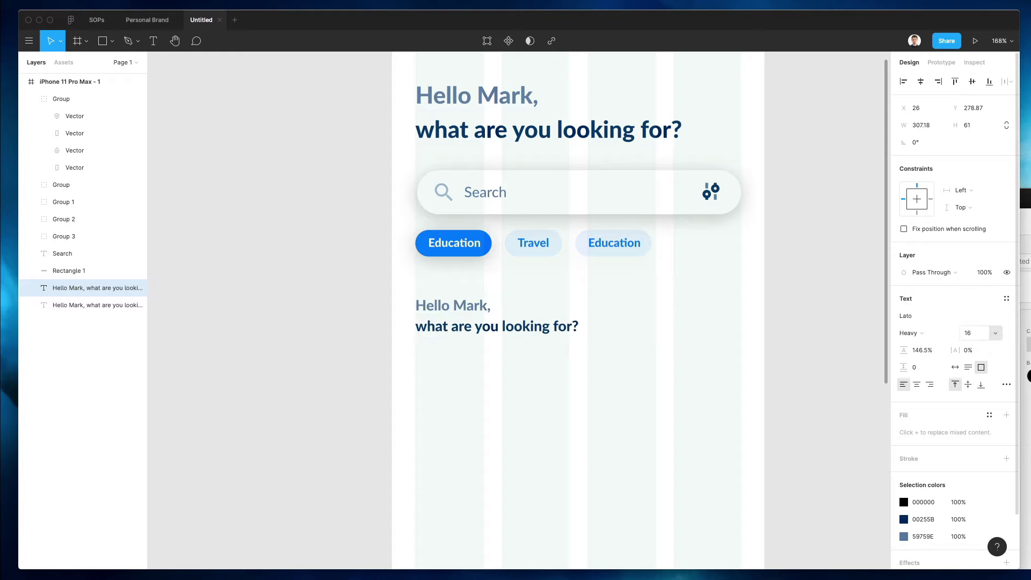
- Replace the duplicated greeting's text with Explore and make its text box resize to auto width
triple_click(566, 323)
key(super+a)
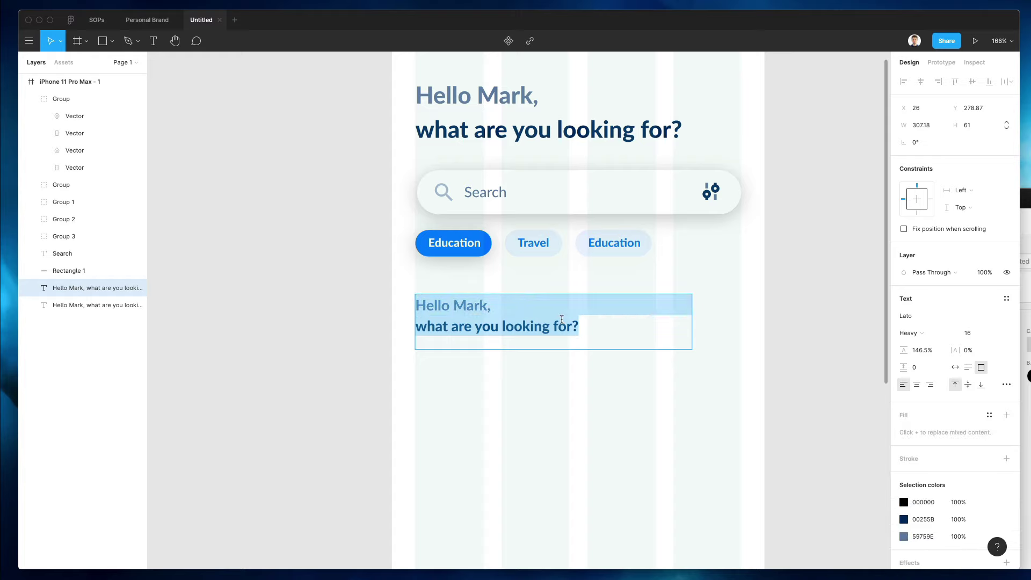
text(Explore)
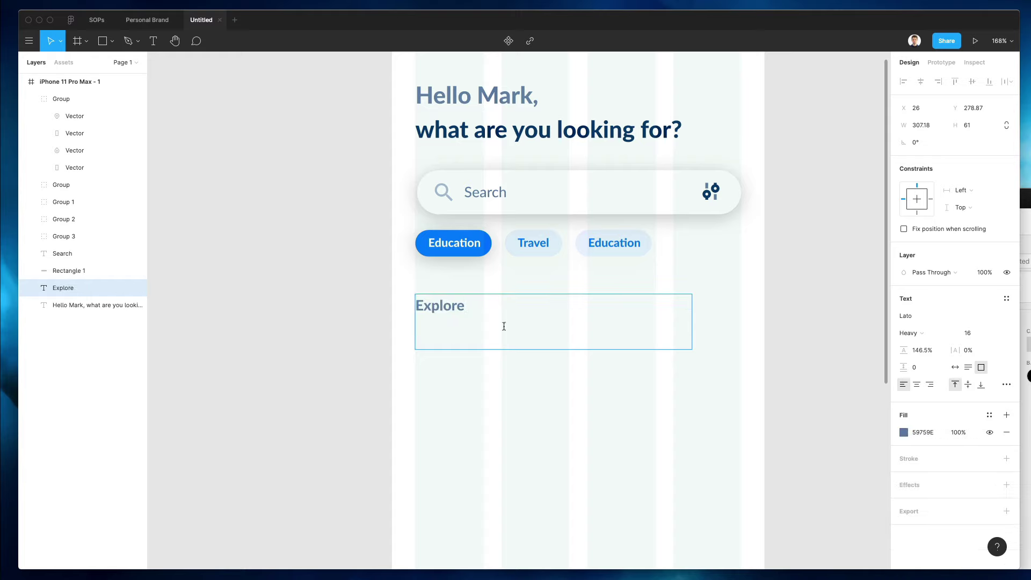
key(Escape)
scroll(470, 324, down, 3)
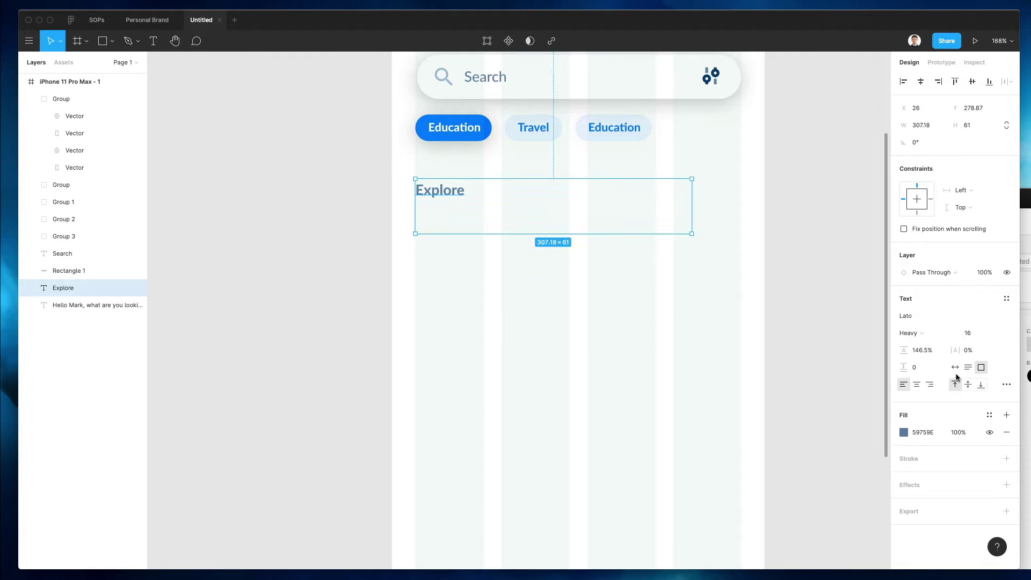
click(955, 368)
- Move the Explore heading up closer to the category pills, keep it at the left margin, and nudge the pill row slightly down
scroll(471, 200, down, 3)
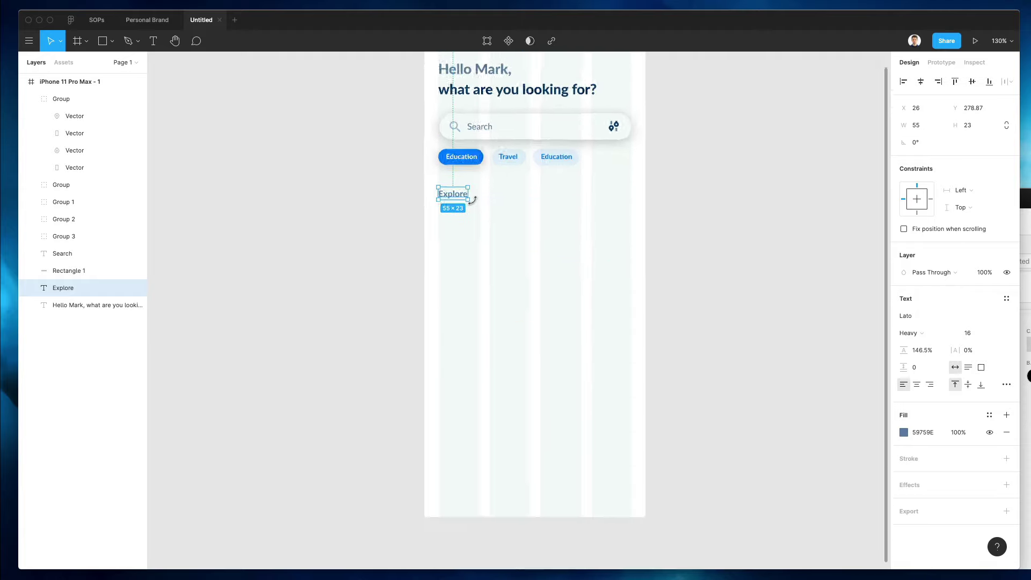
scroll(465, 215, up, 3)
scroll(462, 231, down, 3)
drag(456, 235, 450, 232)
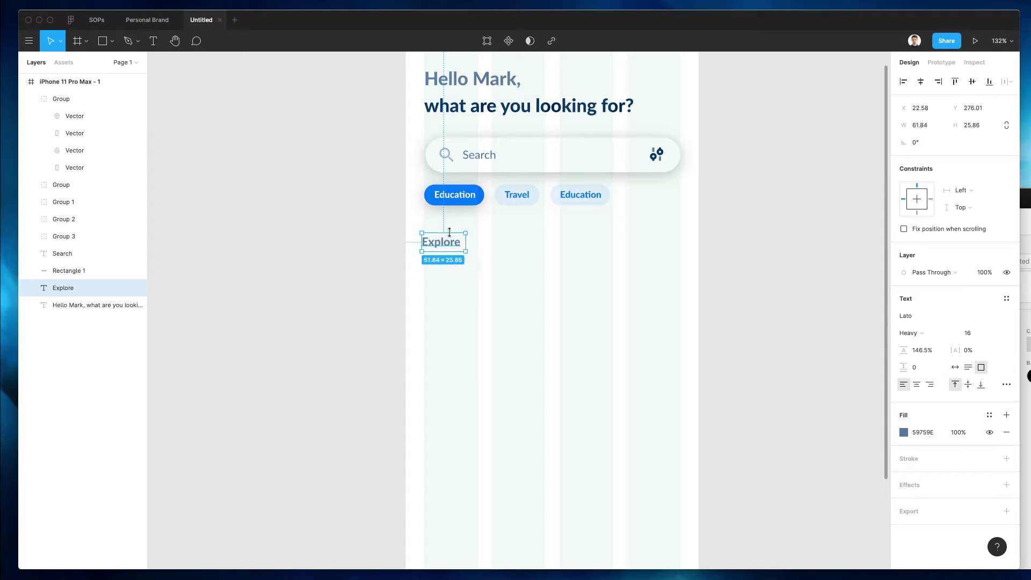
click(518, 242)
scroll(526, 247, up, 3)
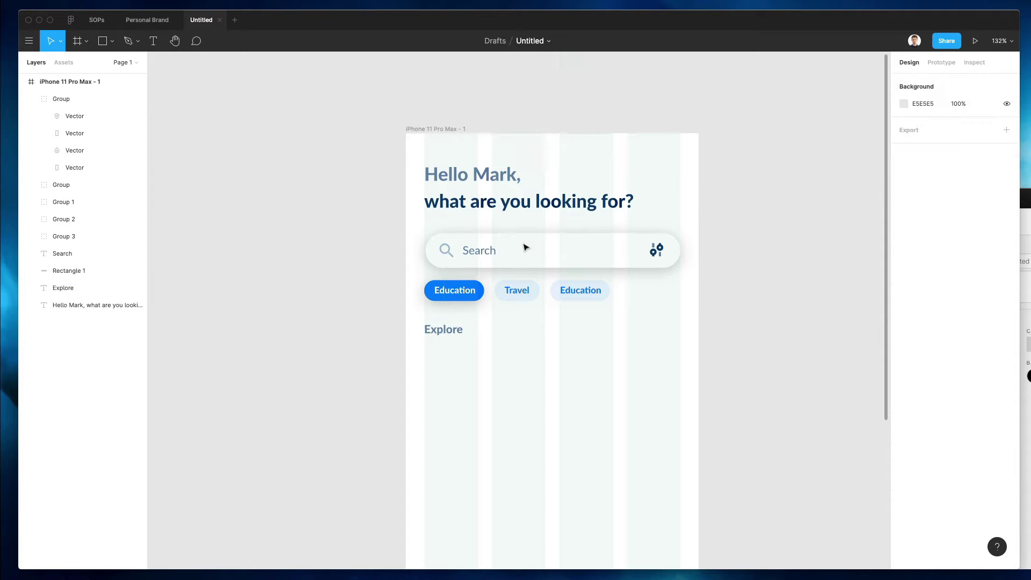
scroll(526, 247, down, 2)
drag(391, 221, 603, 240)
click(543, 217)
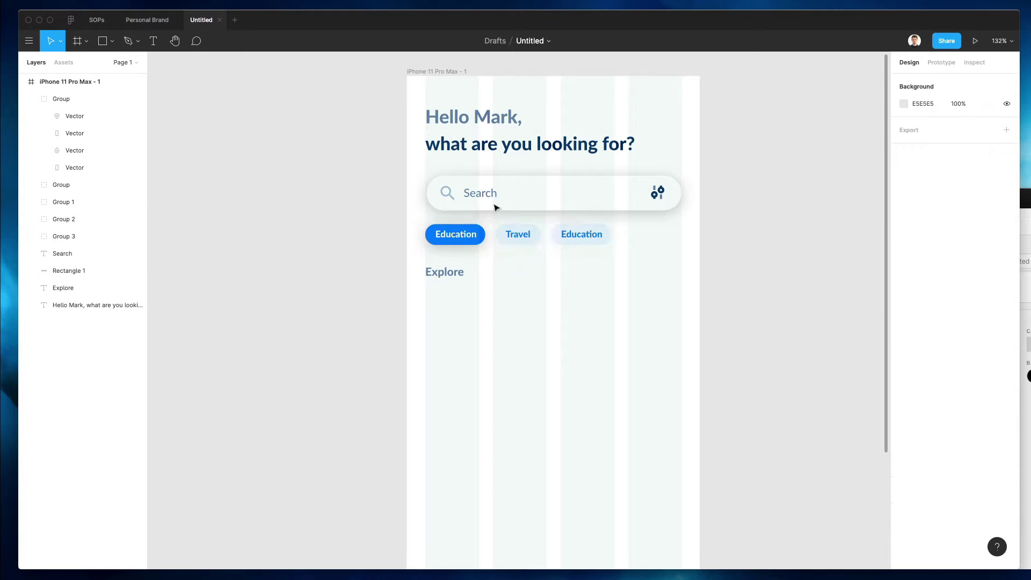
- Draw a 171 × 134.35 rectangle below Explore across the first two columns and duplicate it across the last two
key(r)
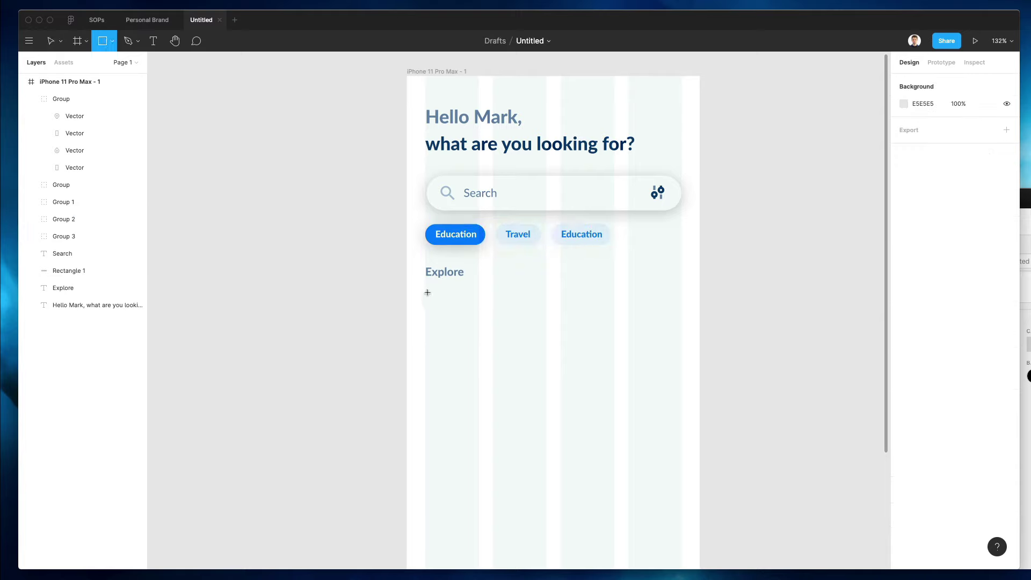
drag(428, 293, 546, 388)
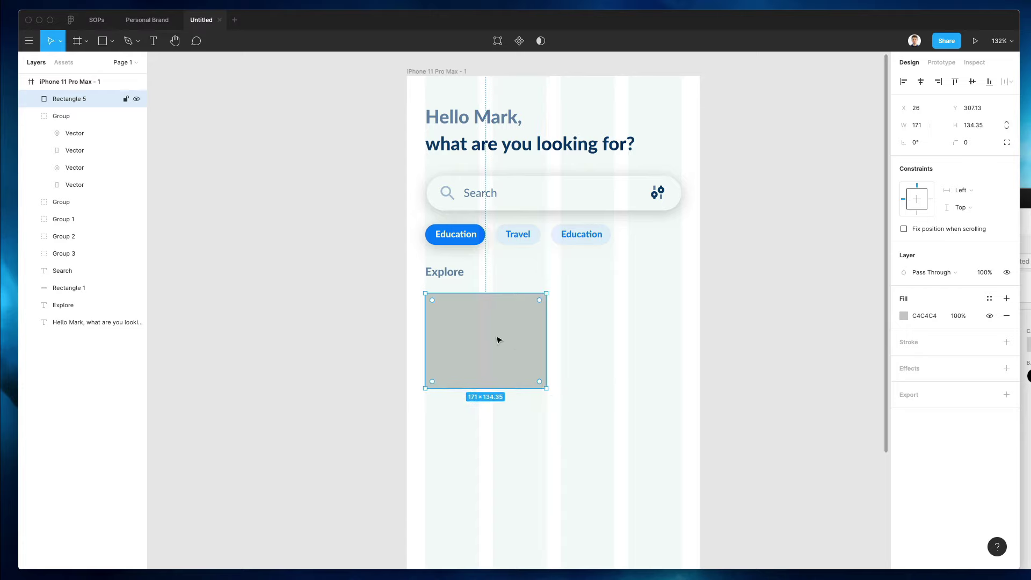
drag(498, 340, 638, 333)
click(711, 302)
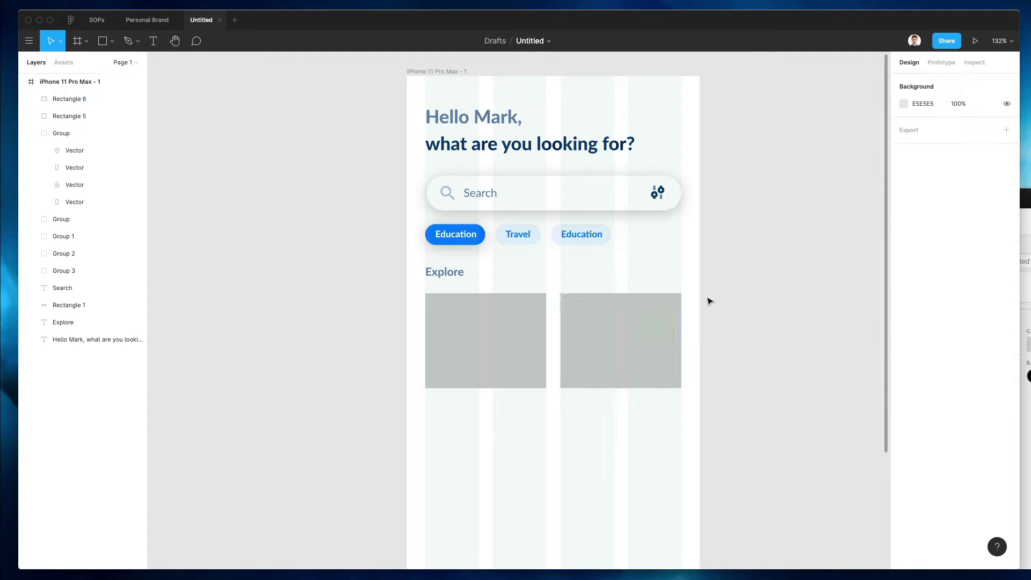
- Apply the search bar's white fill and drop shadow style to both rectangles and reduce their corner radius to form cards
click(436, 303)
shift+click(637, 349)
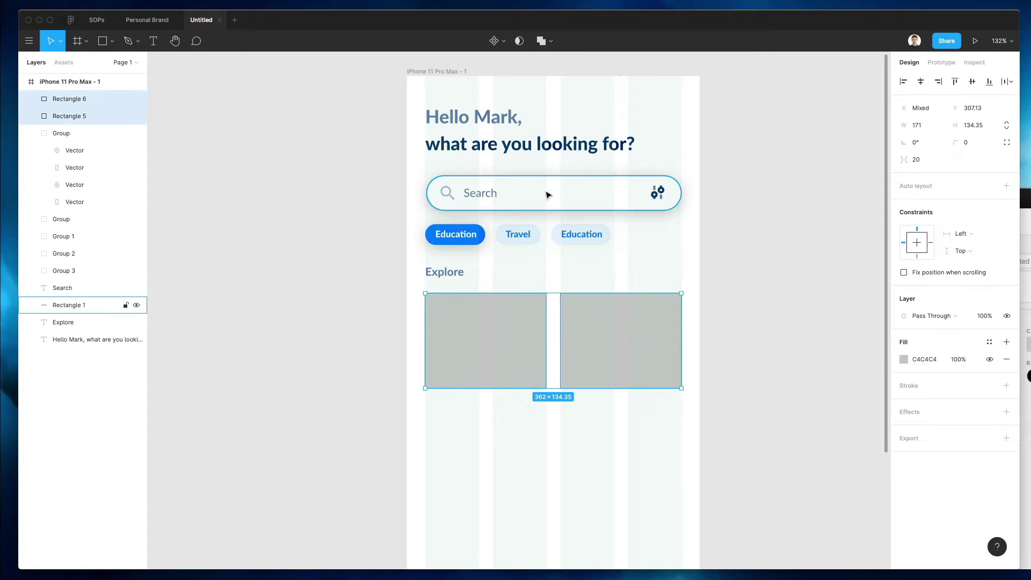
click(548, 194)
click(513, 313)
drag(401, 289, 647, 345)
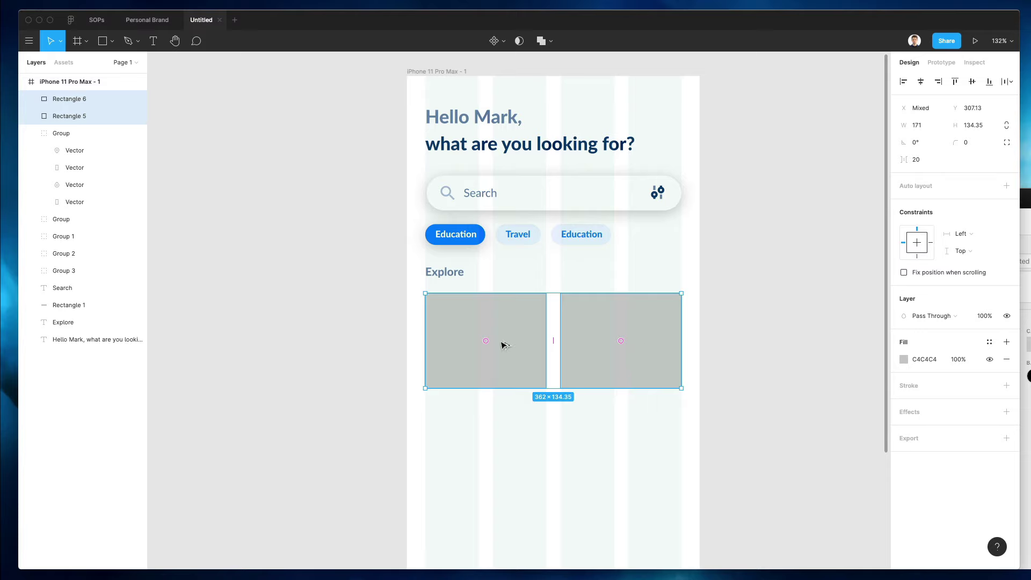
key(ctrl+alt+v)
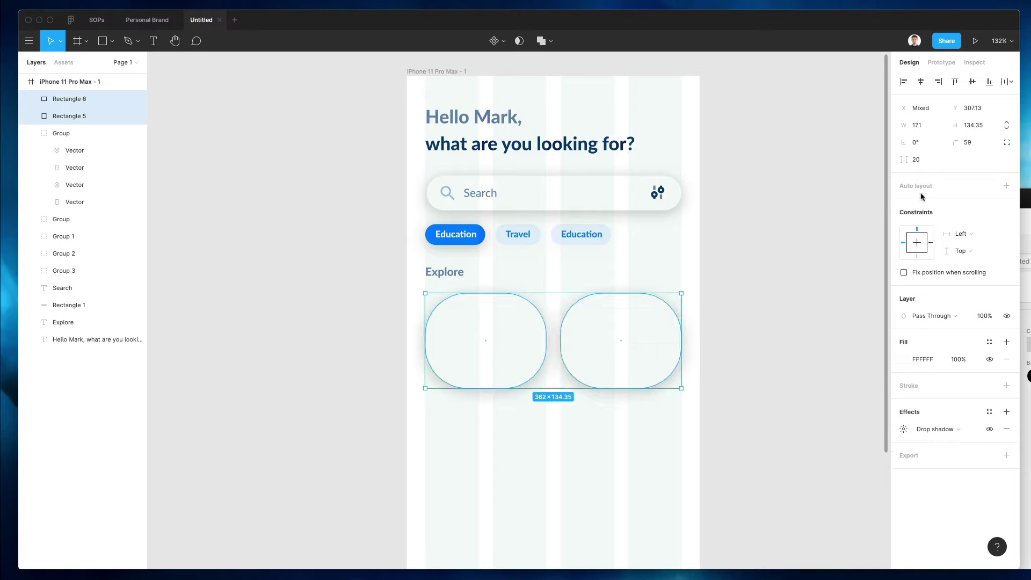
drag(956, 144, 553, 144)
click(771, 289)
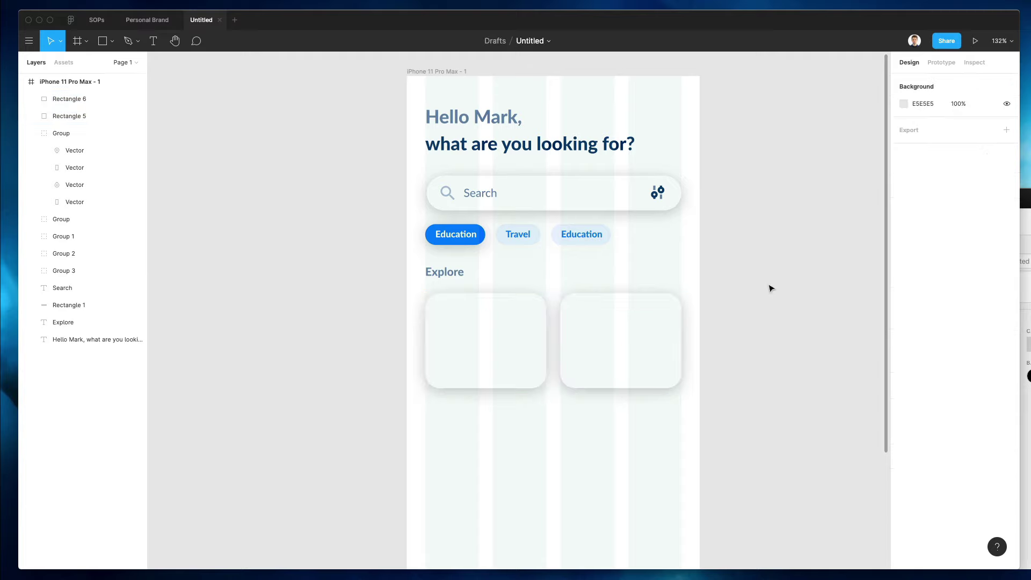
- Duplicate the Explore heading below the cards and change the copy's text to View more
scroll(785, 265, down, 3)
scroll(752, 267, up, 5)
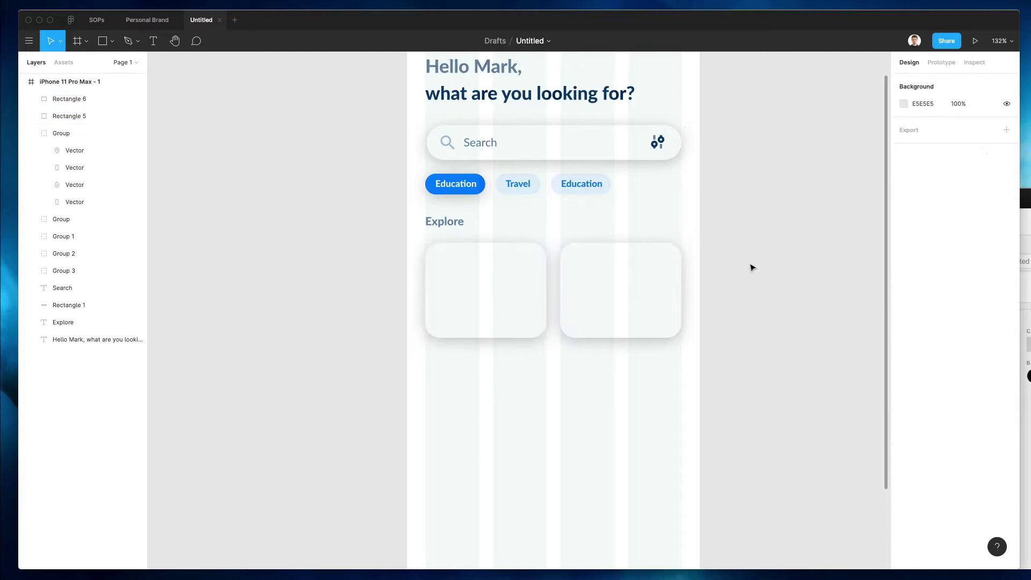
scroll(751, 267, down, 6)
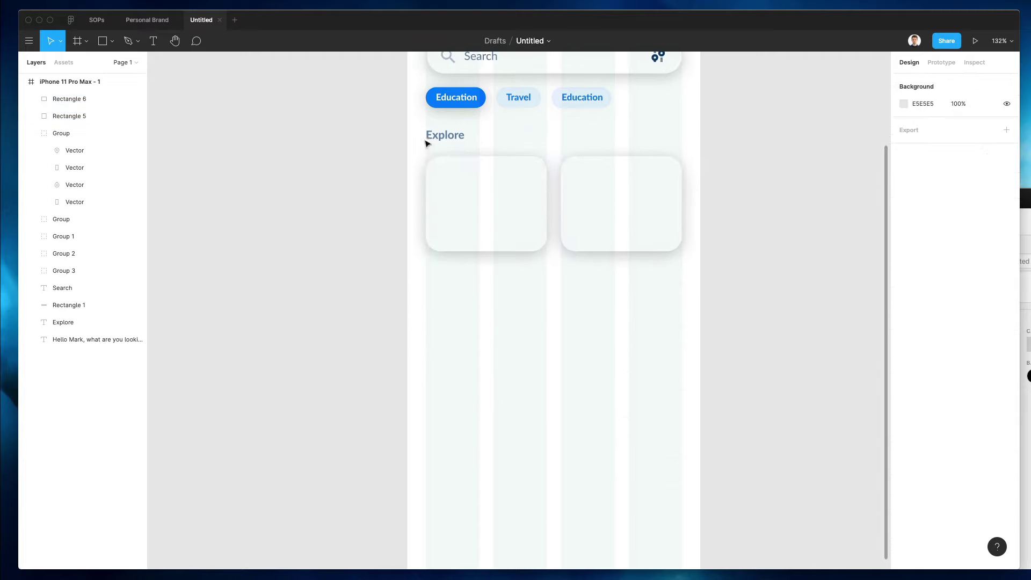
drag(444, 144, 440, 281)
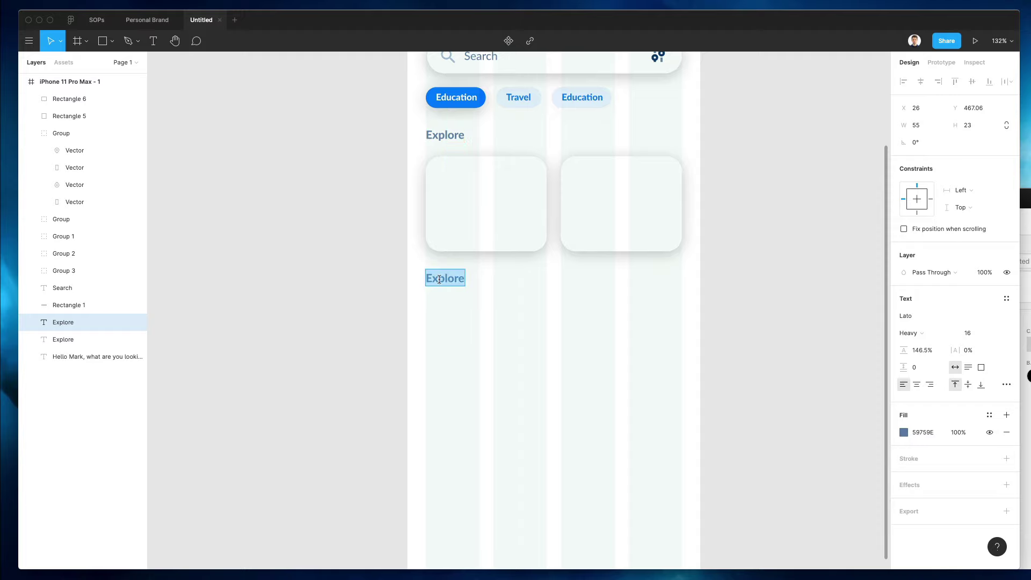
text(View more)
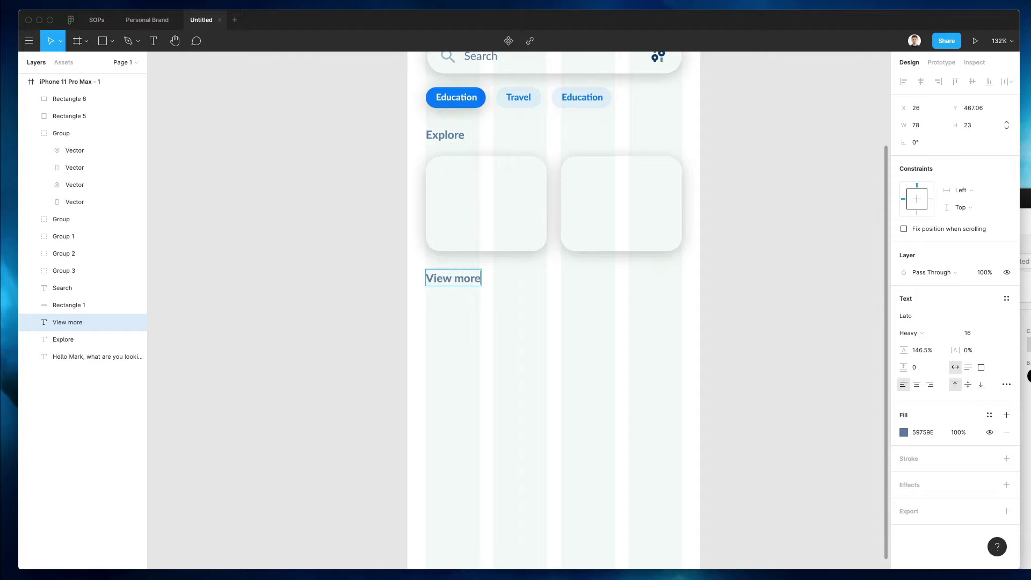
key(Escape)
- Copy the Travel label's text style, size 13 in 0067FF, onto the View more text
double_click(523, 102)
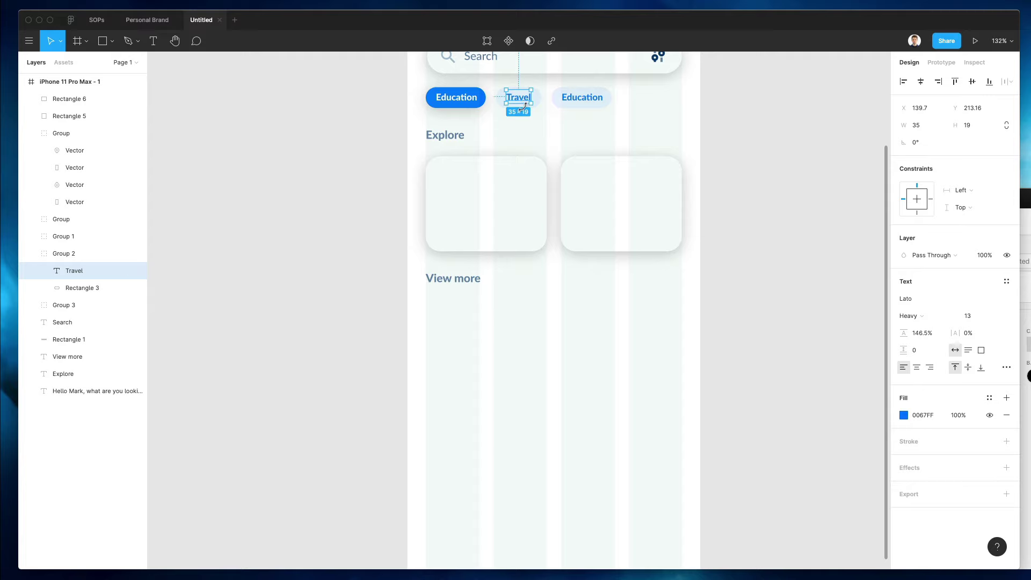
scroll(539, 129, up, 2)
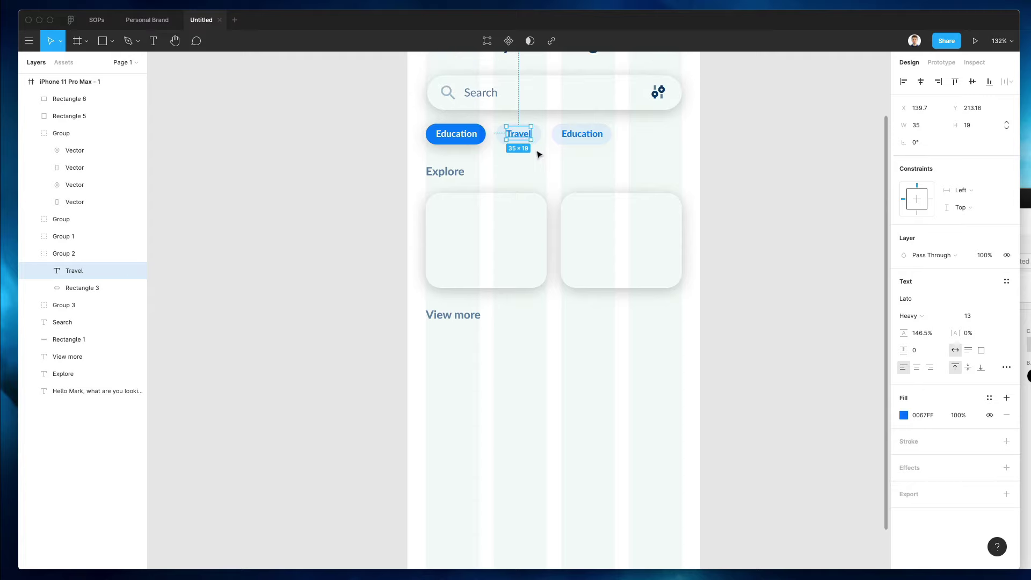
key(alt)
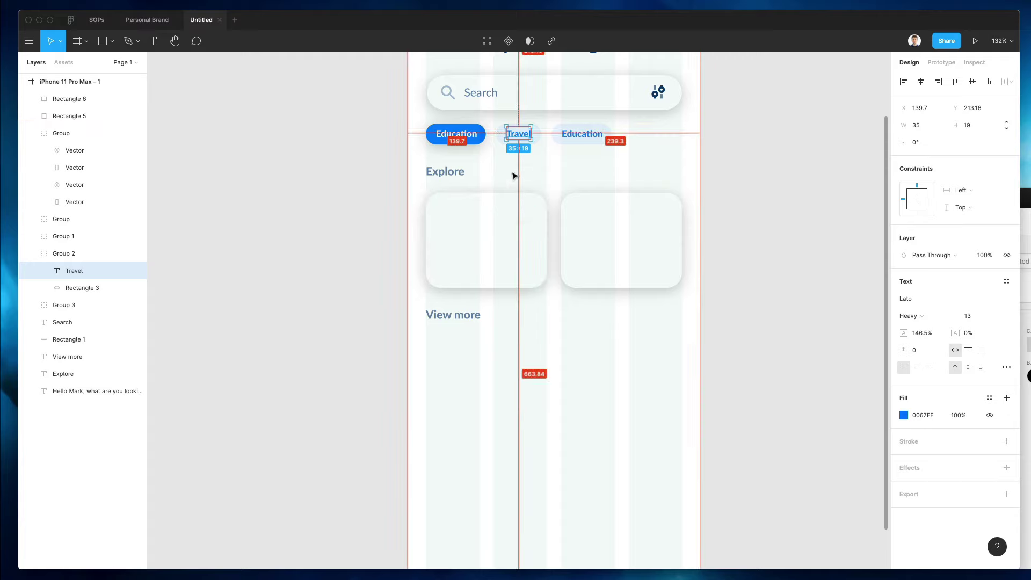
click(453, 314)
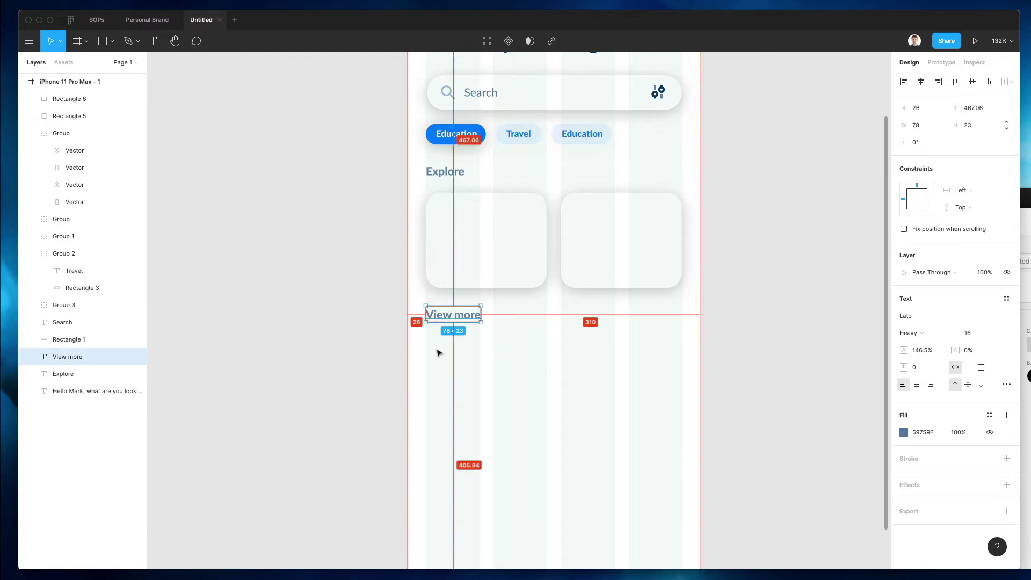
key(super+alt+v)
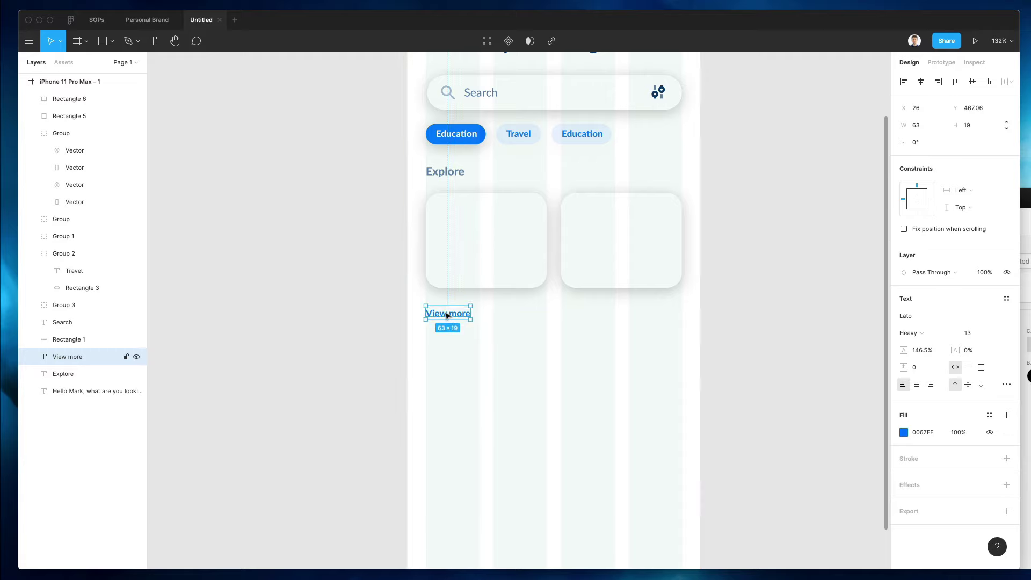
- Move View more up beside the Explore heading, aligned with the second card's right edge at X 325, Y 267.45
drag(447, 316, 481, 172)
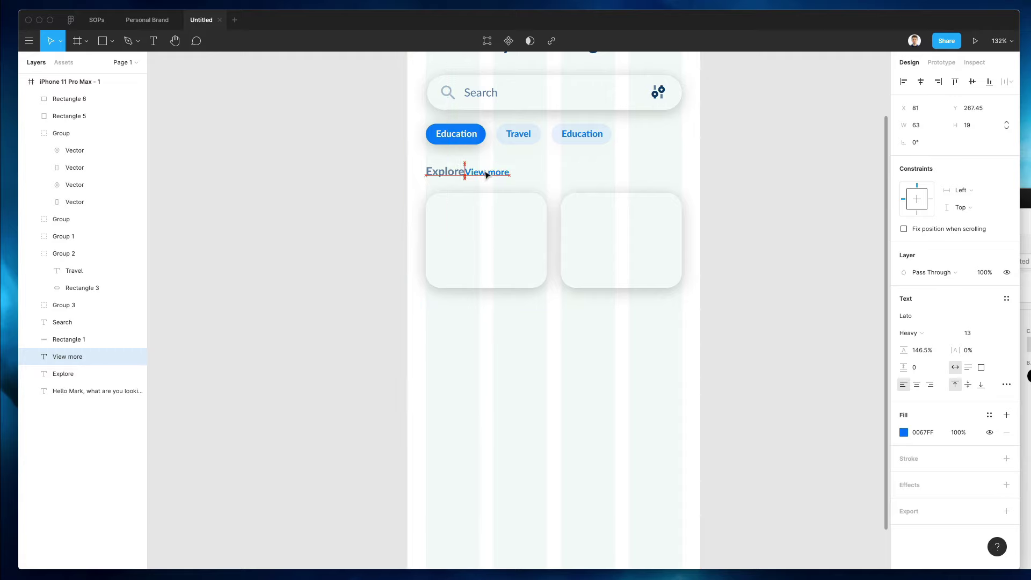
drag(487, 174, 661, 170)
scroll(500, 145, up, 5)
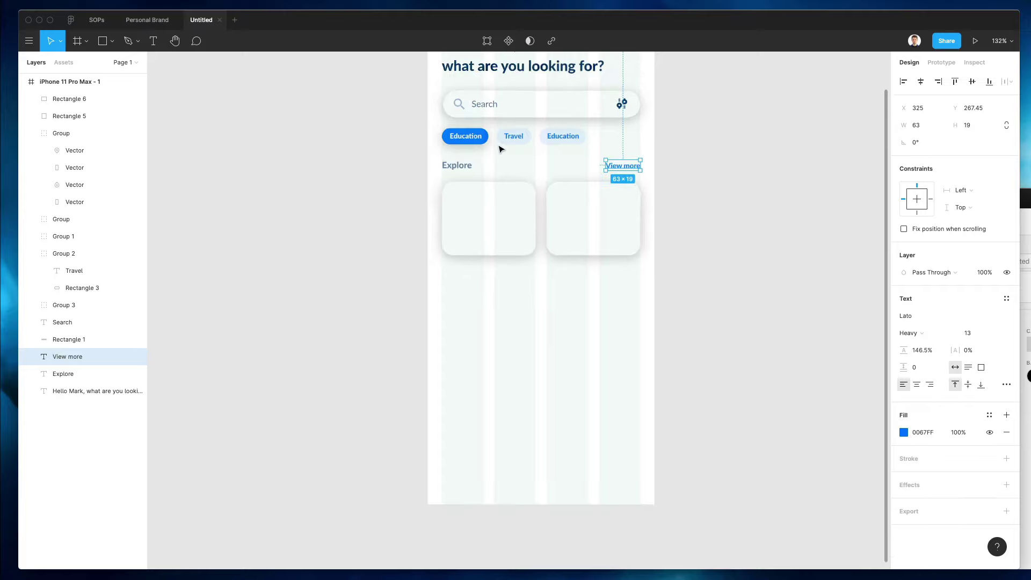
- Recolor the Explore heading with the dark navy 00255B sampled from the greeting's second line
click(378, 198)
scroll(378, 198, up, 5)
key(i)
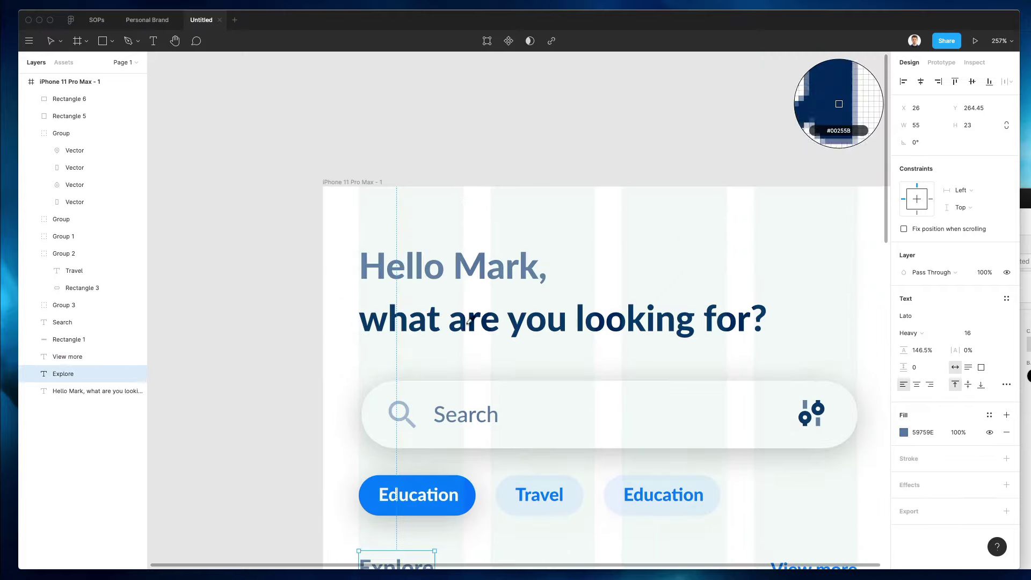
click(478, 314)
scroll(517, 265, down, 5)
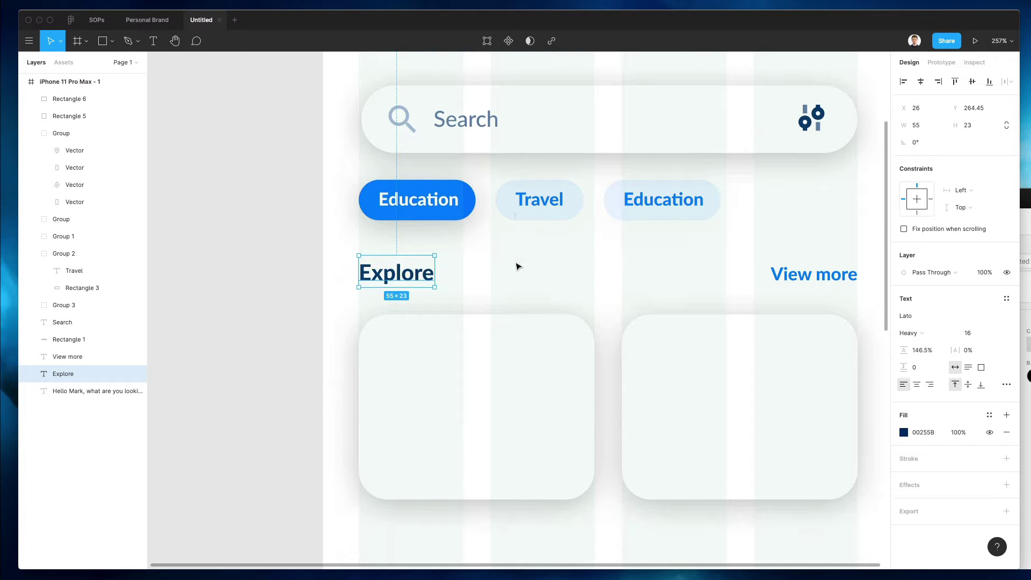
click(518, 266)
scroll(518, 266, down, 5)
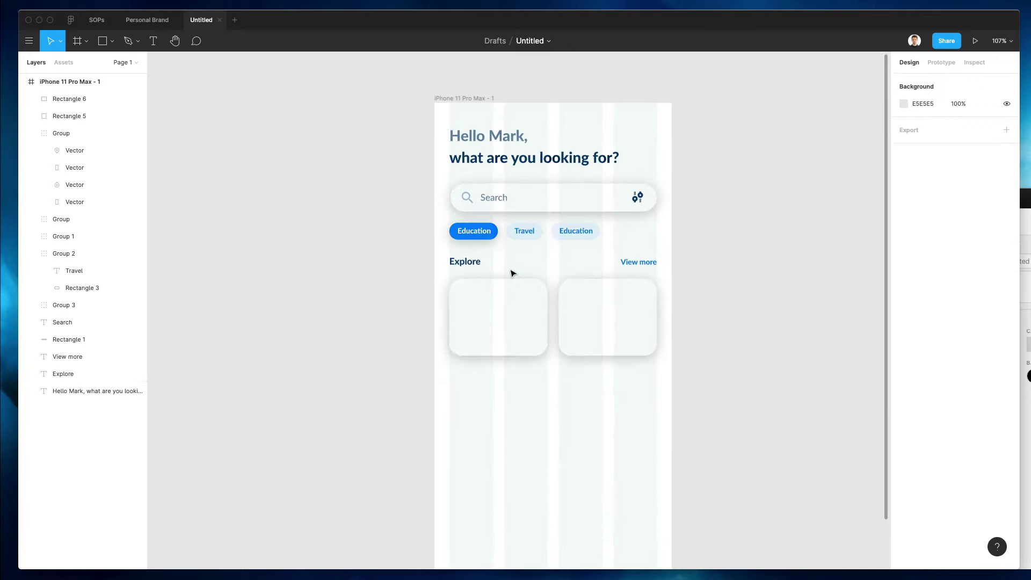
- Duplicate the Explore heading into the lower-left area of both cards as card titles
scroll(512, 274, up, 2)
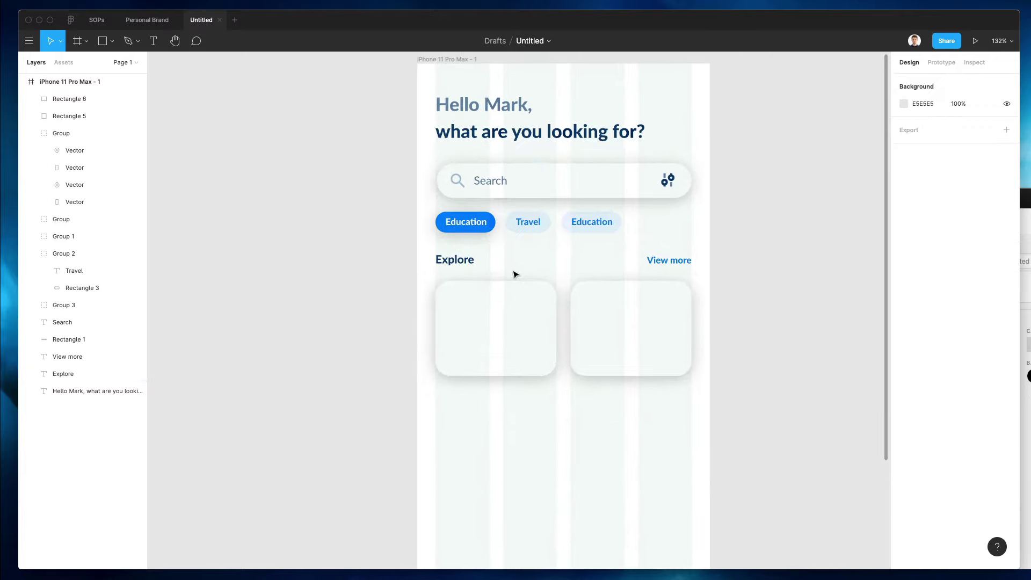
drag(460, 267, 466, 354)
double_click(465, 354)
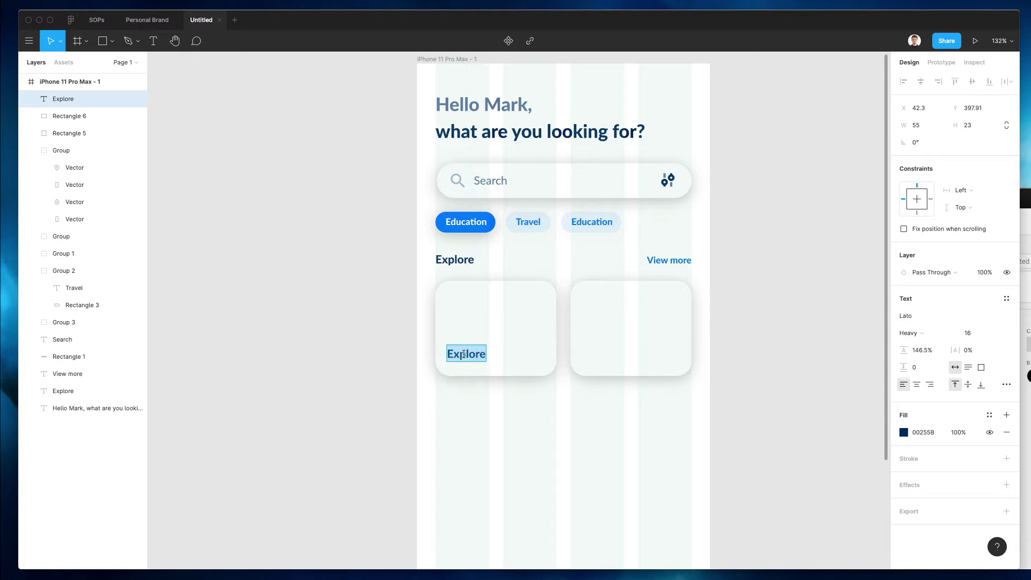
key(Escape)
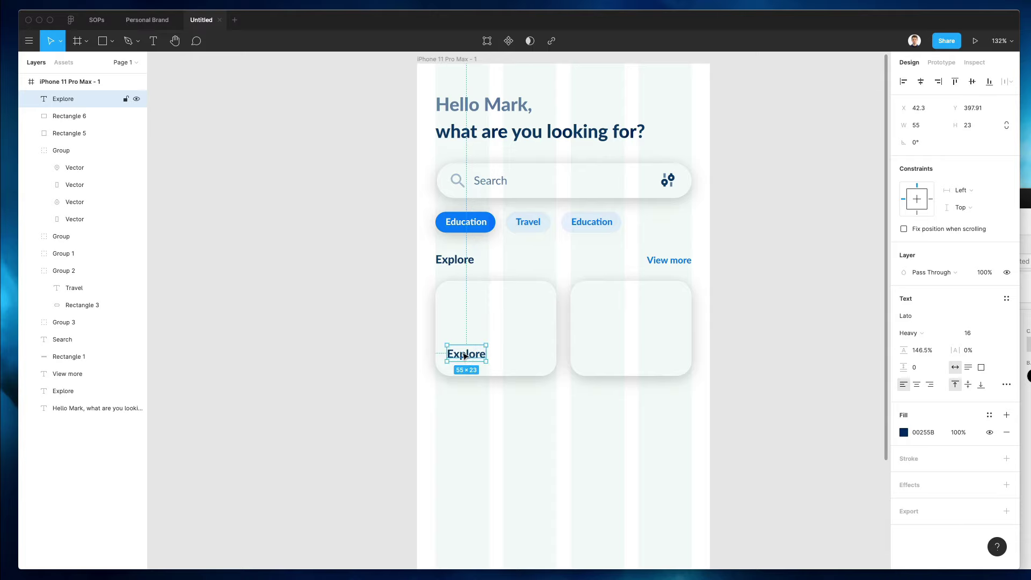
drag(464, 355, 601, 359)
click(629, 426)
- Switch to Nucleo, search the icons for like, and bring the 12px filled heart icon into the Figma frame
key(super+shift+n)
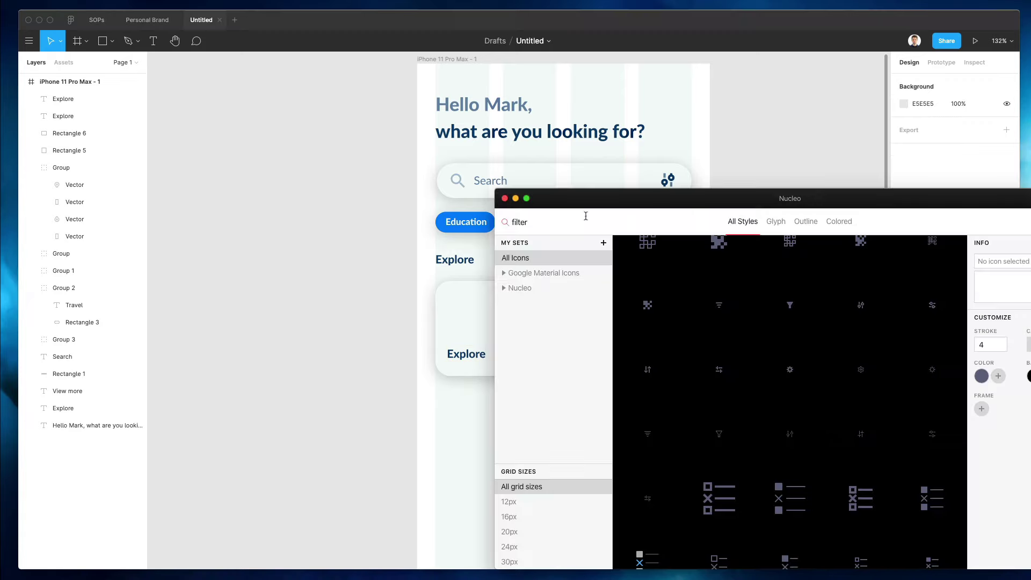
key(BackSpace)
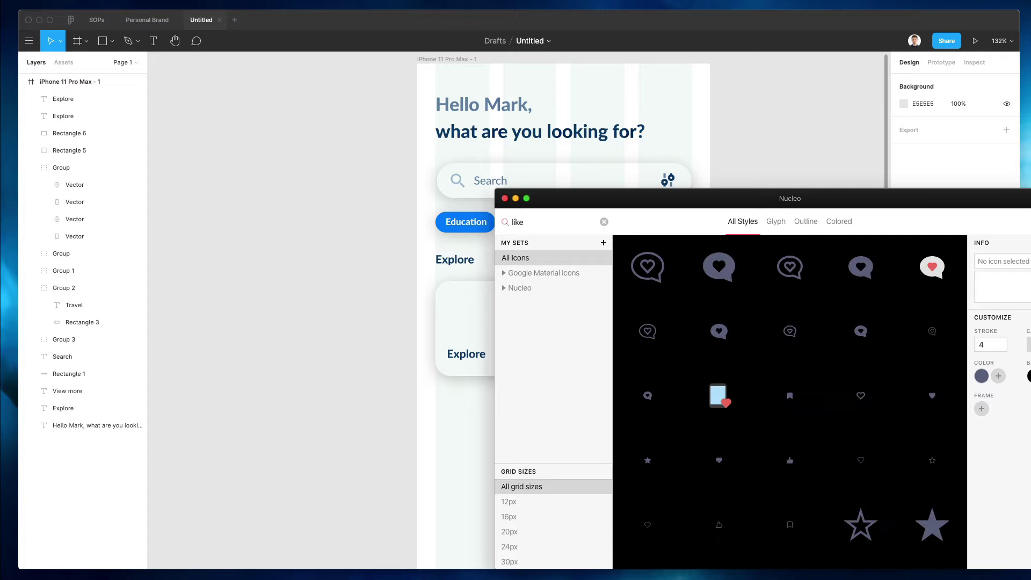
scroll(809, 315, down, 5)
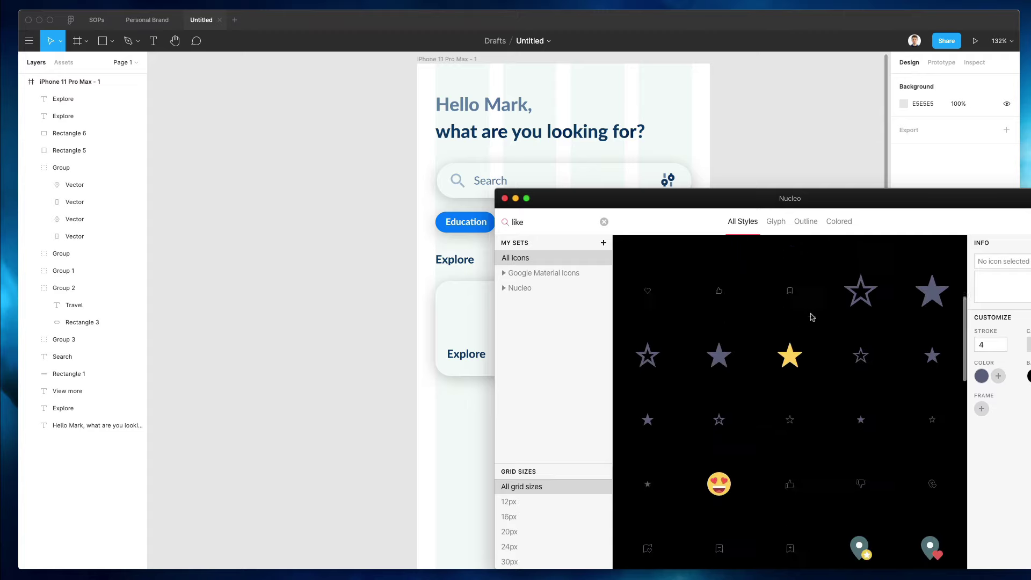
scroll(809, 315, up, 3)
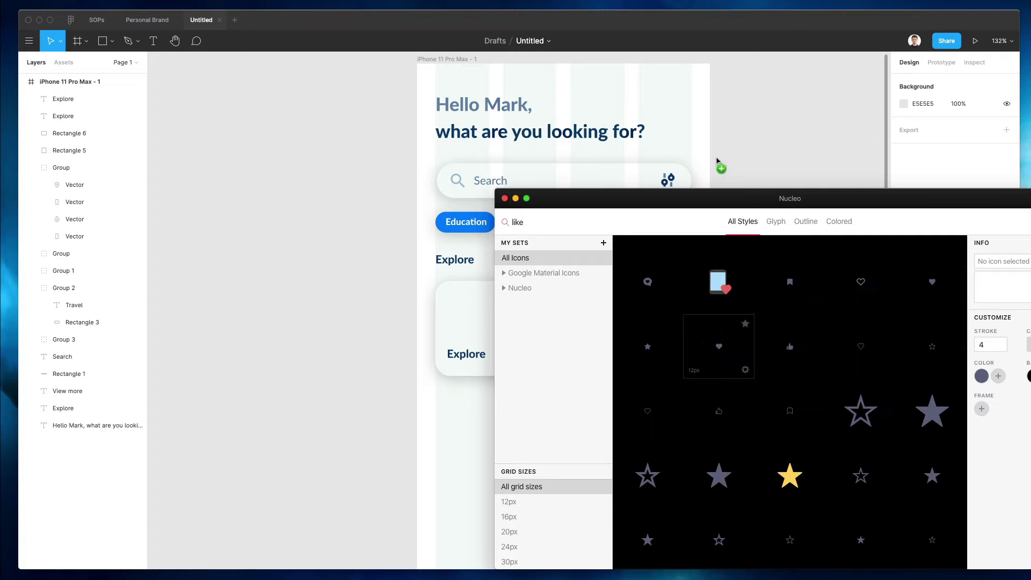
drag(696, 155, 696, 155)
- Ungroup the heart icon's frame and place a heart about 16.68 × 14.63 in the upper-right corner of each Explore card
scroll(696, 140, down, 3)
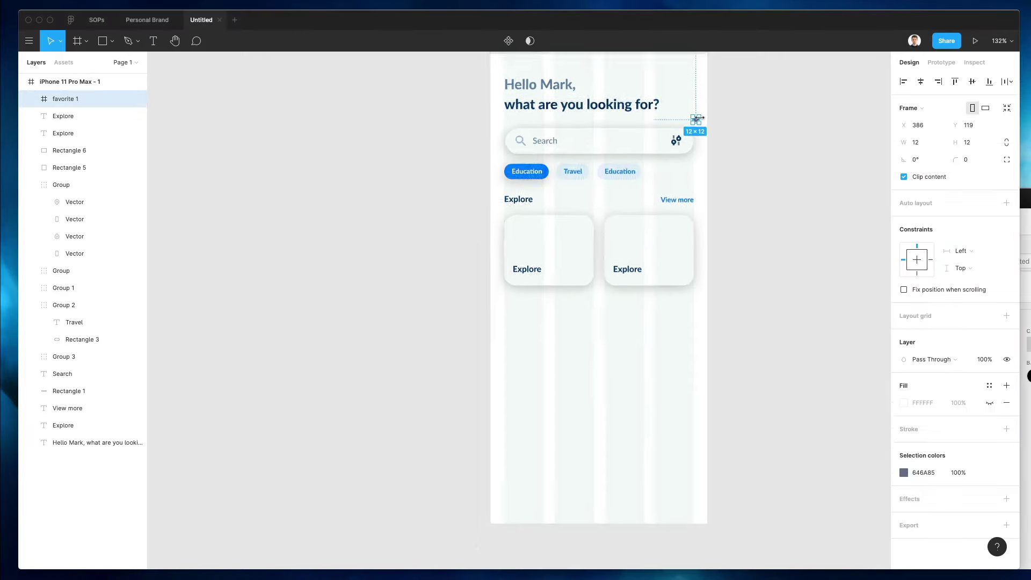
scroll(698, 124, up, 5)
key(shift+super+g)
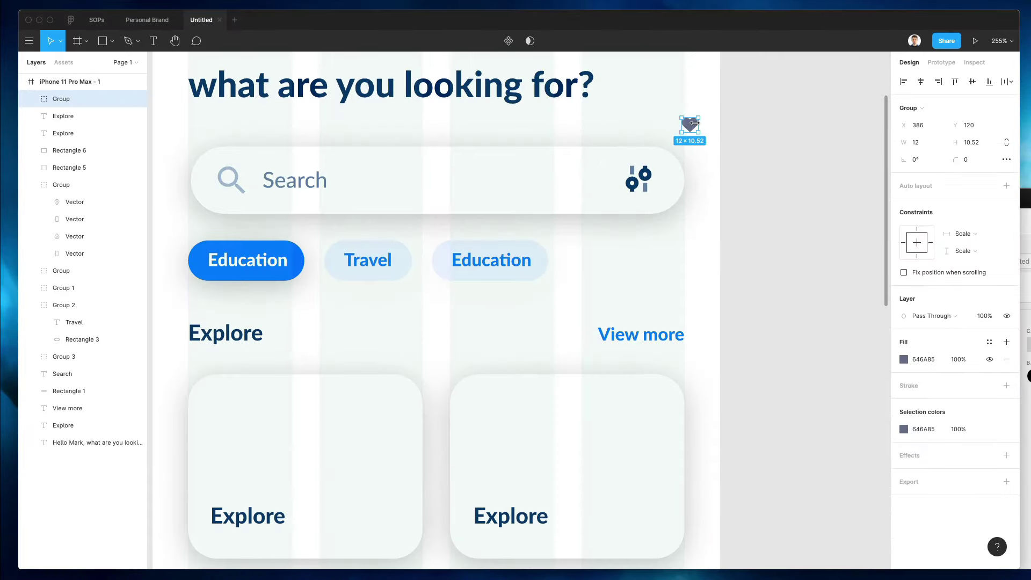
drag(693, 123, 390, 412)
scroll(484, 335, down, 5)
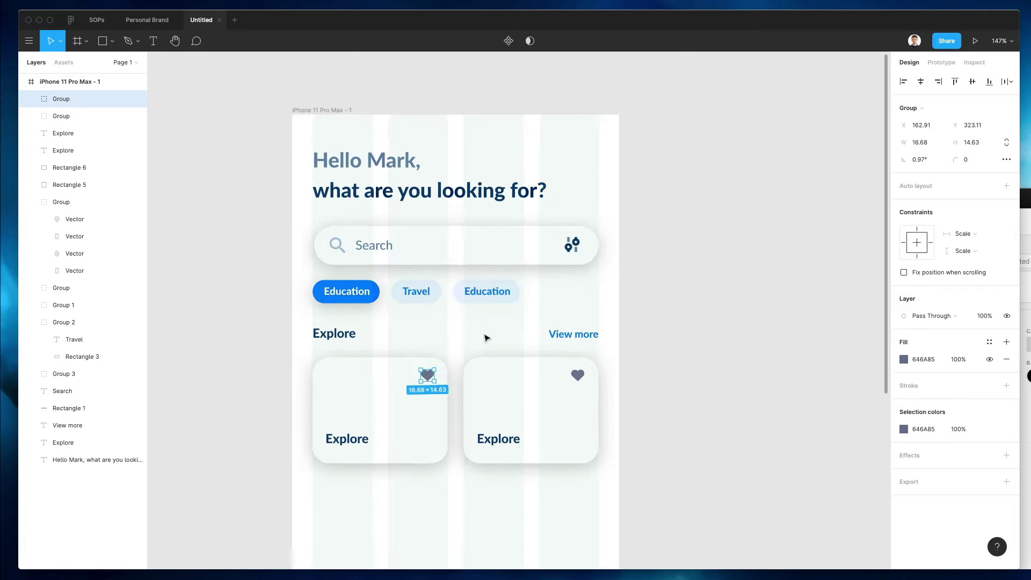
click(485, 337)
scroll(541, 401, down, 2)
- Run the Unsplash plugin on the first Explore card and move its window clear of the design
click(345, 368)
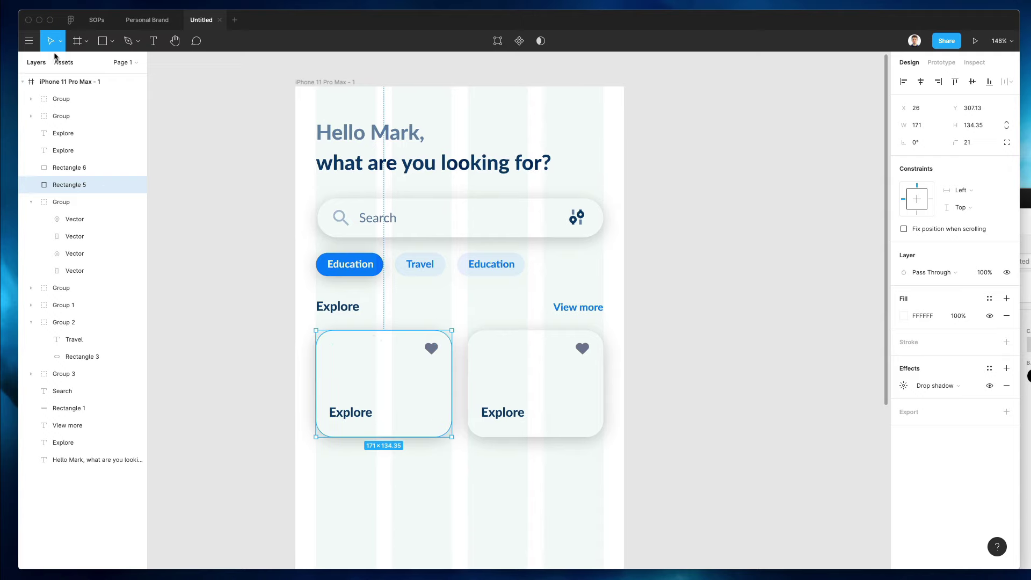
click(32, 40)
mouse_move(65, 87)
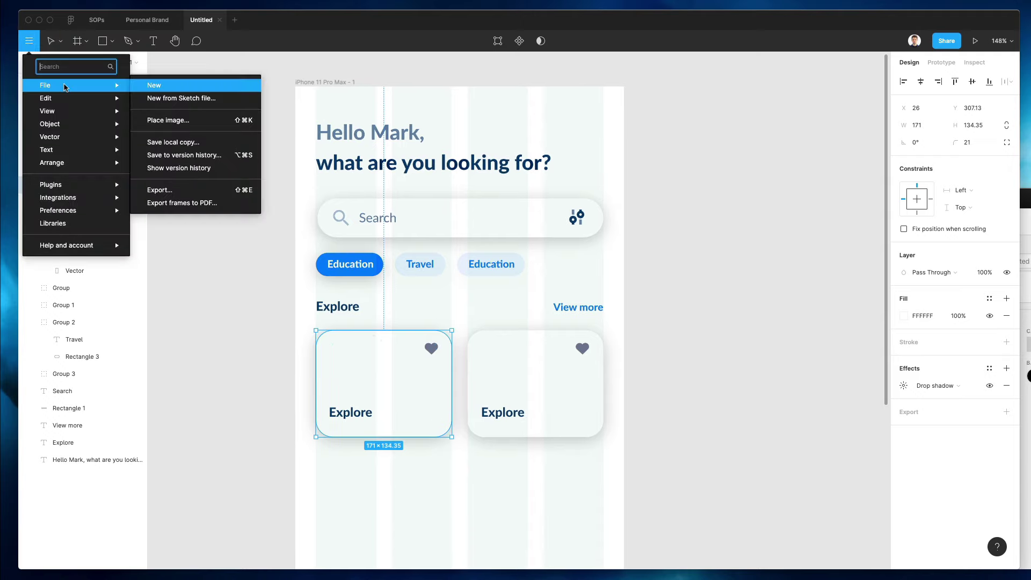
mouse_move(85, 159)
mouse_move(84, 184)
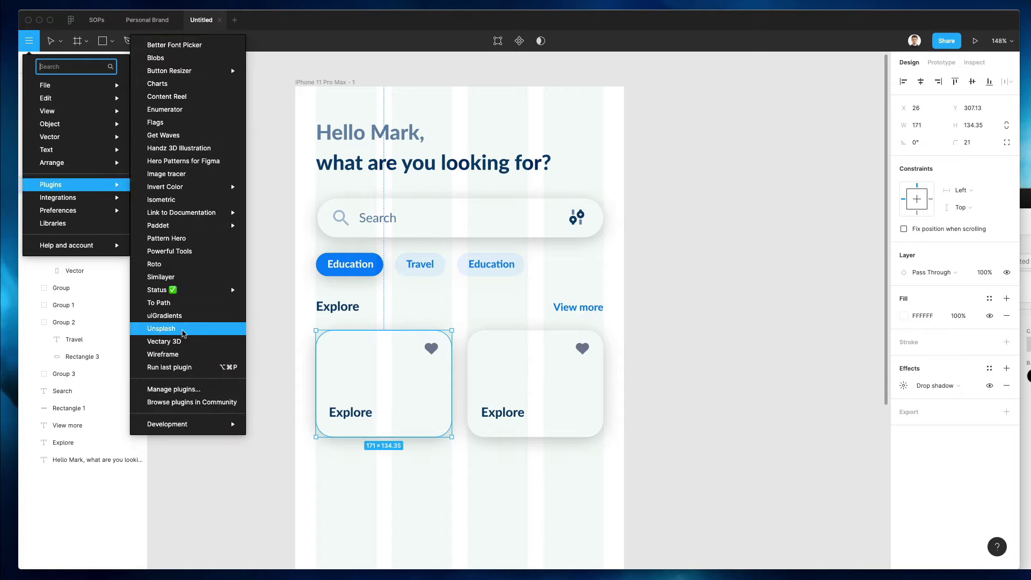
click(161, 329)
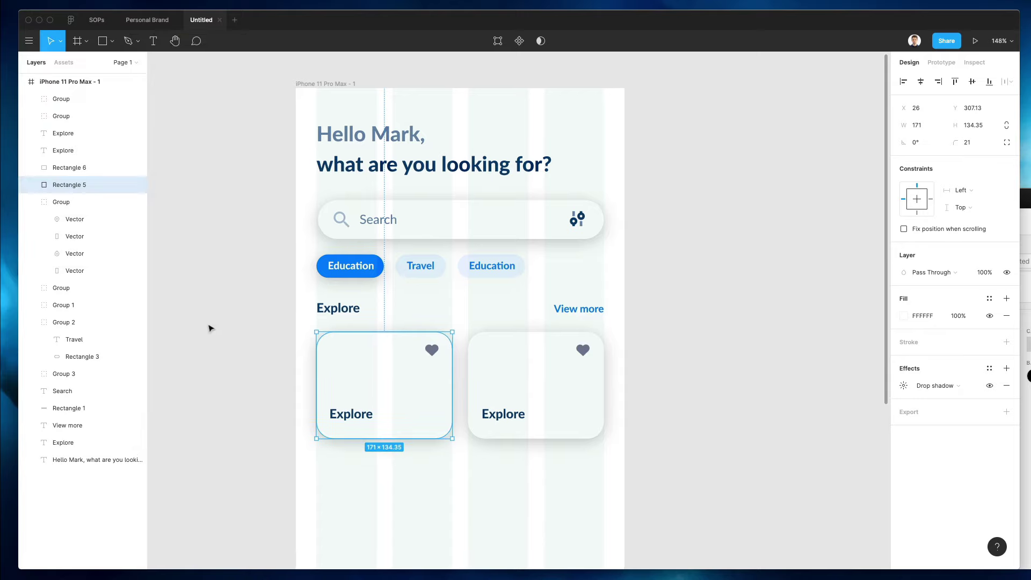
scroll(475, 208, left, 1)
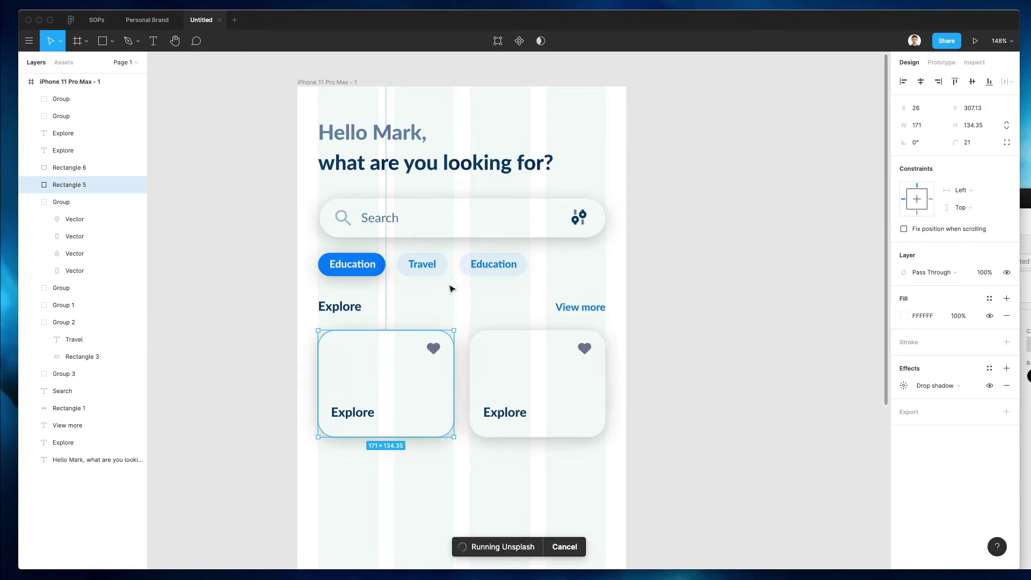
drag(933, 139, 865, 142)
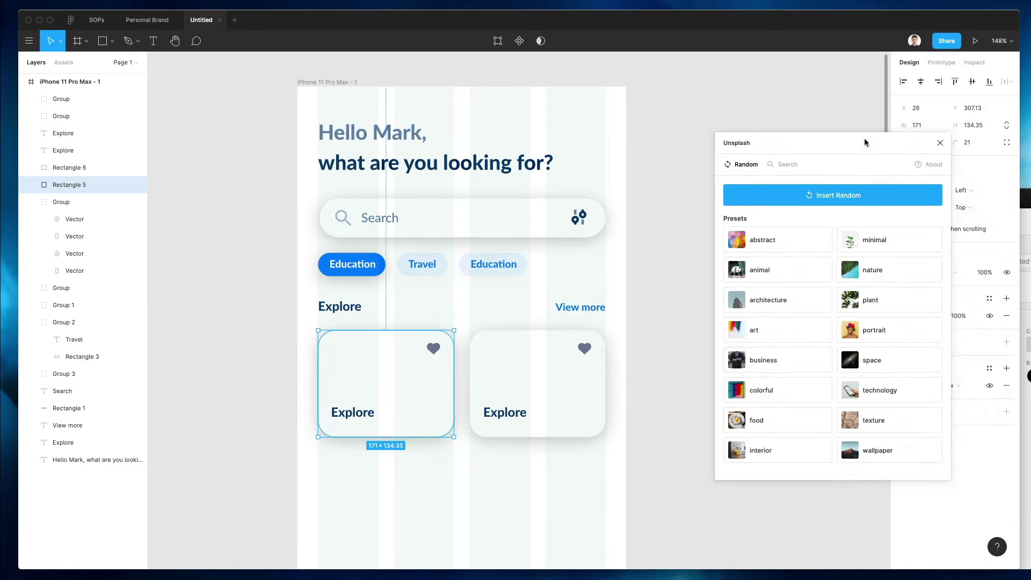
- Search Unsplash for dark and fill the first Explore card with the hooded figure photo
click(774, 166)
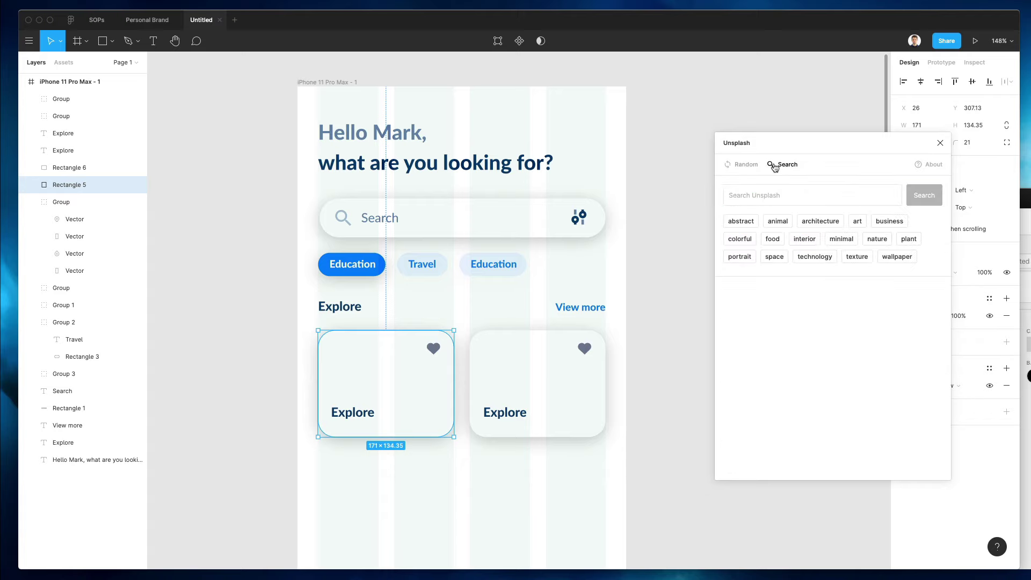
click(753, 197)
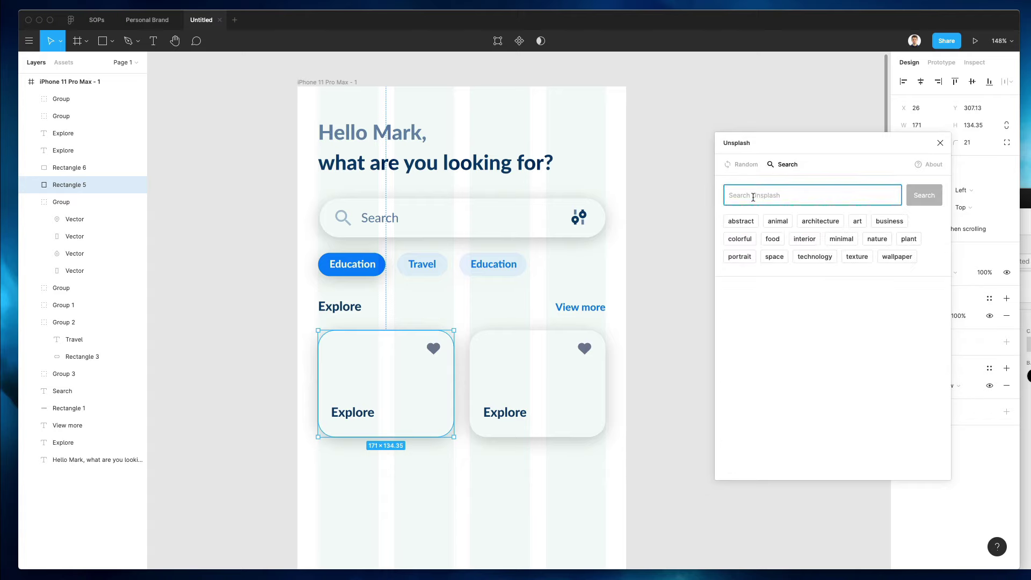
text(dark)
key(Return)
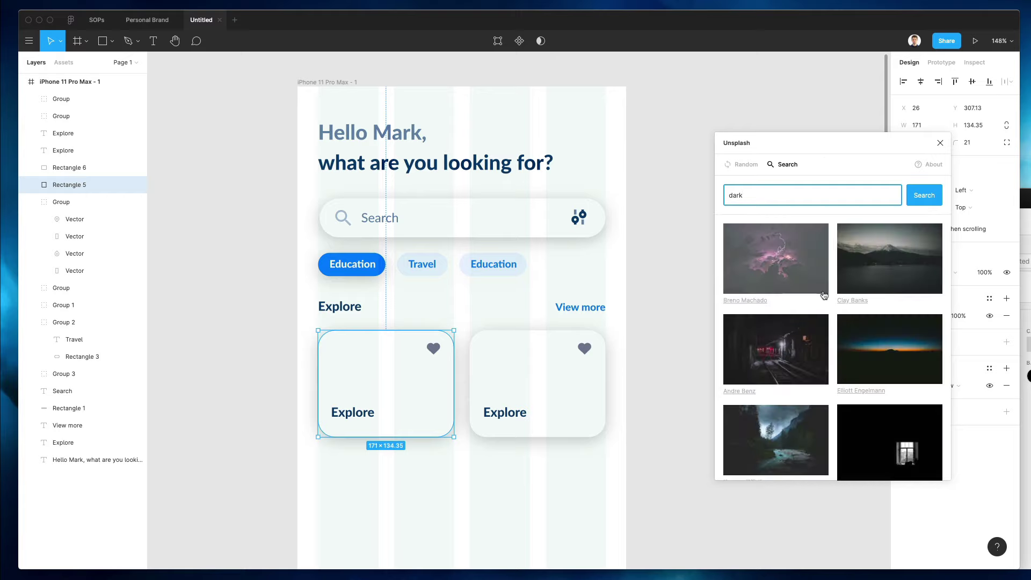
scroll(822, 297, down, 1)
scroll(822, 295, down, 2)
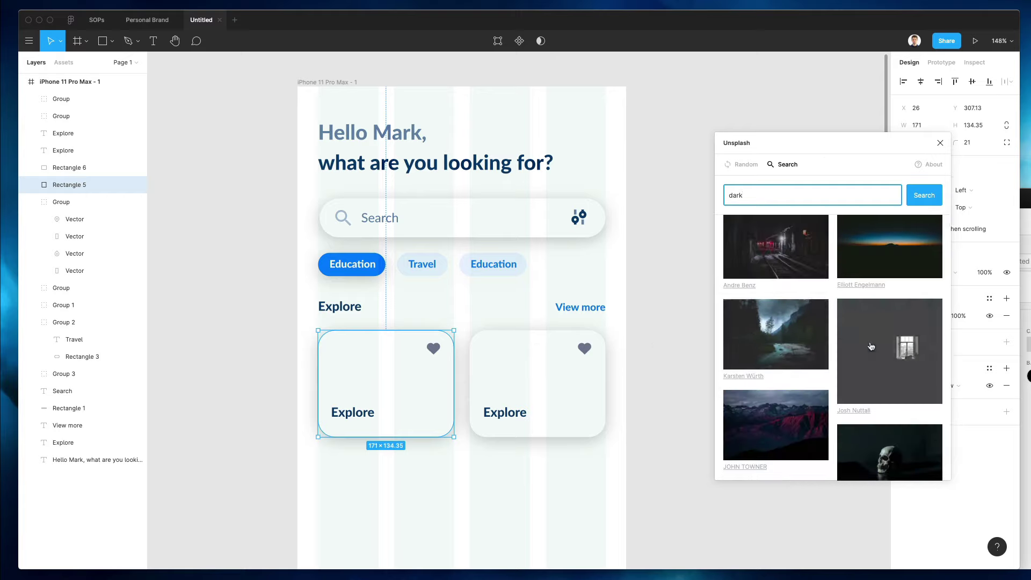
scroll(873, 343, down, 3)
scroll(871, 345, down, 6)
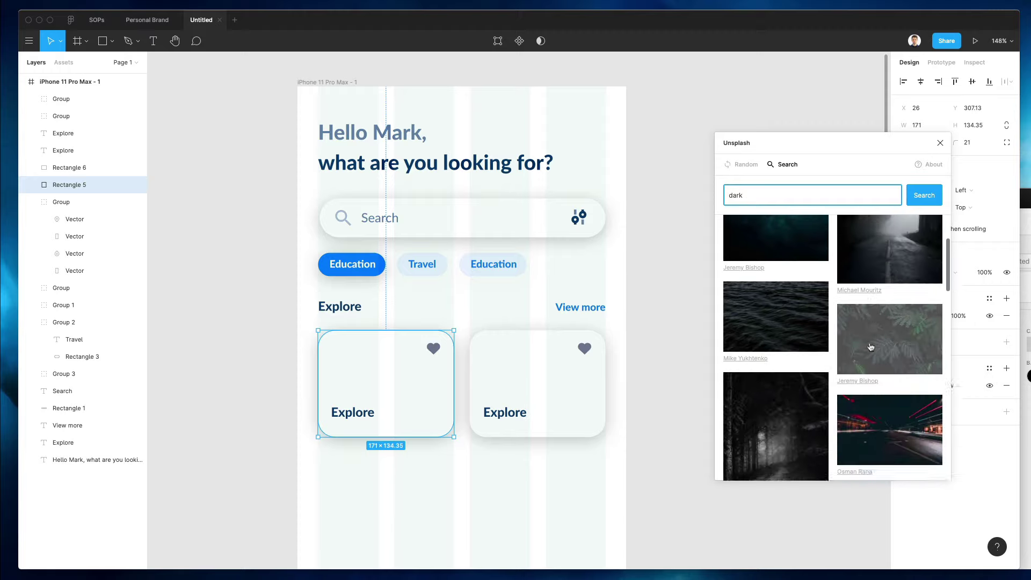
scroll(871, 347, down, 8)
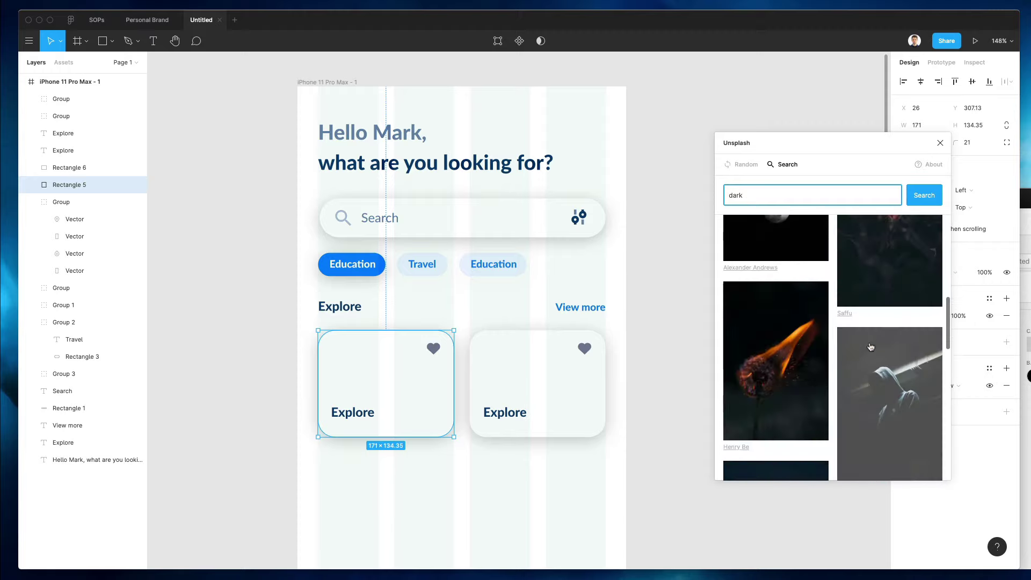
scroll(871, 347, down, 3)
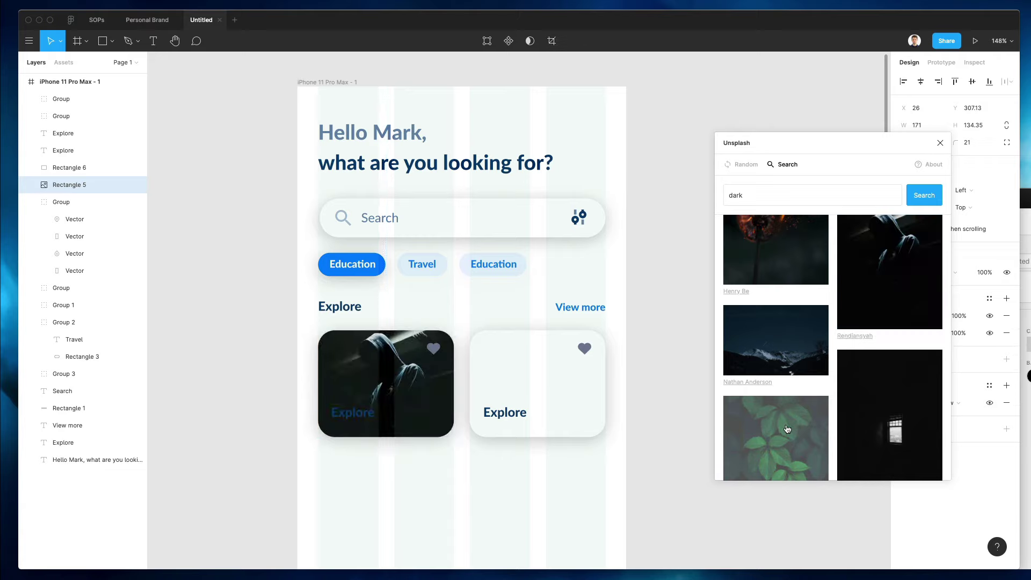
- Fill the second Explore card with the green leaves photo from the dark results
scroll(555, 272, down, 3)
click(542, 272)
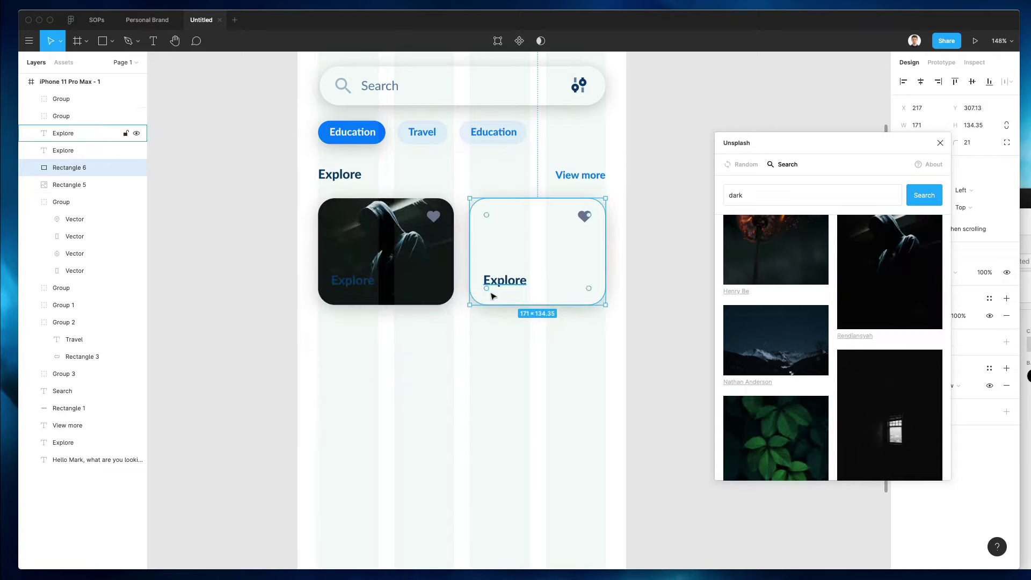
scroll(806, 340, down, 4)
click(806, 341)
- Search Unsplash for 3d and fill the second Explore card with the 3D Twitter logo image
scroll(807, 340, down, 6)
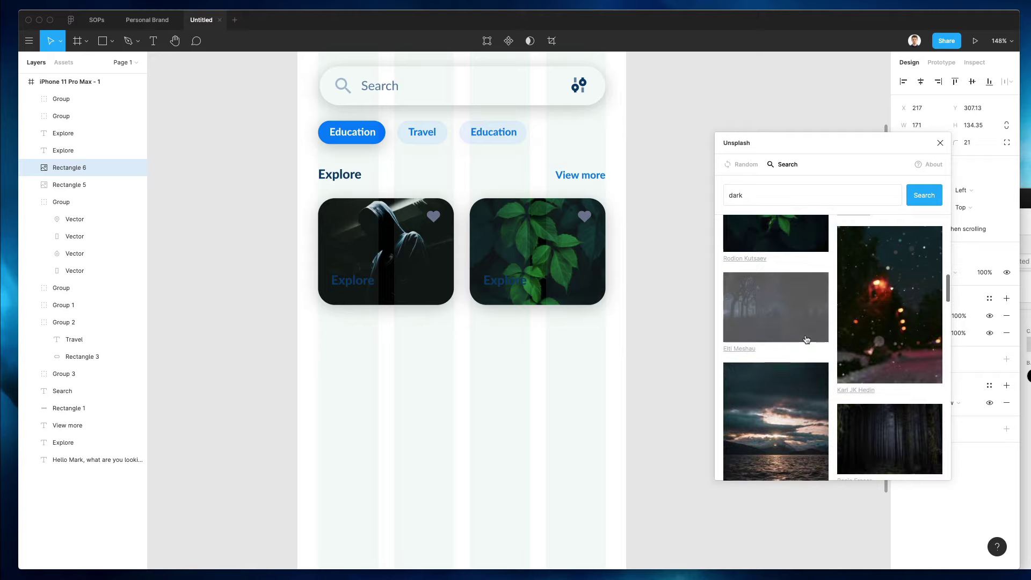
scroll(807, 339, up, 4)
scroll(603, 338, up, 3)
scroll(603, 338, down, 5)
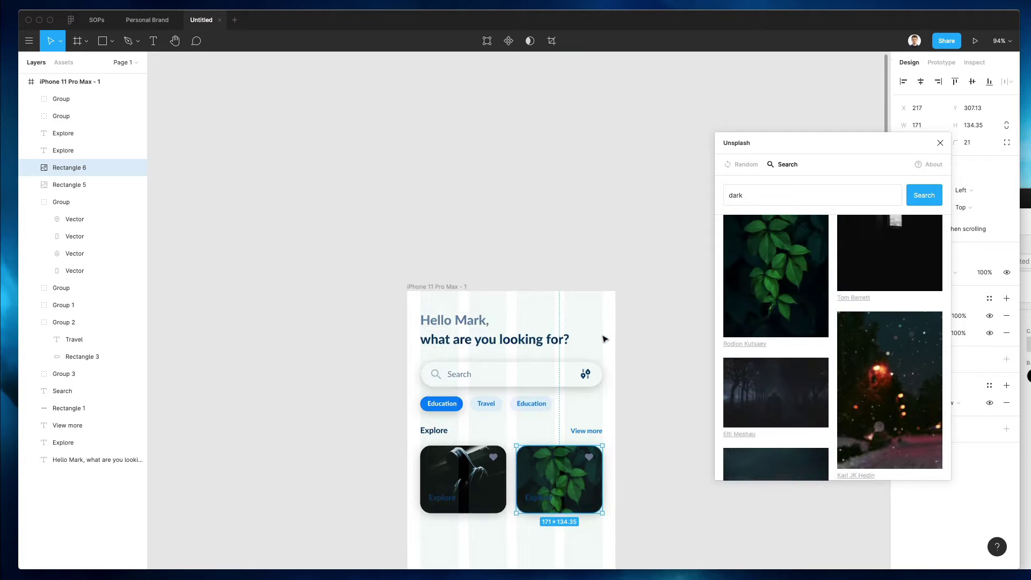
scroll(604, 339, down, 5)
scroll(603, 337, up, 4)
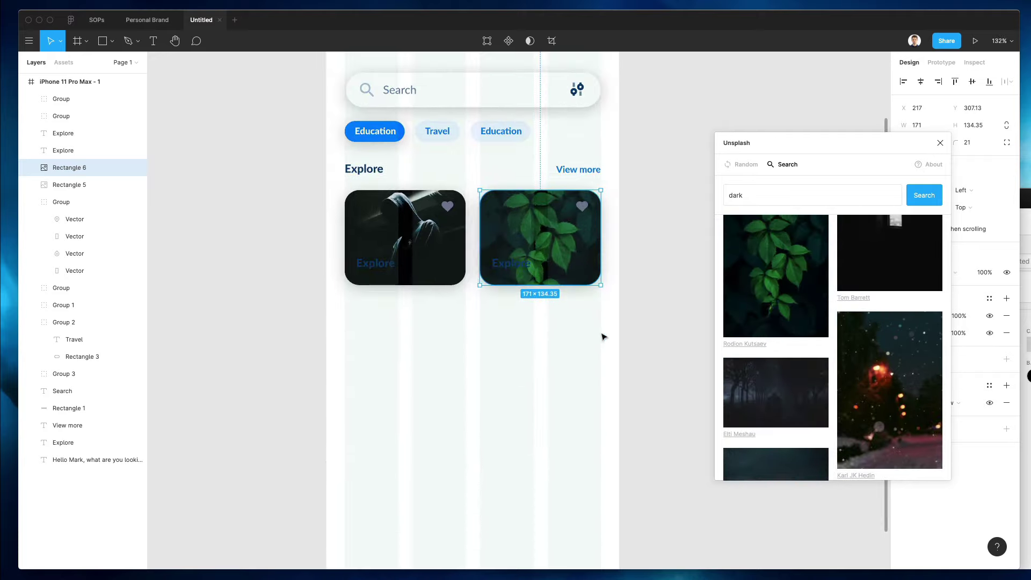
scroll(603, 337, up, 4)
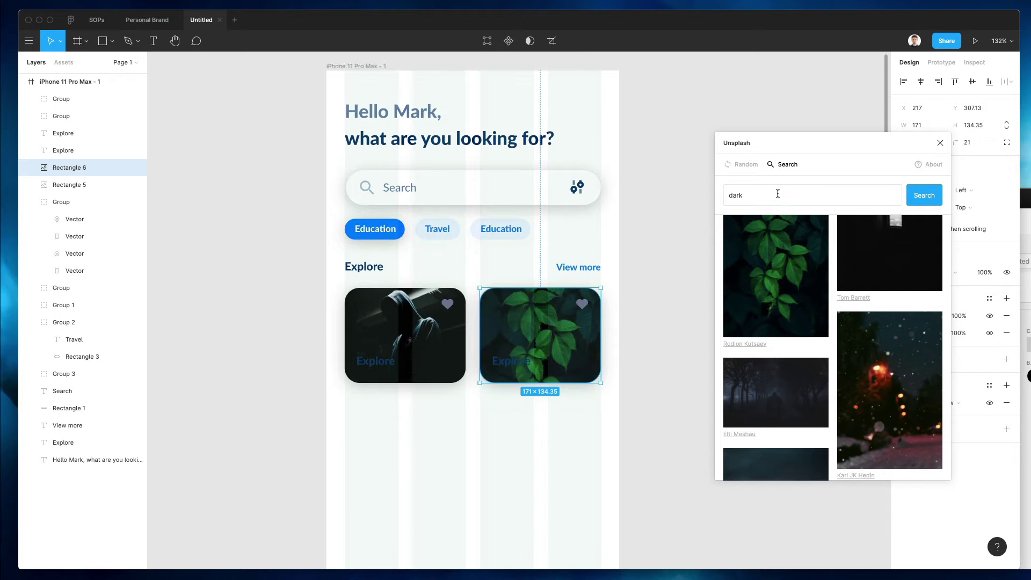
text(d)
key(Return)
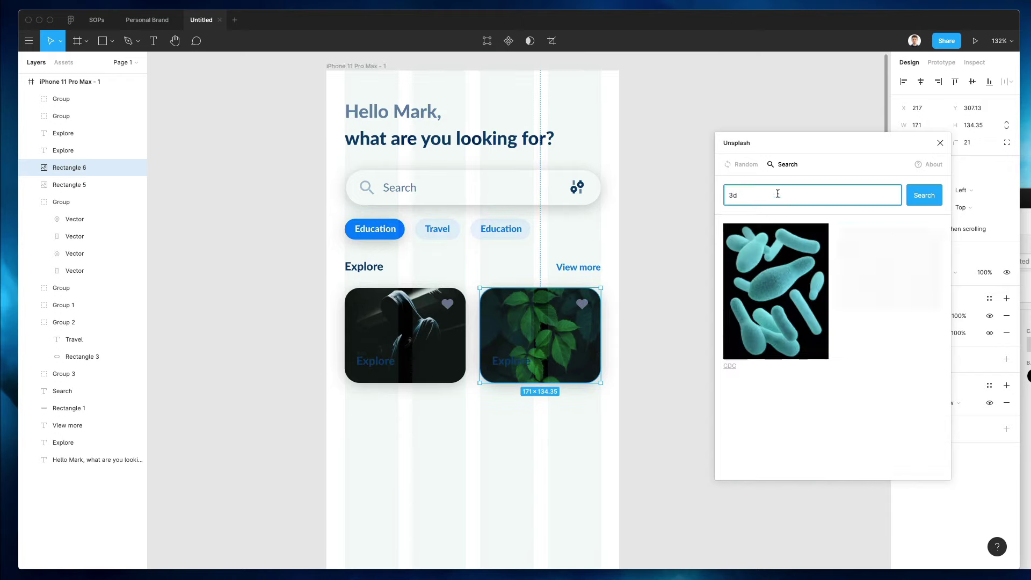
scroll(829, 266, down, 10)
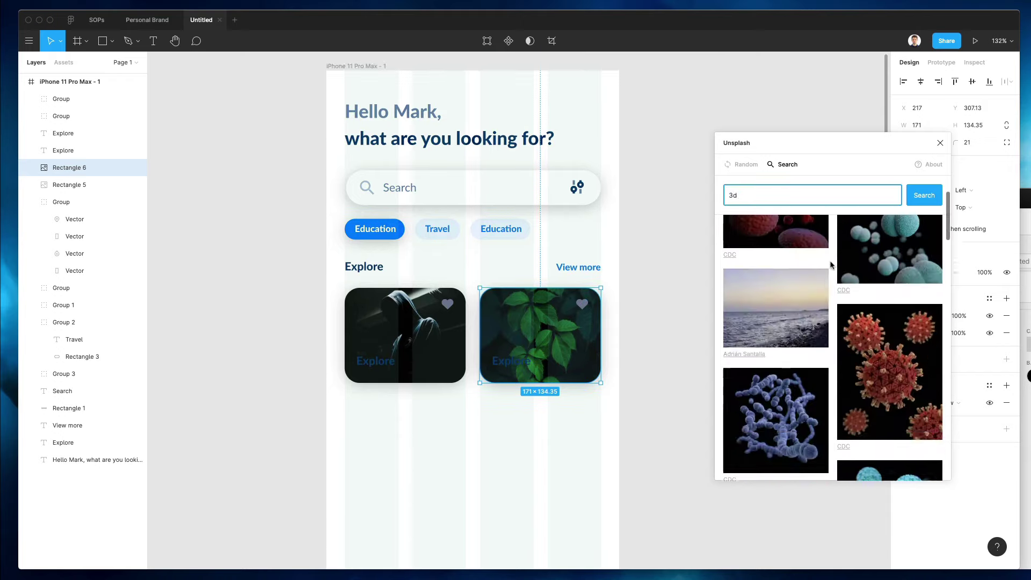
scroll(831, 264, down, 10)
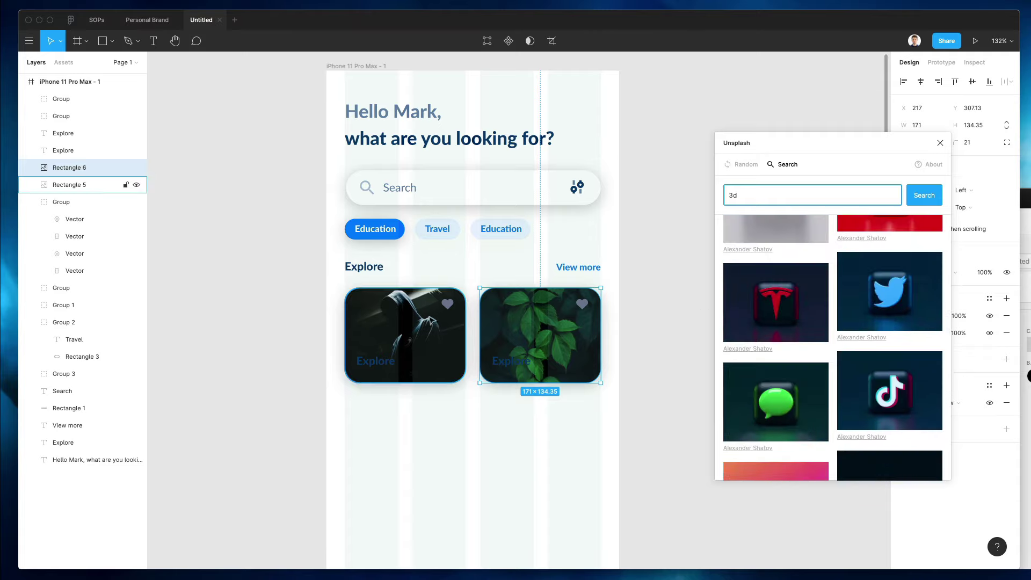
click(889, 292)
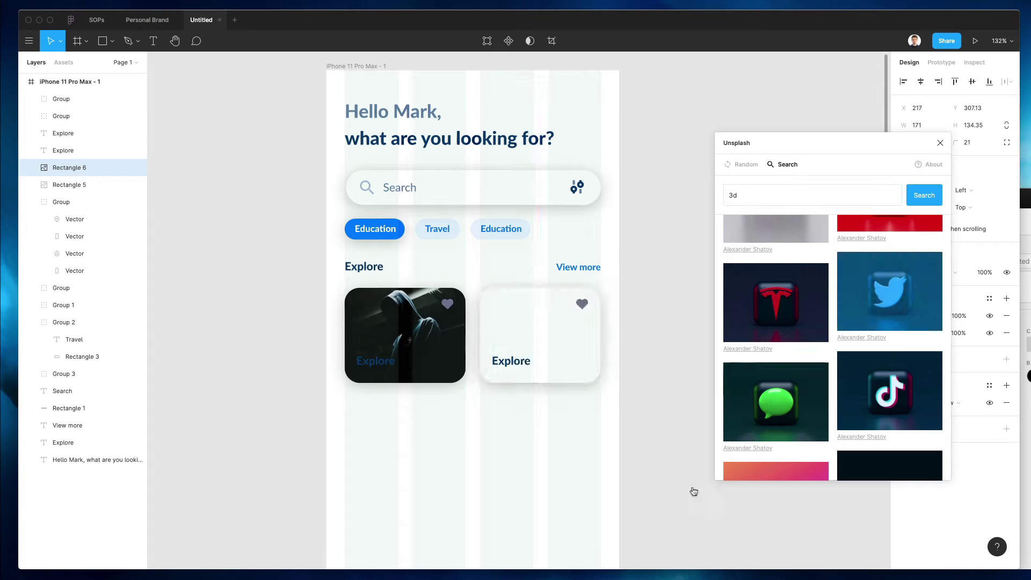
- Fill the first Explore card with the 3D TikTok logo image from the 3d results
click(440, 332)
click(934, 398)
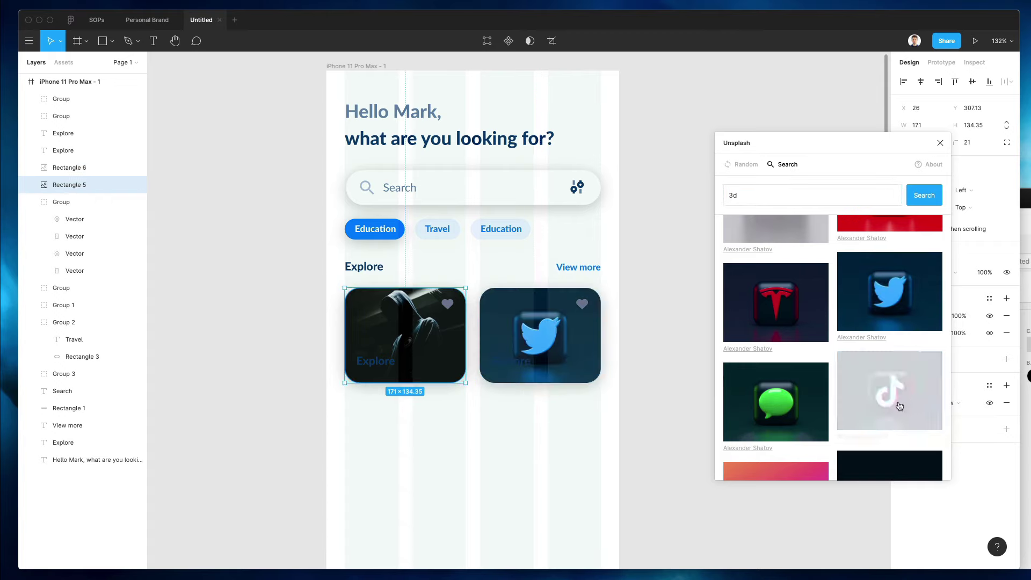
click(461, 454)
- Retitle the first Explore card Tik Tok in white and move both card titles down to Y 402.91
click(379, 364)
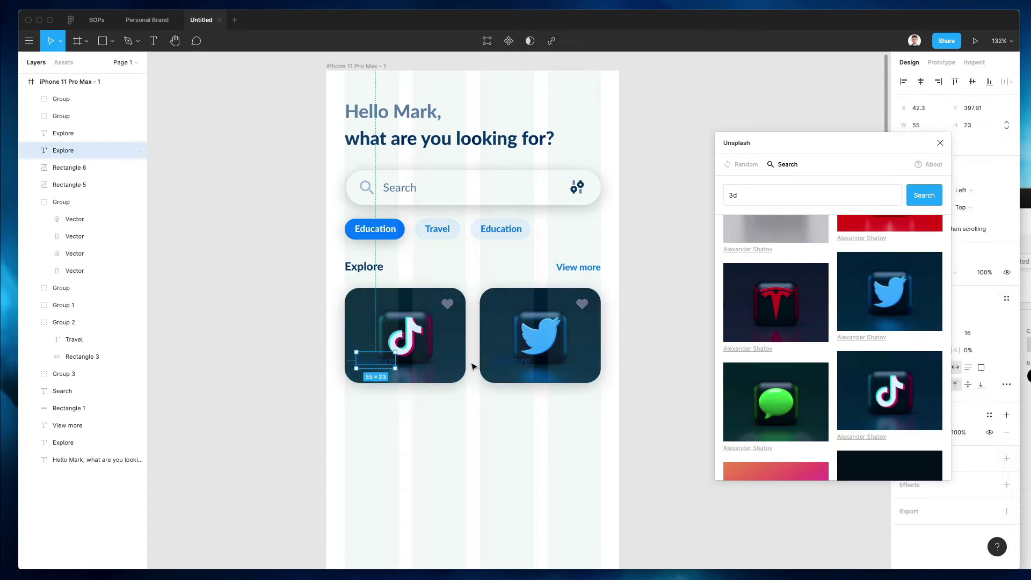
key(Return)
text(Tik Tok)
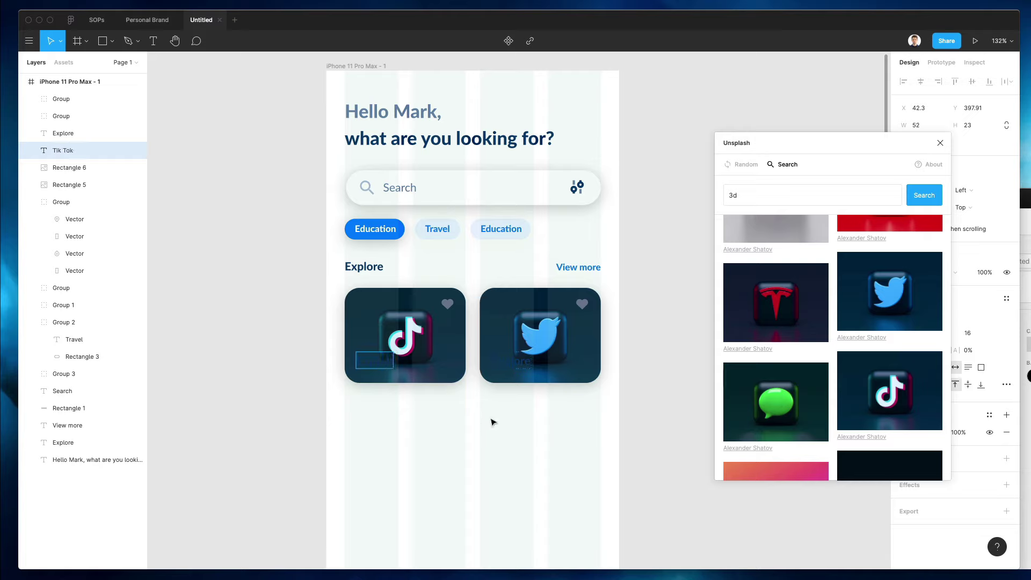
key(Return)
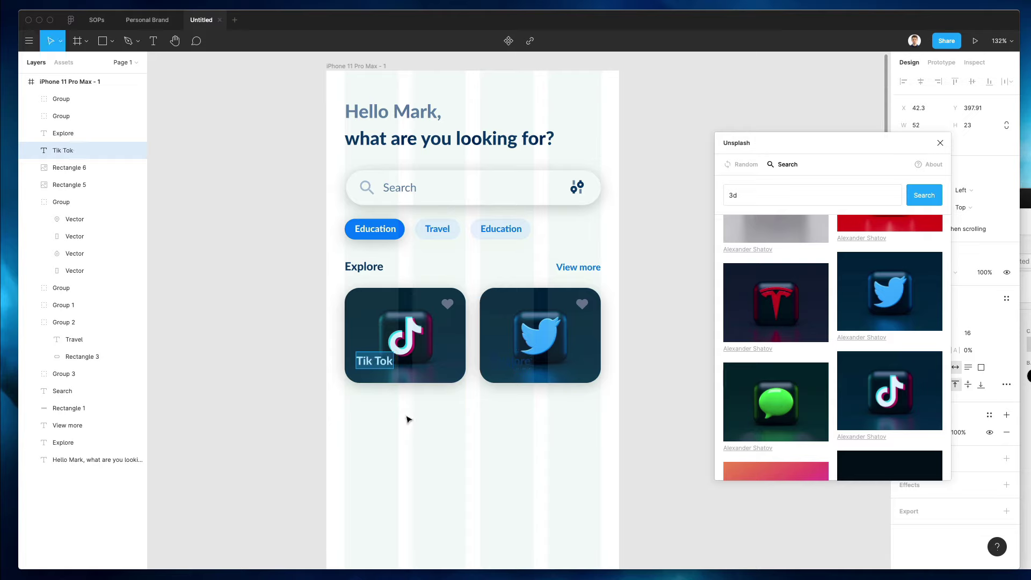
key(Escape)
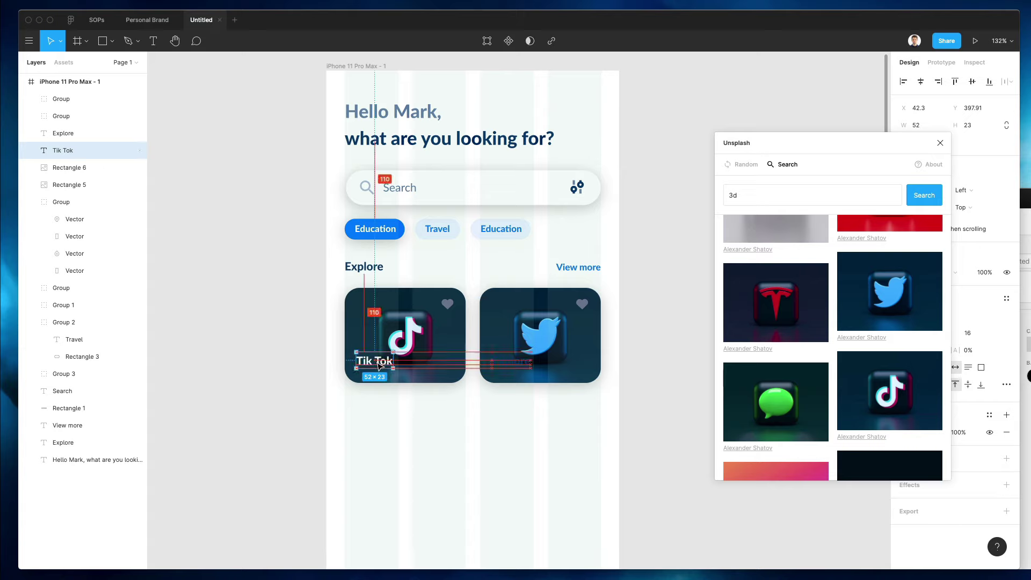
shift+click(510, 363)
key(shift+Down)
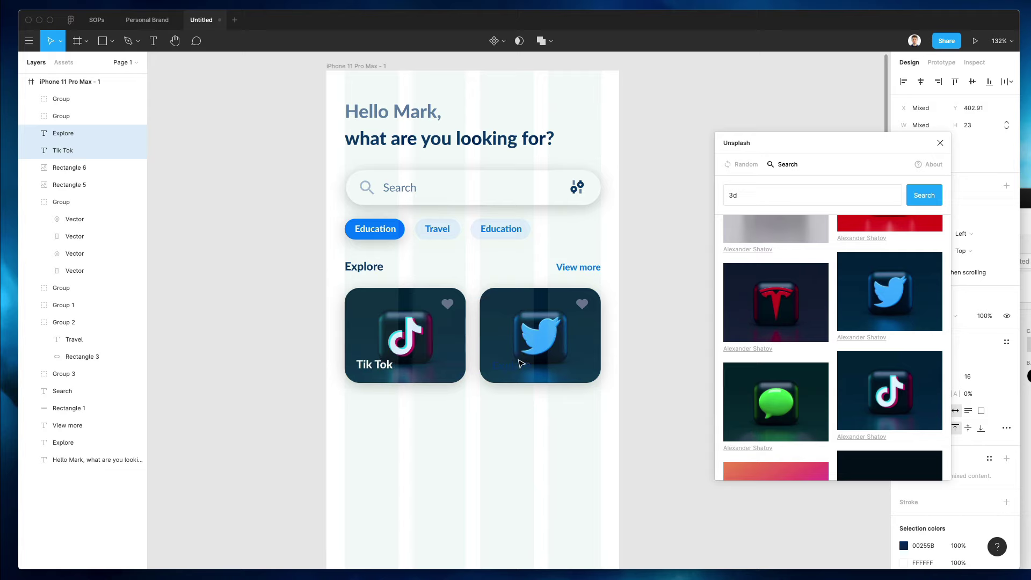
- Recolour the heart icons on both Explore cards white by sampling the colour with the eyedropper
scroll(484, 322, down, 1)
double_click(451, 299)
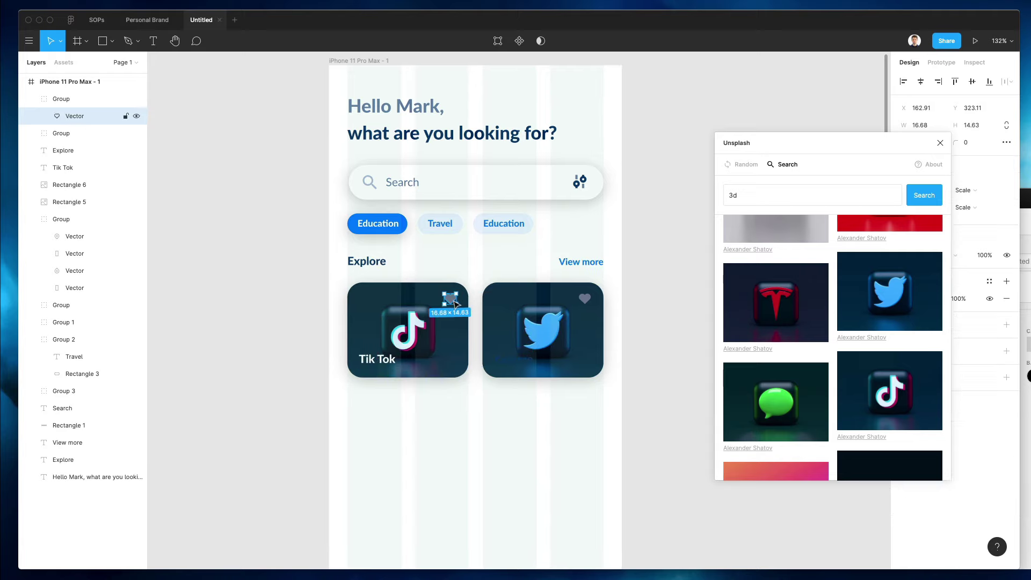
key(i)
click(410, 249)
click(585, 299)
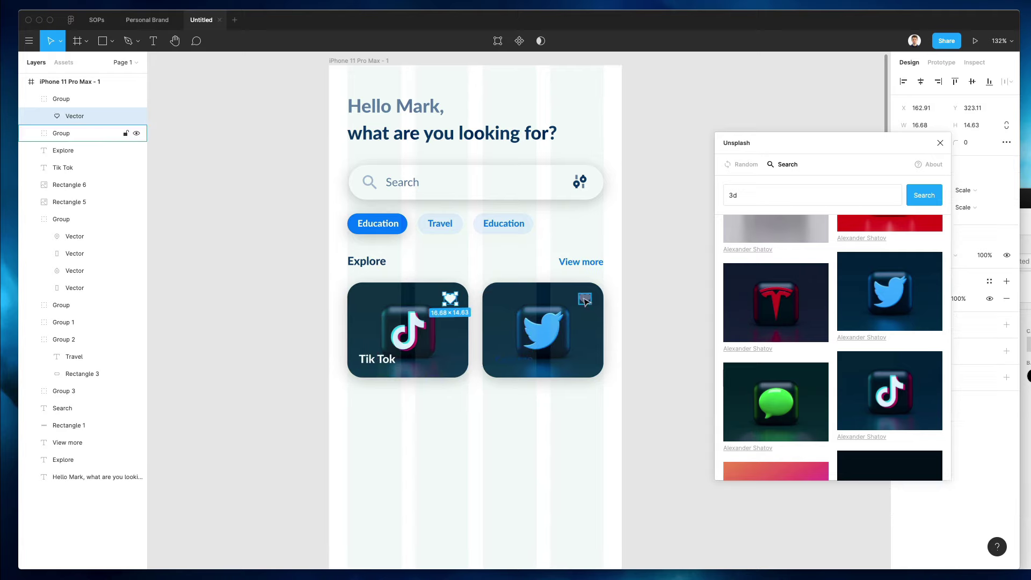
key(i)
key(Escape)
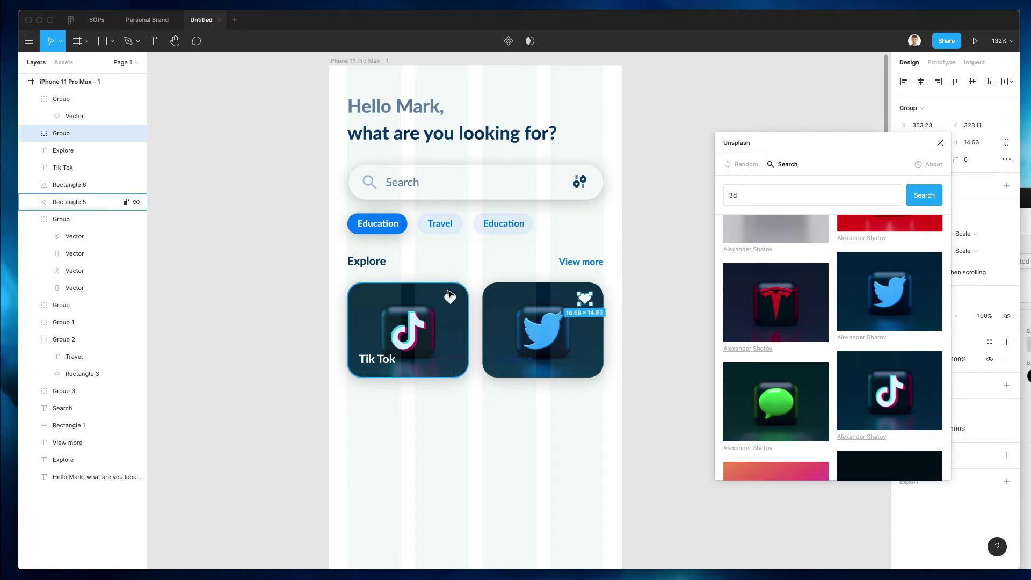
- Set both heart icons to 50% opacity
shift+click(450, 299)
key(5)
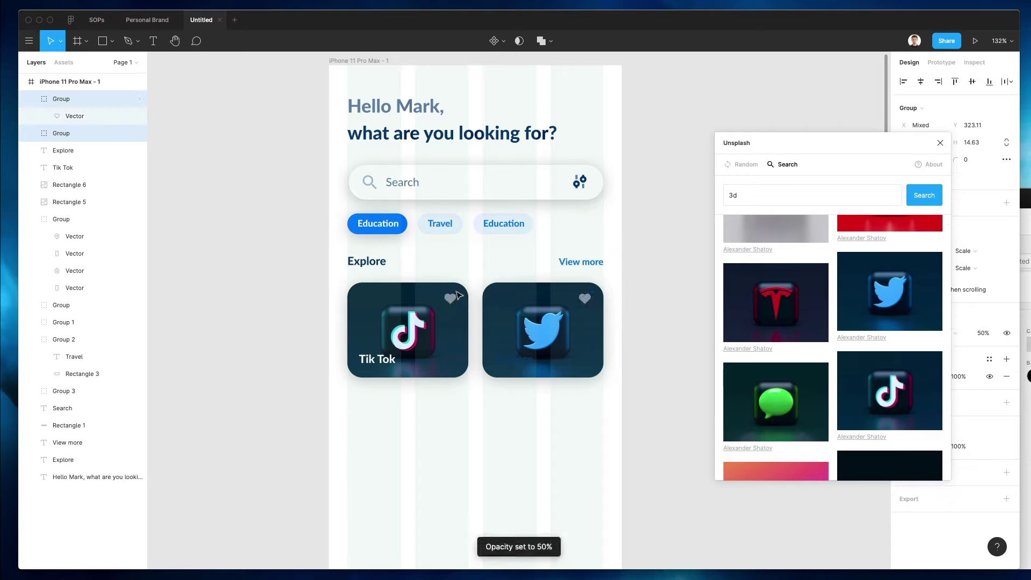
click(484, 271)
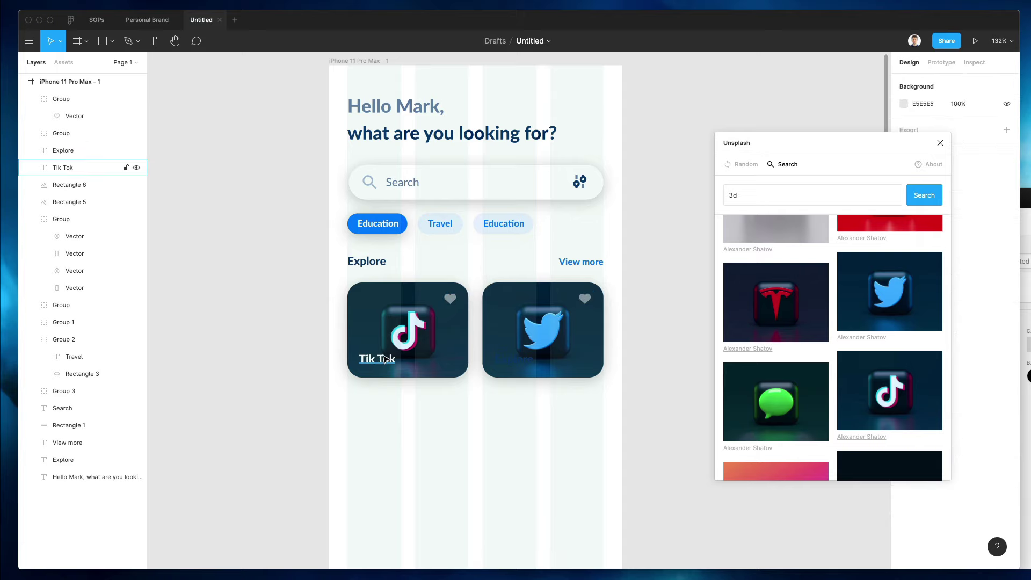
- Retitle the second Explore card Twitter with white text
key(t)
click(497, 358)
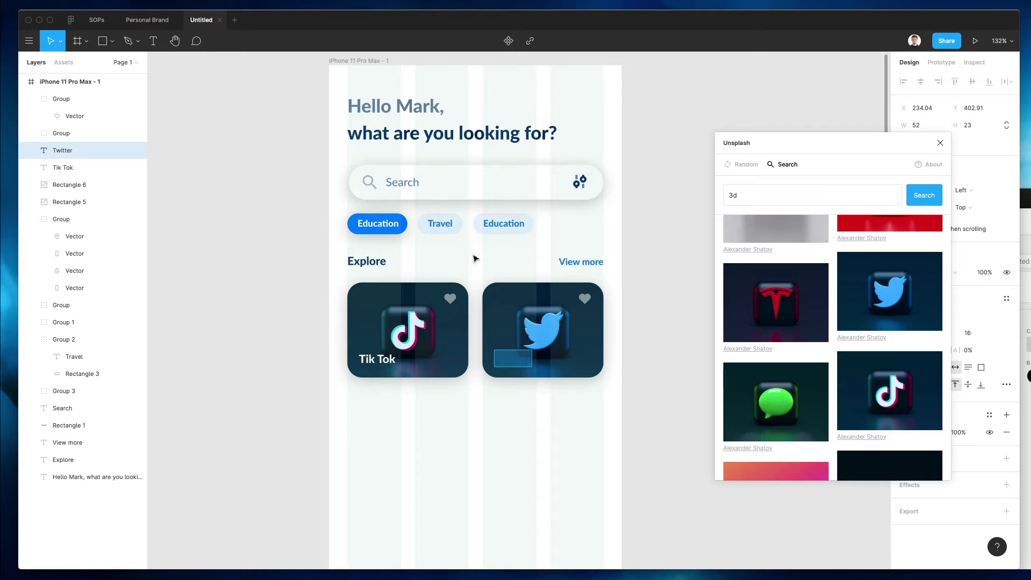
key(Escape)
click(485, 274)
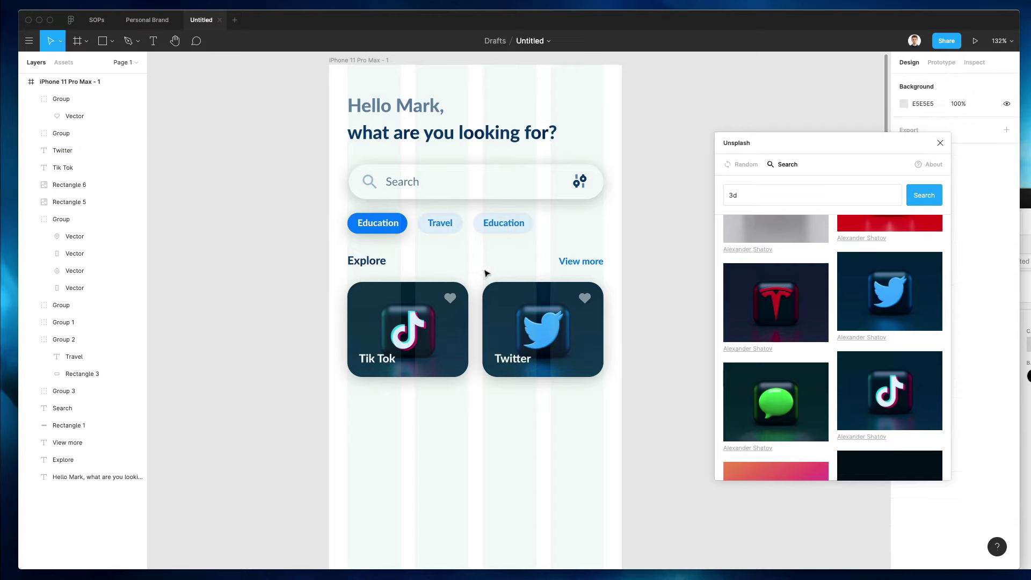
- Try 100% and 70% opacity on both heart icons, settling on 40%
scroll(486, 273, down, 2)
scroll(486, 273, down, 3)
scroll(486, 273, down, 2)
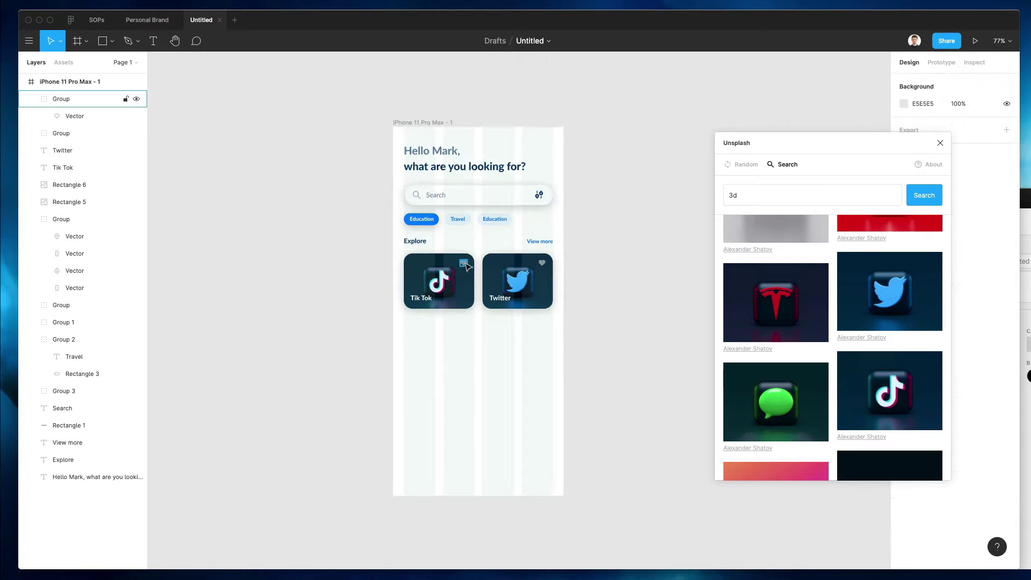
click(464, 262)
shift+click(543, 263)
key(0)
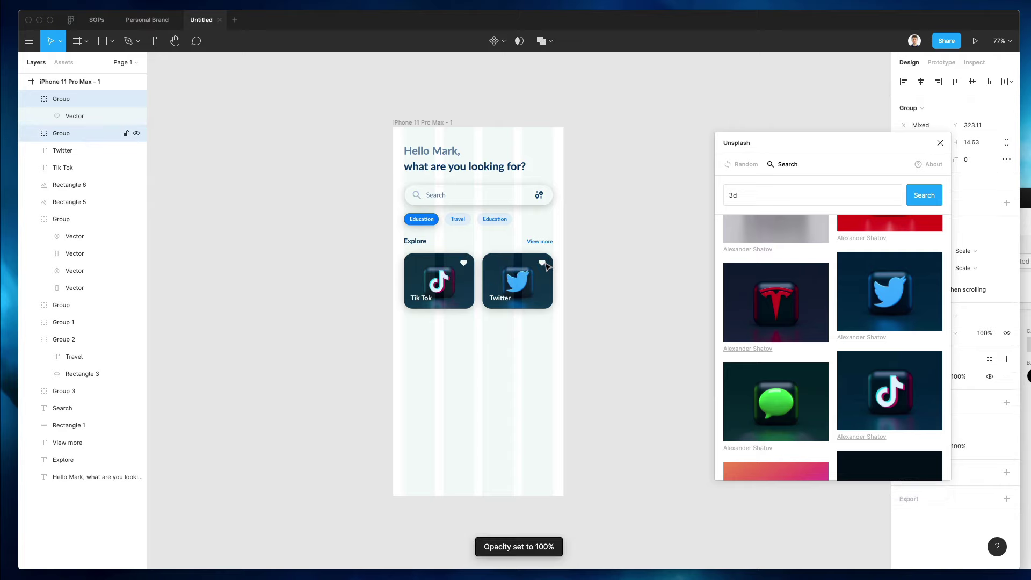
scroll(546, 267, up, 3)
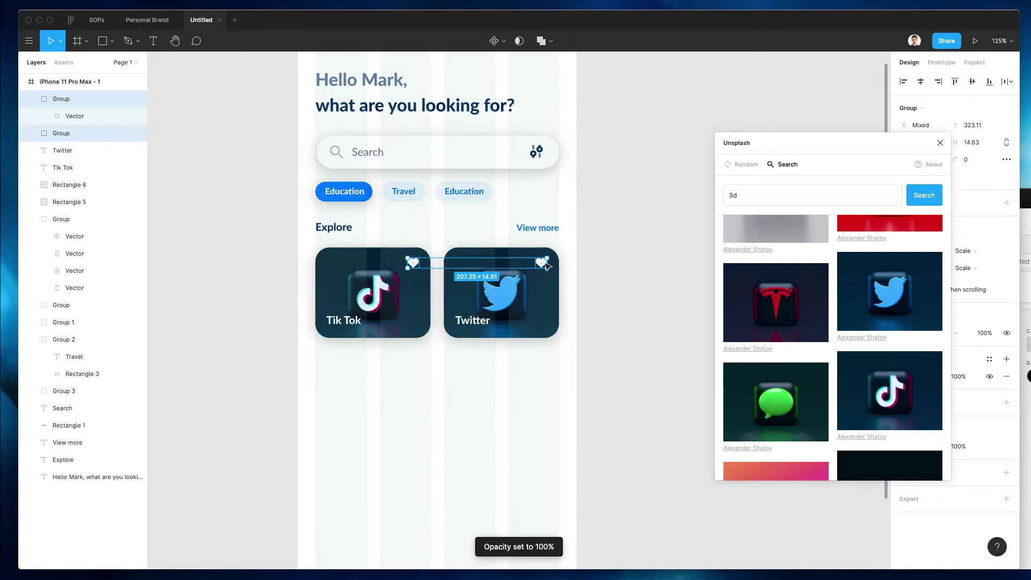
key(8)
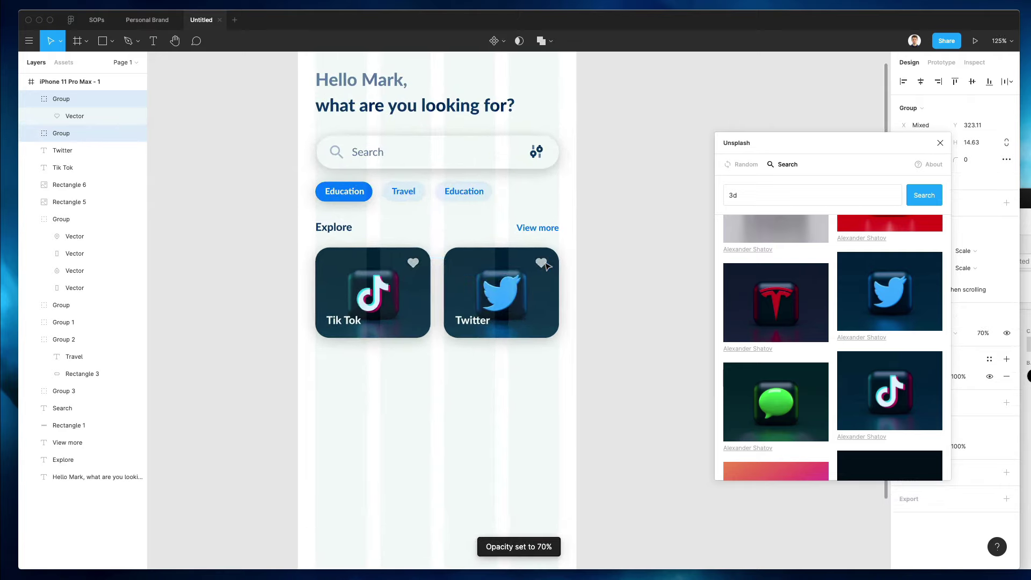
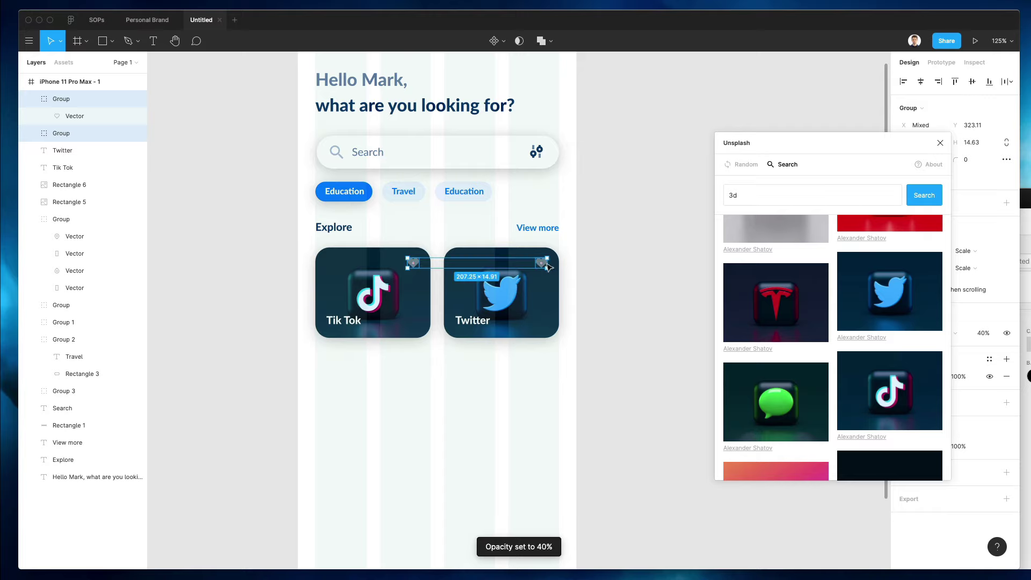
click(583, 334)
- Browse the Unsplash 3d results for further logo images that suit the Explore cards
scroll(582, 334, down, 2)
scroll(885, 340, down, 1)
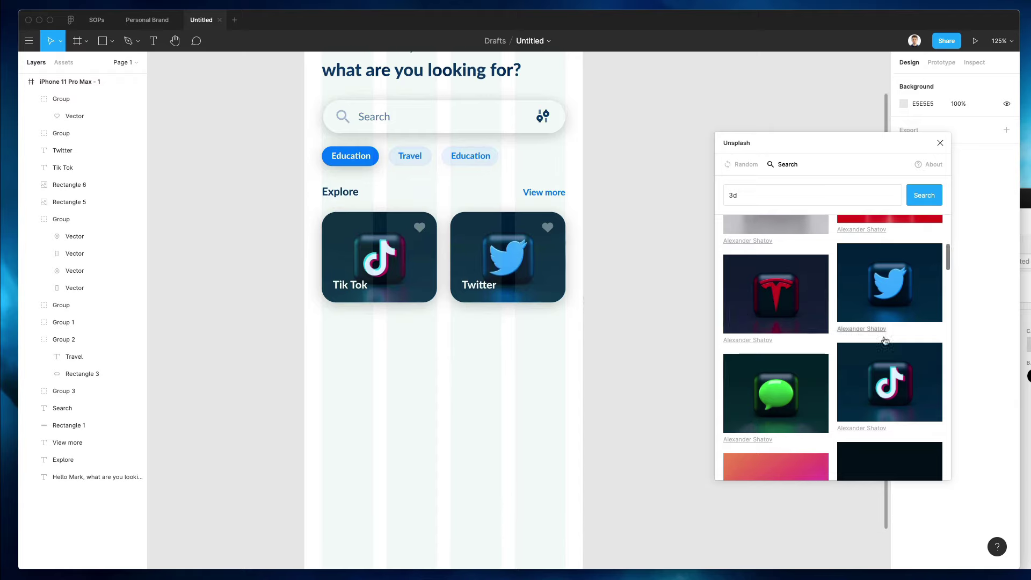
scroll(885, 341, down, 5)
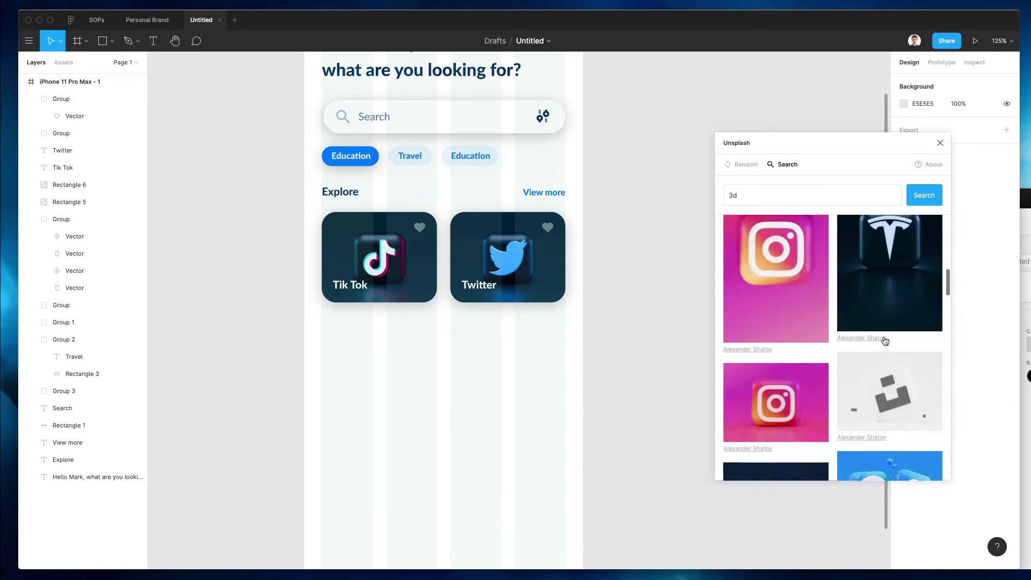
scroll(885, 340, down, 3)
scroll(845, 319, down, 2)
scroll(856, 328, up, 4)
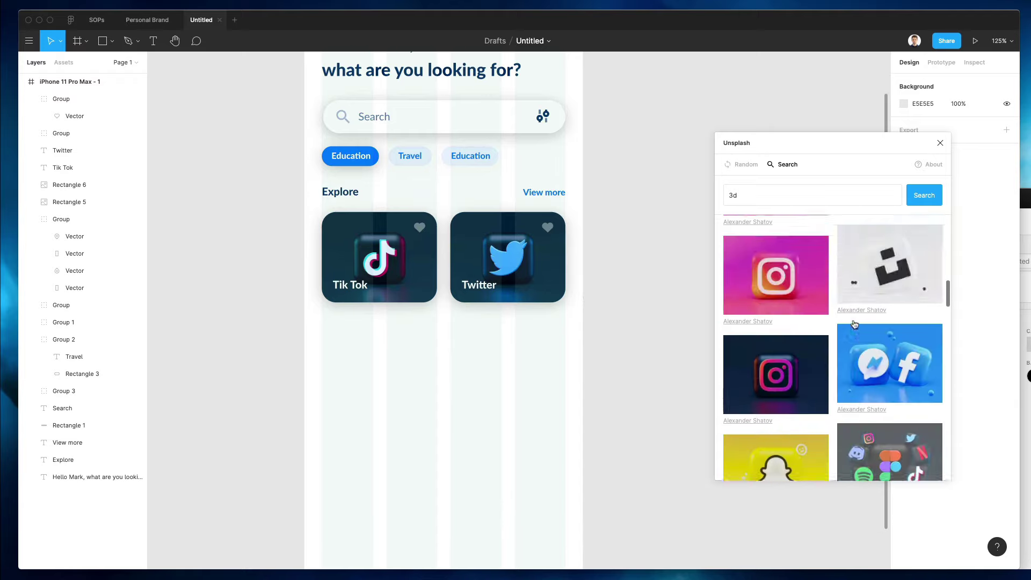
scroll(456, 254, down, 5)
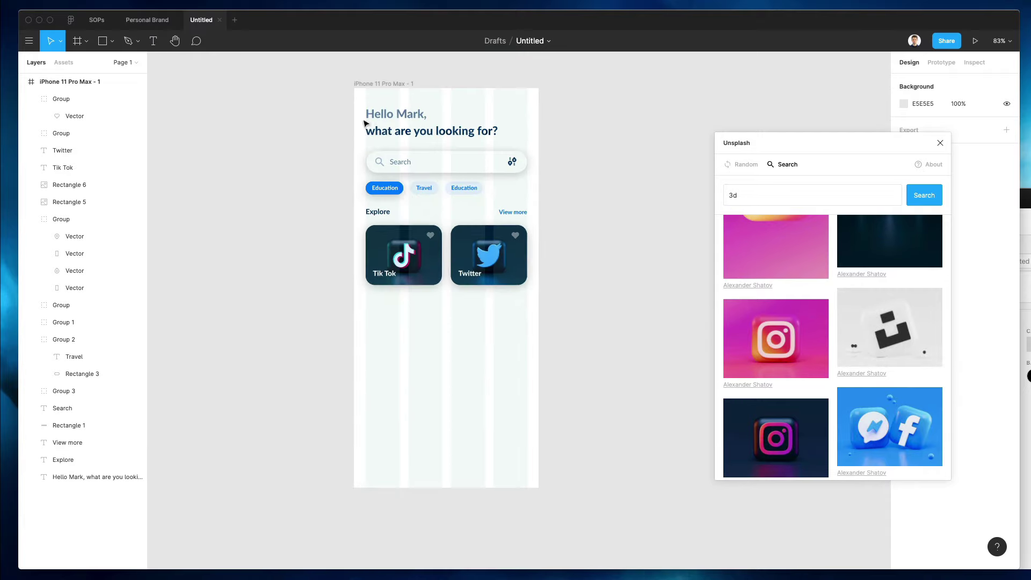
- Duplicate the home screen frame beside the original and fill the copy's first Explore card with the landscape pink 3D Instagram logo image
click(379, 84)
drag(418, 127, 530, 146)
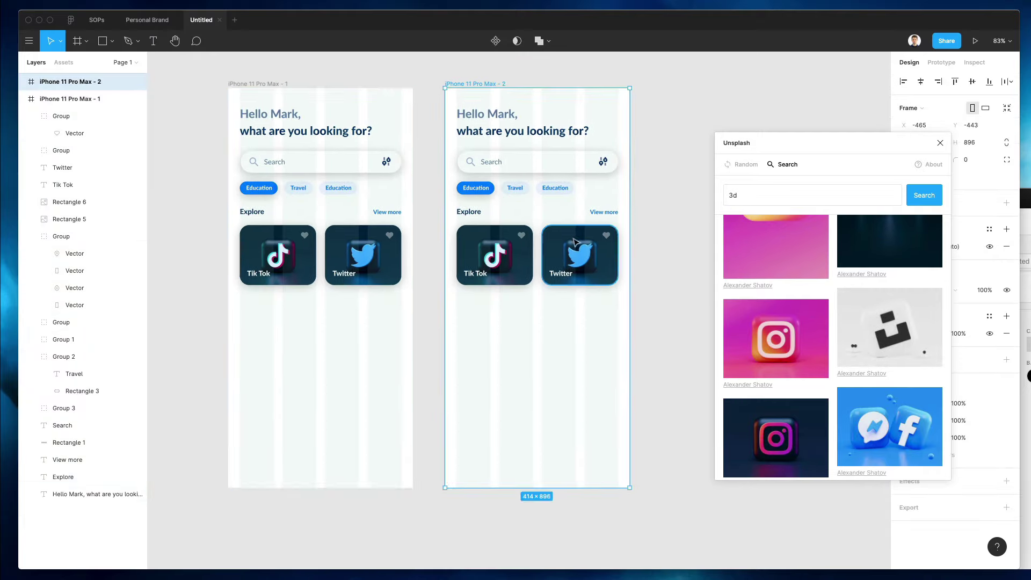
click(495, 253)
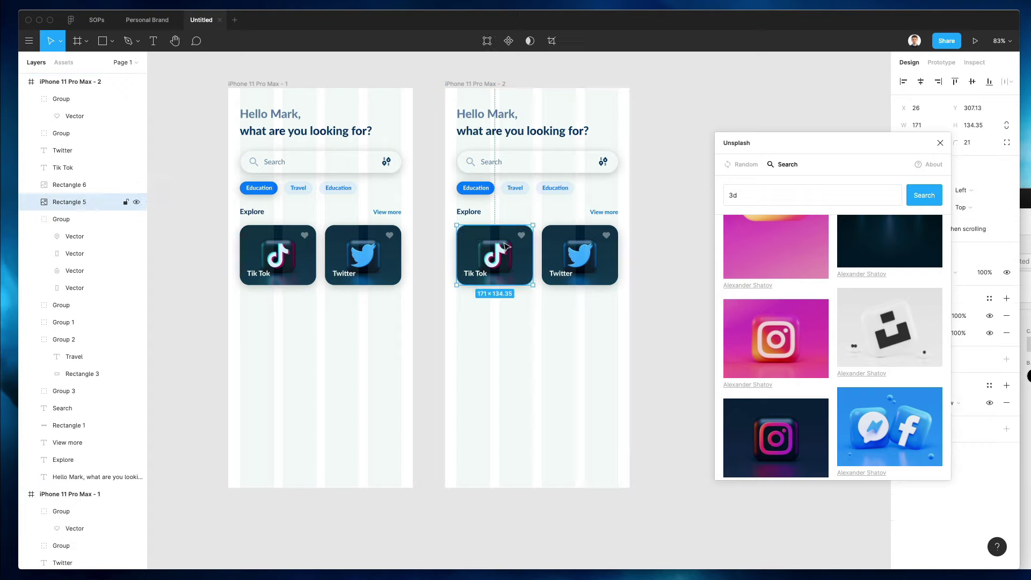
click(799, 335)
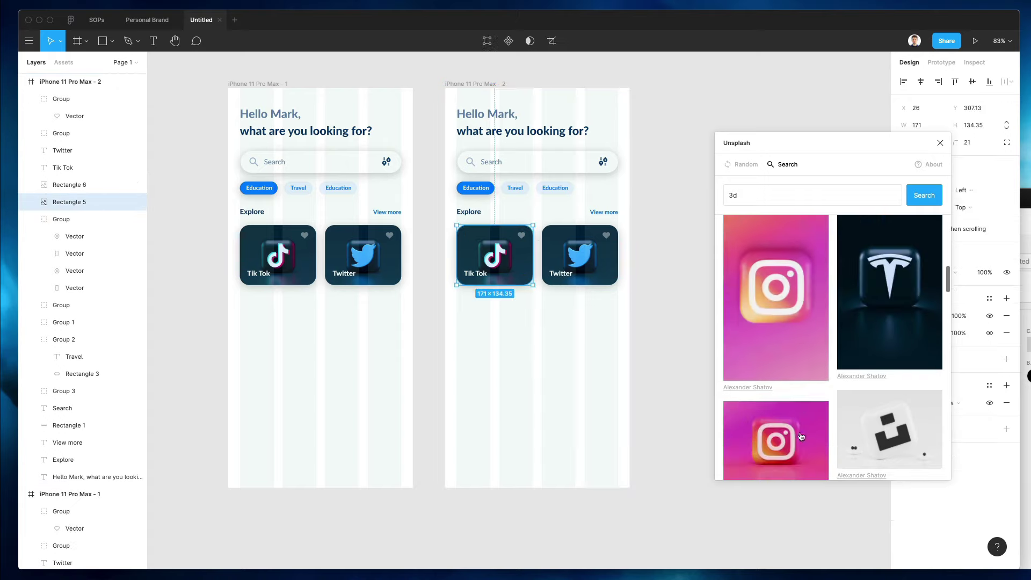
- Try the white Unsplash logo image on the copy's second Explore card, replacing it with the yellow Snapchat logo image
click(598, 238)
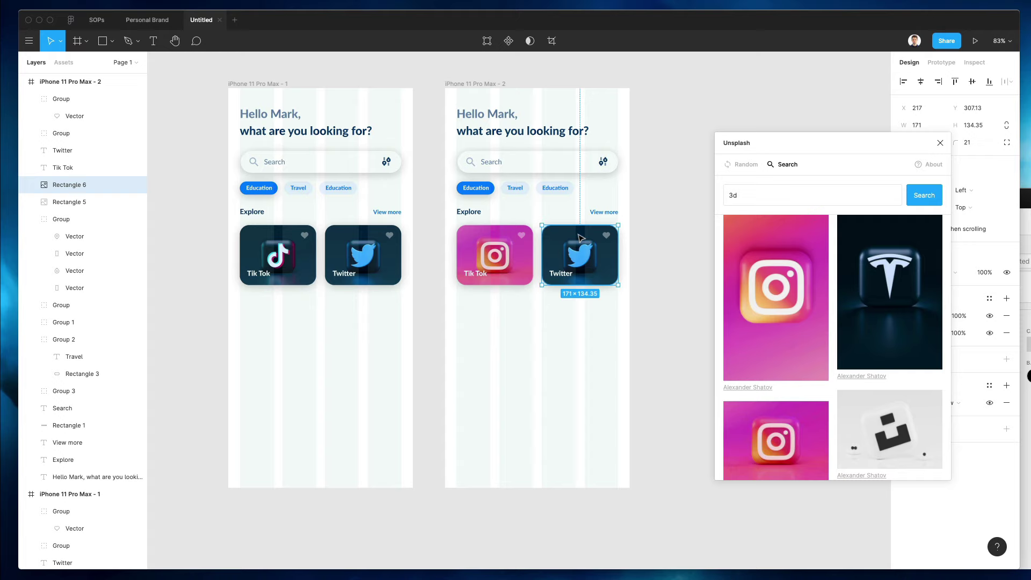
click(885, 426)
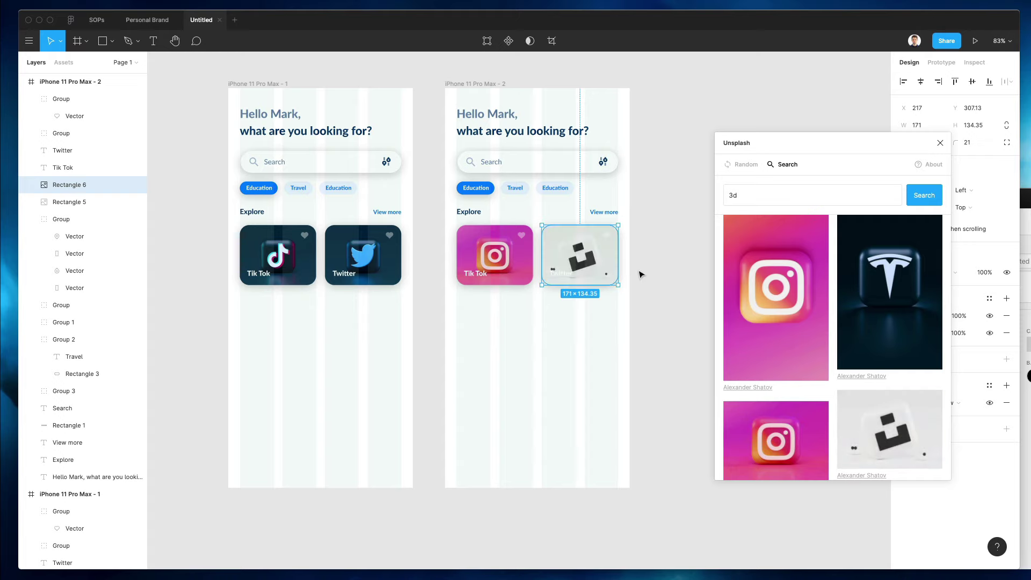
scroll(639, 274, down, 2)
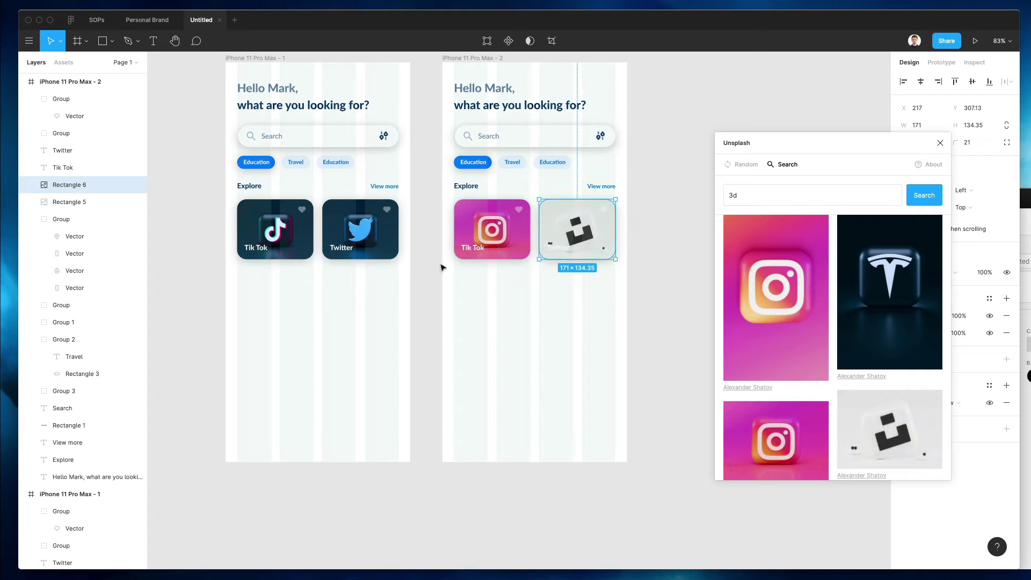
scroll(593, 207, down, 1)
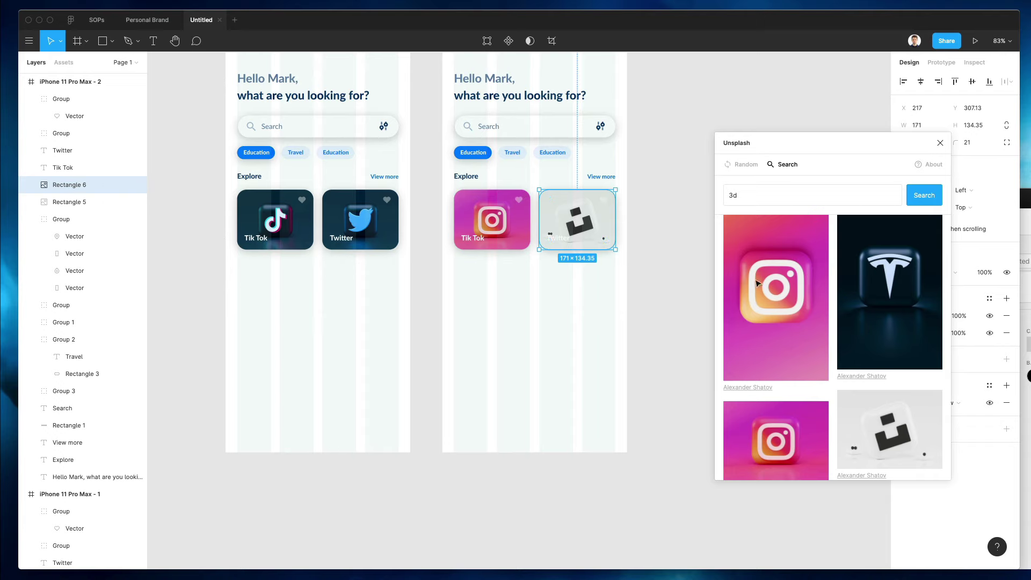
scroll(781, 405, down, 5)
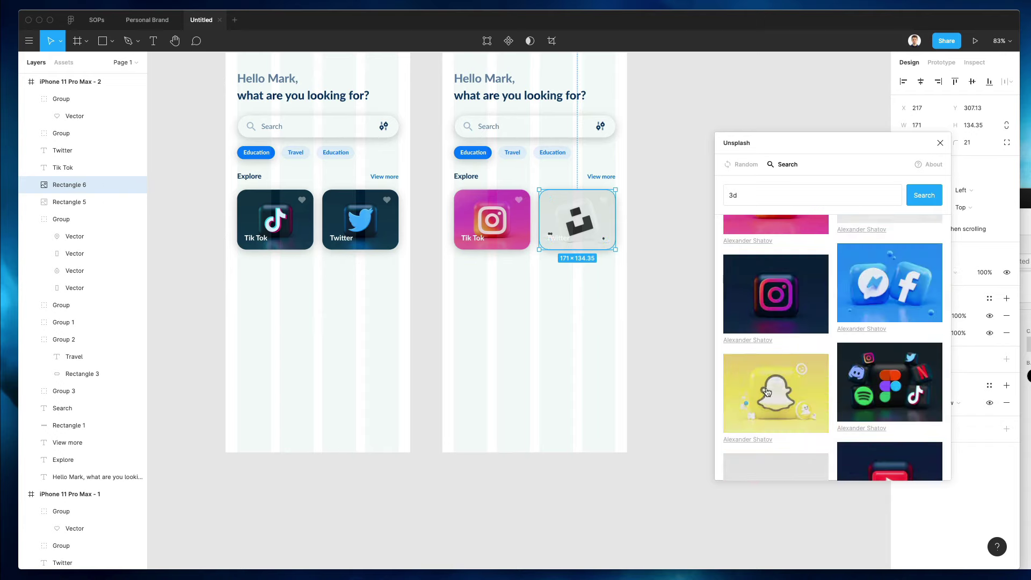
click(781, 406)
click(558, 292)
- Retitle the duplicated frame's Explore cards Snapchat on the yellow card and Instagram on the pink card
scroll(558, 291, up, 5)
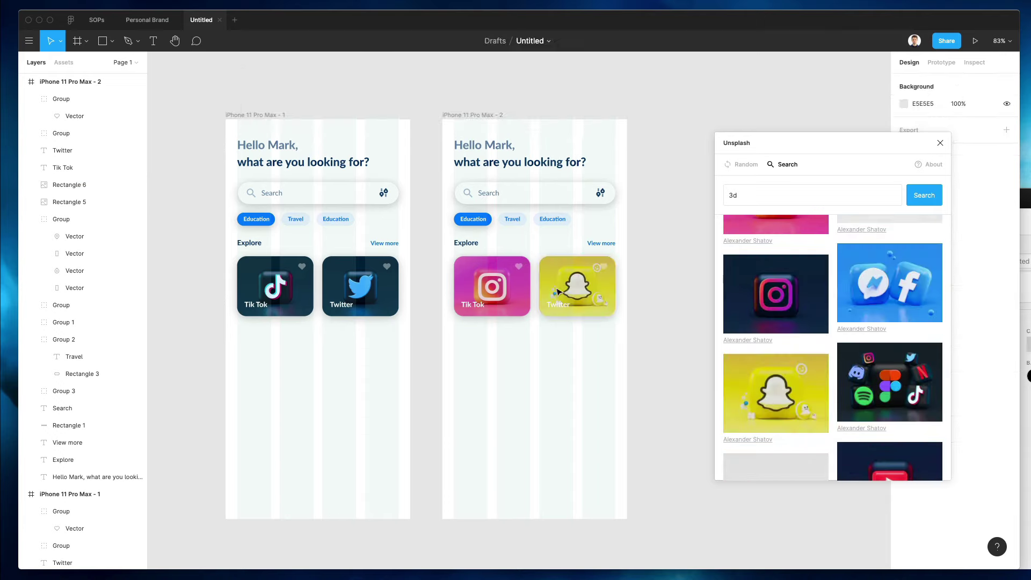
double_click(559, 304)
text(Snapchat)
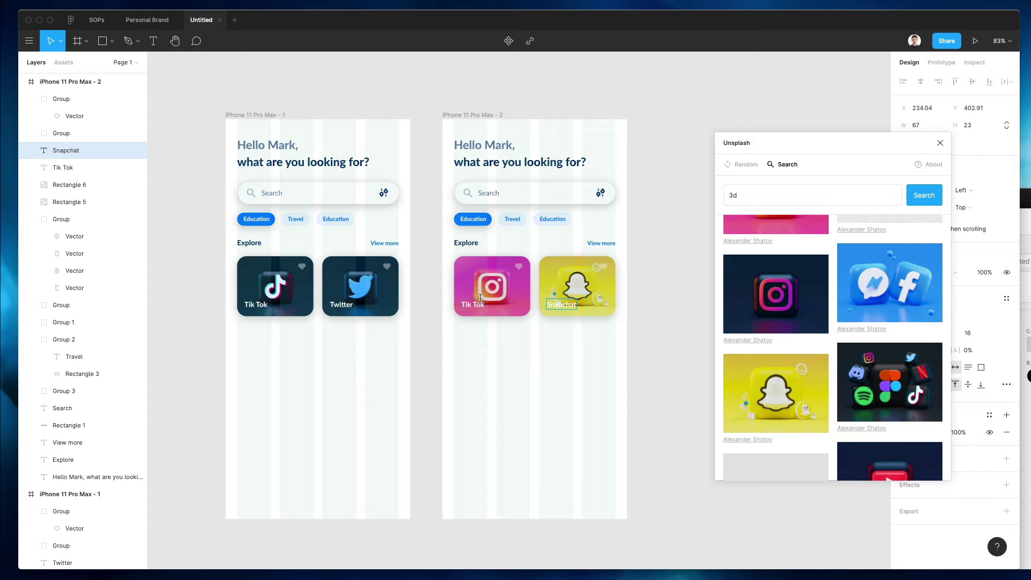
double_click(480, 298)
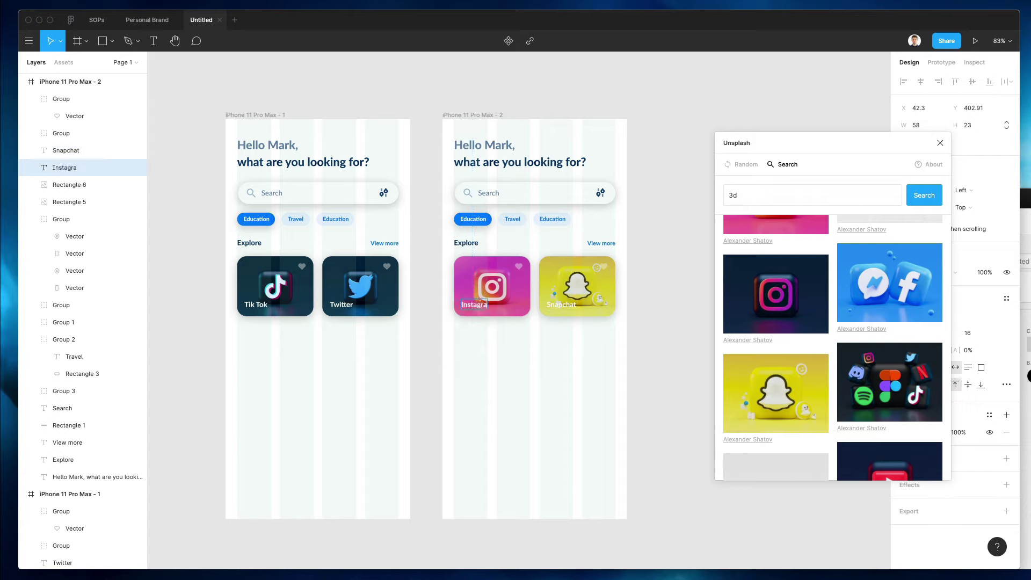
- Delete the Instagram and Snapchat titles from the second frame's Explore cards
ctrl+scroll(589, 301, up, 5)
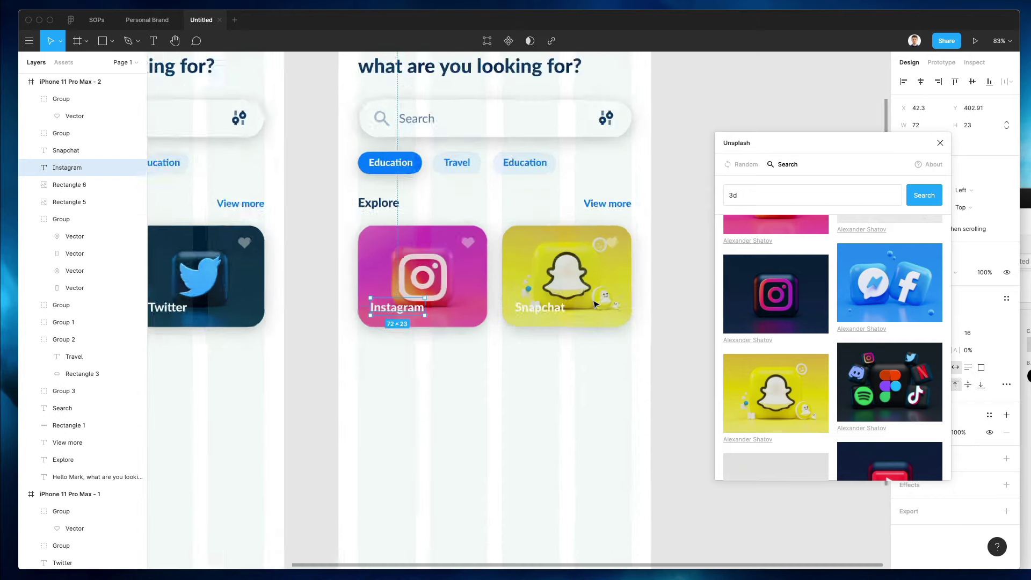
shift+click(405, 298)
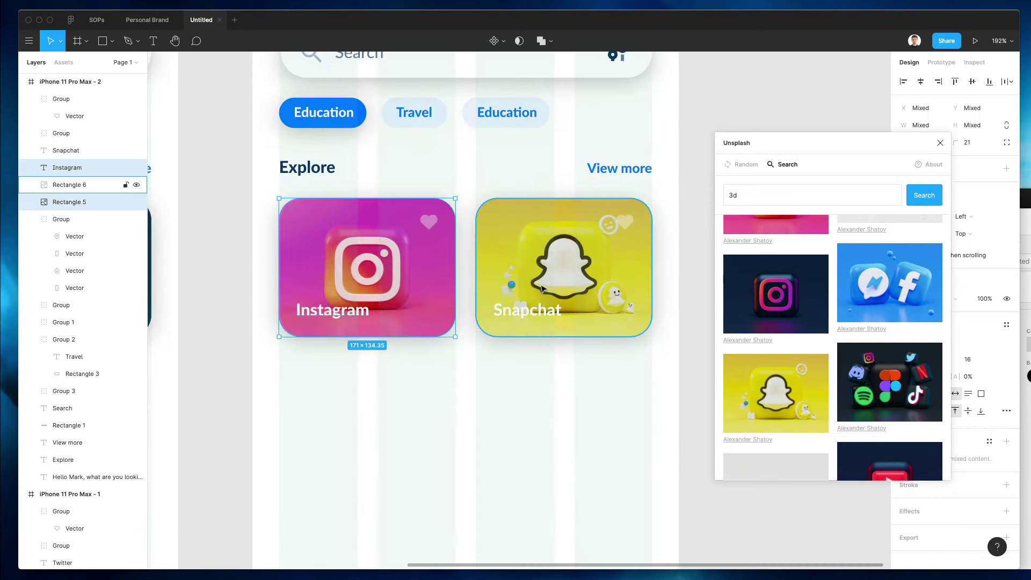
click(534, 315)
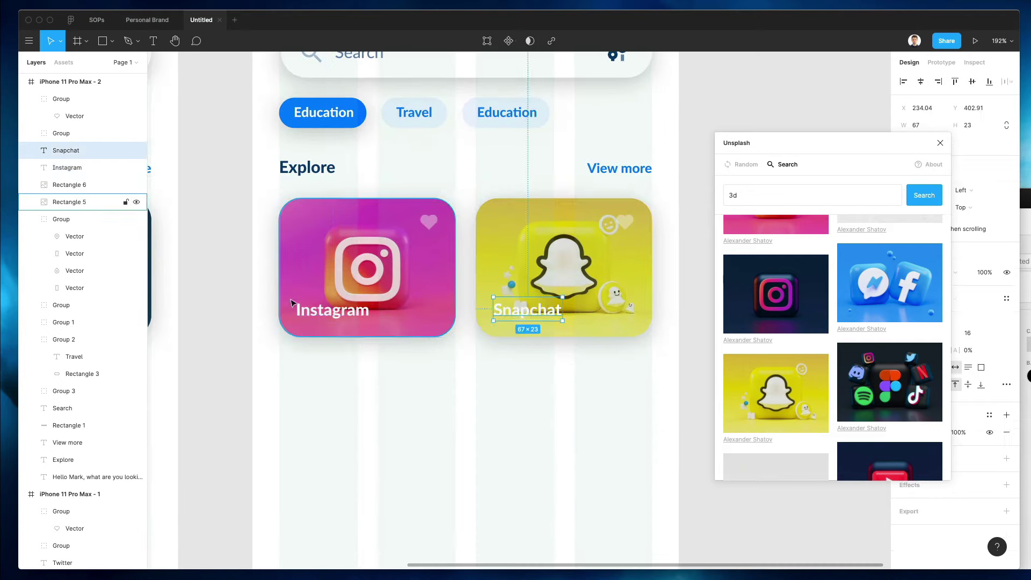
shift+click(342, 310)
key(Delete)
ctrl+scroll(344, 310, down, 4)
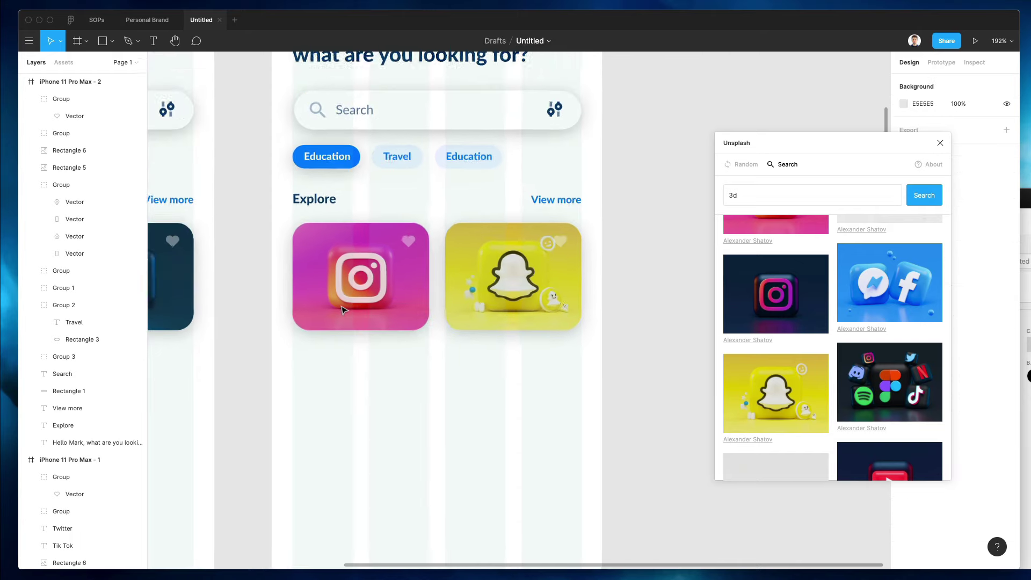
- Duplicate the second frame's whole Explore section, with heading, View more link, hearts and both cards, directly below the original
scroll(505, 322, left, 3)
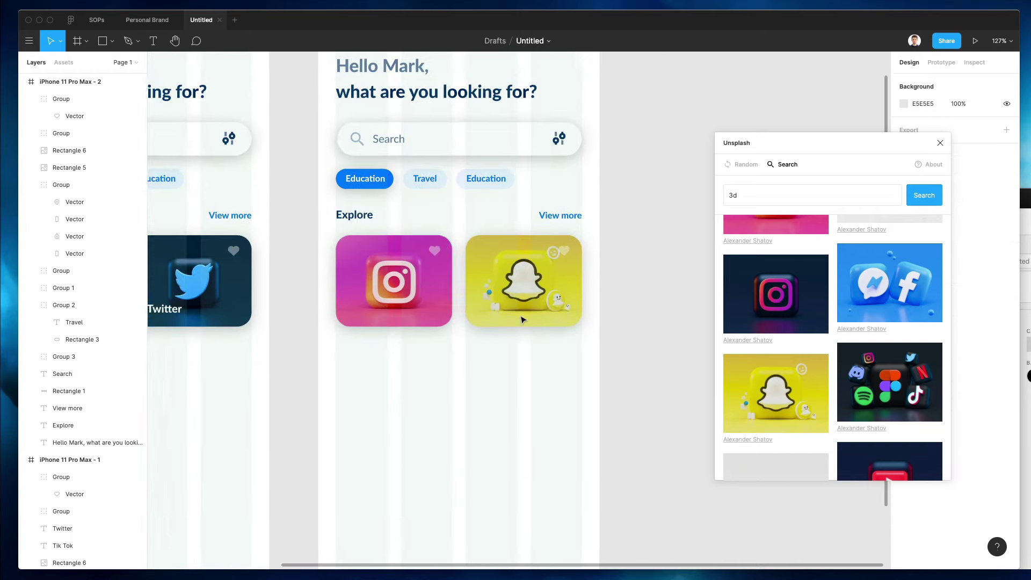
scroll(517, 344, up, 2)
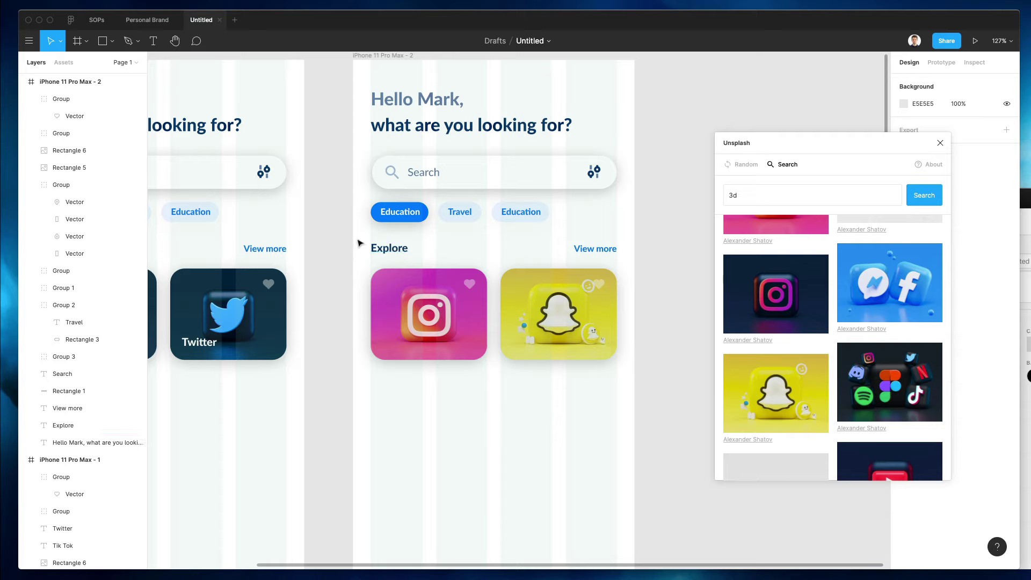
drag(361, 242, 660, 376)
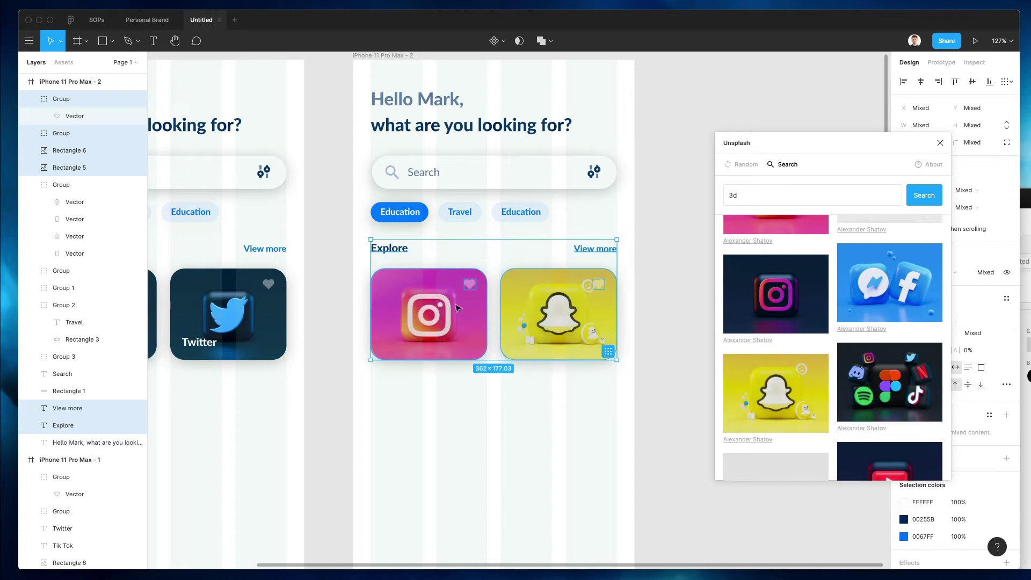
drag(436, 351, 436, 490)
scroll(541, 442, down, 3)
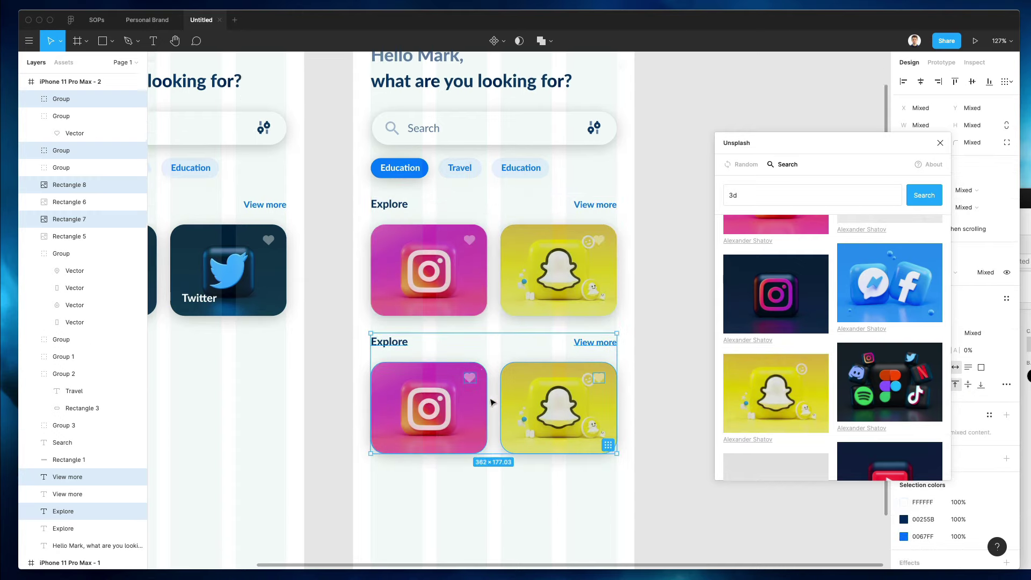
click(541, 442)
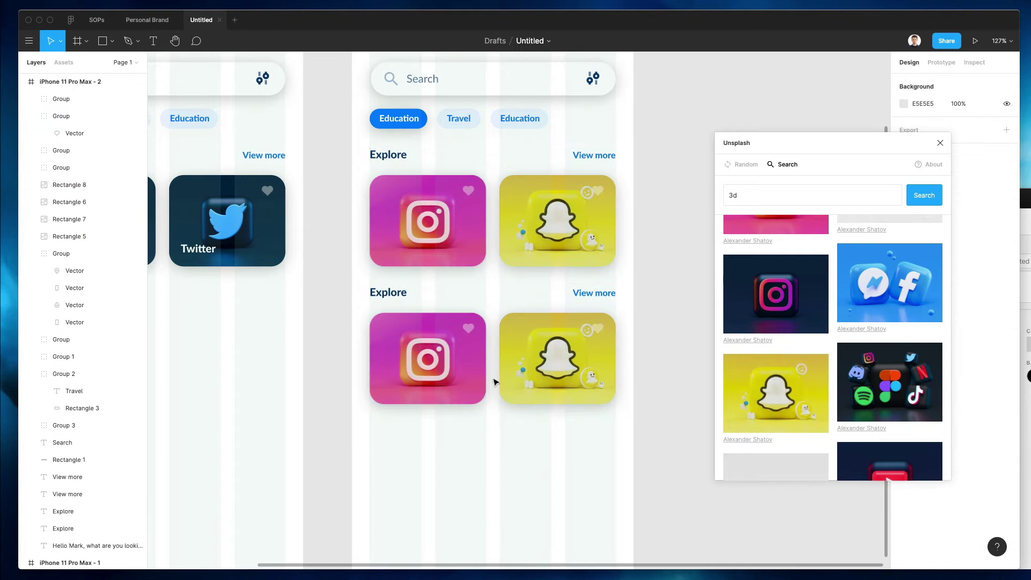
scroll(491, 376, down, 2)
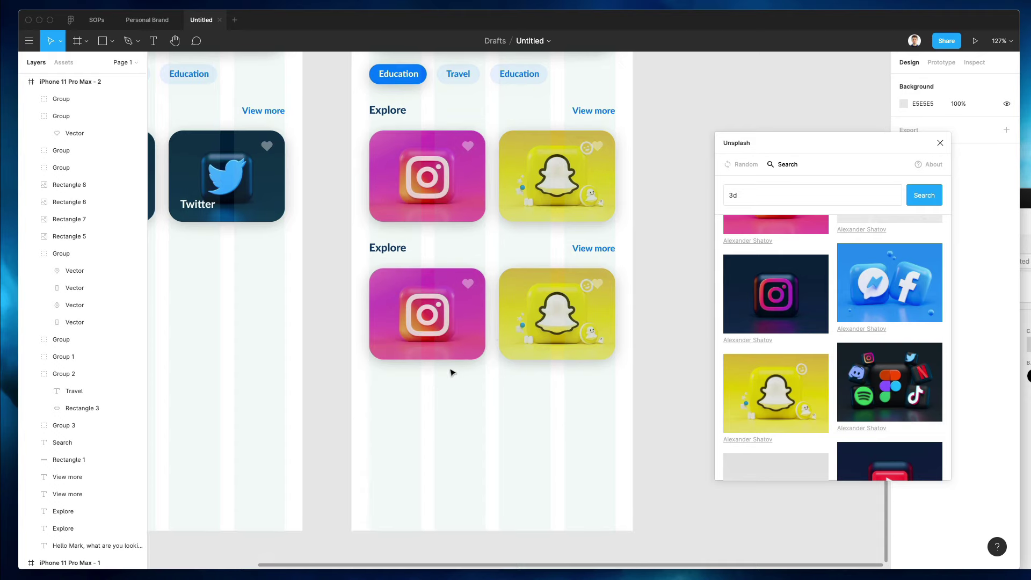
- Remove the Snapchat card and its heart from the lower Explore row and widen the pink card to 362 × 141.06
click(449, 352)
scroll(466, 403, up, 3)
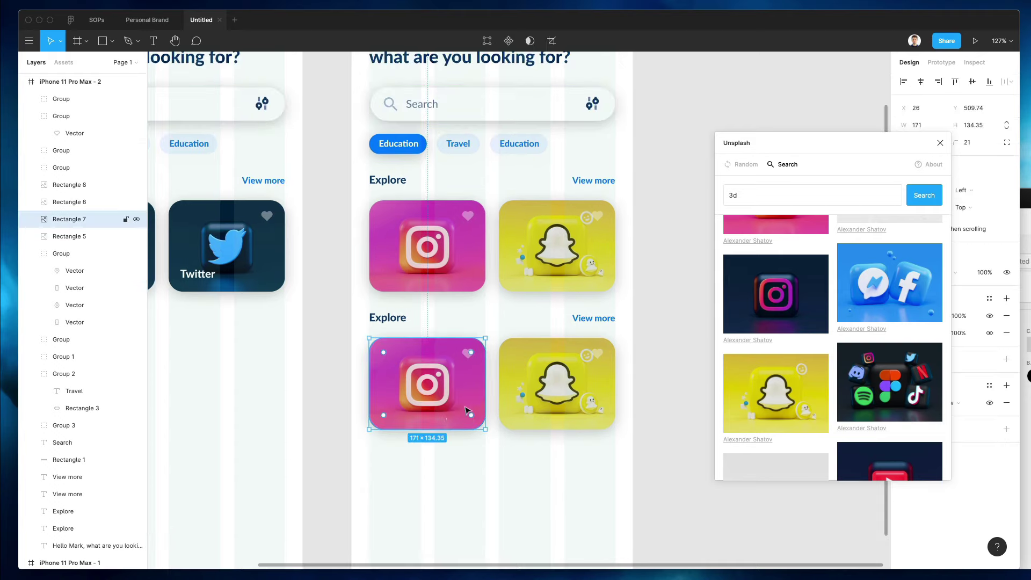
click(528, 394)
key(Delete)
drag(622, 336, 518, 398)
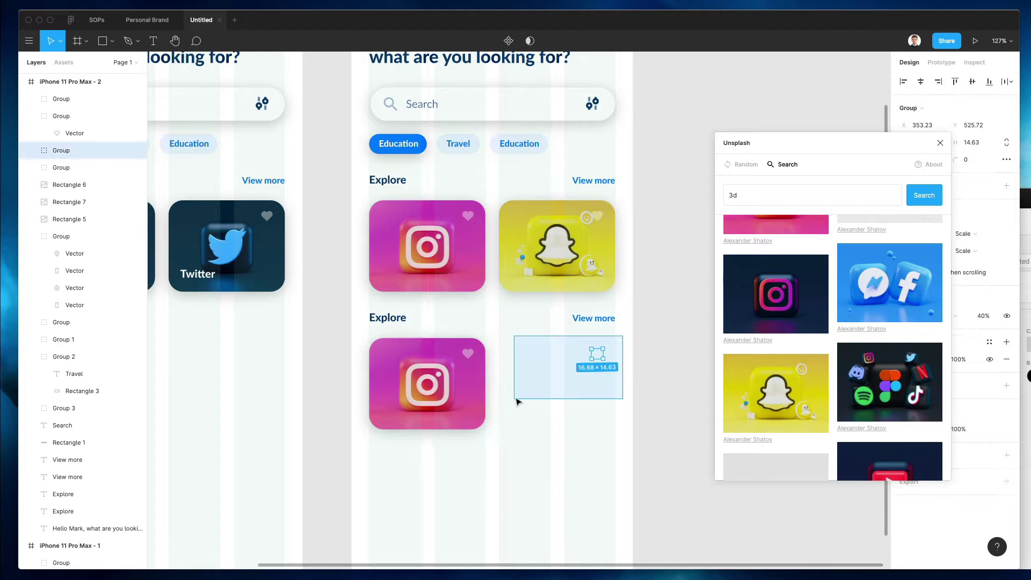
click(482, 395)
drag(485, 430, 616, 433)
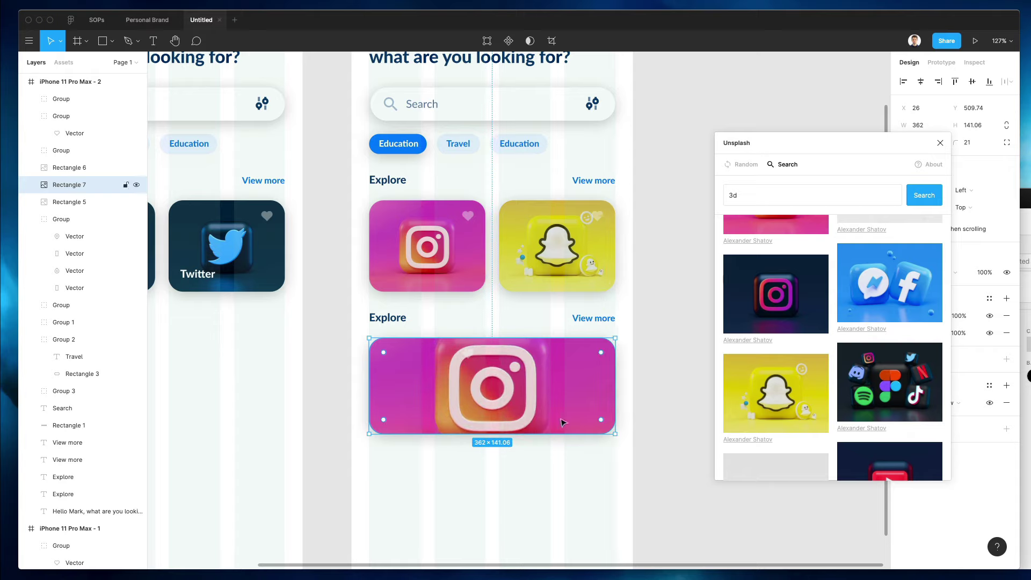
- Place a white-filled copy of the wide card behind it, showing below its lower edge and stretched up to align with its top
key(ctrl+v)
drag(535, 389, 534, 444)
key(ctrl+bracketleft)
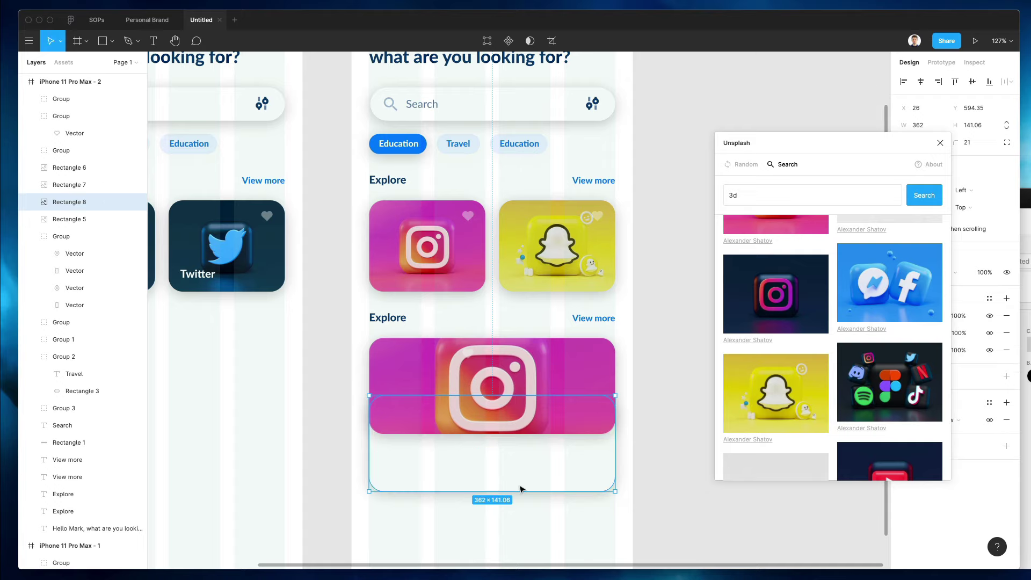
drag(517, 472, 515, 445)
click(514, 409)
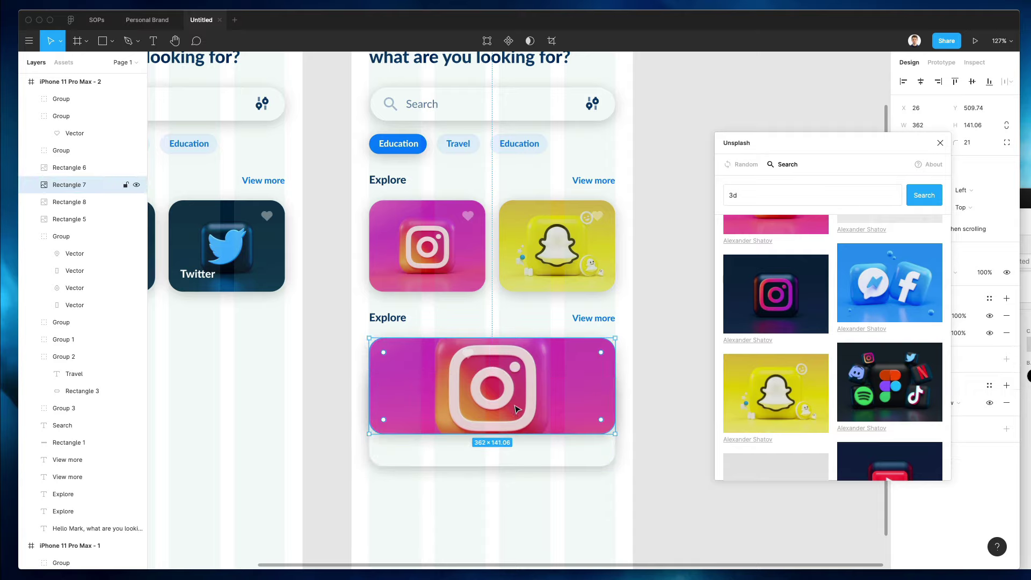
click(500, 451)
drag(499, 369, 499, 337)
click(499, 344)
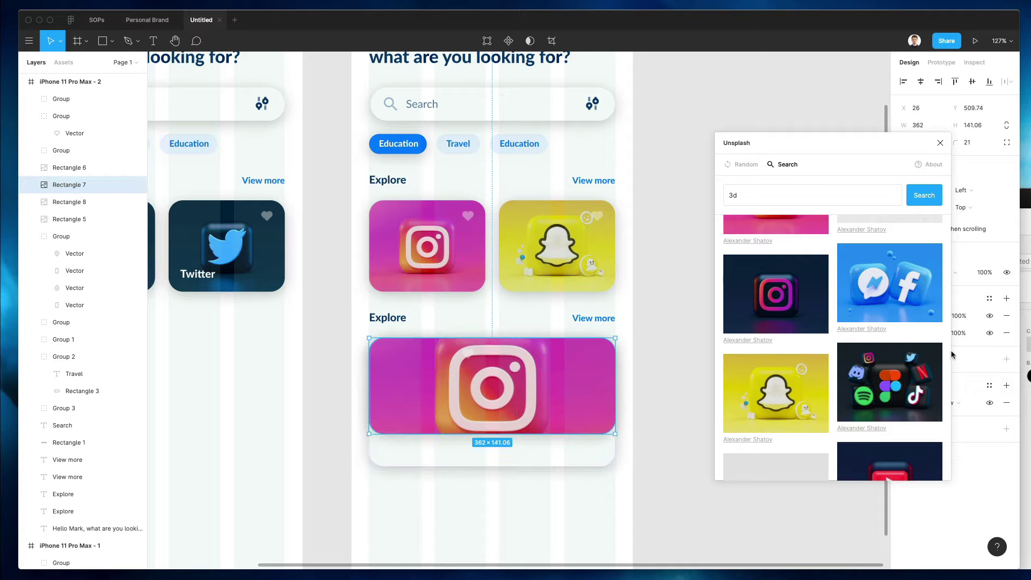
- Try the light blue Twitter image and the red Netflix logo image from Unsplash as the wide card's fill
drag(853, 141, 759, 119)
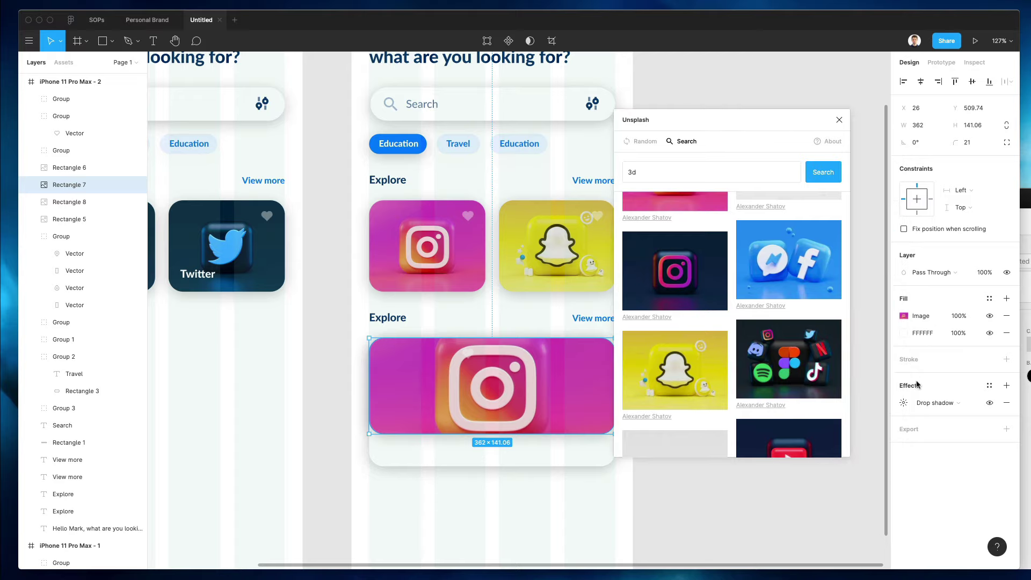
click(904, 403)
scroll(747, 402, down, 5)
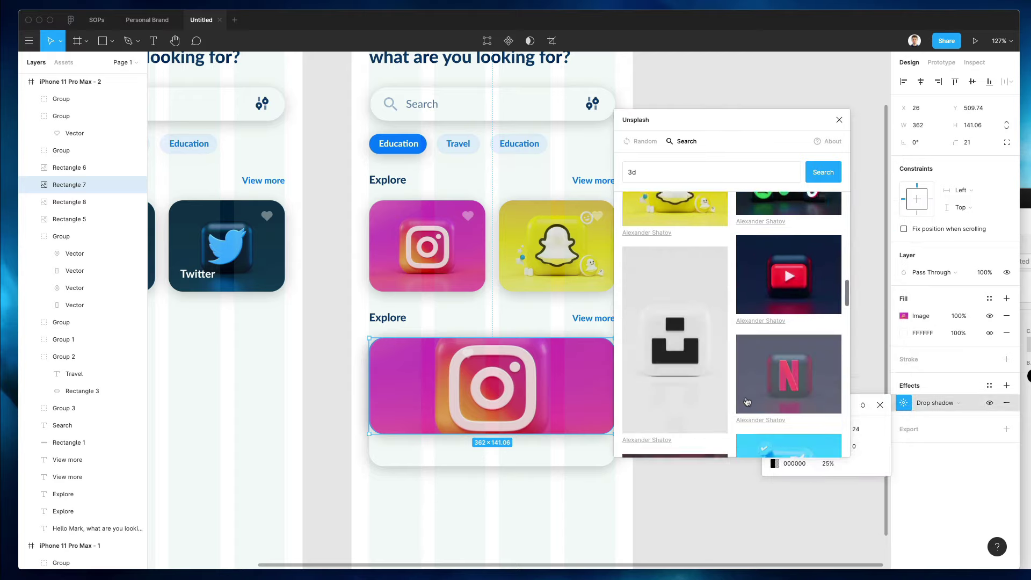
scroll(747, 402, down, 15)
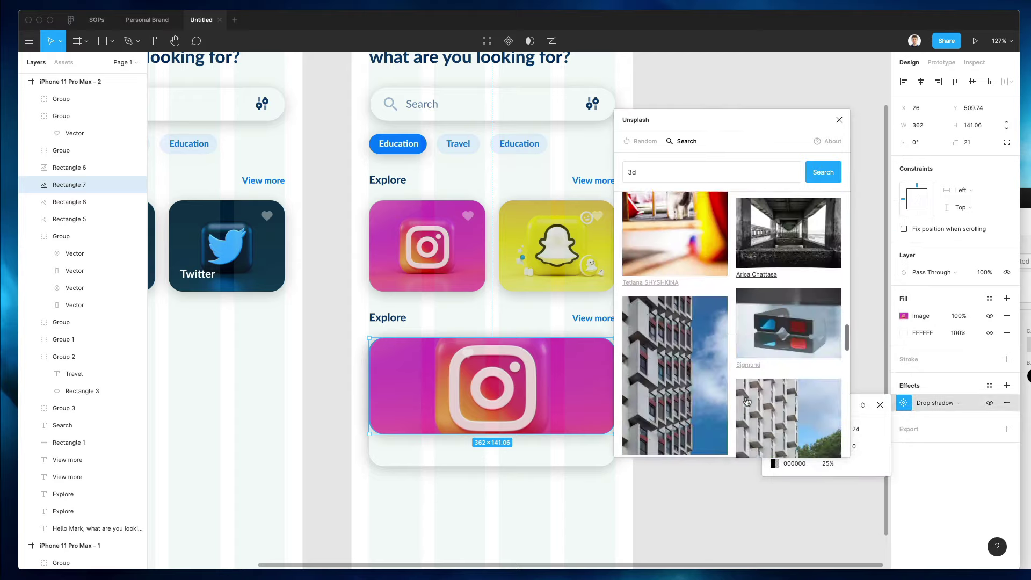
scroll(747, 402, down, 15)
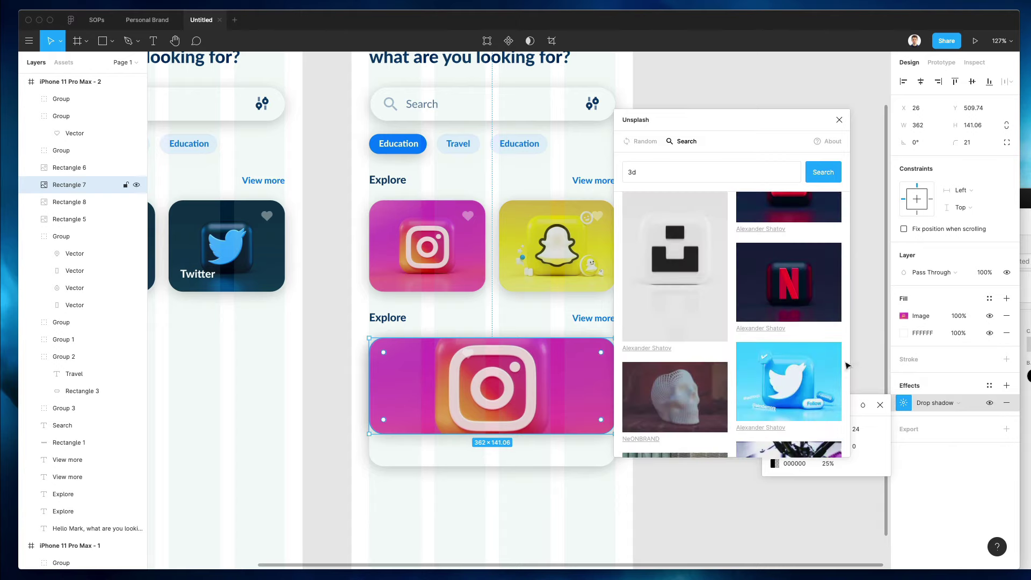
click(784, 373)
scroll(783, 344, up, 1)
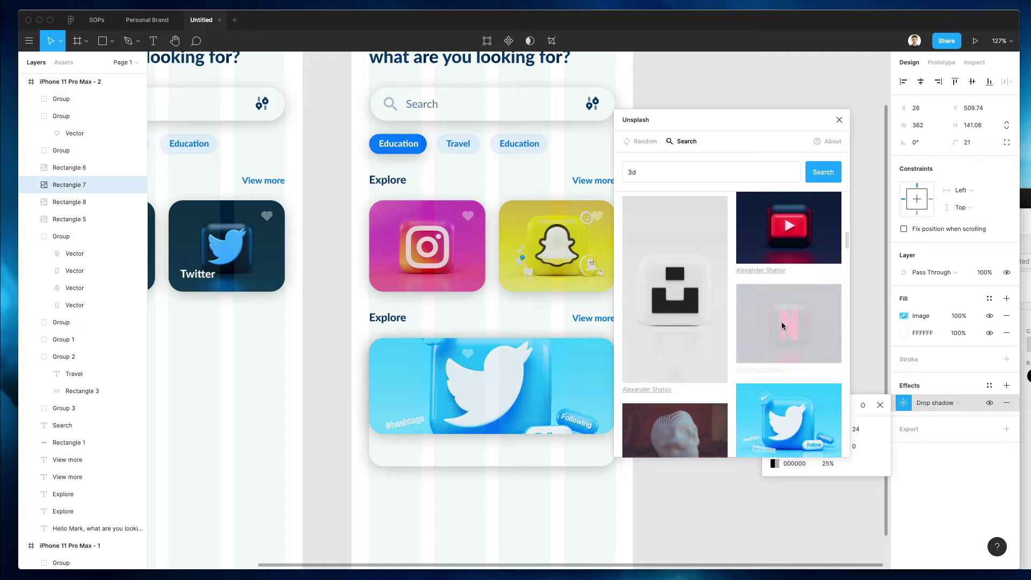
click(782, 323)
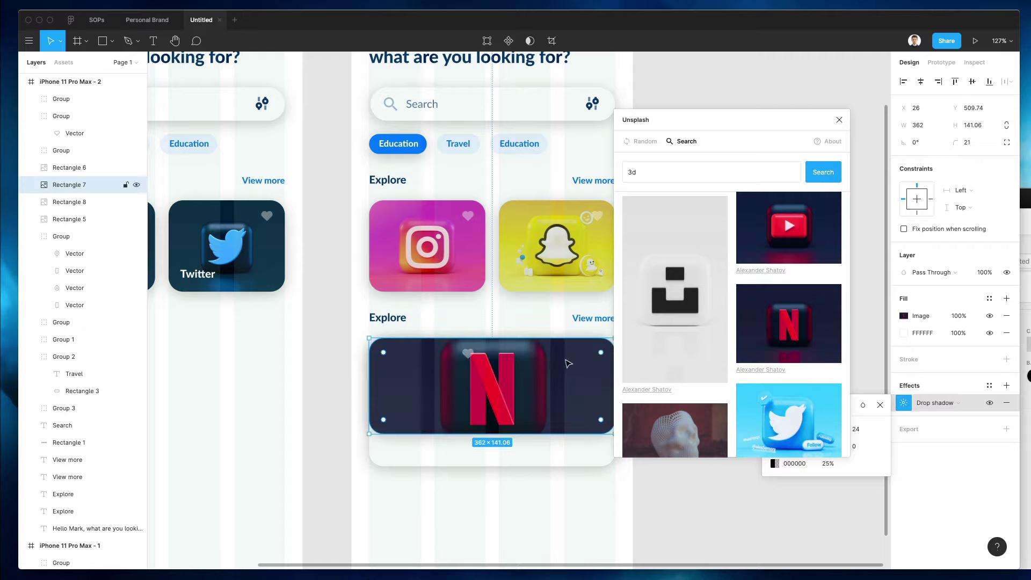
- Try the black multi-logo Unsplash image on the wide card, replacing it with the blue Messenger and Facebook logo image
scroll(570, 365, down, 1)
scroll(572, 365, up, 3)
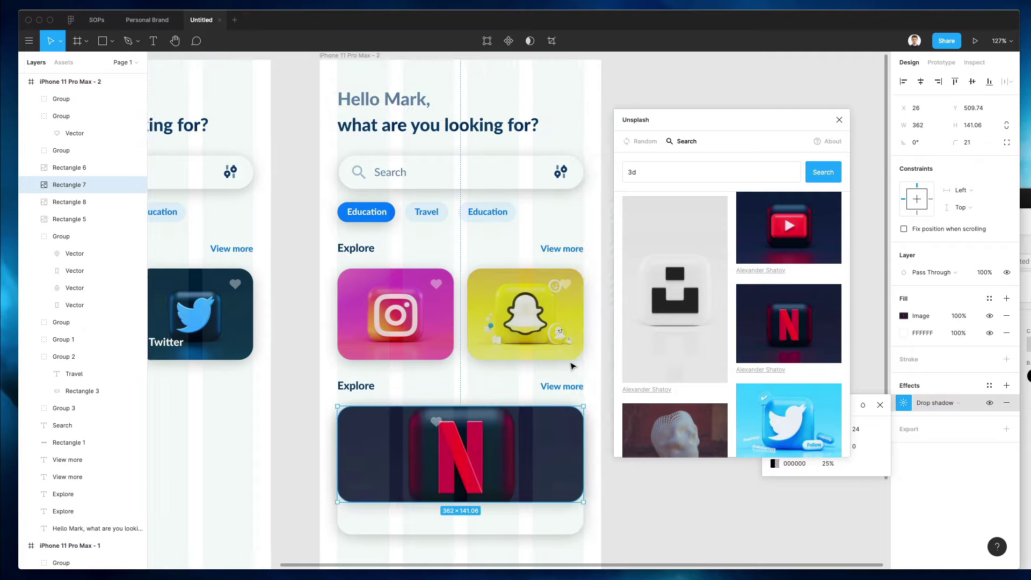
scroll(572, 365, right, 2)
scroll(698, 361, up, 2)
scroll(699, 361, up, 2)
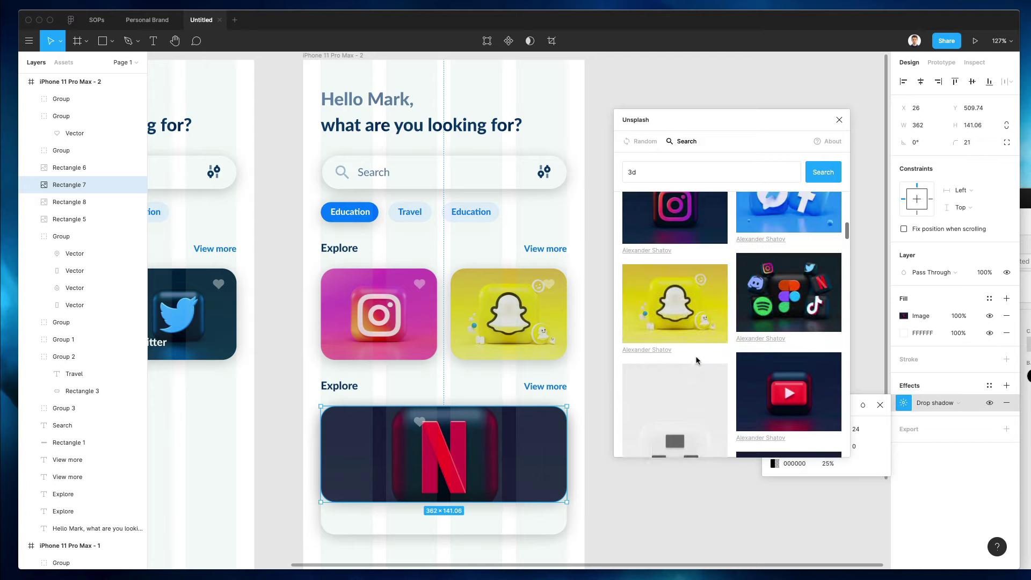
click(769, 298)
scroll(774, 280, up, 2)
scroll(778, 264, up, 1)
click(781, 278)
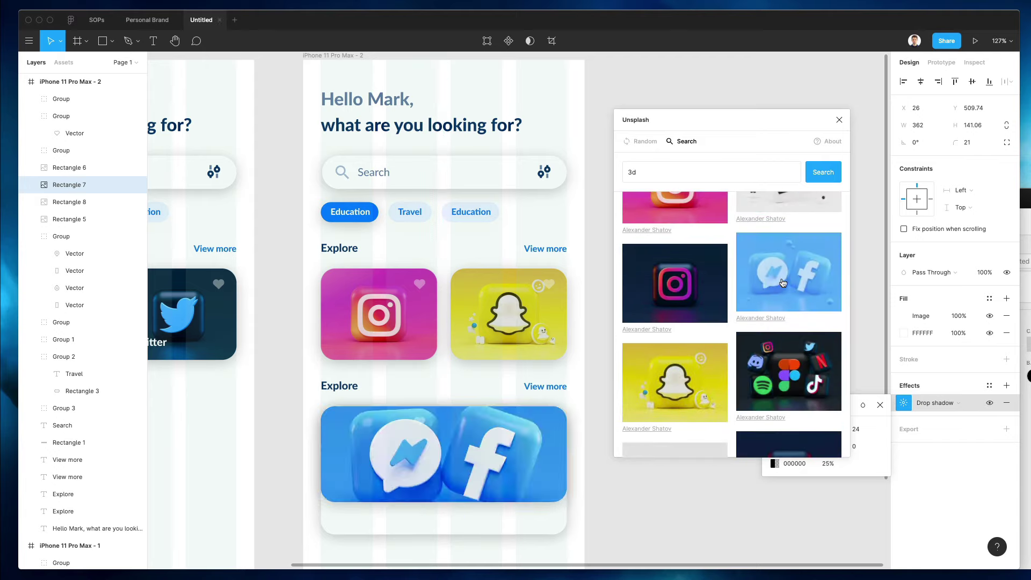
- Increase the blue image card's height to 180.42 and move it with its white backing card down, clear of the Explore heading
scroll(389, 442, down, 4)
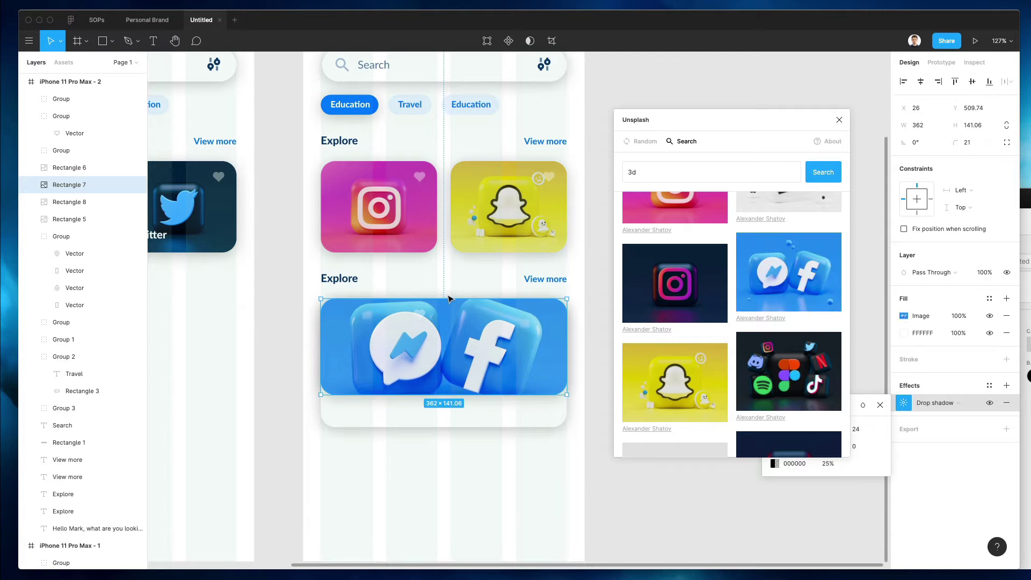
drag(449, 298, 449, 286)
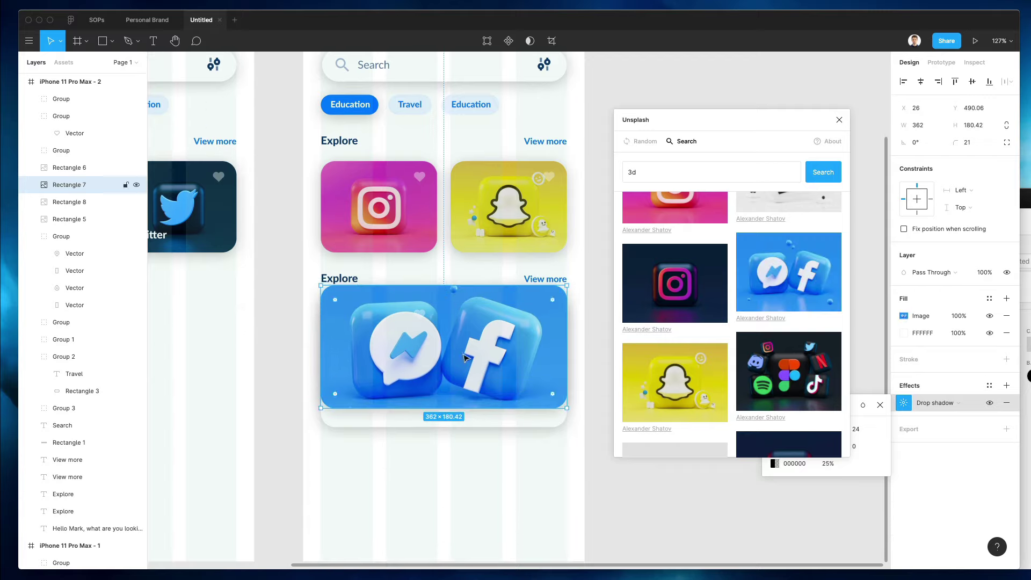
shift+click(438, 416)
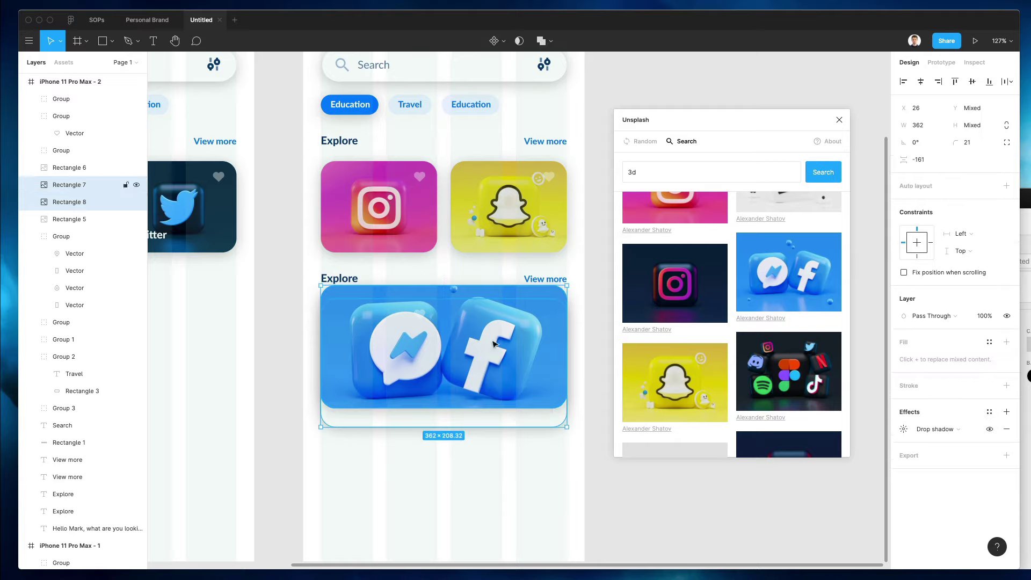
drag(495, 344, 494, 362)
click(453, 490)
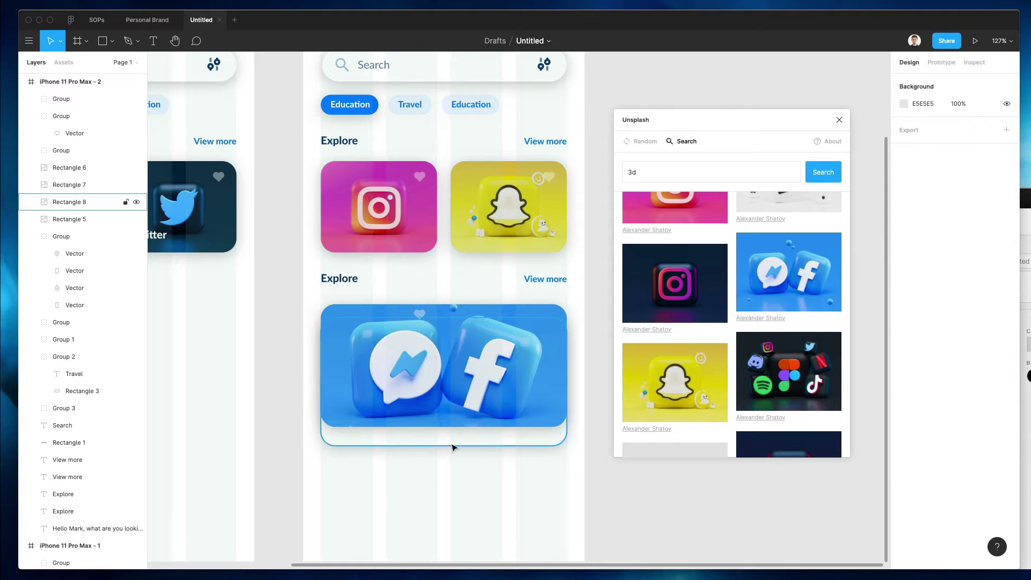
- Align the white backing card's top with the image card at Y 517.64 and extend it downward to 362 × 258
click(453, 447)
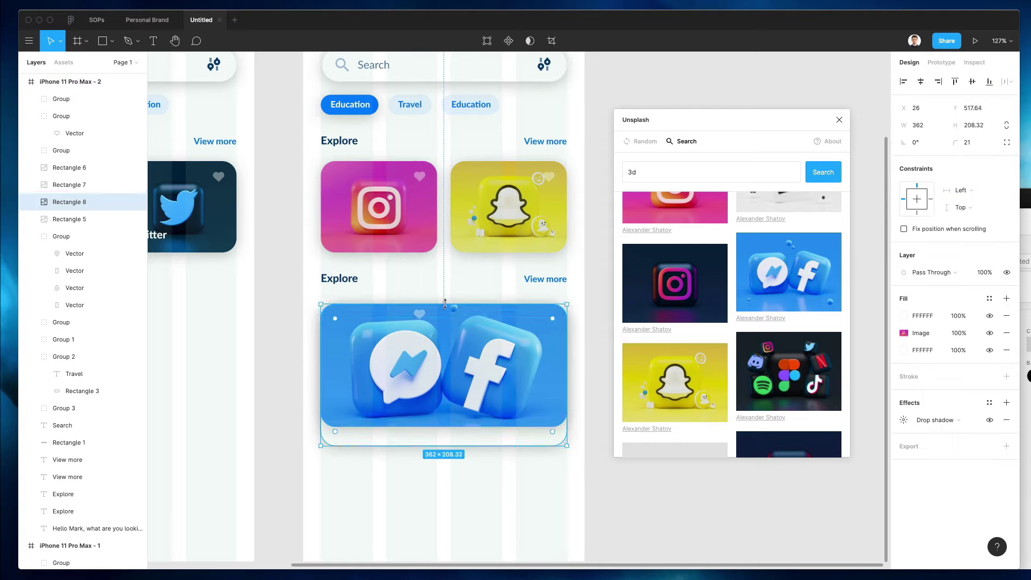
click(467, 289)
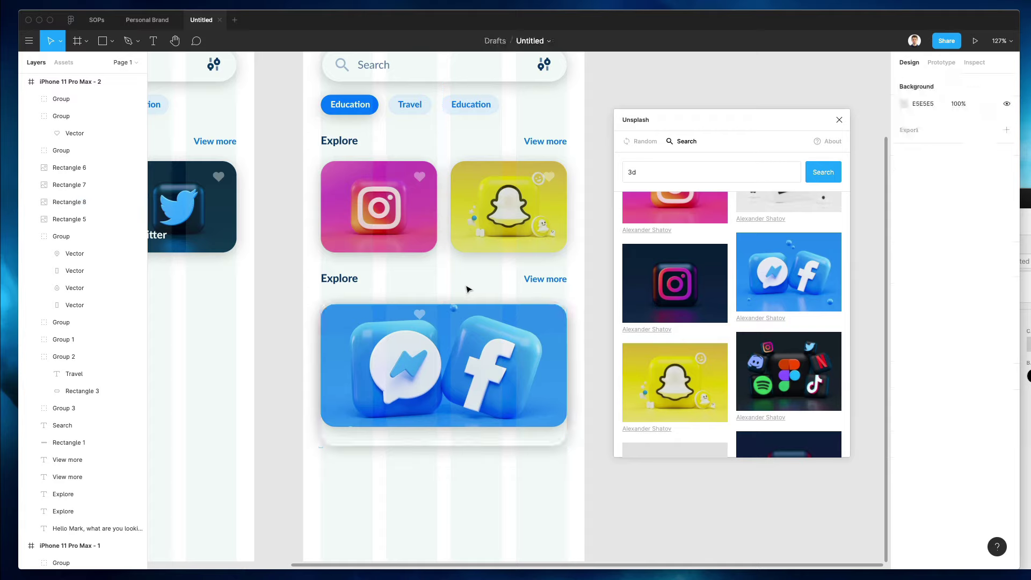
click(428, 439)
drag(428, 446, 428, 479)
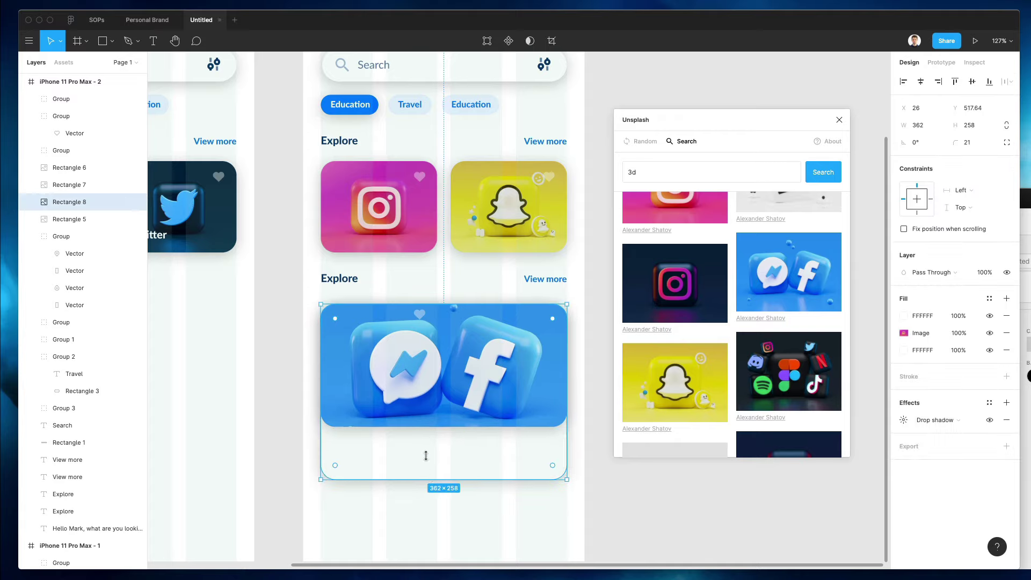
- Square off the two bottom corners of the Messenger/Facebook image rectangle by reducing their corner radius to 0
double_click(415, 396)
click(398, 397)
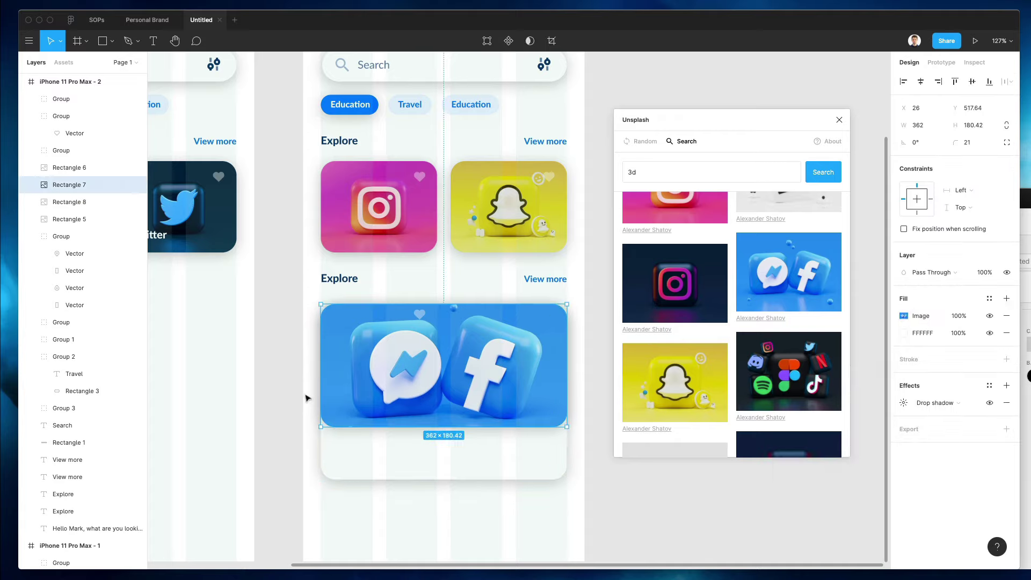
double_click(375, 395)
click(338, 413)
drag(339, 413, 324, 428)
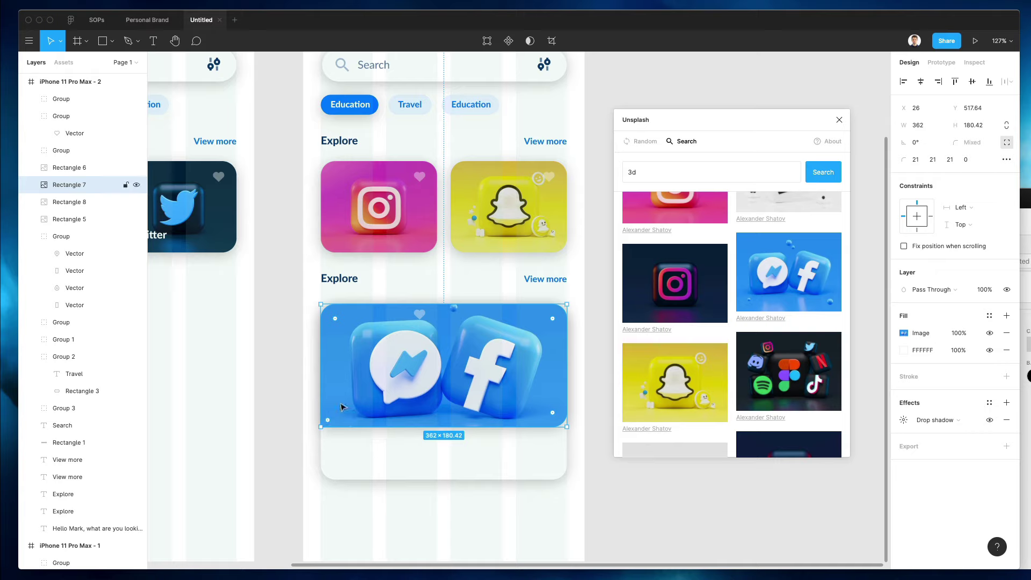
drag(554, 414, 580, 433)
drag(557, 415, 571, 426)
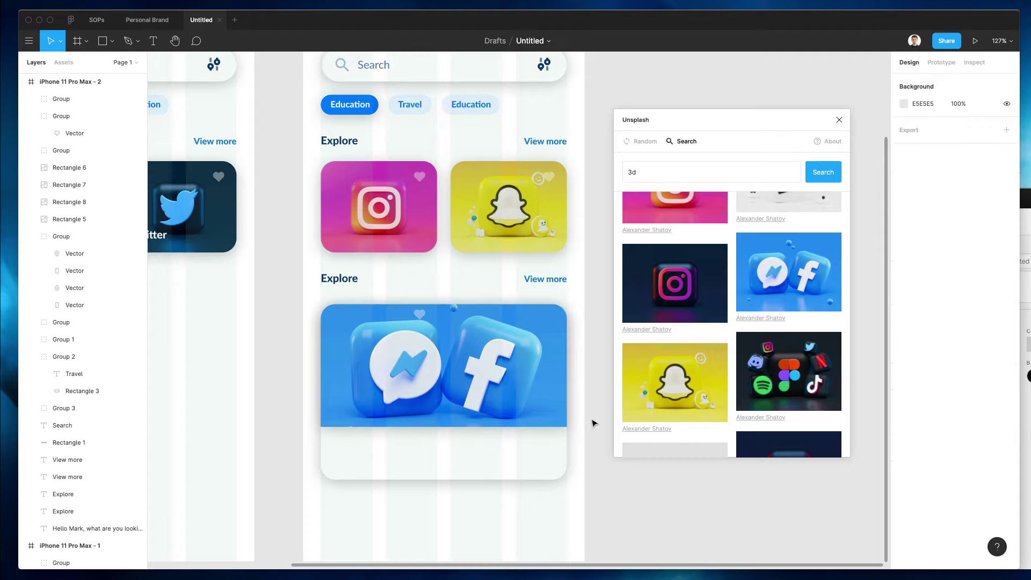
- Hide the drop shadow effect on the Messenger/Facebook image rectangle
click(586, 413)
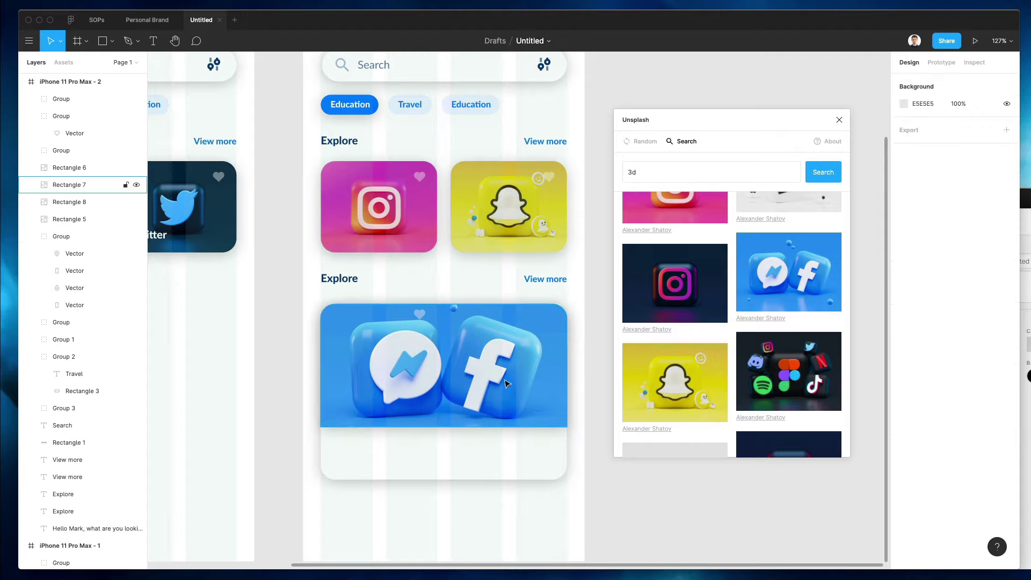
click(467, 402)
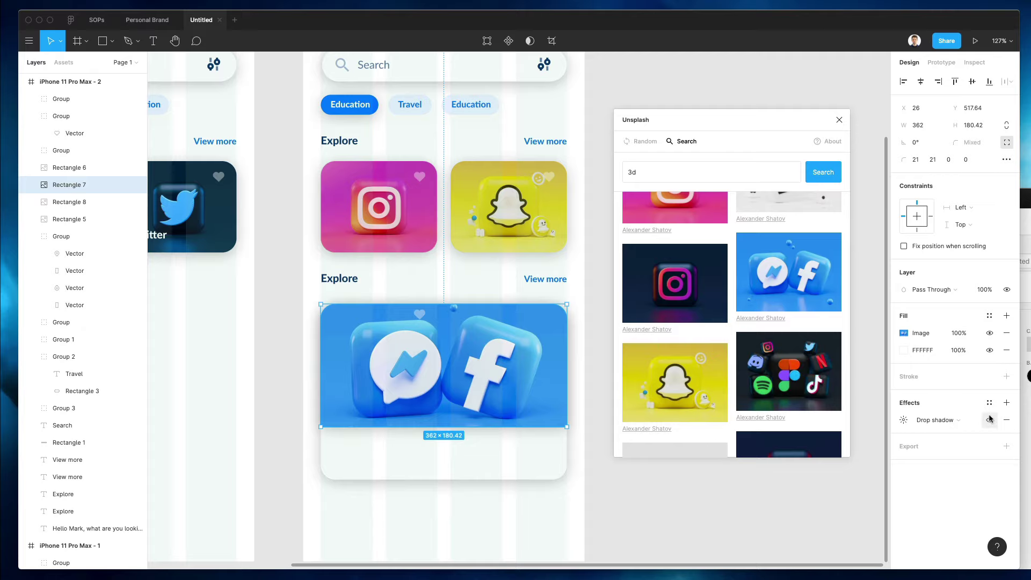
click(591, 463)
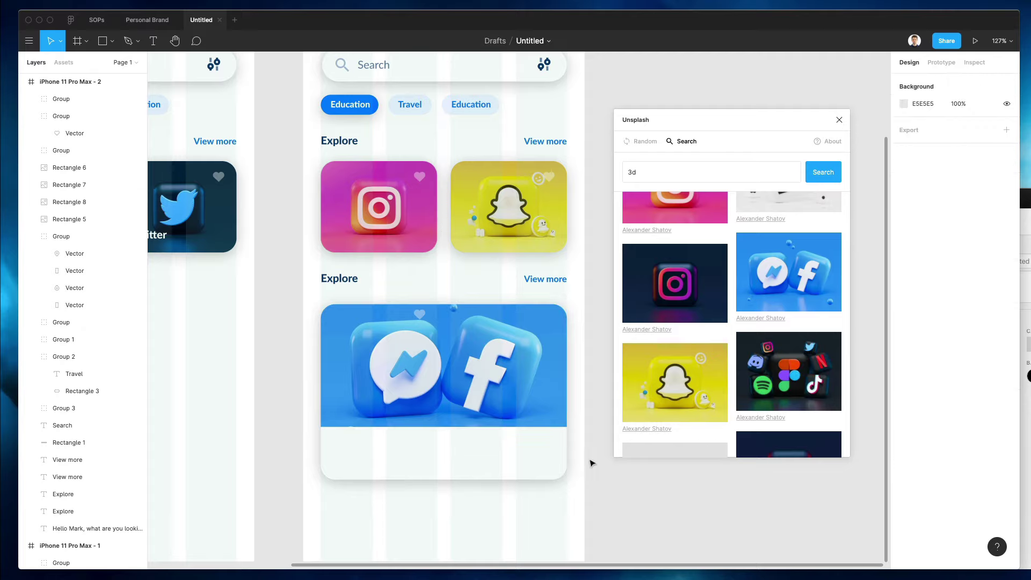
- Hide the four-column layout grid of the iPhone 11 Pro Max - 2 frame
scroll(522, 272, down, 3)
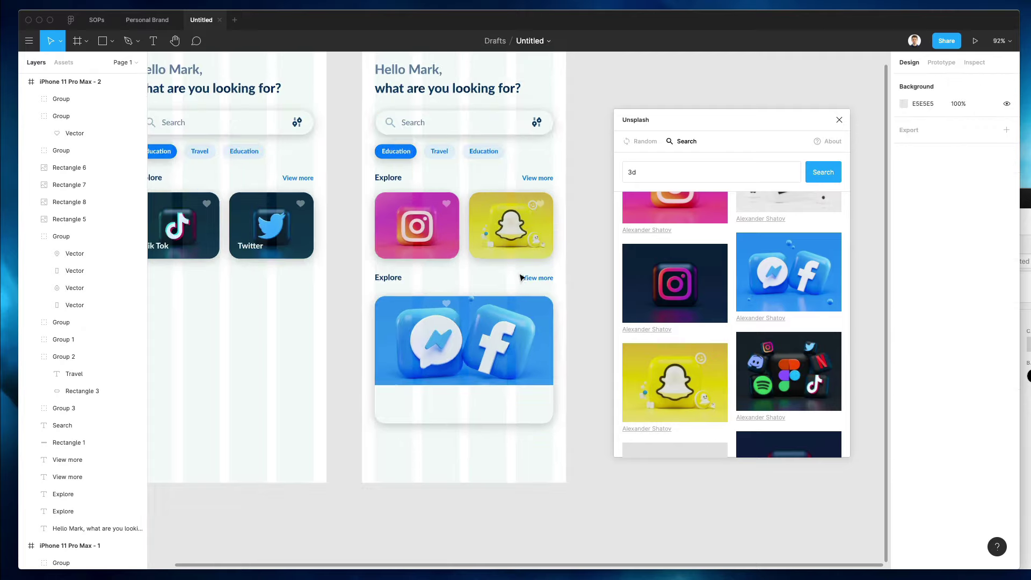
scroll(473, 218, up, 3)
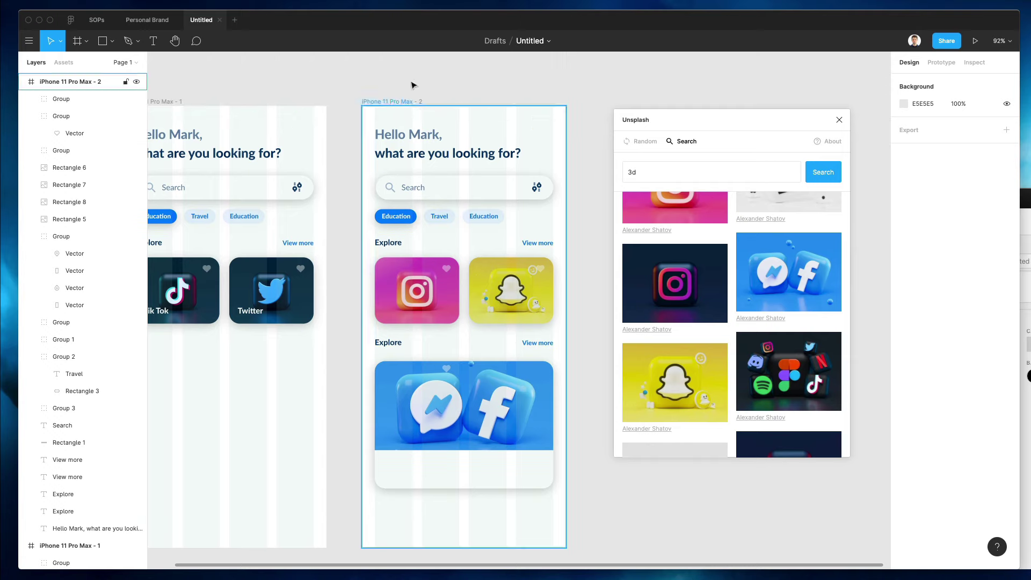
click(397, 102)
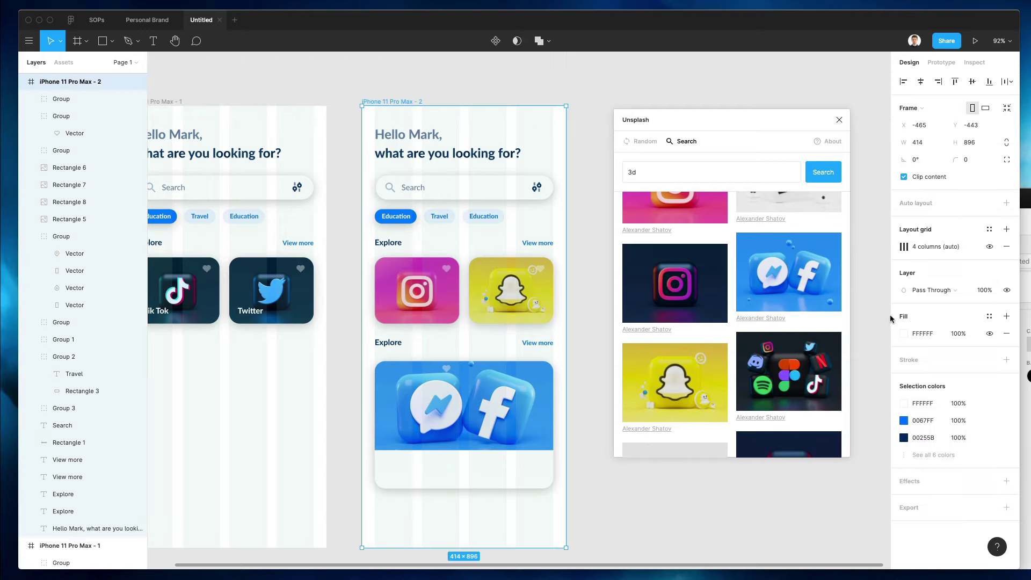
click(989, 248)
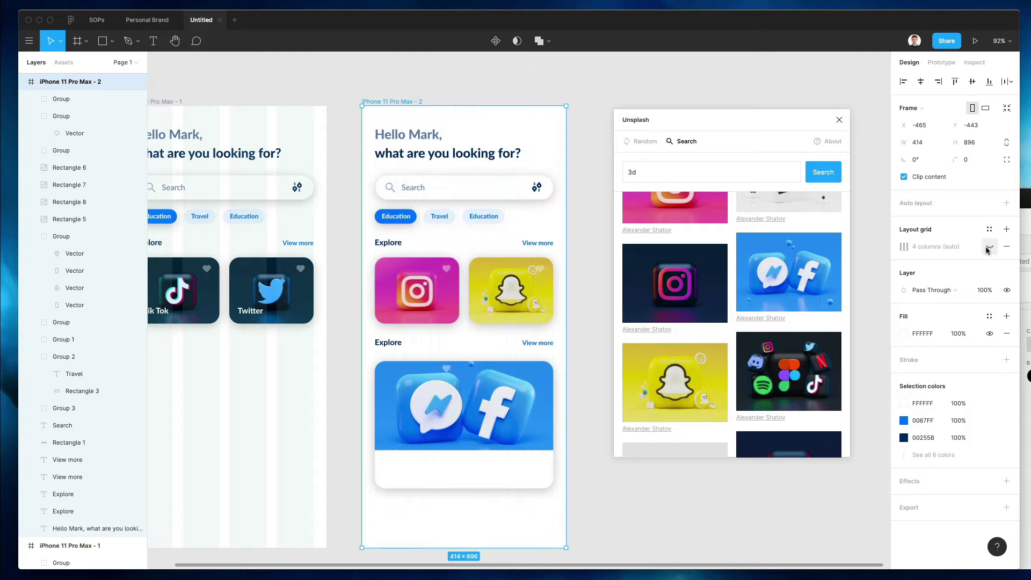
click(586, 448)
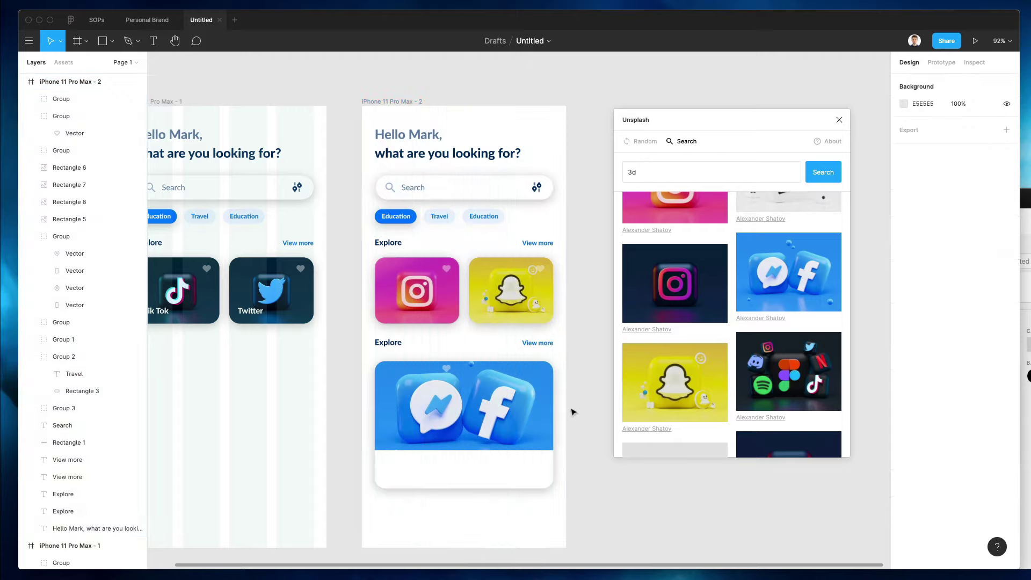
- Shorten the white card behind the Messenger/Facebook image to about 249 px high and try reducing the image's height to 160.42
scroll(566, 408, down, 1)
scroll(566, 408, down, 2)
scroll(566, 408, up, 5)
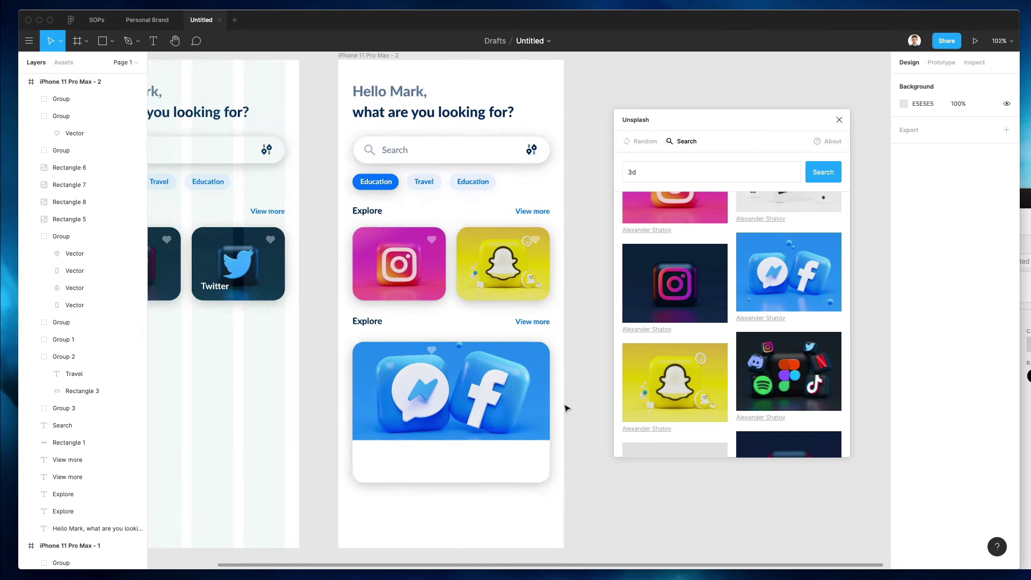
scroll(406, 465, up, 3)
click(427, 495)
drag(427, 495, 426, 493)
click(398, 398)
scroll(484, 408, left, 2)
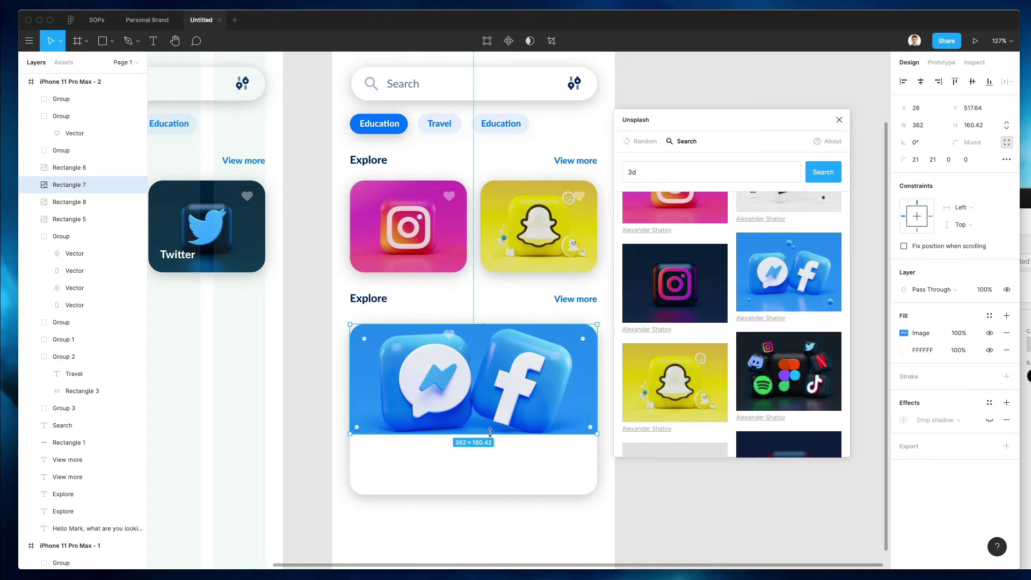
- Dismiss the Dike GoSign update notice and delete the heart icon from the Messenger/Facebook image
click(450, 334)
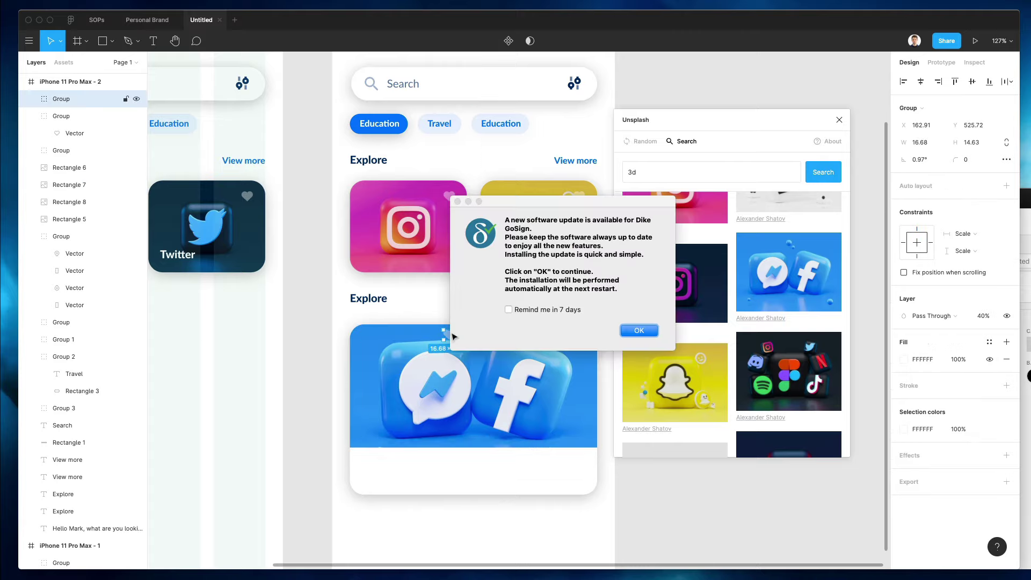
click(458, 202)
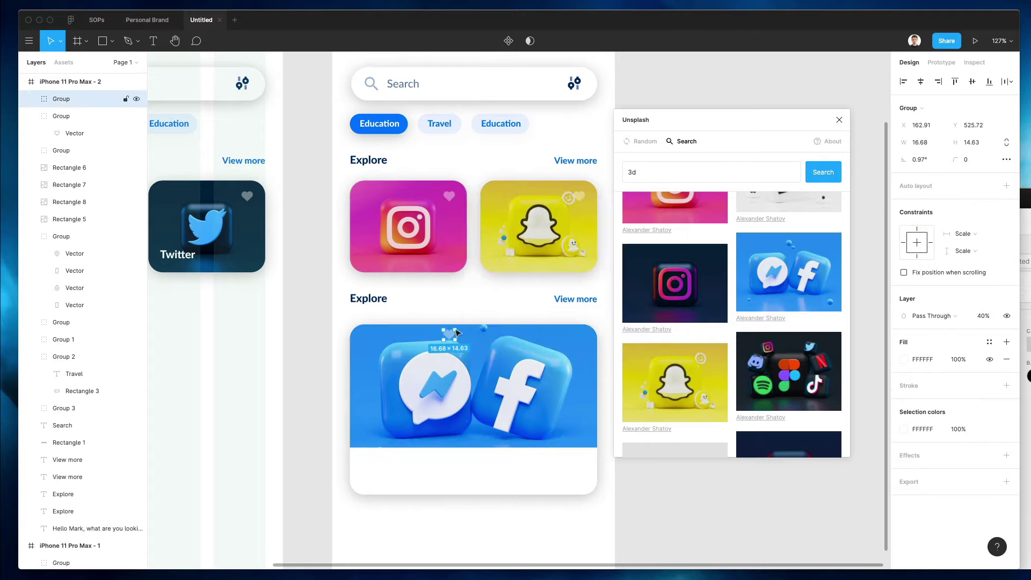
key(Delete)
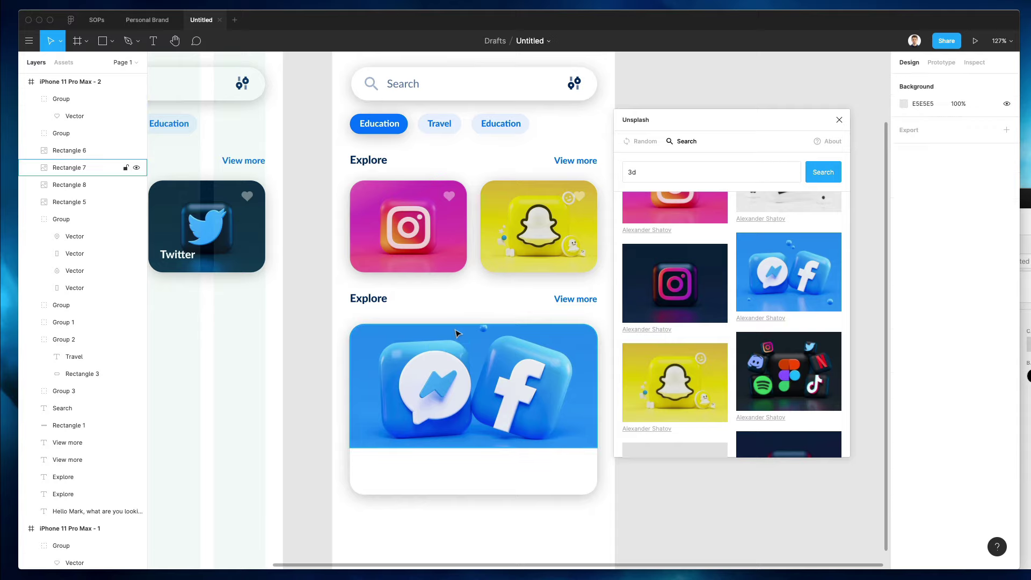
- Switch the Messenger/Facebook image fill to Crop and shift the picture slightly upward inside its rectangle
click(483, 380)
click(904, 333)
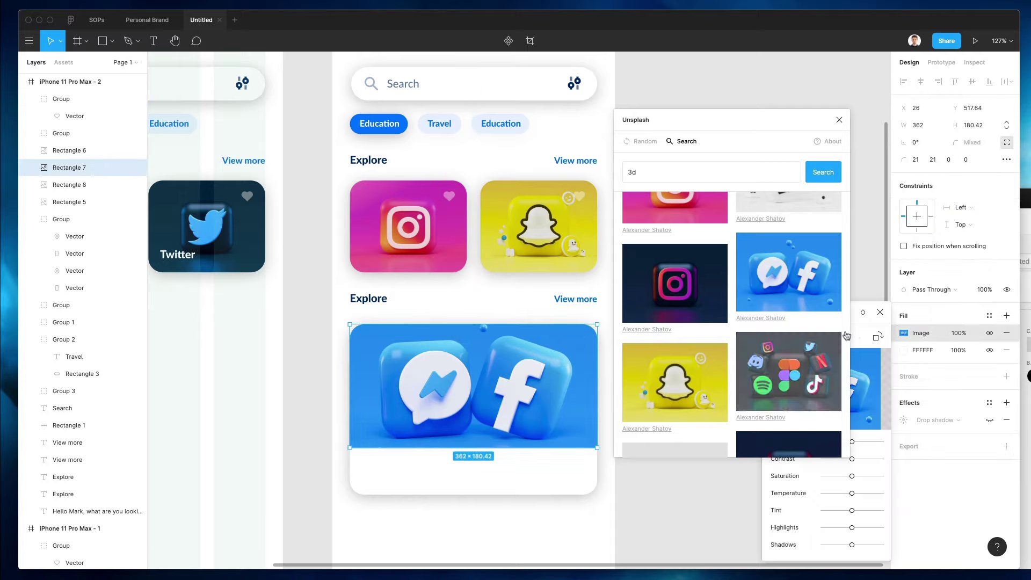
drag(802, 120, 723, 85)
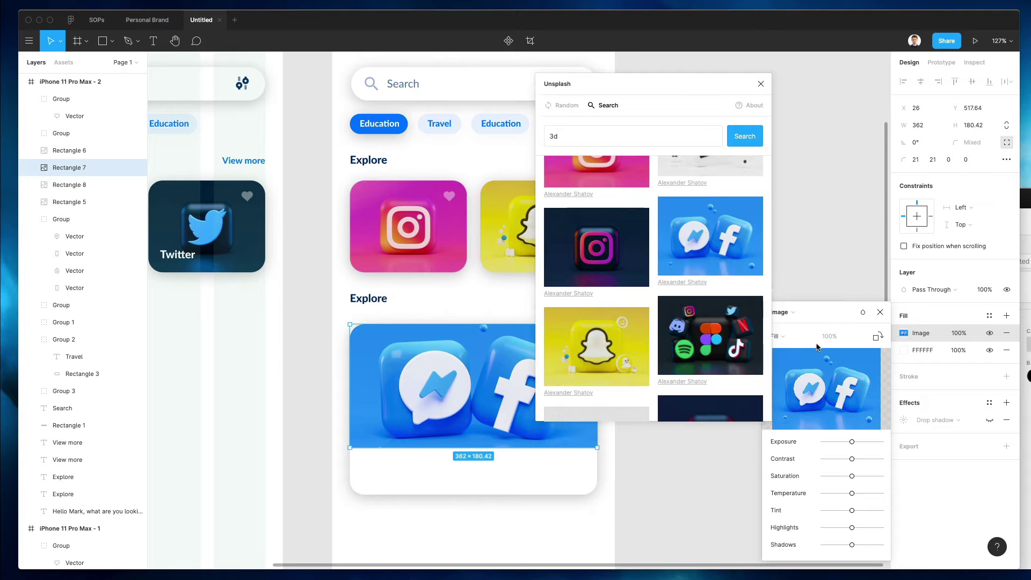
click(790, 336)
click(808, 360)
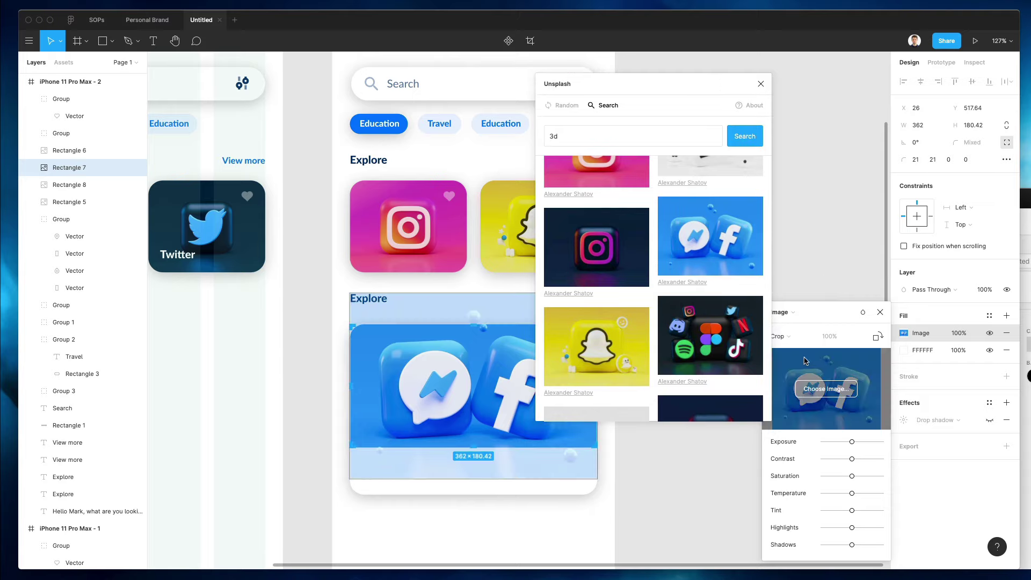
scroll(489, 380, left, 1)
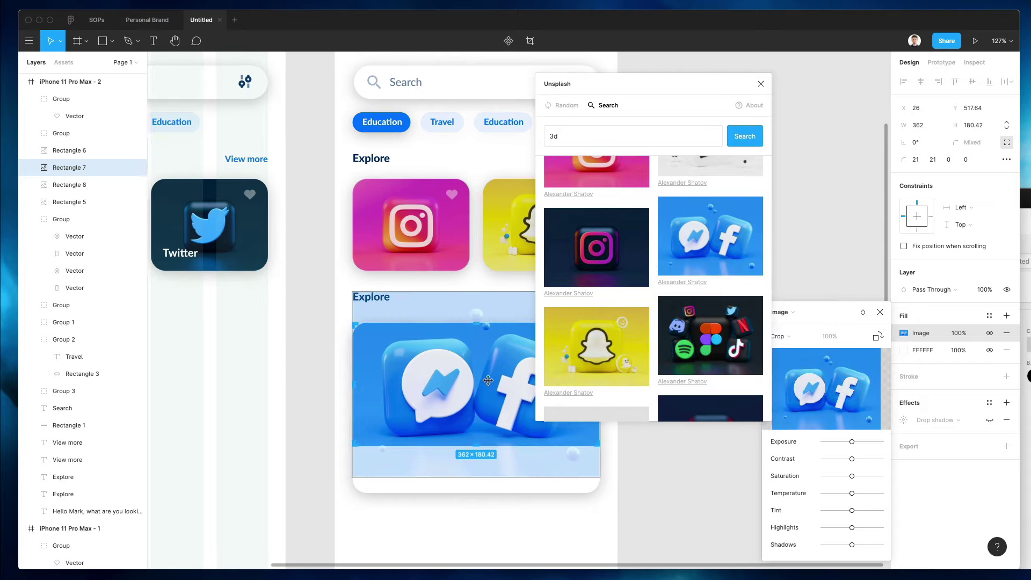
scroll(488, 380, up, 1)
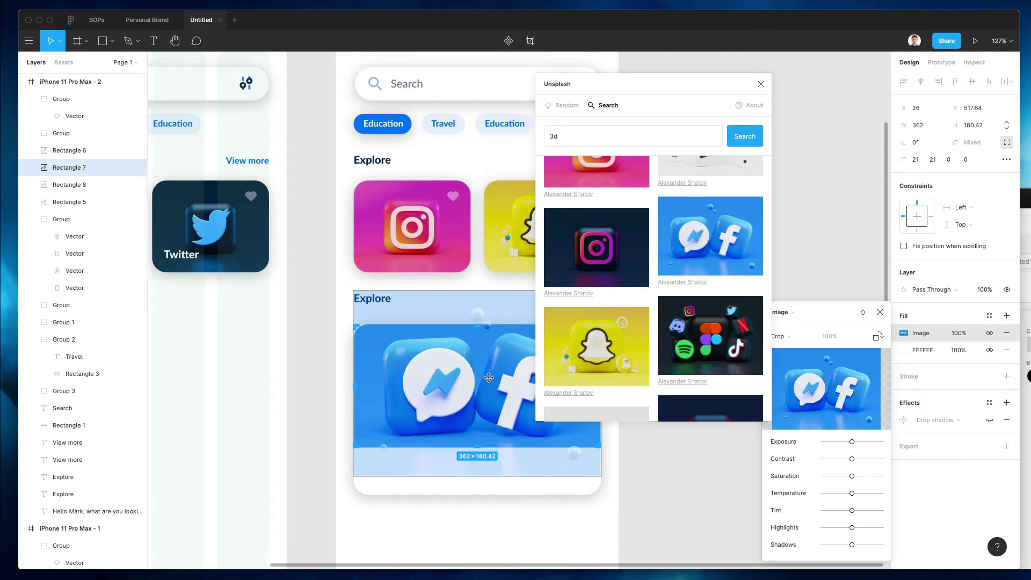
scroll(489, 378, left, 1)
key(Escape)
scroll(421, 303, up, 1)
click(422, 303)
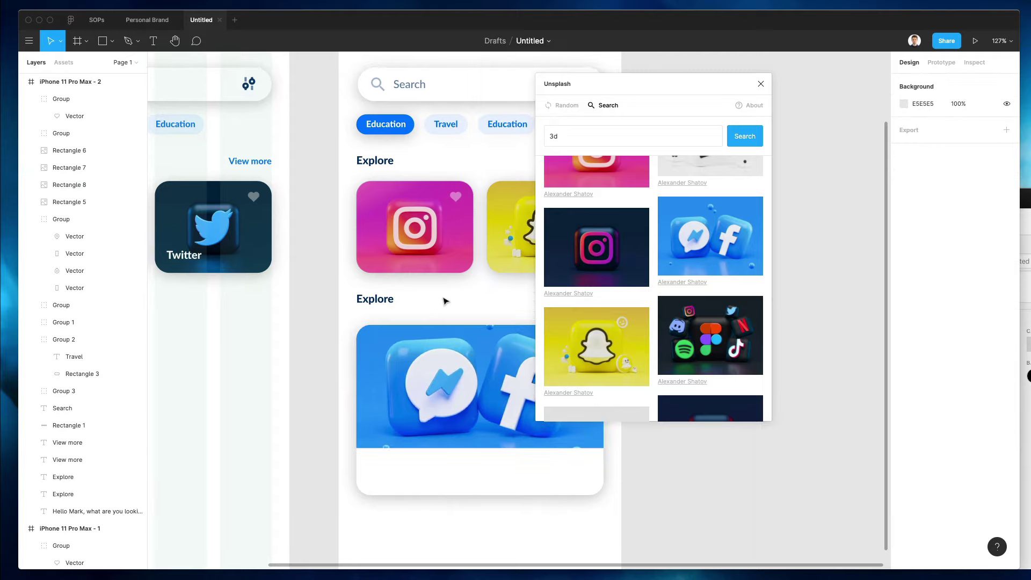
- Close the Unsplash plugin window and delete the Messenger/Facebook image together with the white card behind it
click(761, 85)
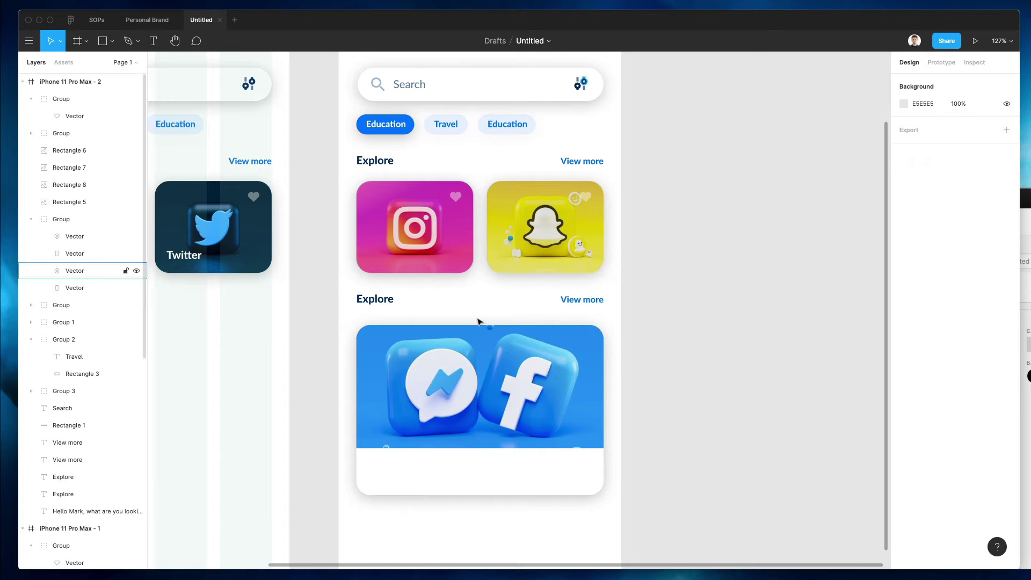
click(516, 339)
click(645, 360)
click(563, 368)
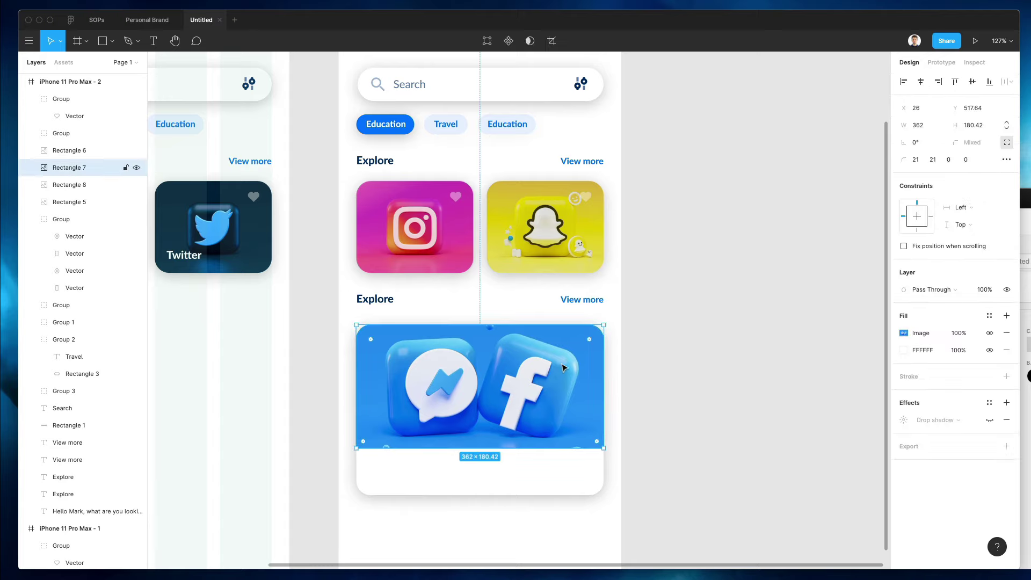
shift+click(543, 457)
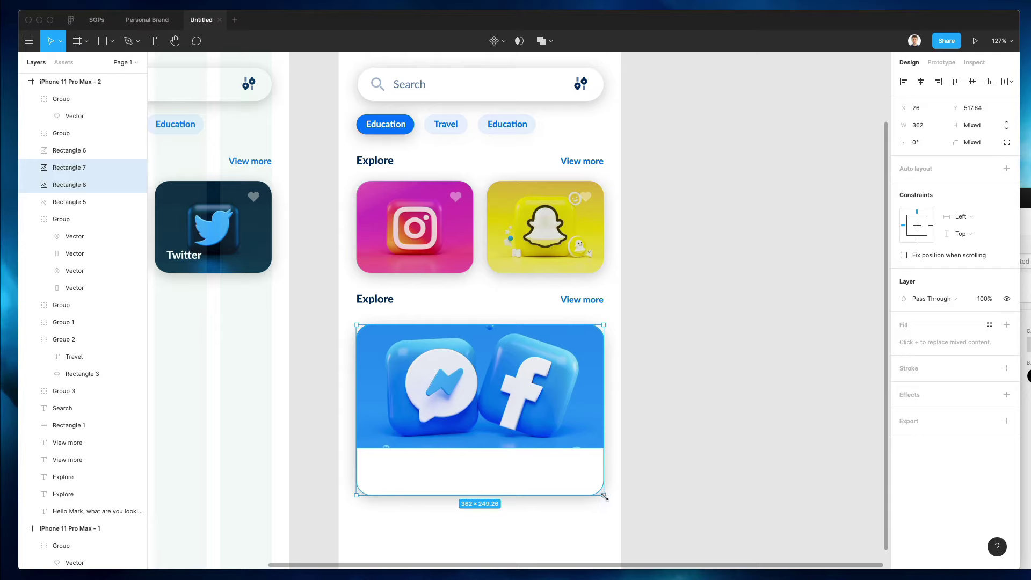
drag(605, 496, 456, 477)
key(ctrl+z)
scroll(743, 232, down, 3)
scroll(744, 235, up, 3)
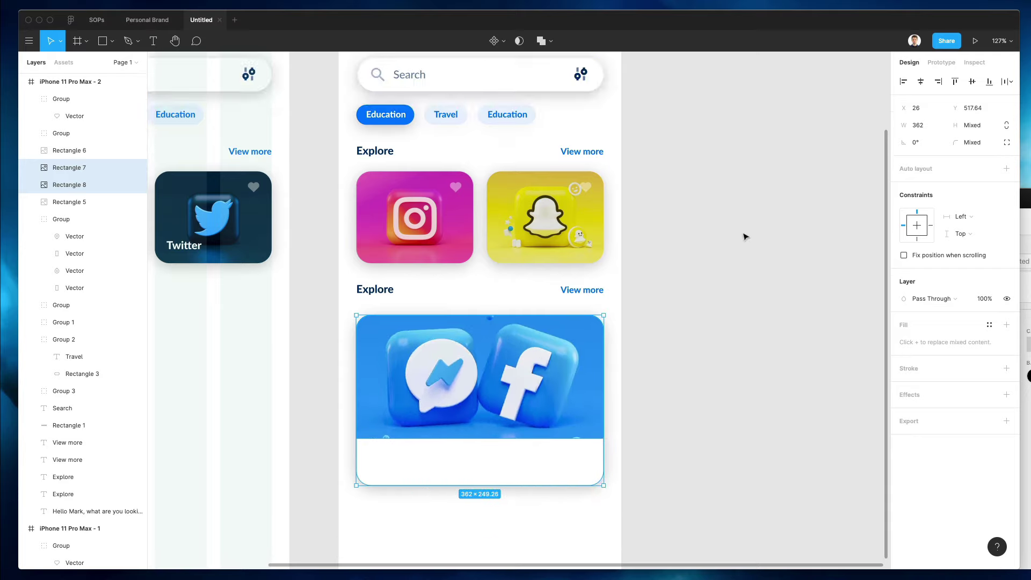
key(Delete)
- Try duplicating the Instagram and Snapchat cards with their hearts below the second Explore heading
scroll(744, 235, left, 2)
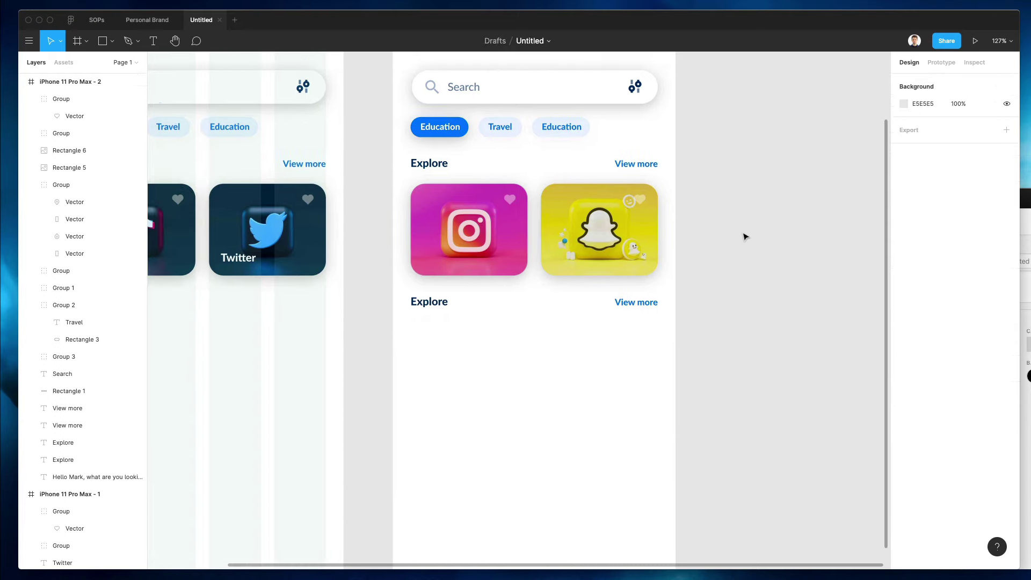
scroll(720, 242, up, 4)
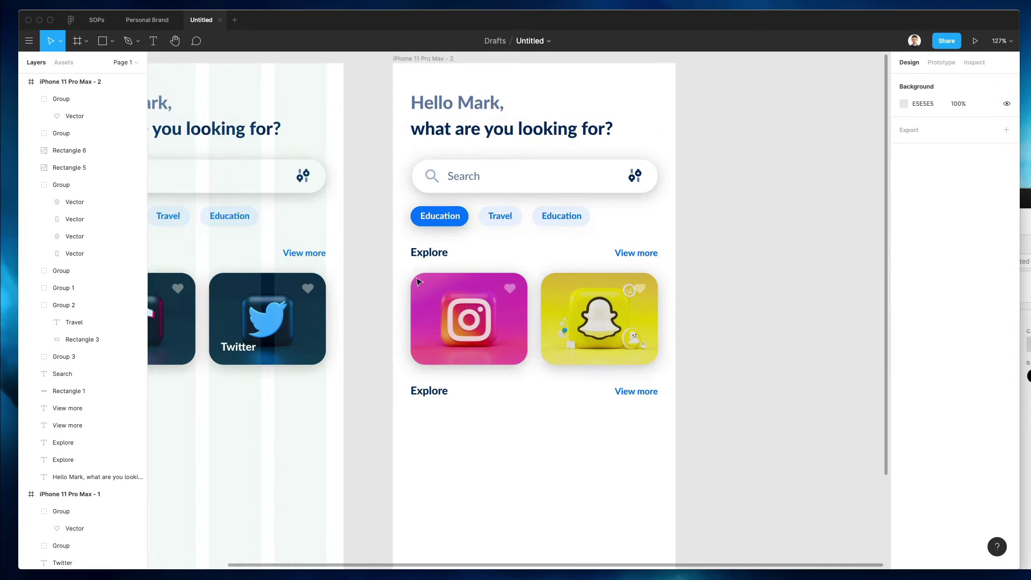
drag(409, 270, 691, 350)
drag(593, 302, 592, 440)
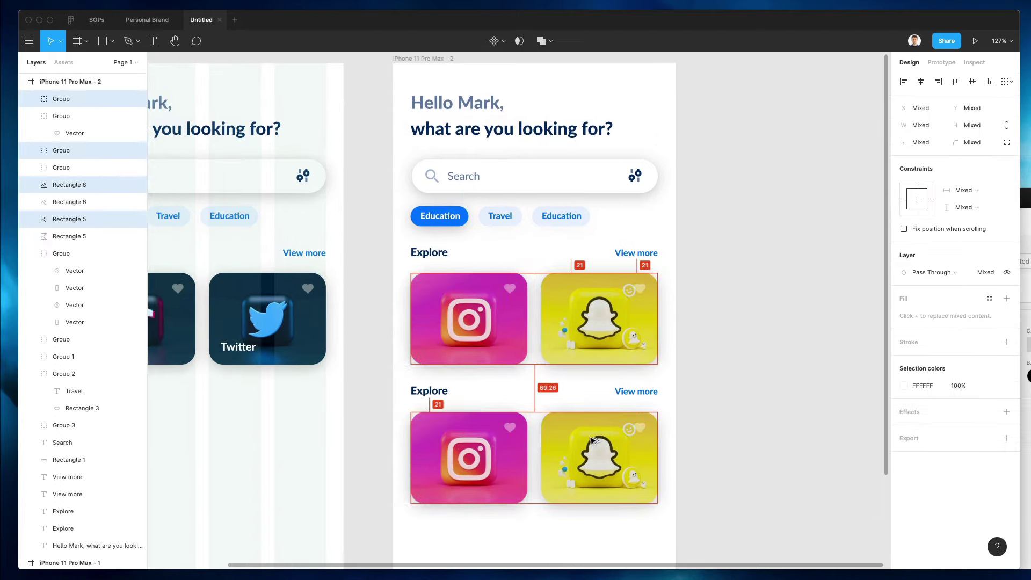
key(ctrl+z)
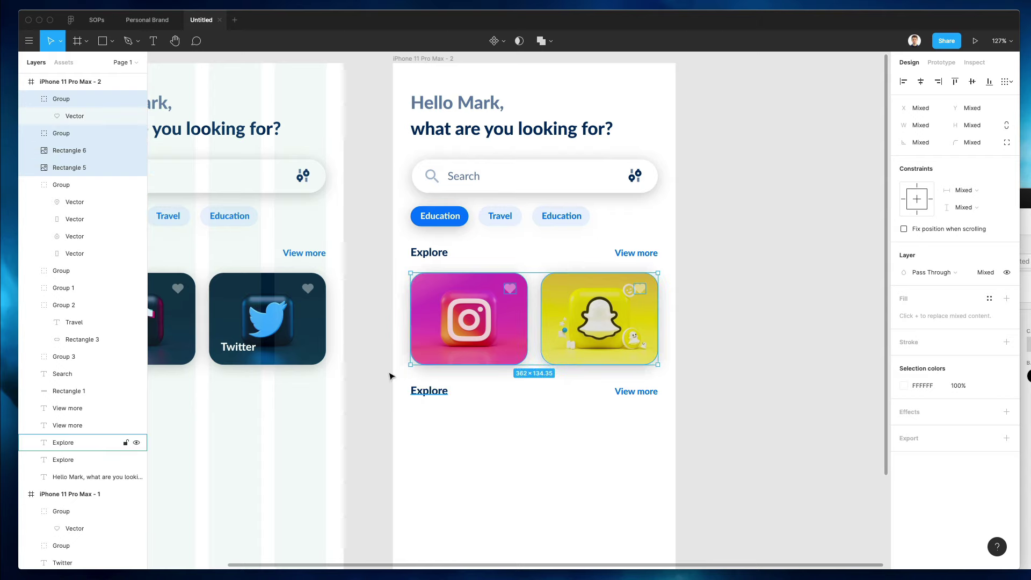
- Remove the empty second Explore and View more row, and duplicate the whole first Explore section, headings and cards, directly below it
drag(382, 374, 393, 240)
key(Delete)
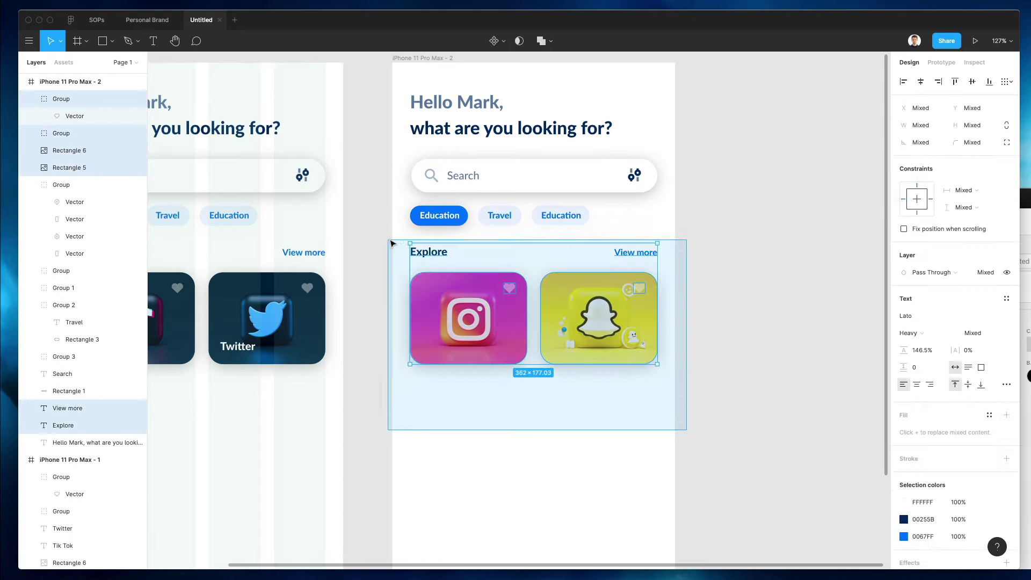
drag(481, 289, 482, 424)
scroll(618, 376, down, 5)
scroll(653, 349, down, 2)
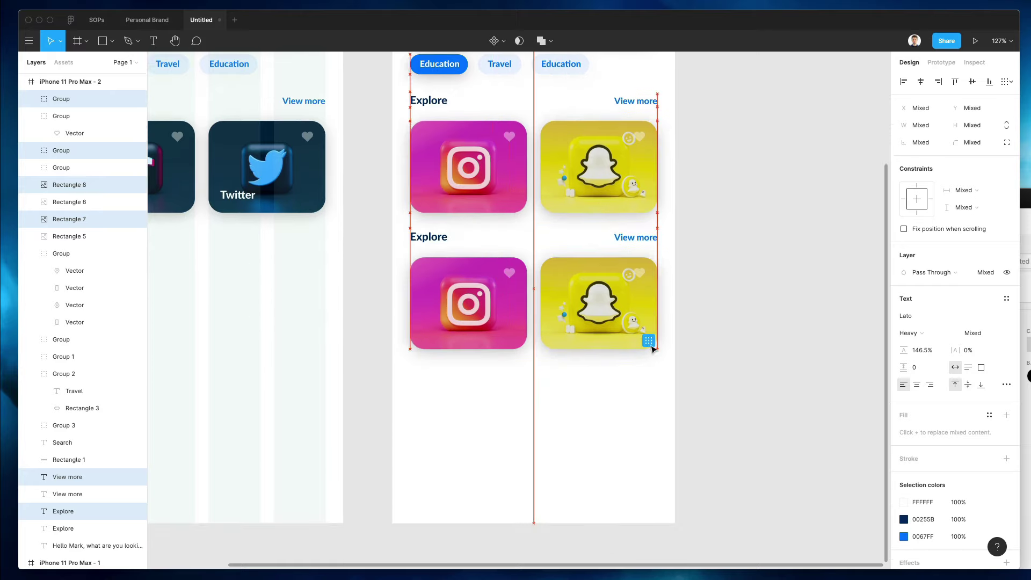
click(693, 303)
- Run the Unsplash plugin
scroll(688, 308, up, 5)
scroll(688, 308, down, 3)
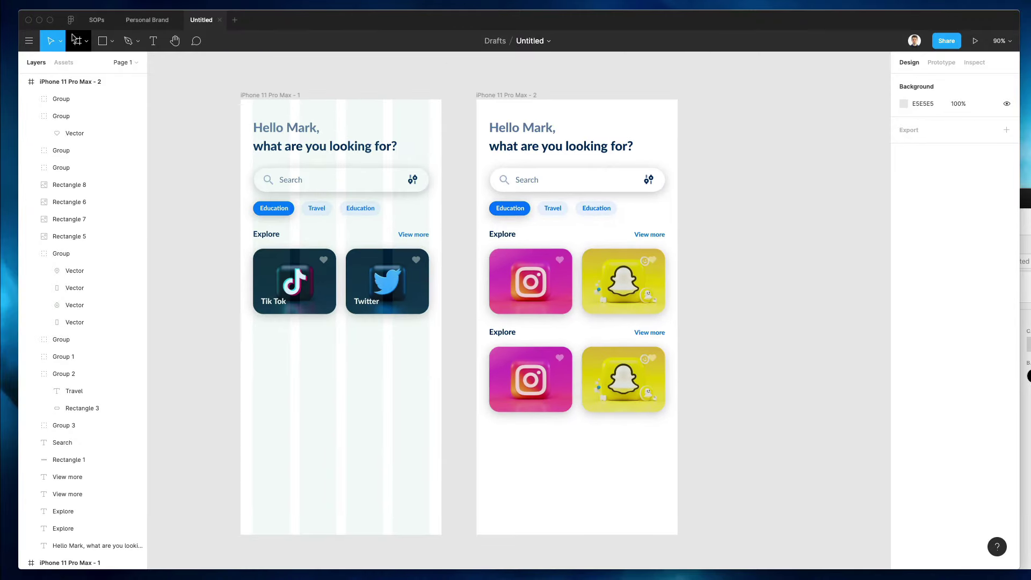
click(28, 44)
mouse_move(70, 182)
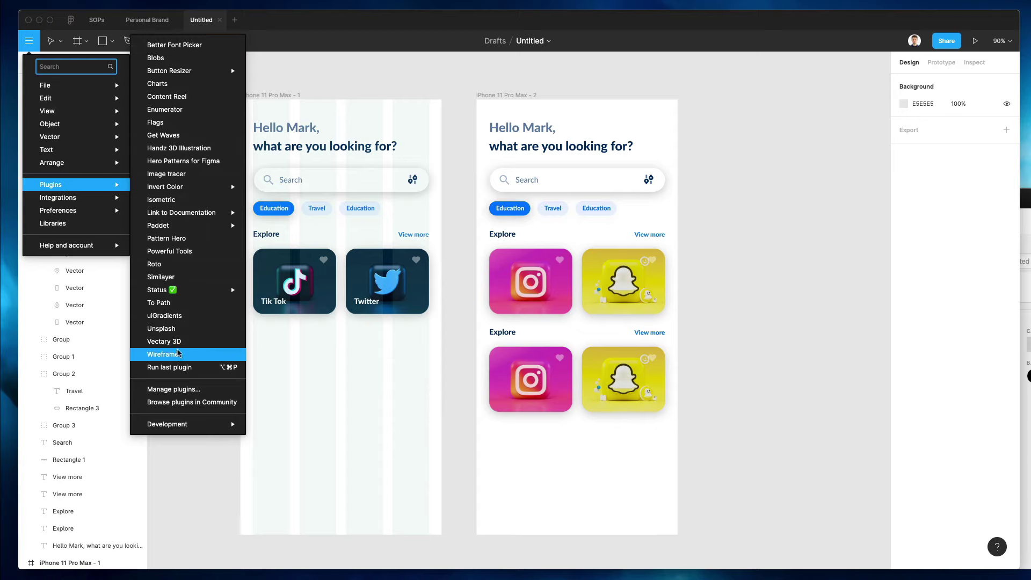
click(171, 326)
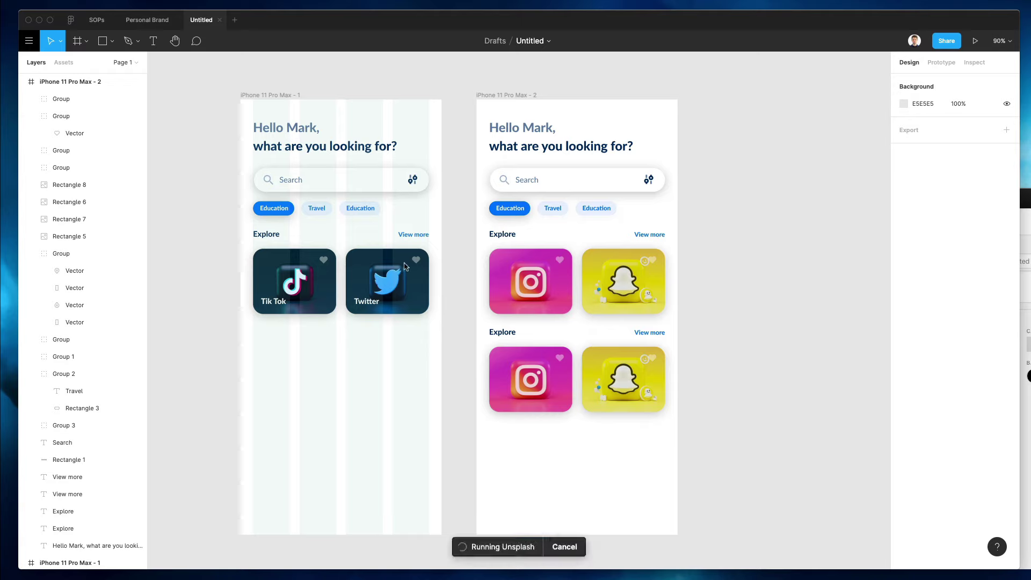
- Move the Unsplash window clear of the second phone frame and search its images for "3d"
drag(647, 78, 857, 102)
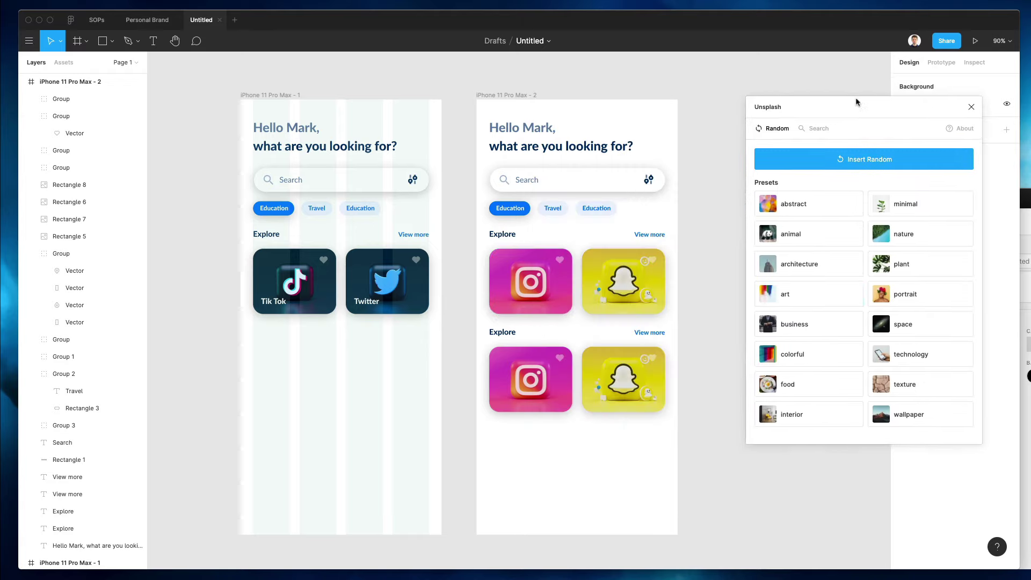
scroll(651, 283, up, 5)
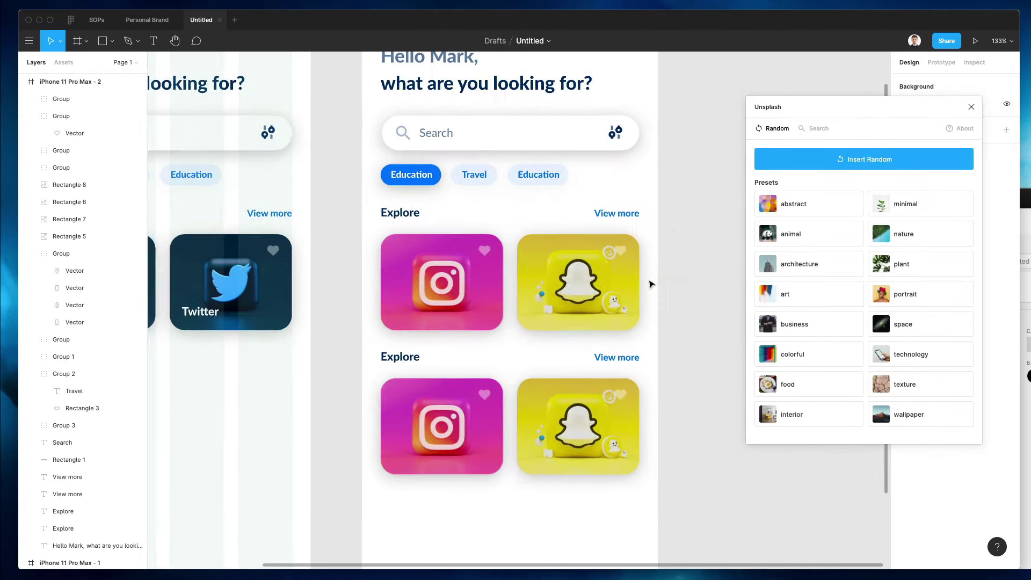
scroll(651, 284, right, 2)
click(818, 130)
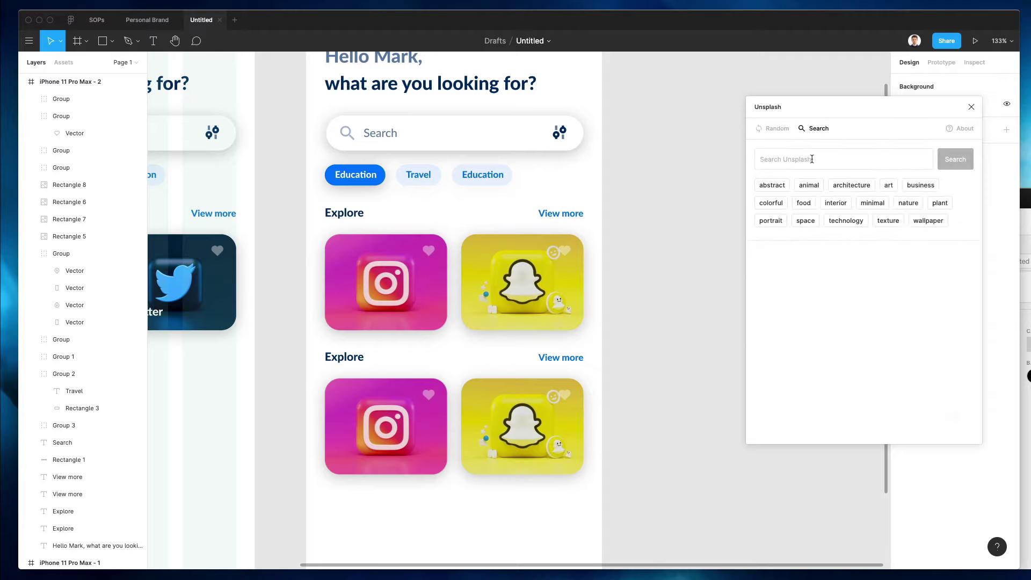
click(812, 159)
text(3d)
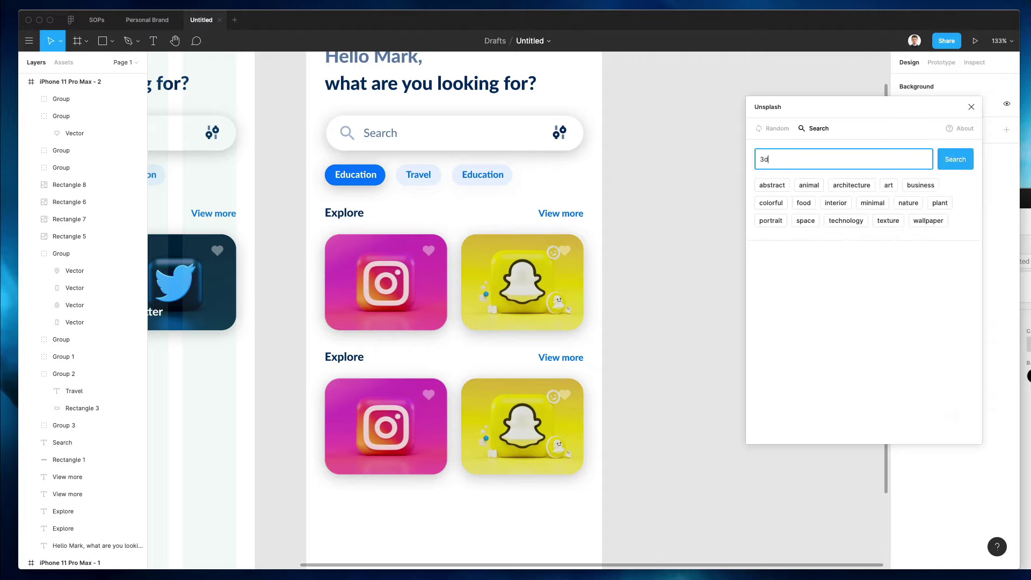
key(Return)
- Fill the lower Instagram card in the second Explore section with the red Tesla image
scroll(884, 261, down, 10)
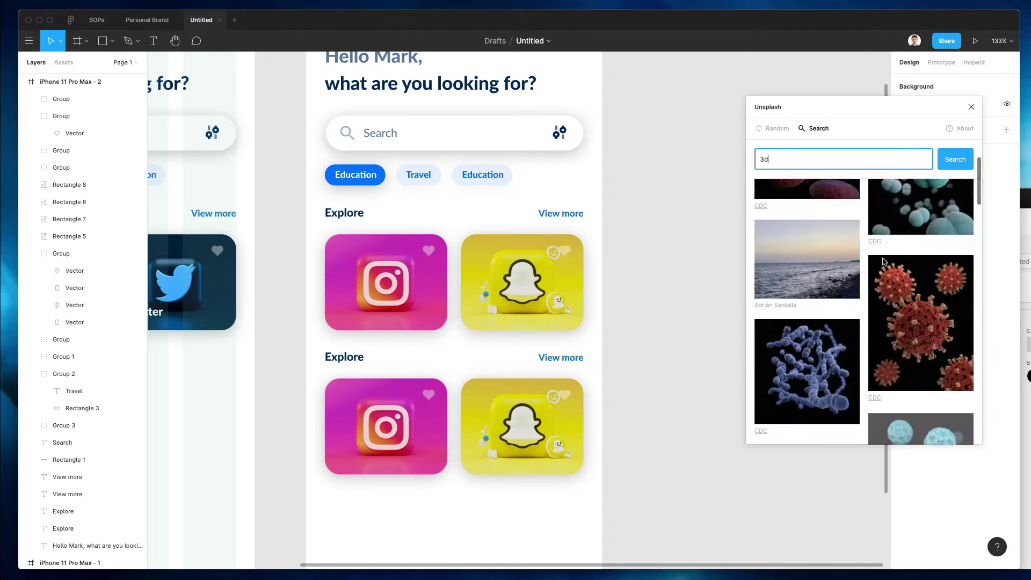
scroll(884, 261, up, 4)
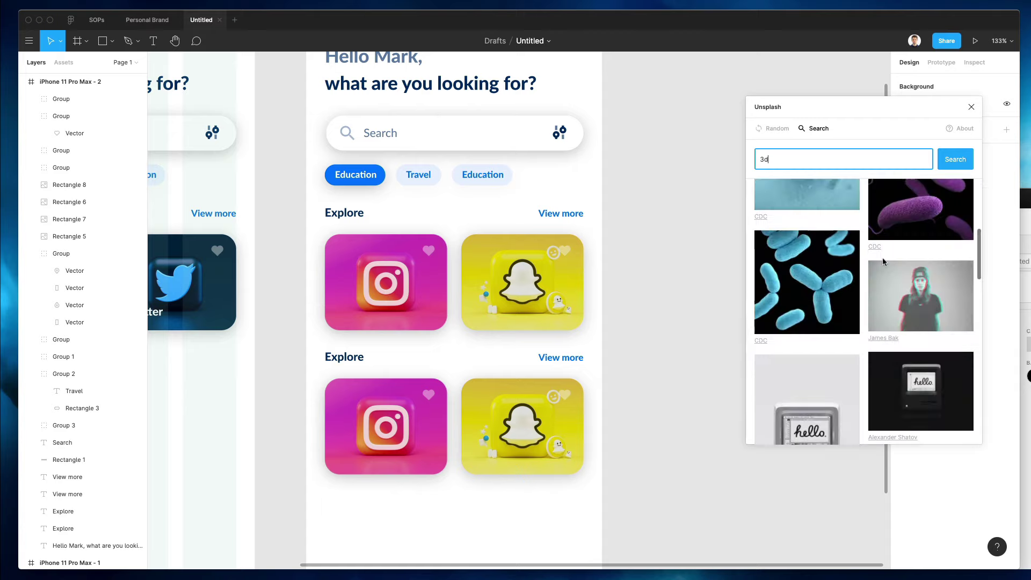
scroll(800, 304, down, 6)
drag(921, 234, 372, 417)
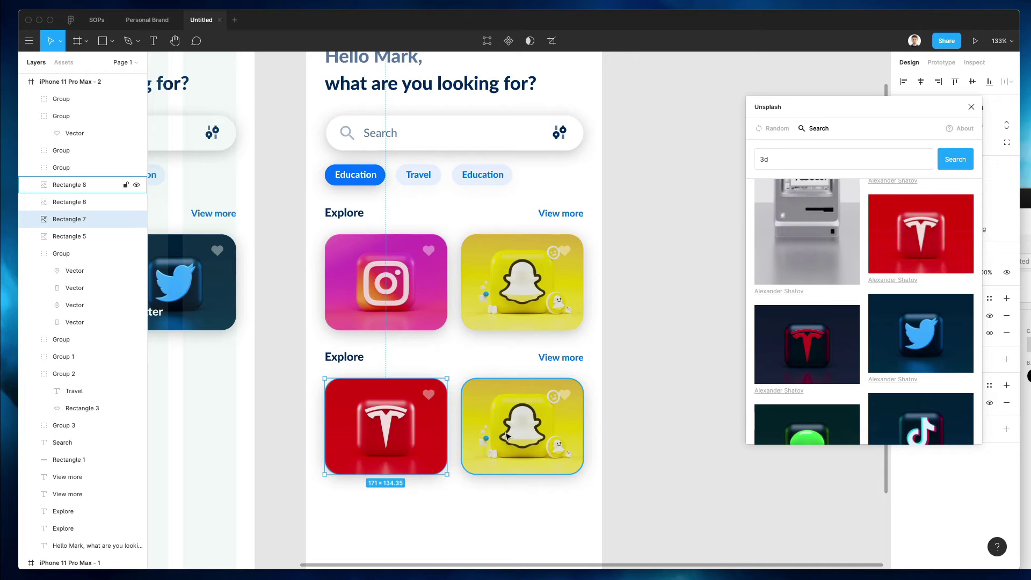
- Replace the Snapchat image in the second Explore section with the horizontal white Unsplash logo image
click(485, 451)
scroll(881, 266, down, 4)
scroll(881, 266, down, 10)
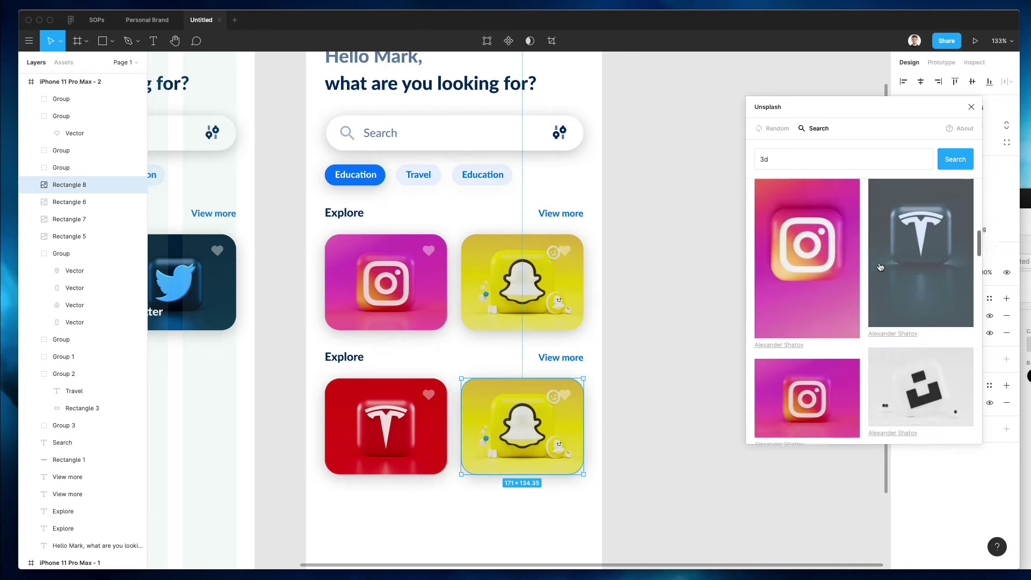
click(915, 219)
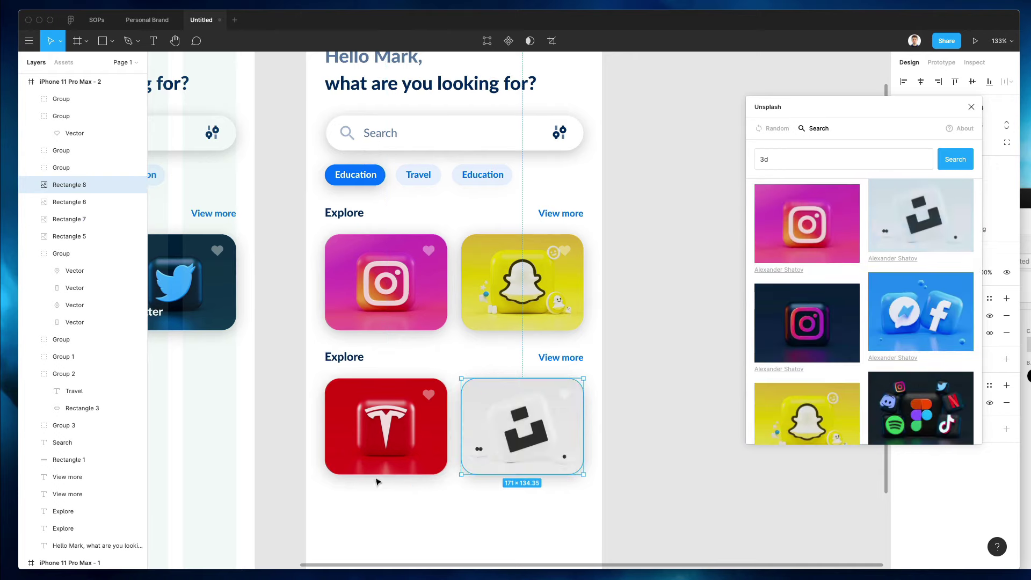
- Replace the red Tesla card's image with the blue Messenger and Facebook image
click(410, 419)
scroll(924, 259, down, 3)
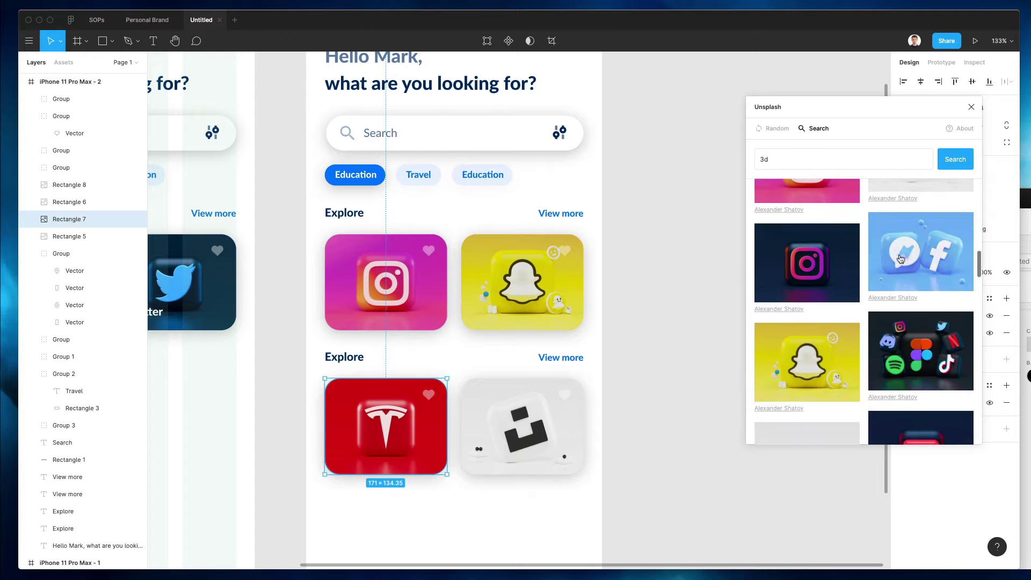
click(901, 259)
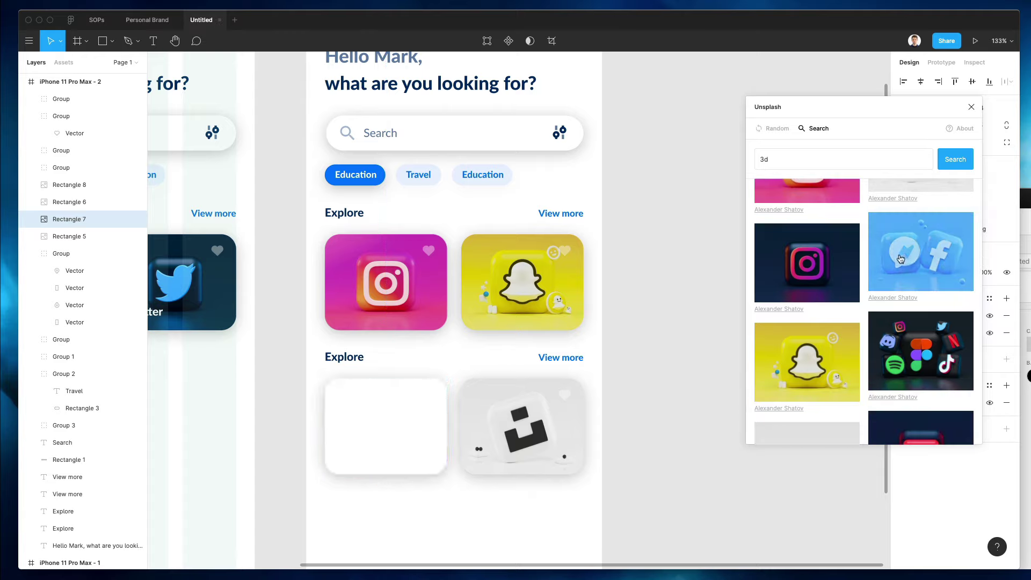
- Look through more of the 3d images and examine the card sections and free space in the second phone frame
scroll(901, 268, down, 3)
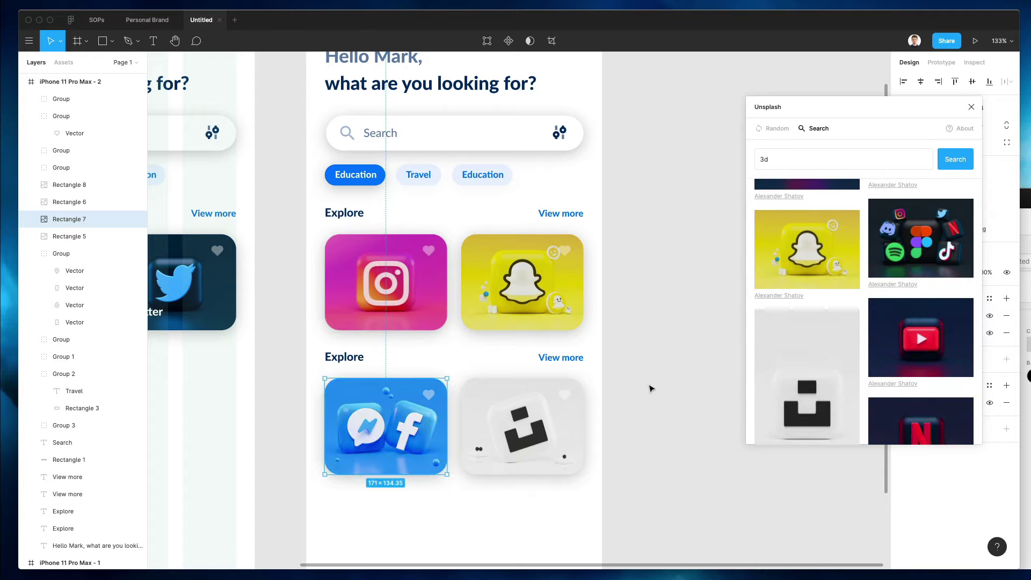
scroll(824, 380, down, 3)
scroll(678, 432, down, 2)
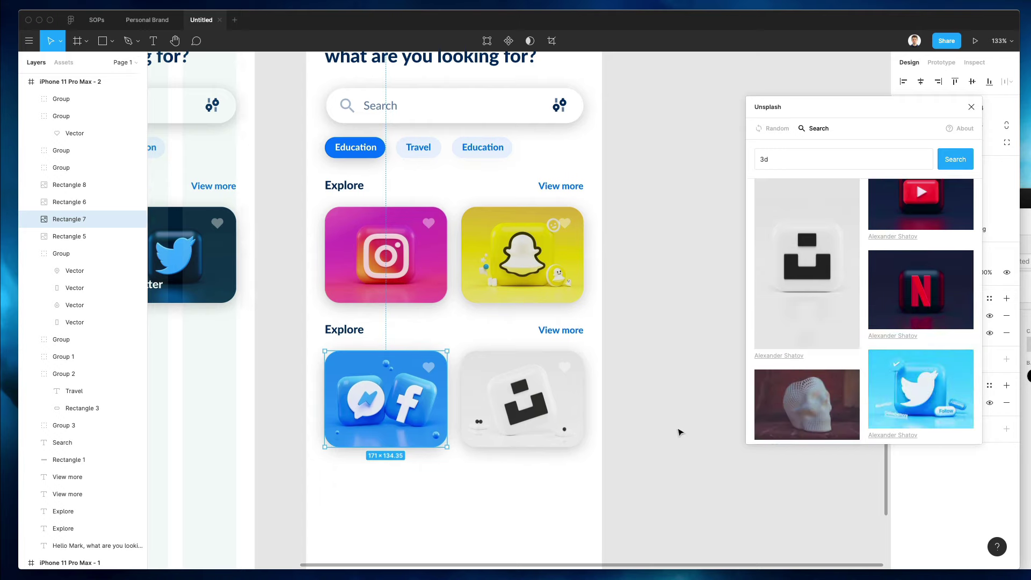
scroll(575, 434, down, 2)
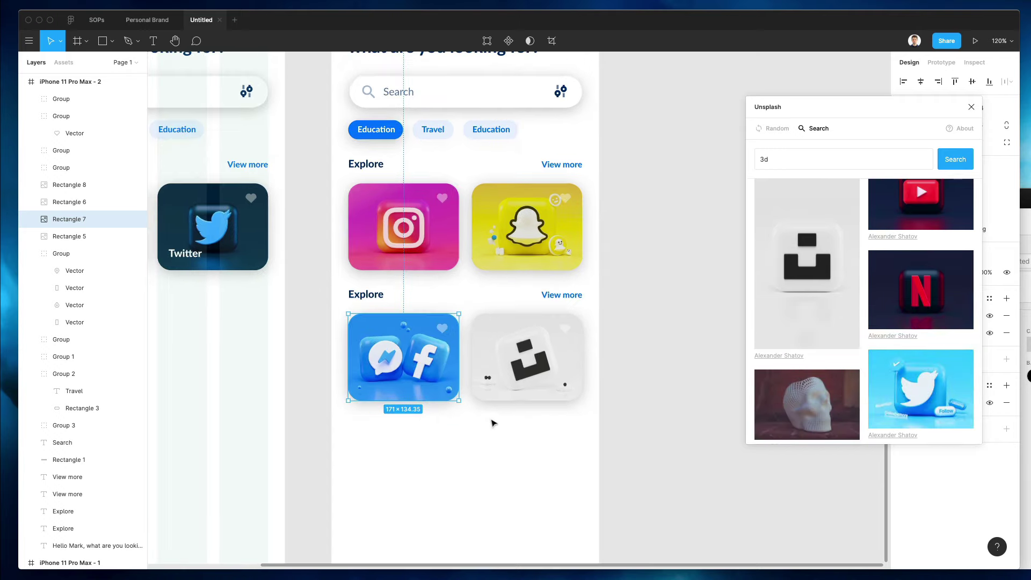
click(493, 466)
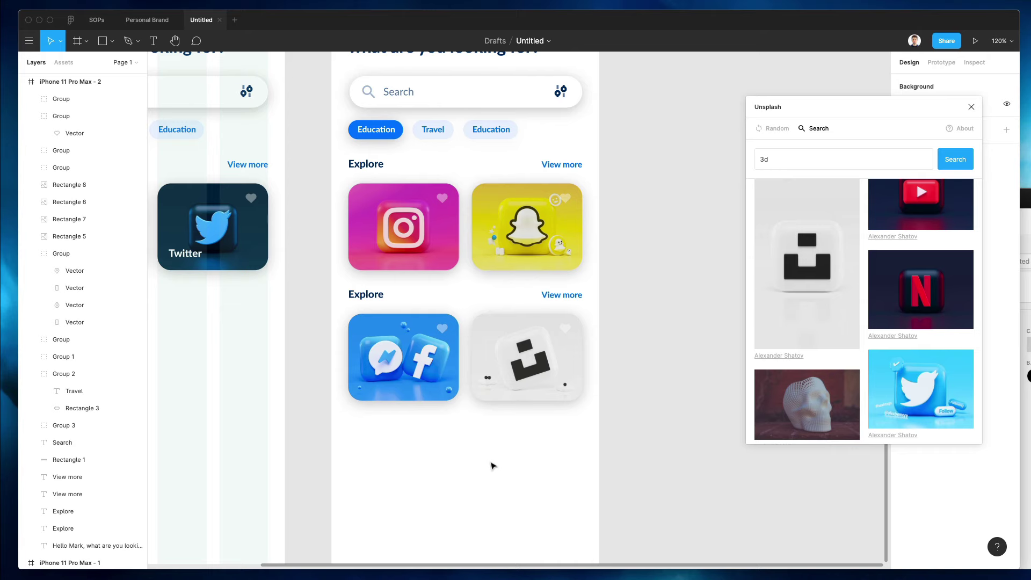
scroll(795, 347, down, 5)
scroll(464, 495, down, 3)
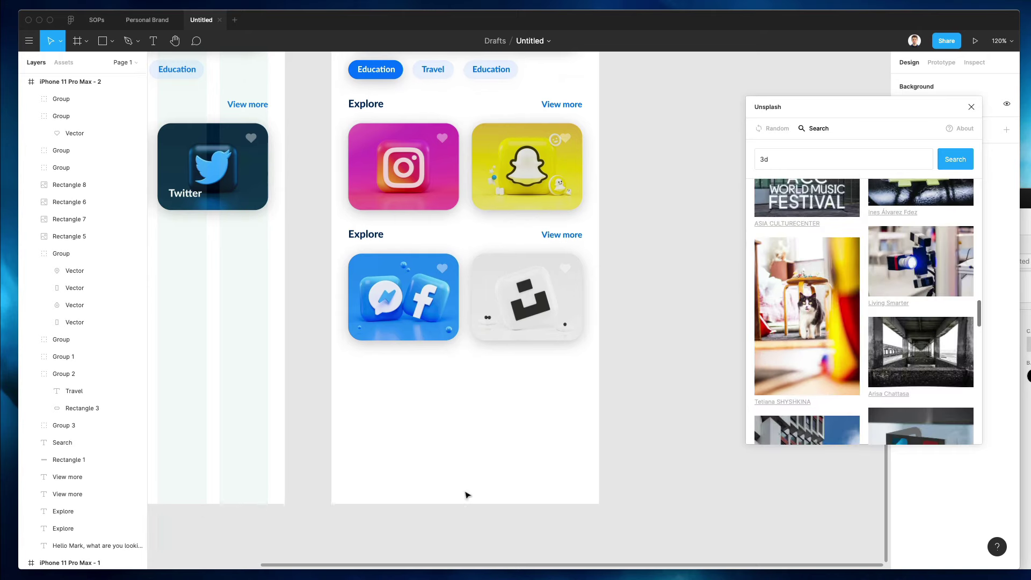
scroll(467, 494, up, 4)
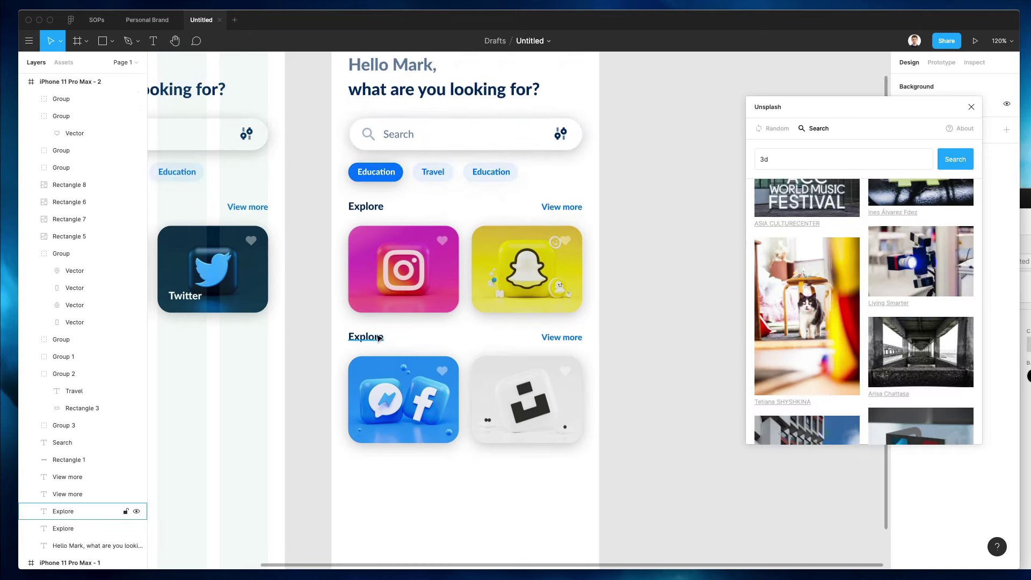
click(379, 337)
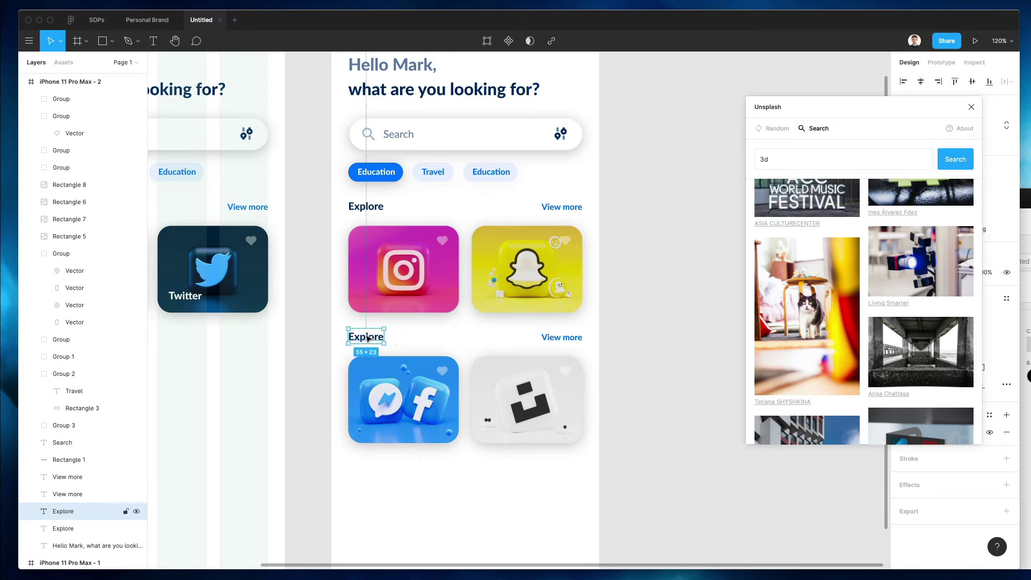
double_click(367, 337)
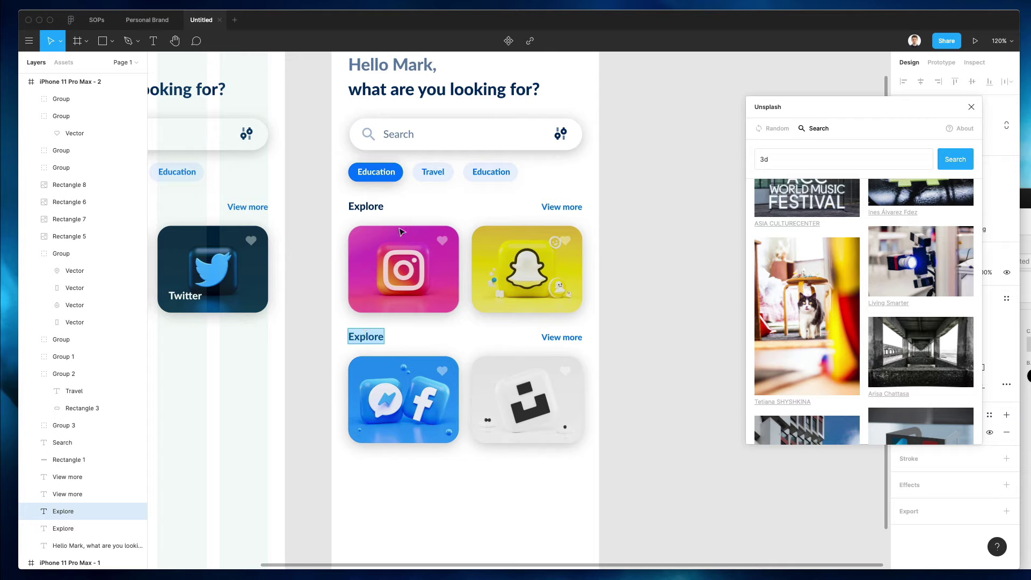
click(350, 202)
double_click(363, 337)
text(Soca)
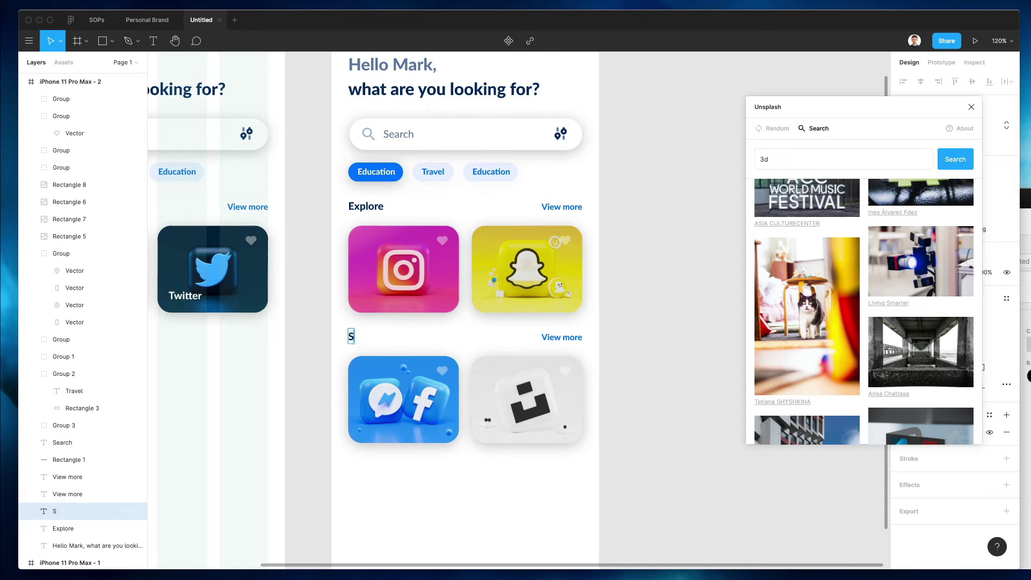
key(ctrl+z)
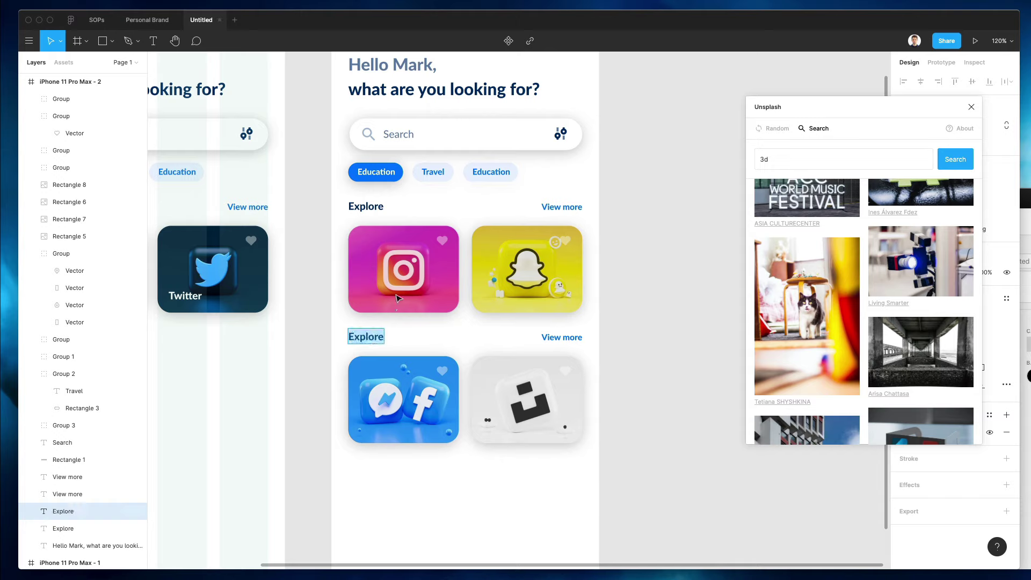
- Change the first Explore heading in the second phone frame to "Social networks"
double_click(364, 206)
text(Social networks)
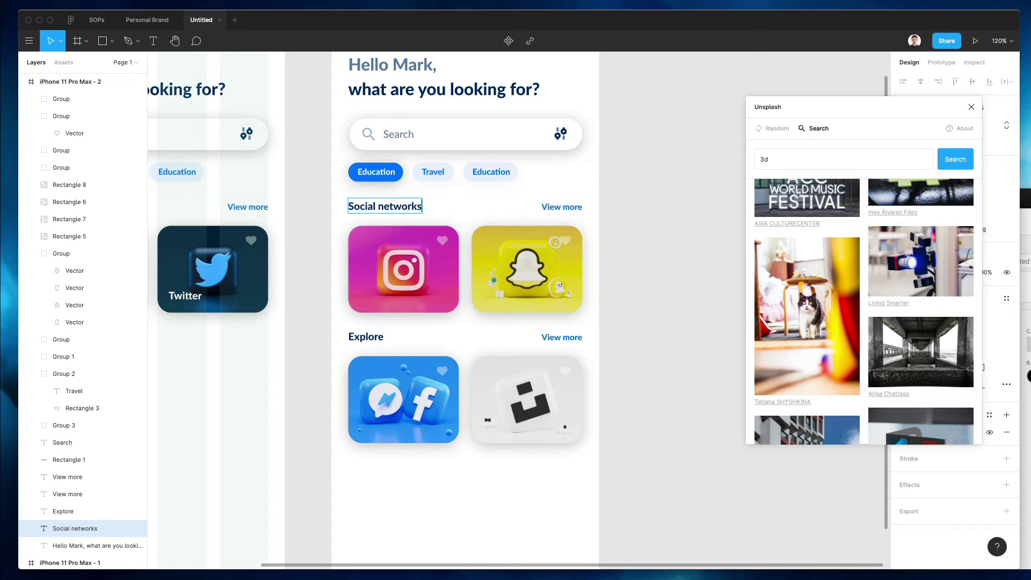
key(Escape)
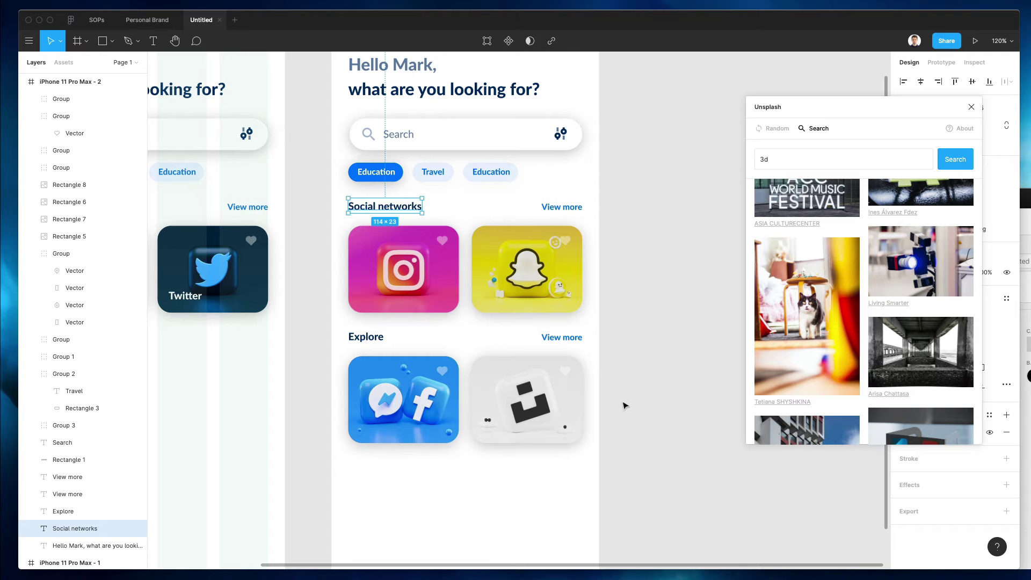
- Duplicate the search bar's white background and Search text below the cards of the second Explore section
scroll(623, 406, down, 2)
scroll(439, 410, up, 4)
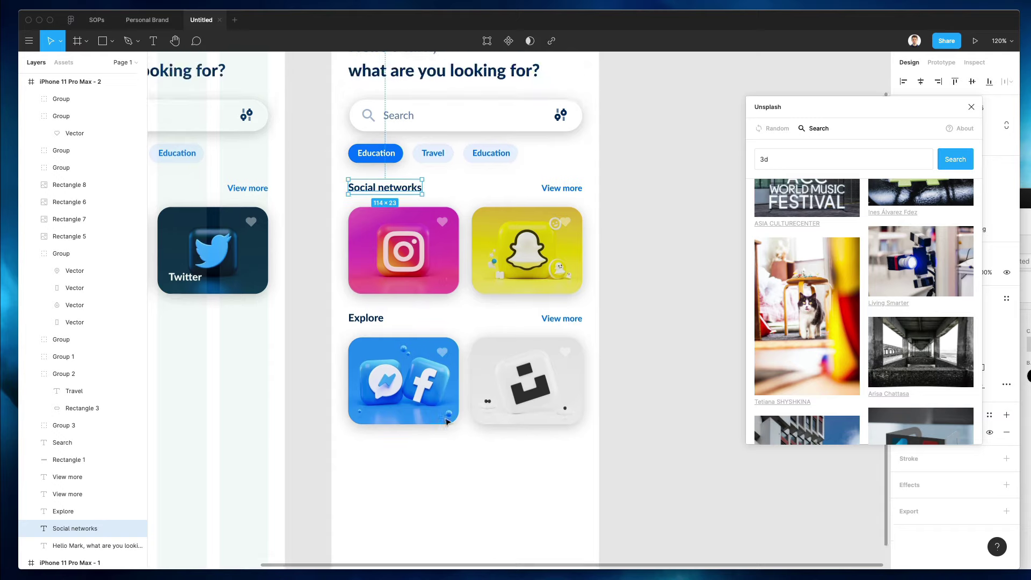
click(396, 191)
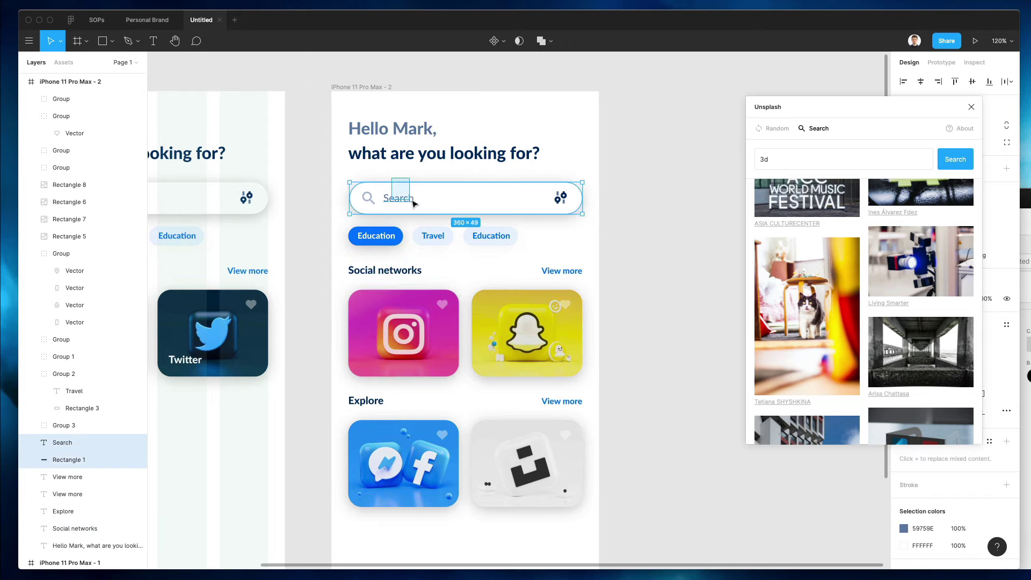
drag(396, 191, 413, 548)
scroll(419, 489, down, 8)
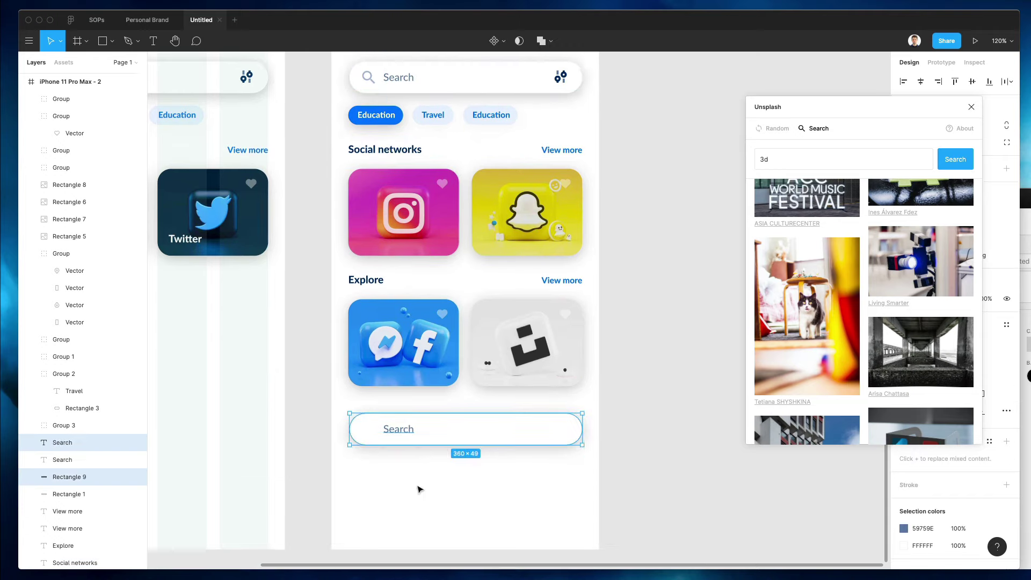
- Move the duplicated search bar lower and draw a horizontal line about 360 wide beneath it
drag(406, 331, 568, 408)
click(517, 431)
key(shift+l)
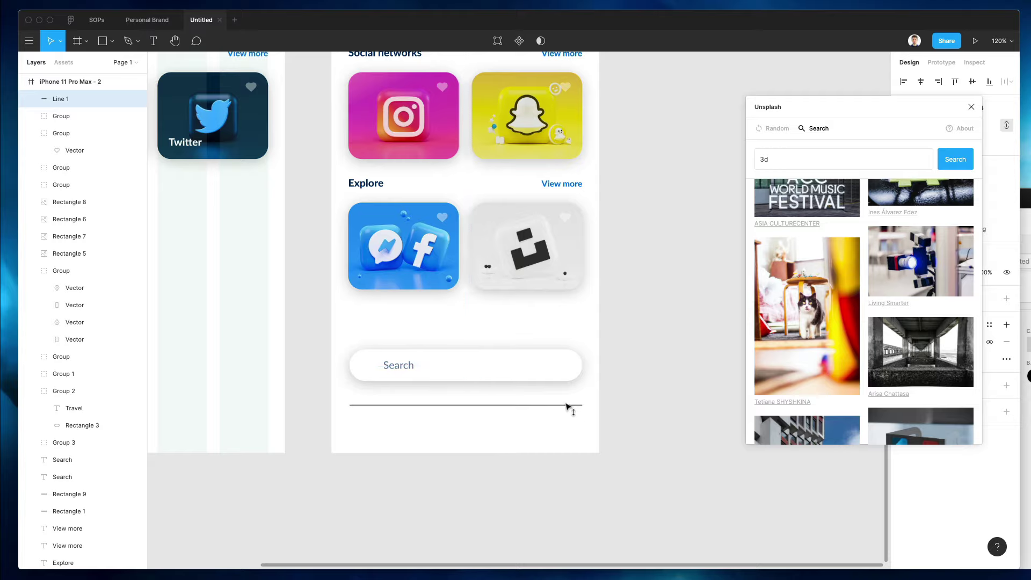
- Switch to Nucleo, search for "hamburg", try placing a three-line menu icon below the line, and delete it
key(super+shift+n)
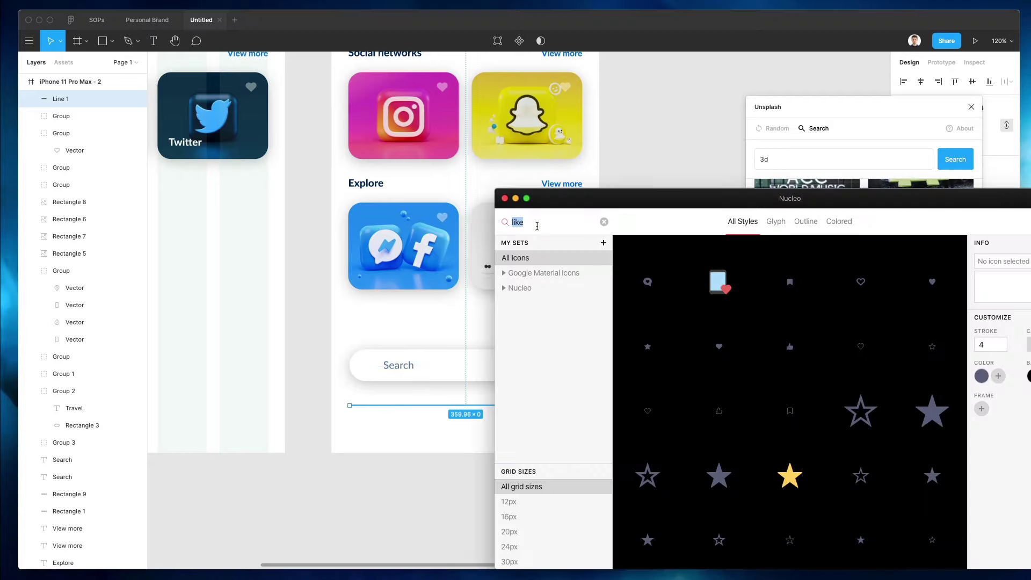
text(hamburg)
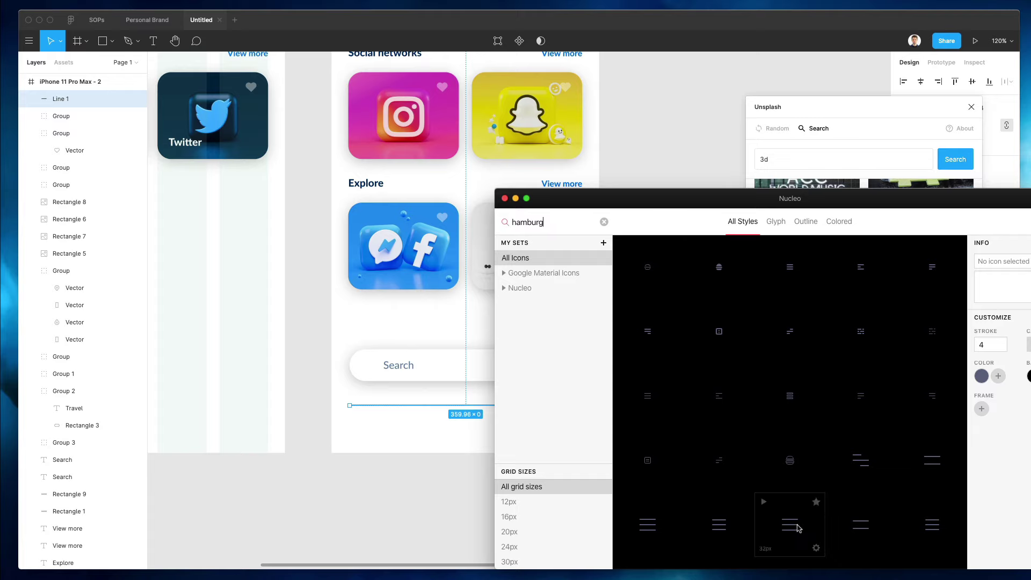
drag(734, 514, 450, 429)
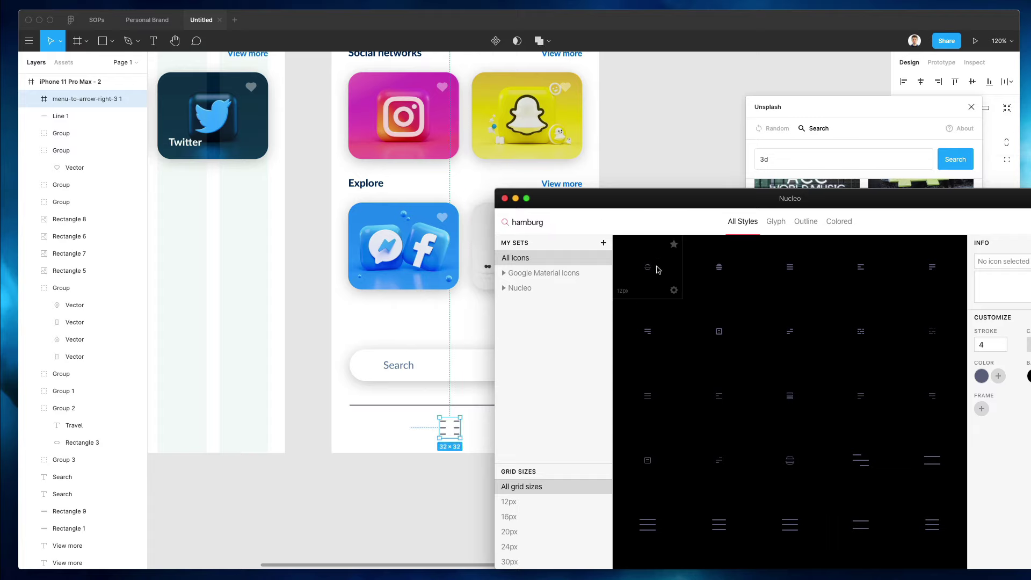
click(450, 426)
key(Delete)
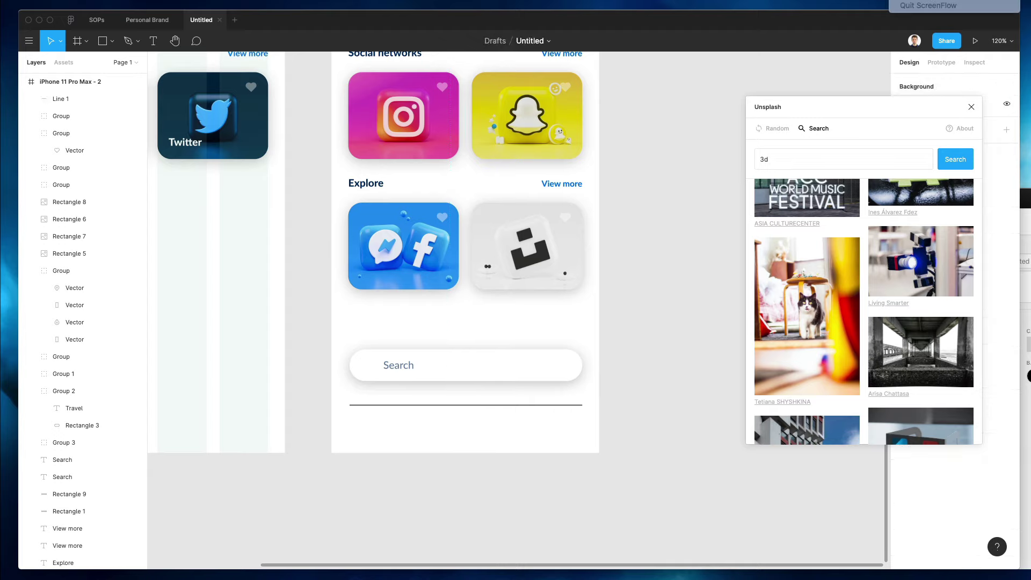
- Switch to Nucleo, search for "home" and look through the resulting house icons
key(super+Tab)
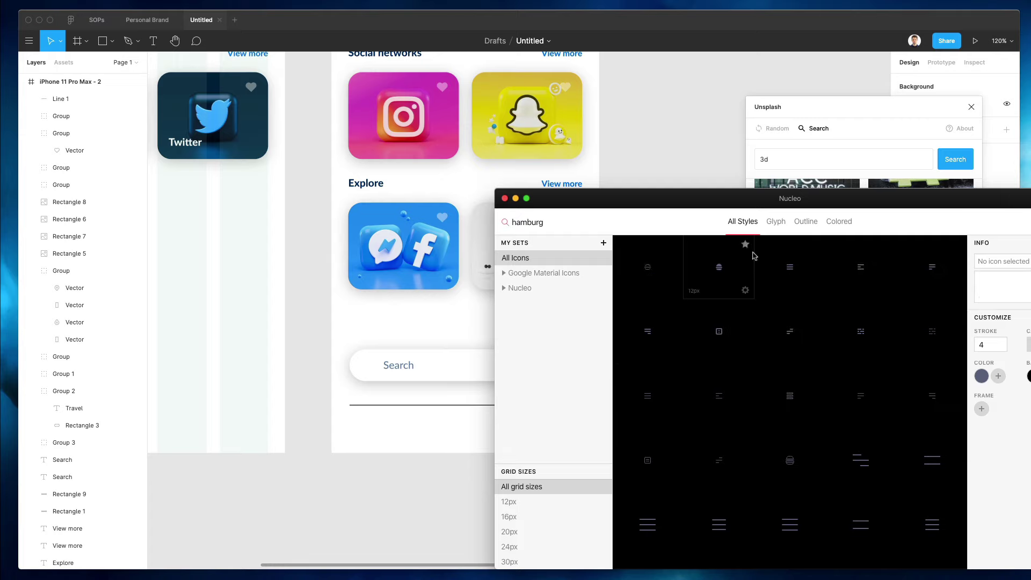
scroll(829, 272, down, 5)
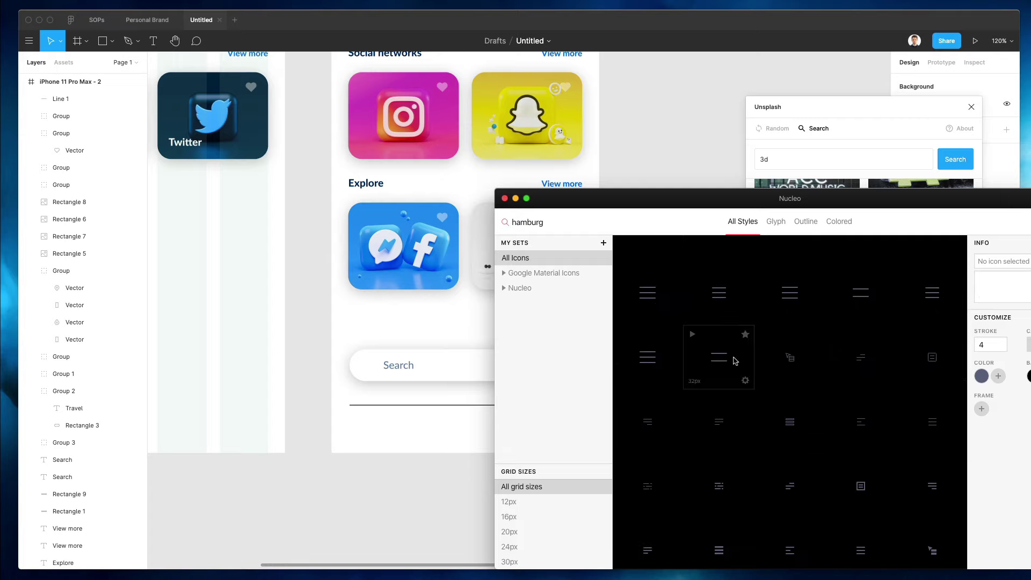
double_click(539, 215)
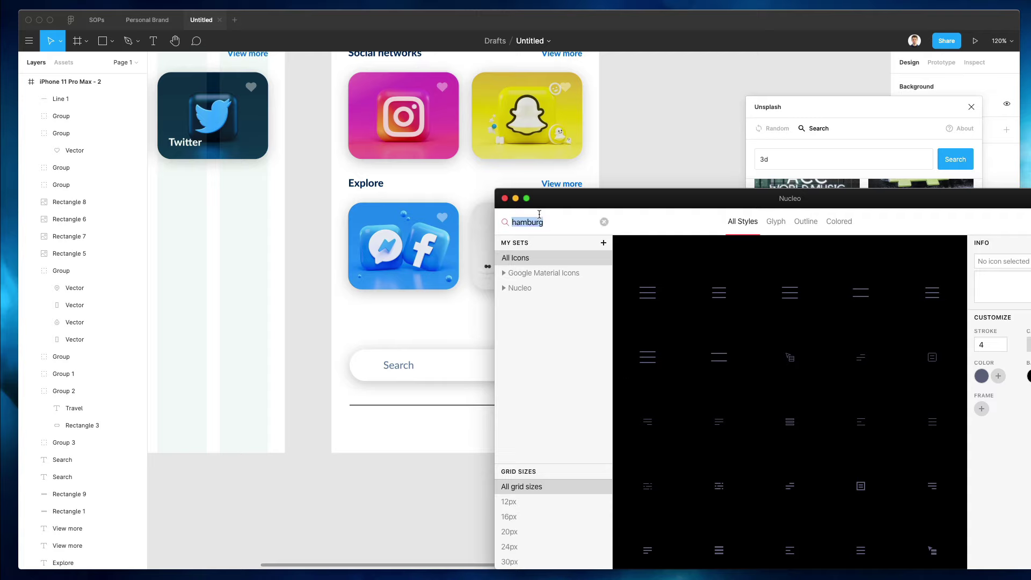
text(home)
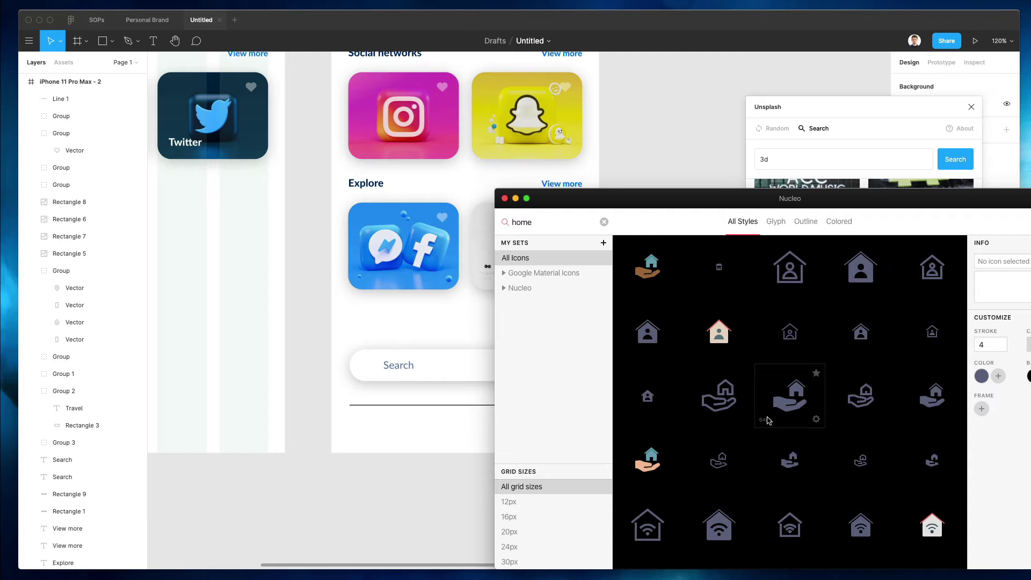
scroll(795, 336, down, 10)
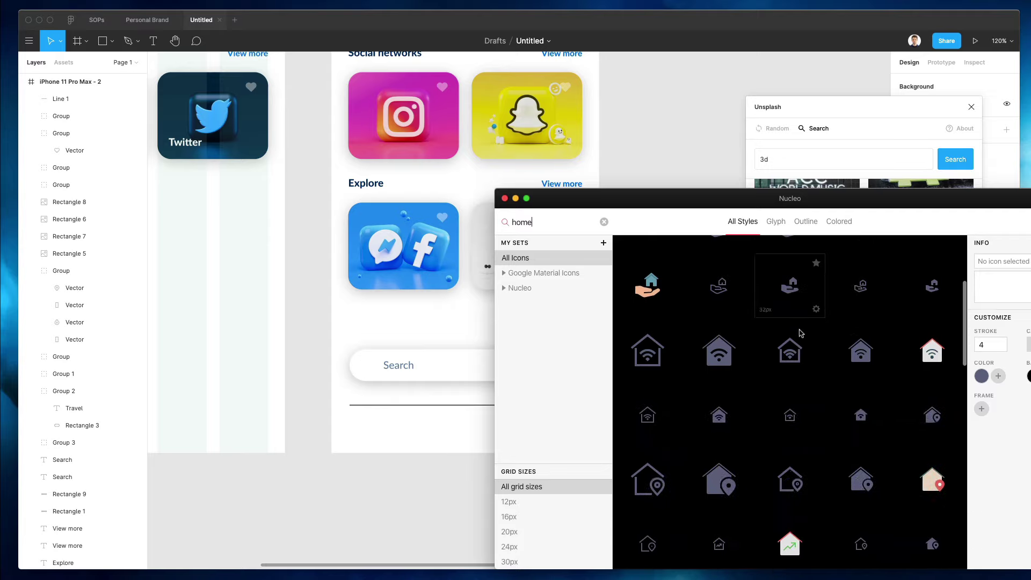
scroll(801, 332, down, 5)
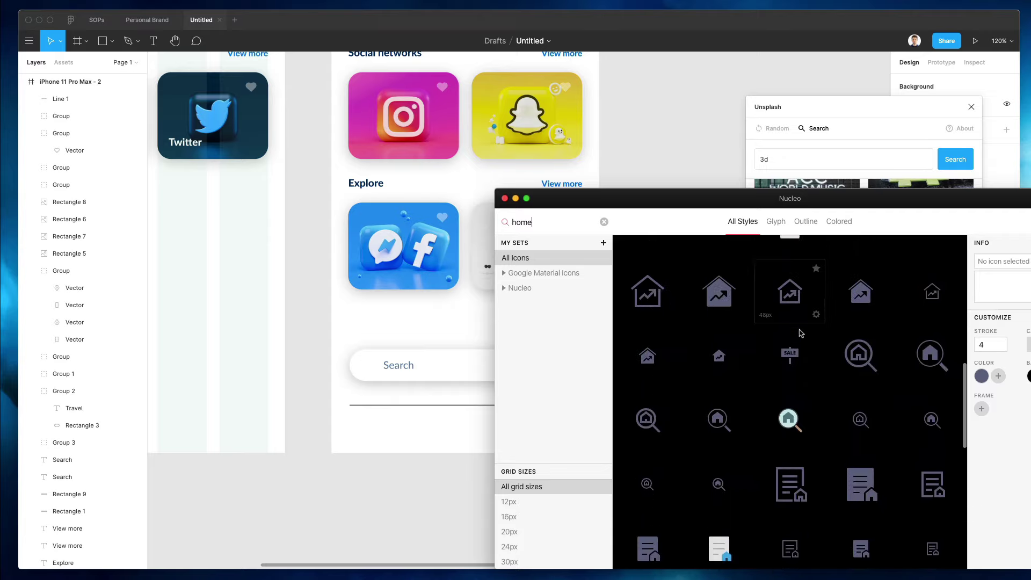
scroll(801, 333, down, 8)
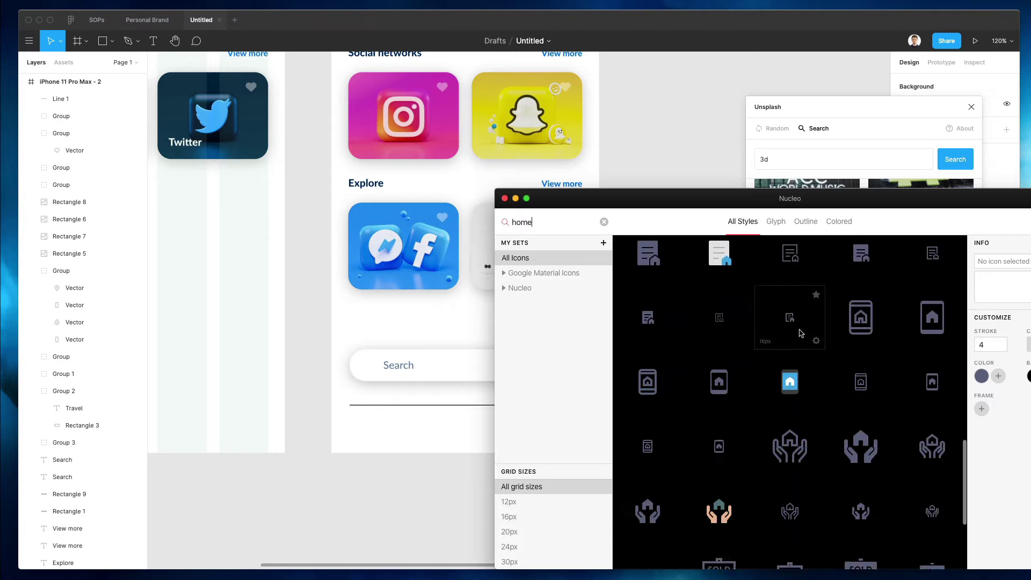
scroll(801, 333, down, 3)
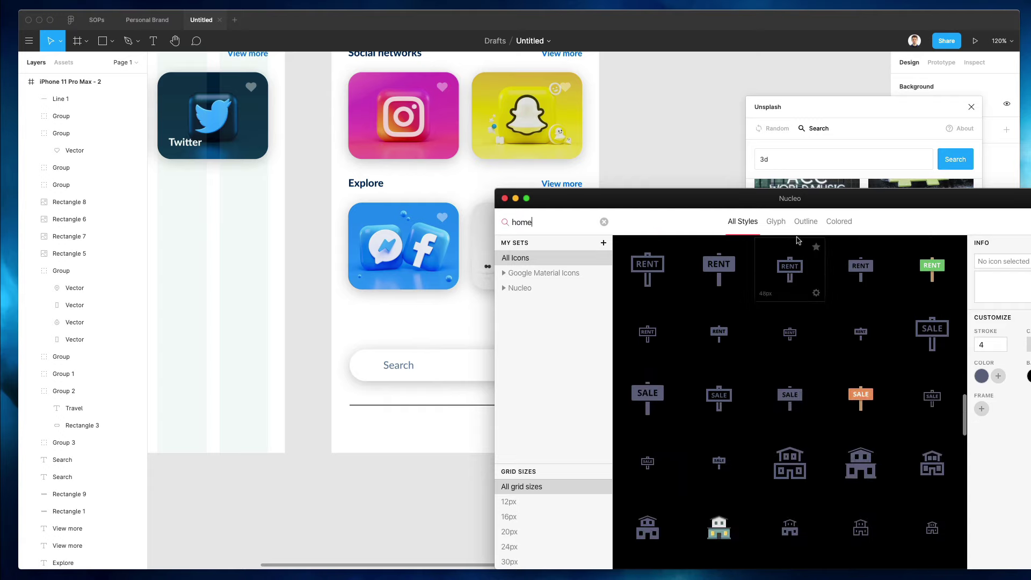
- Limit the icons to the outline style and place the 64 px Wi-Fi house icon below the horizontal line in Figma
click(805, 221)
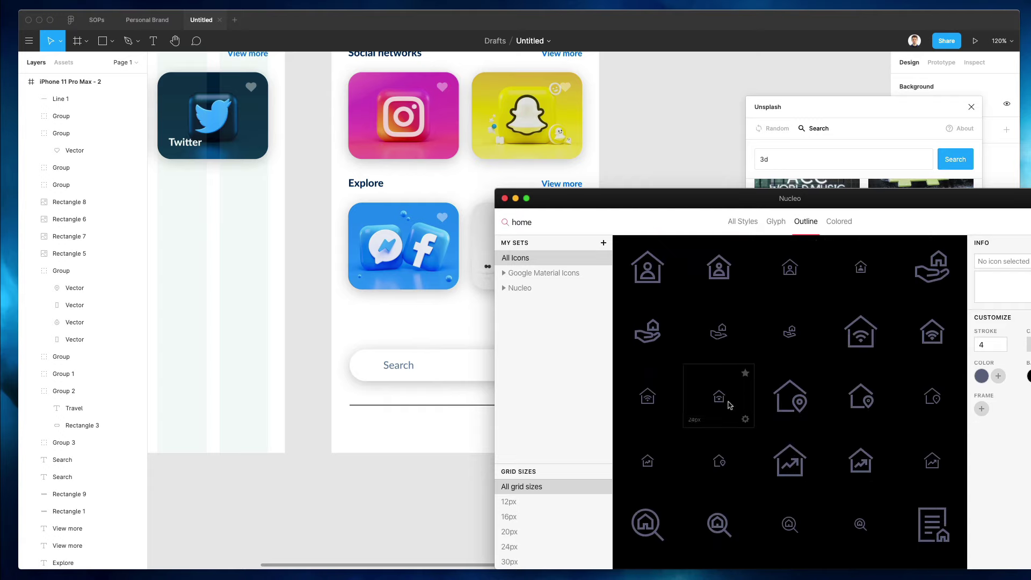
scroll(721, 405, down, 3)
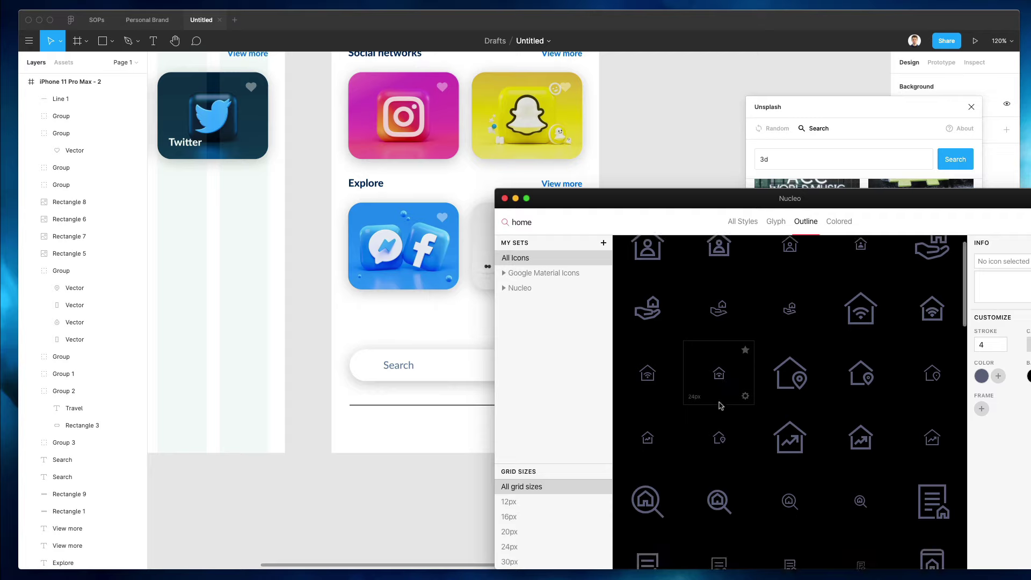
scroll(778, 378, down, 7)
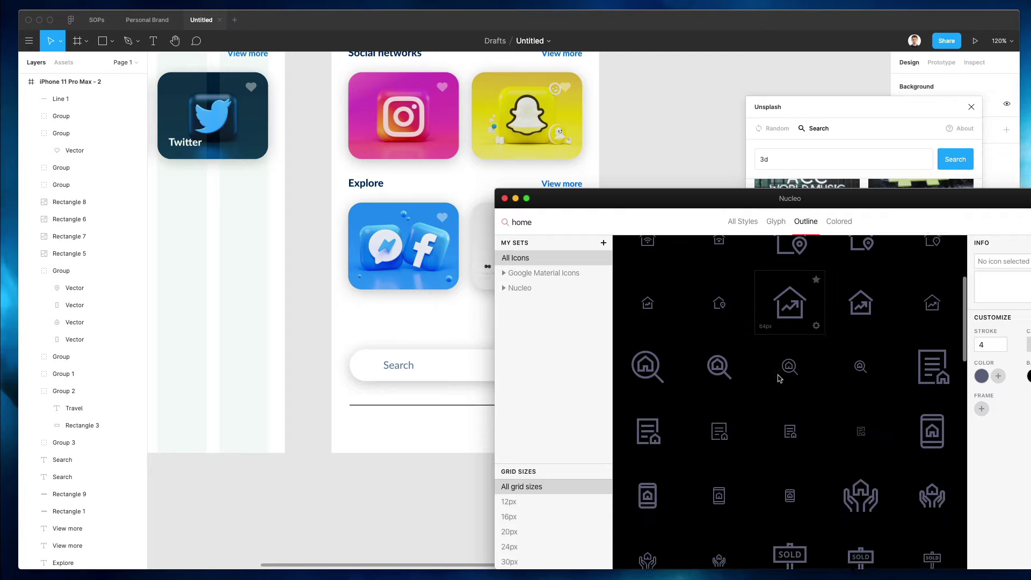
scroll(714, 387, up, 6)
scroll(713, 388, up, 4)
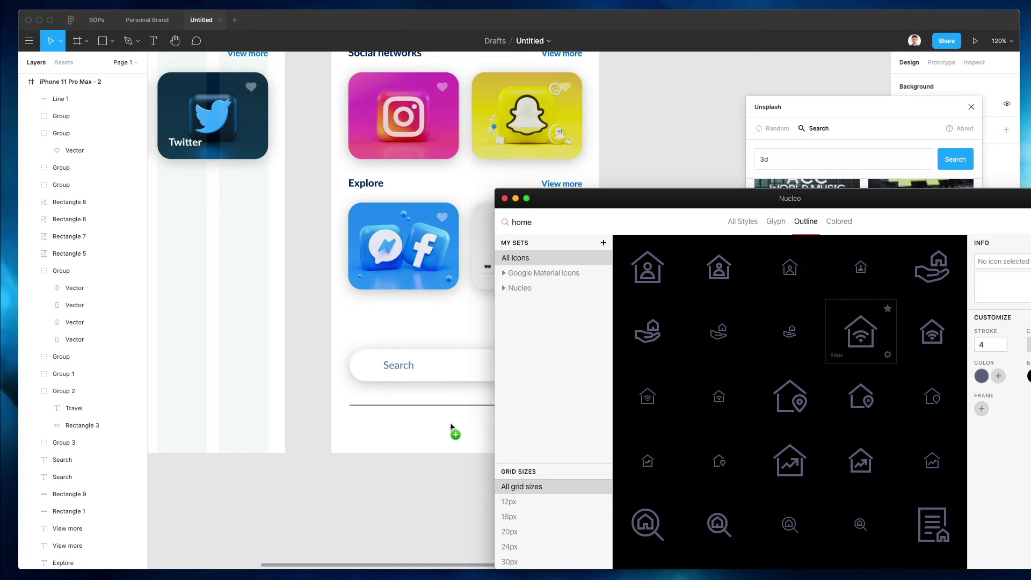
drag(451, 427, 451, 430)
- Delete the three Wi-Fi symbol shapes inside the house icon
scroll(451, 427, down, 3)
scroll(427, 430, up, 6)
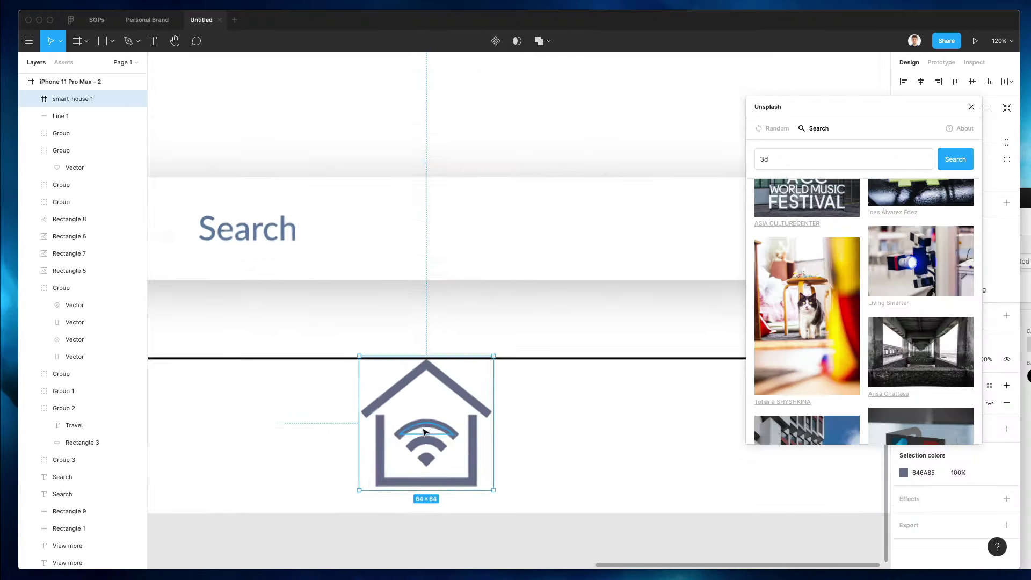
double_click(425, 431)
shift+click(427, 460)
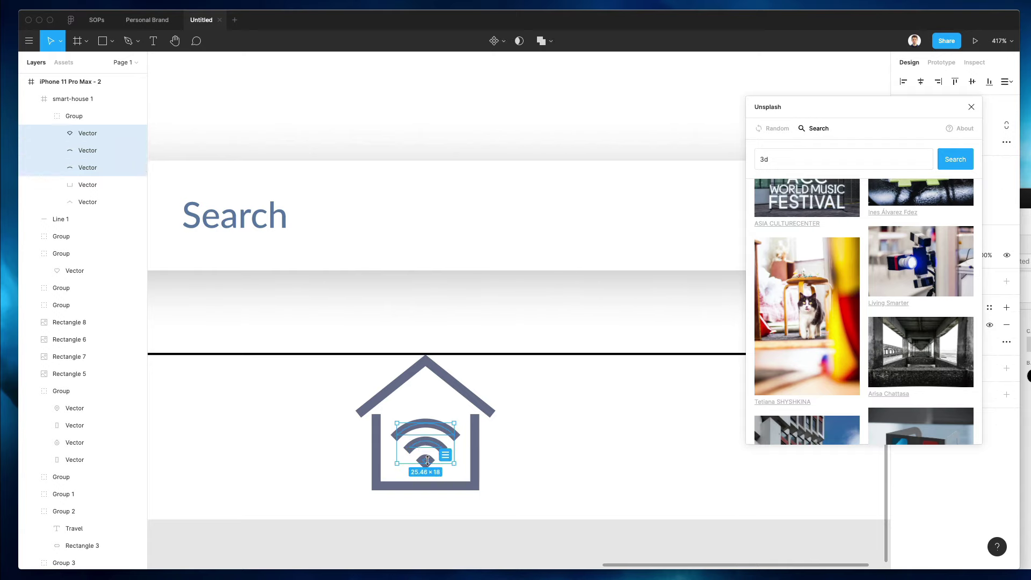
key(Delete)
click(435, 417)
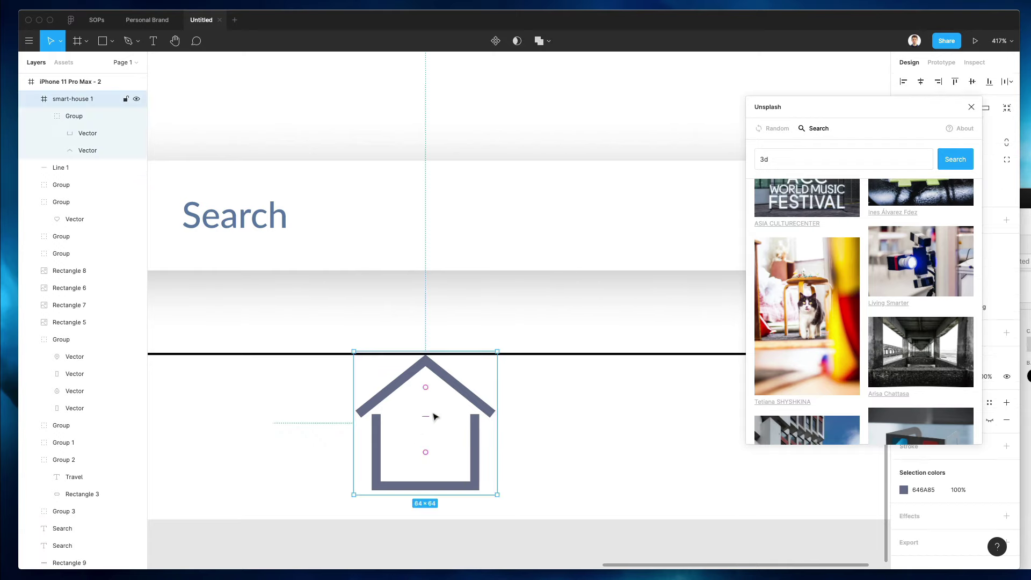
- Scale the house icon down to about 29 × 27, center it below the line, and remove its enclosing frame
drag(430, 350, 448, 404)
scroll(429, 414, down, 5)
key(shift+super+g)
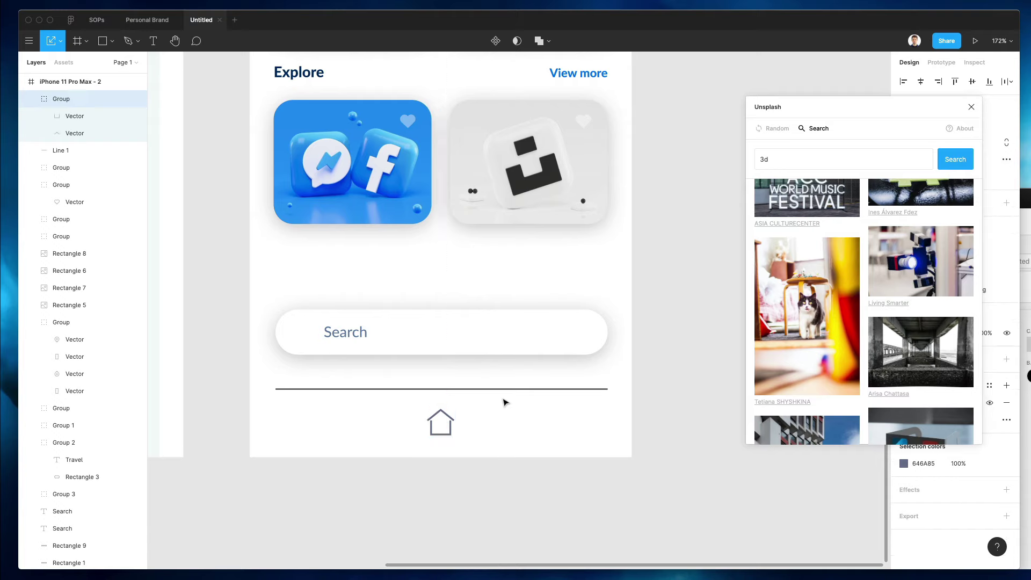
click(508, 419)
- Switch to Nucleo, search the outline icons for "cog", and place the 32 px gear icon to the right of the house
key(super+Tab)
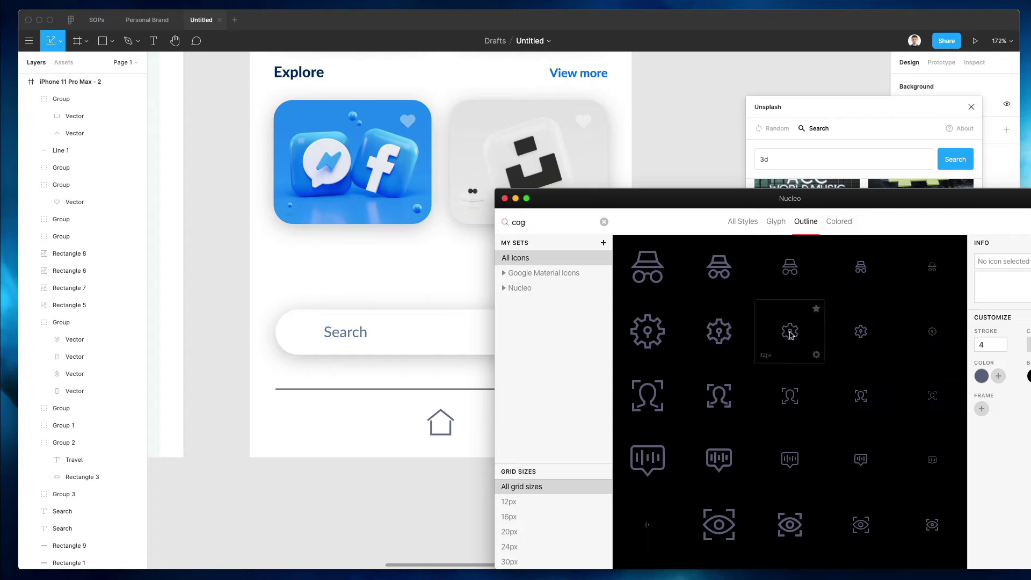
drag(790, 334, 475, 426)
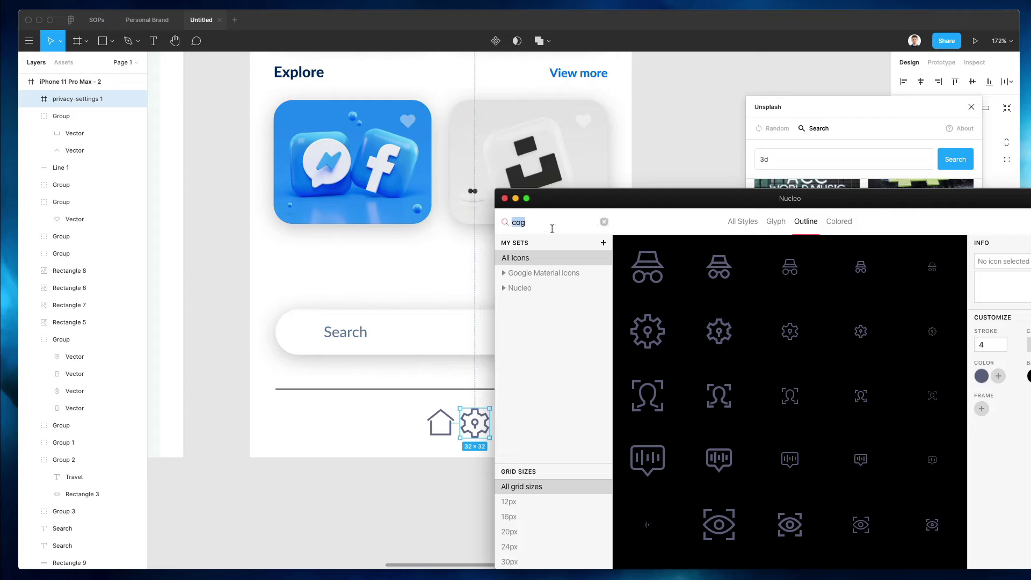
- Search the Nucleo outline icons for "menu" and look through the results
click(528, 221)
text(menu)
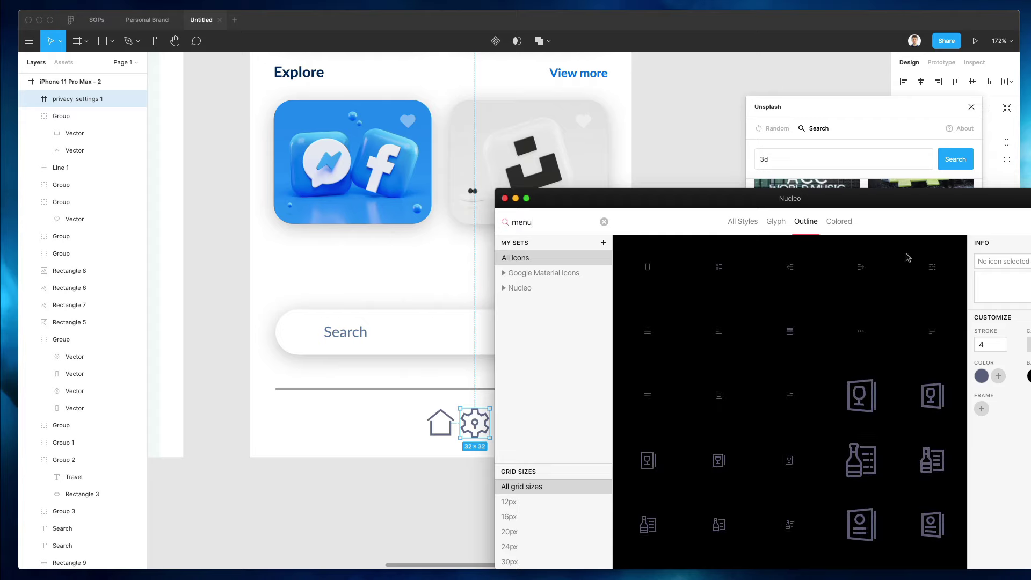
scroll(805, 365, down, 5)
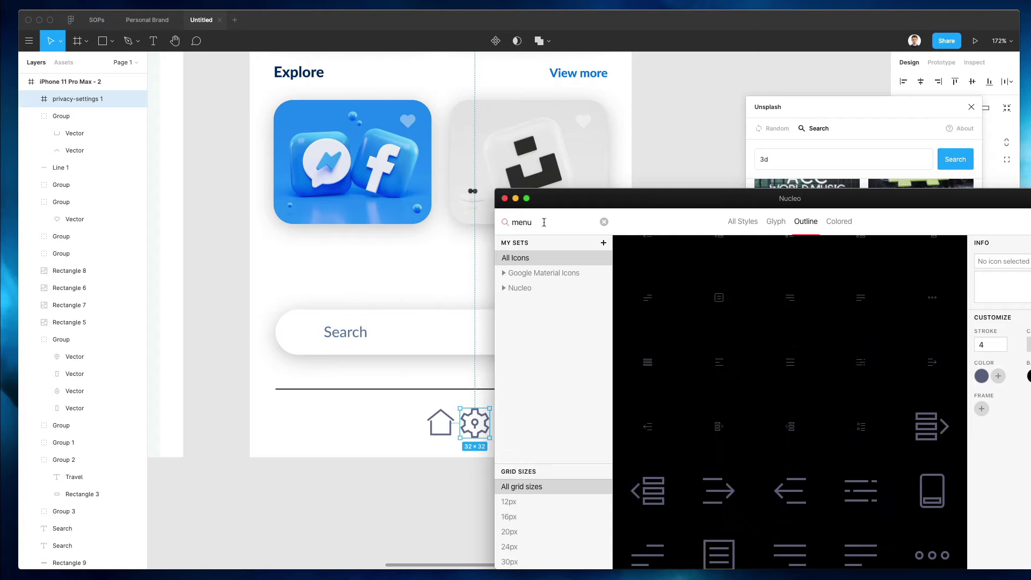
- Search Nucleo for "profil", place the person icon to the left of the house, and scale it to about 31 × 31
text(profil)
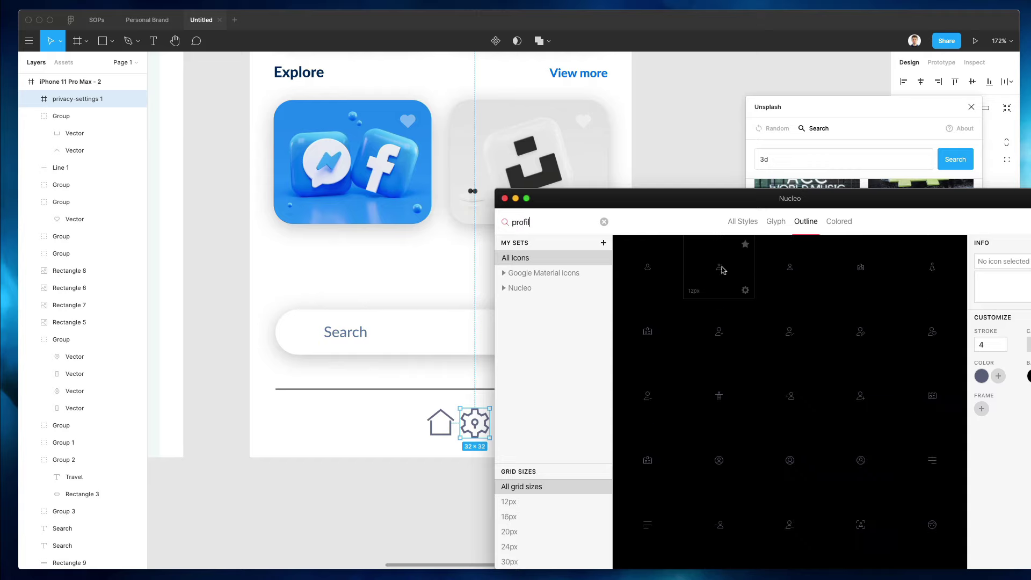
drag(722, 270, 411, 401)
scroll(399, 404, down, 3)
scroll(399, 409, up, 5)
key(k)
scroll(411, 400, up, 5)
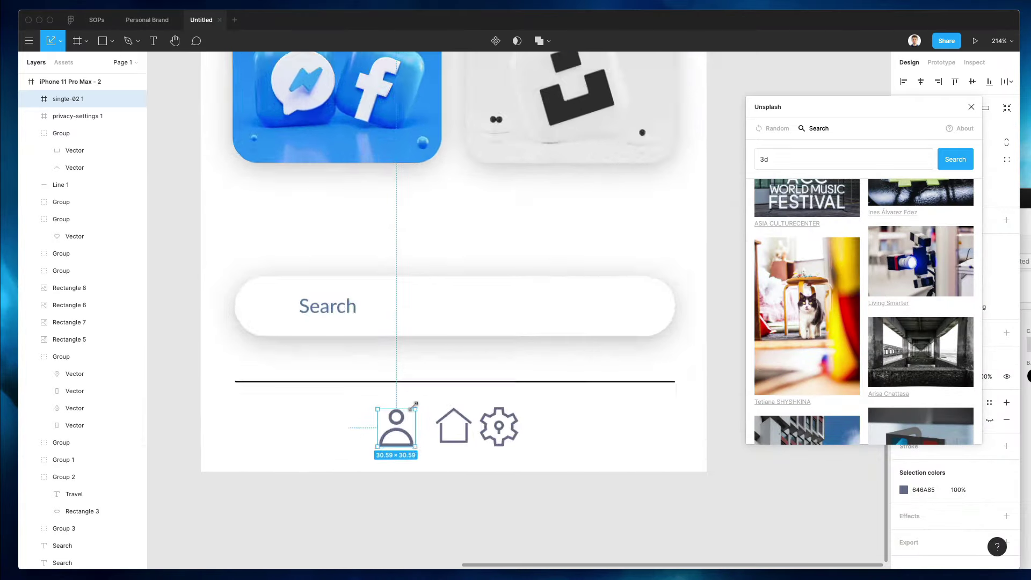
- Undo the person icon's accidental rotation, move it against the house icon, and scale it to about 29 × 29
drag(330, 404, 418, 528)
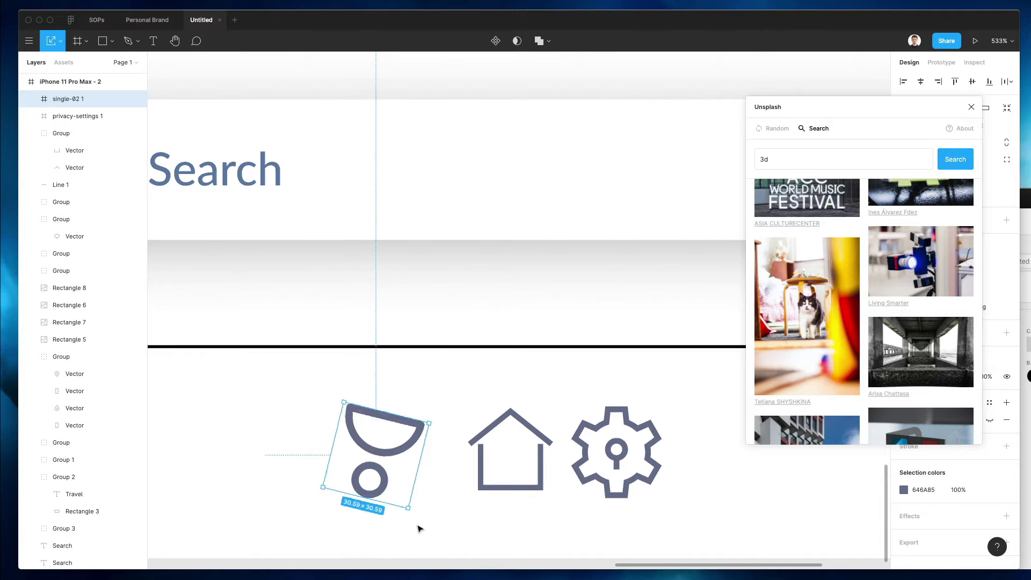
key(super+z)
drag(399, 455, 459, 447)
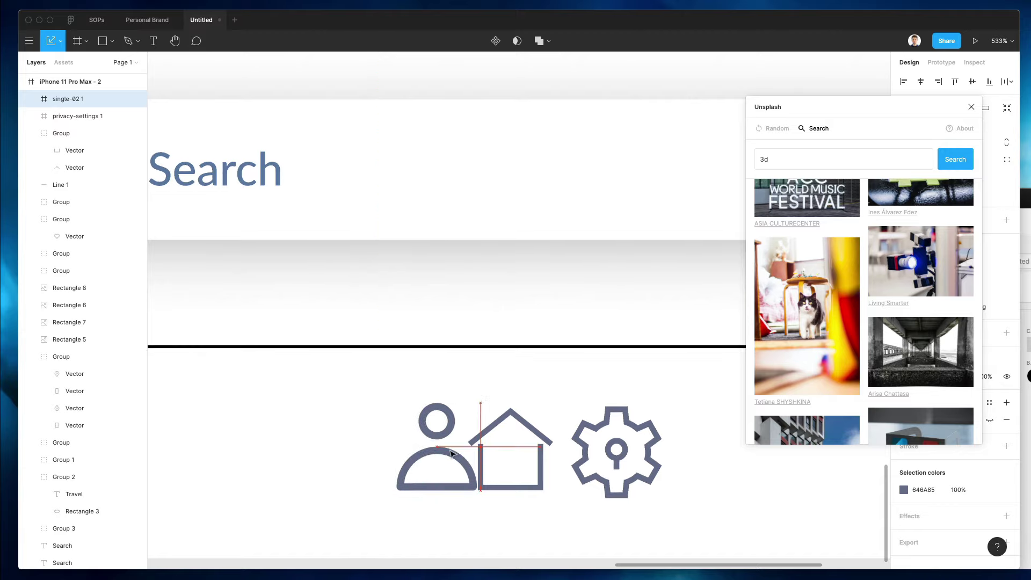
drag(450, 400, 449, 403)
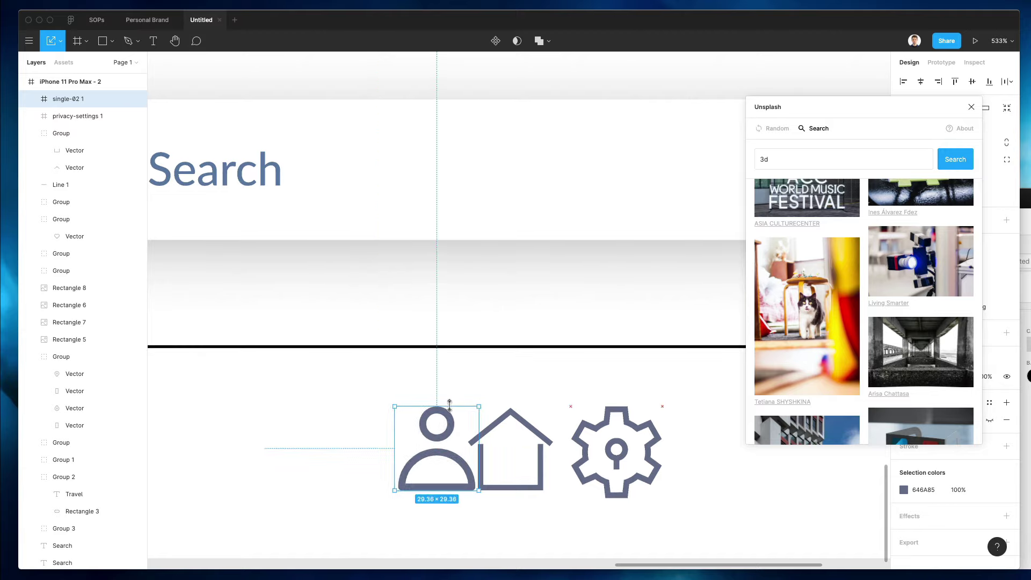
- Move the Unsplash window out of the way and set the person icon's stroke width to 2
double_click(424, 411)
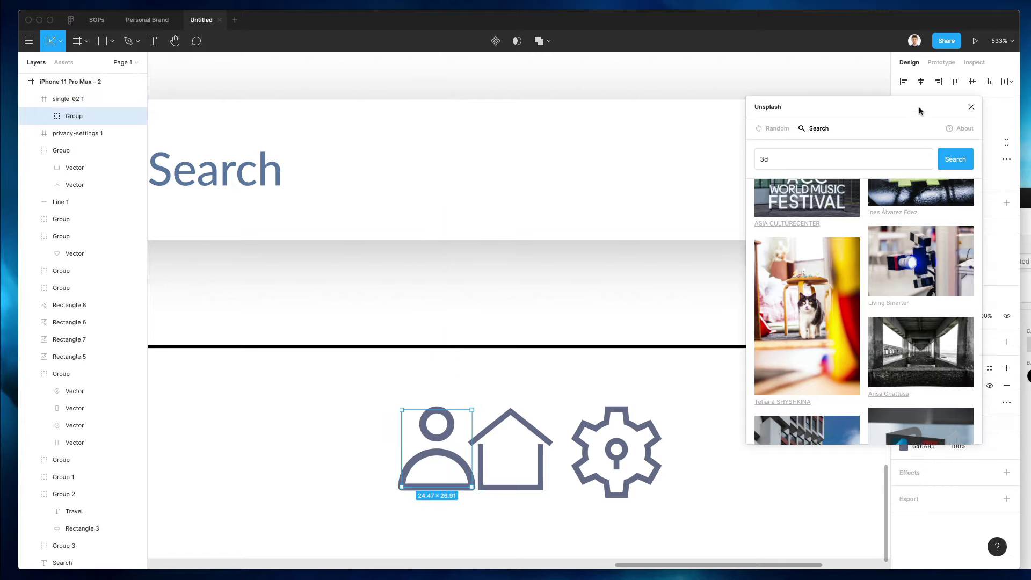
drag(919, 111, 999, 563)
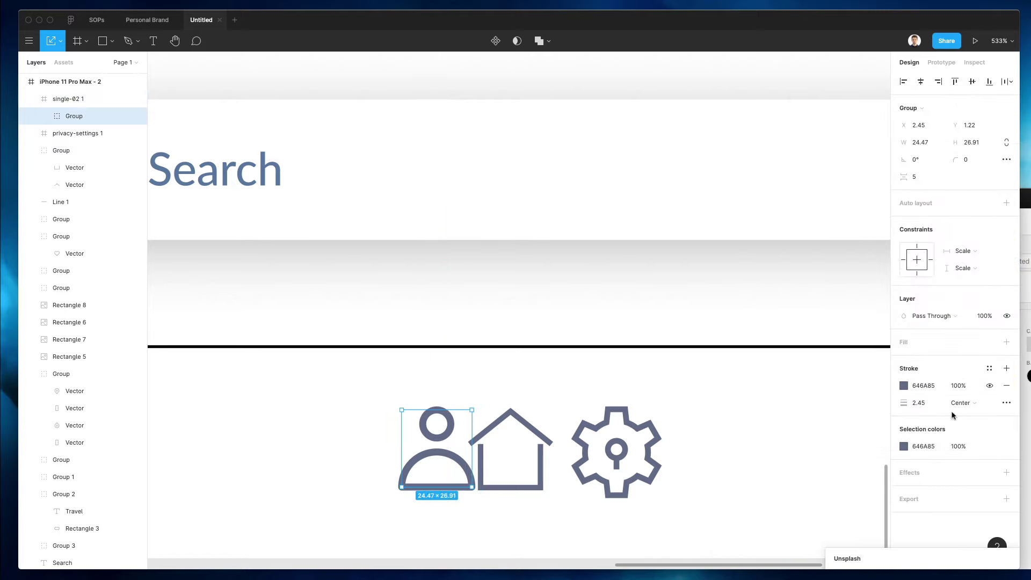
click(925, 405)
text(2)
key(Return)
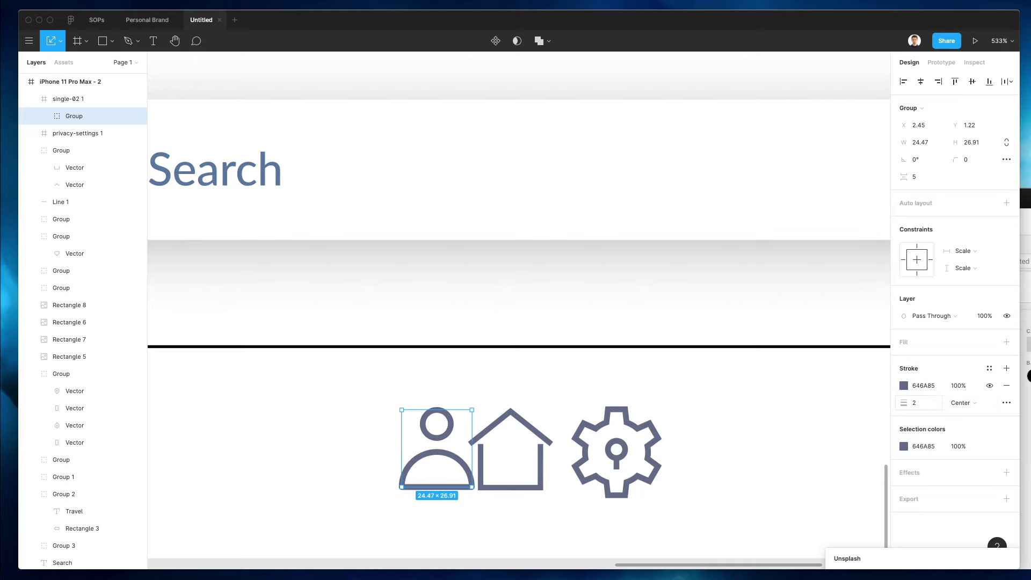
- Set the house icon's stroke width to 2
click(508, 412)
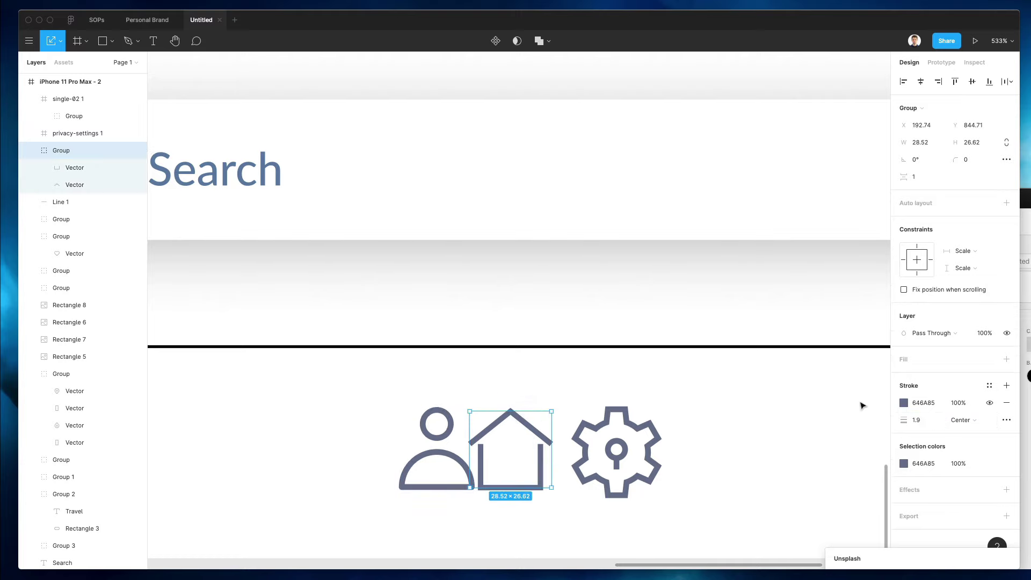
click(916, 420)
text(2)
key(Return)
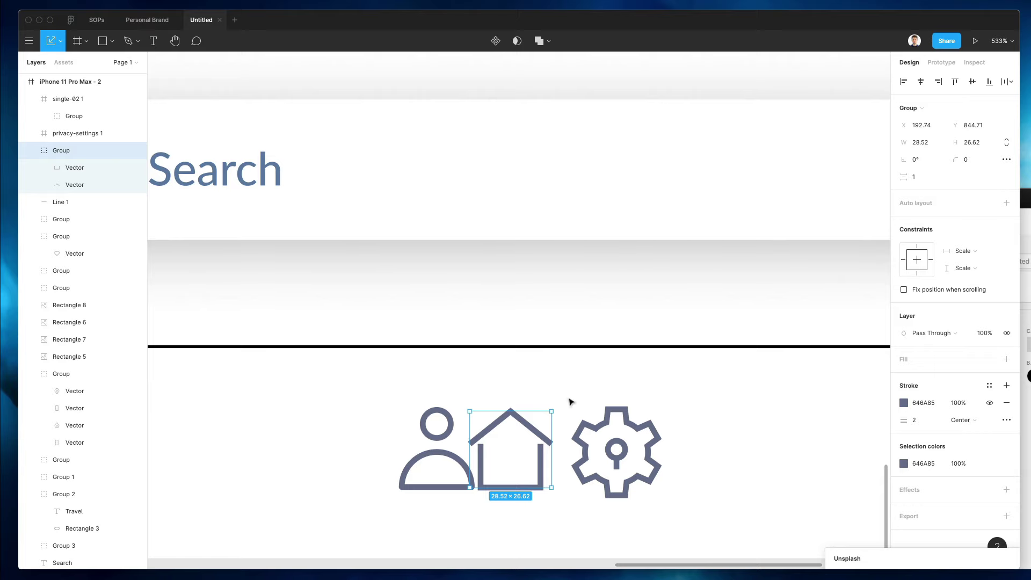
- Check the stroke width of the gear icon's inner and outer shapes
click(591, 418)
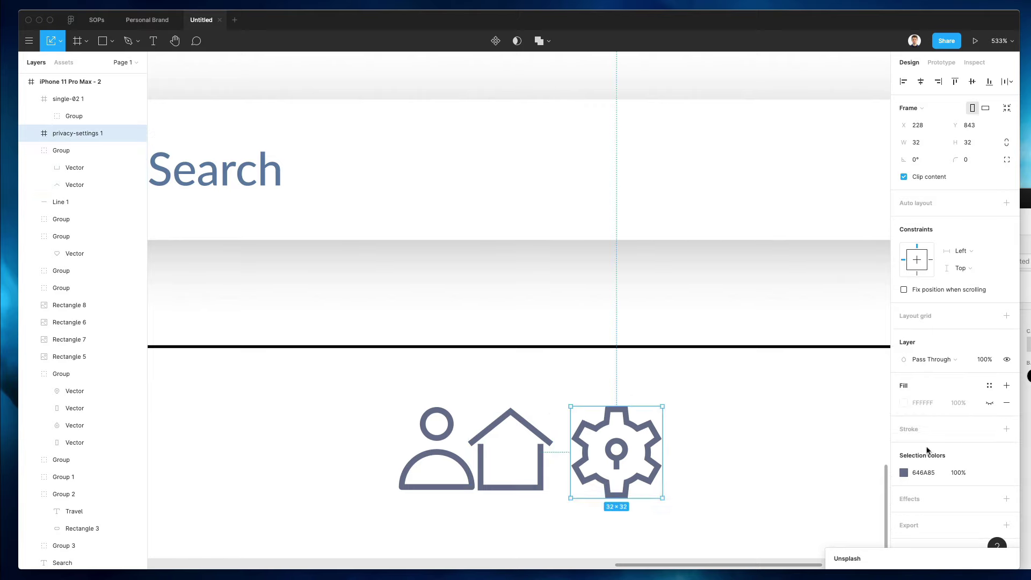
double_click(617, 450)
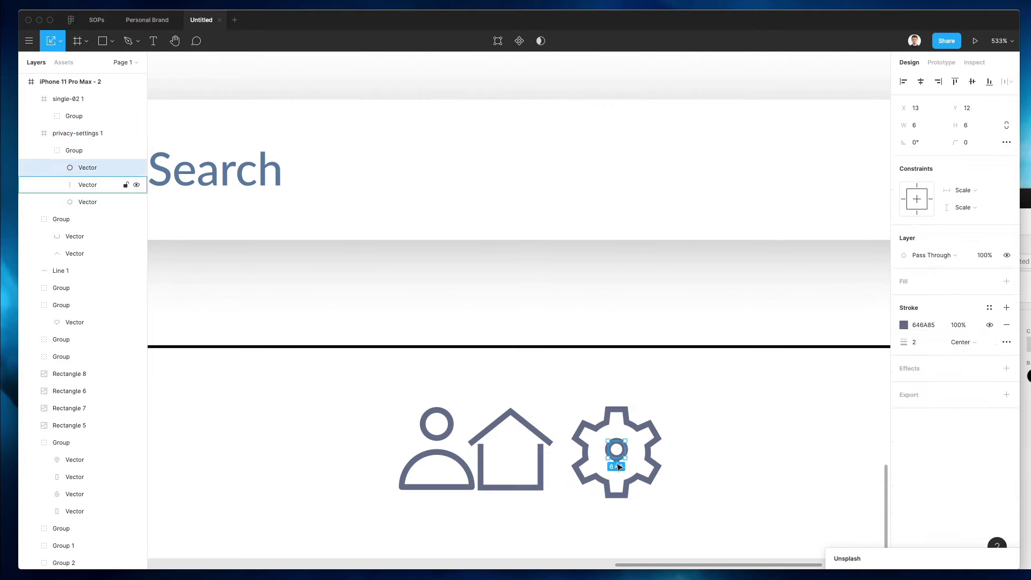
shift+click(619, 461)
click(634, 425)
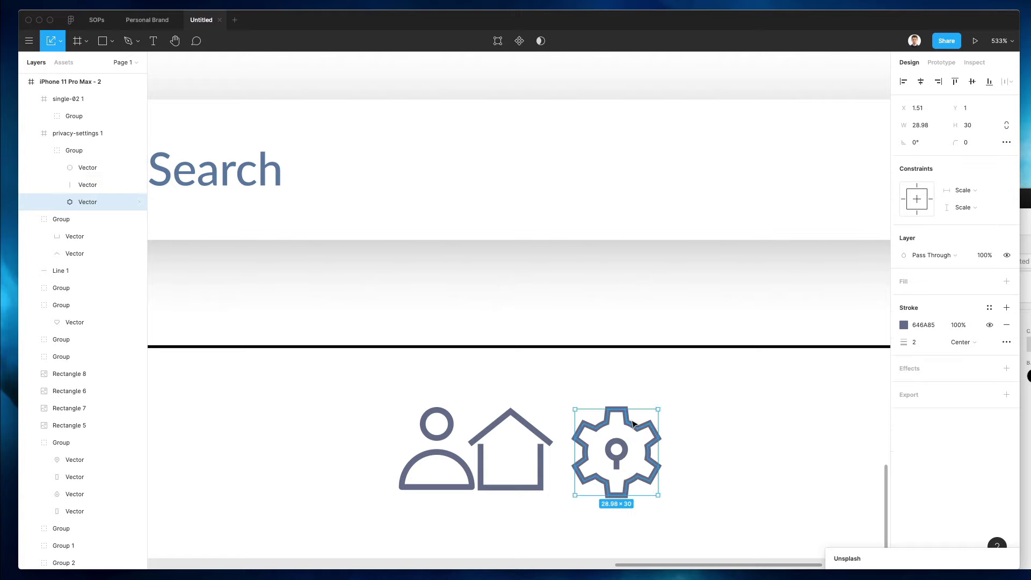
- Move the gear icon against the house icon and scale it to about 30 × 30
key(Escape)
drag(616, 433, 593, 428)
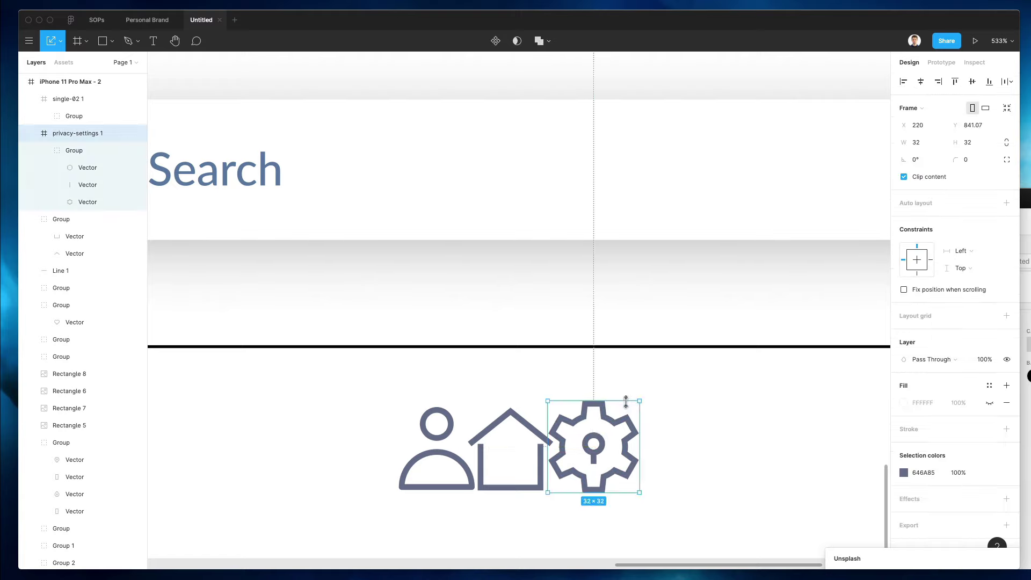
drag(639, 401, 635, 405)
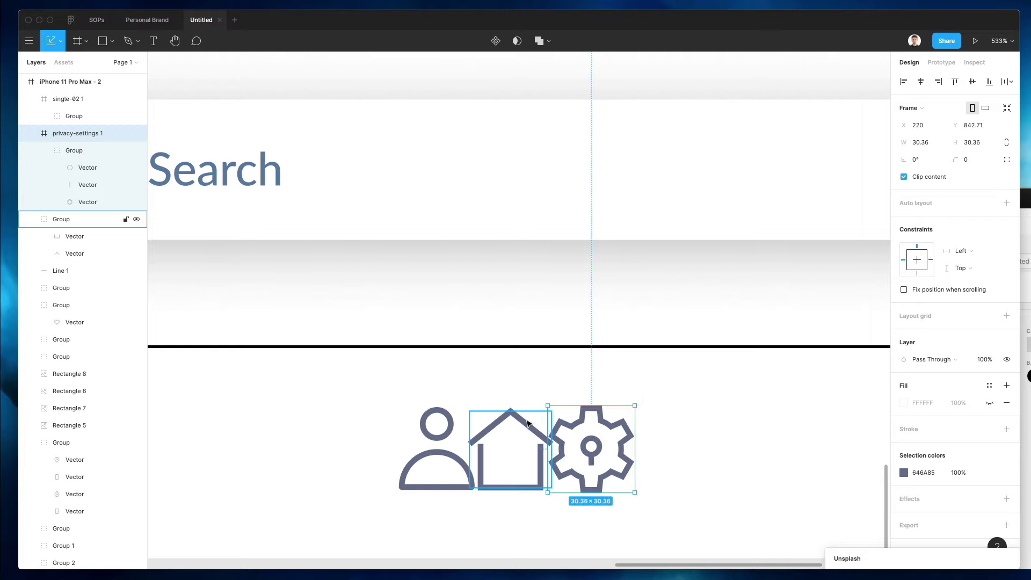
- Spread out the bottom navigation icons by moving the person icon left of the house and the gear icon right of it
scroll(469, 418, down, 3)
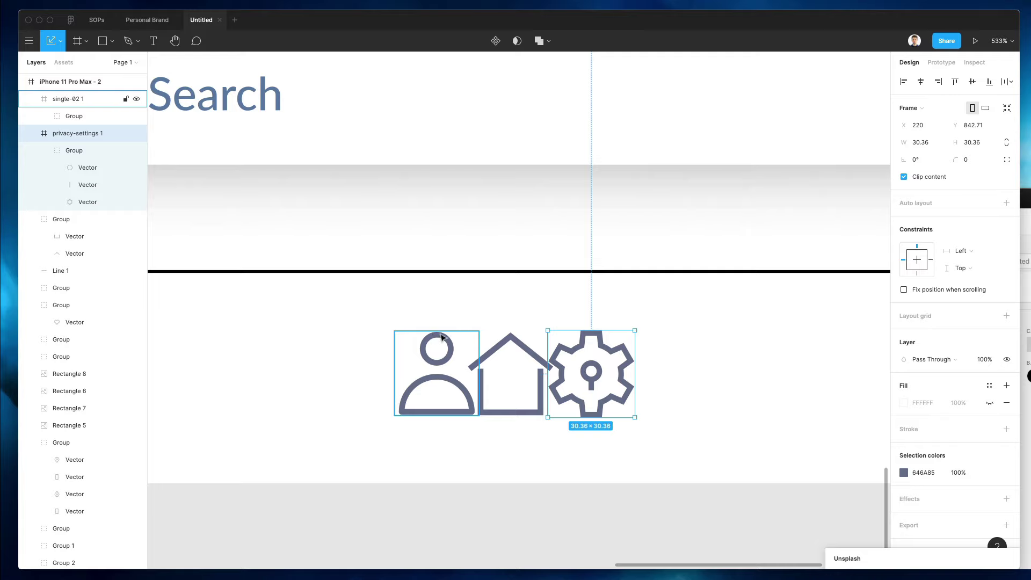
scroll(437, 341, down, 3)
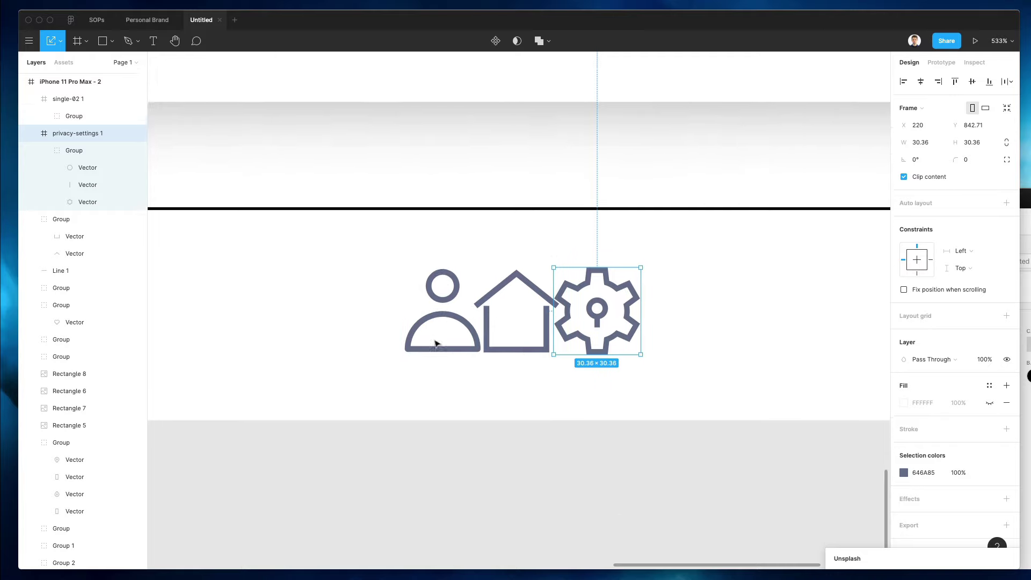
scroll(435, 343, down, 2)
scroll(436, 342, up, 1)
scroll(435, 341, down, 5)
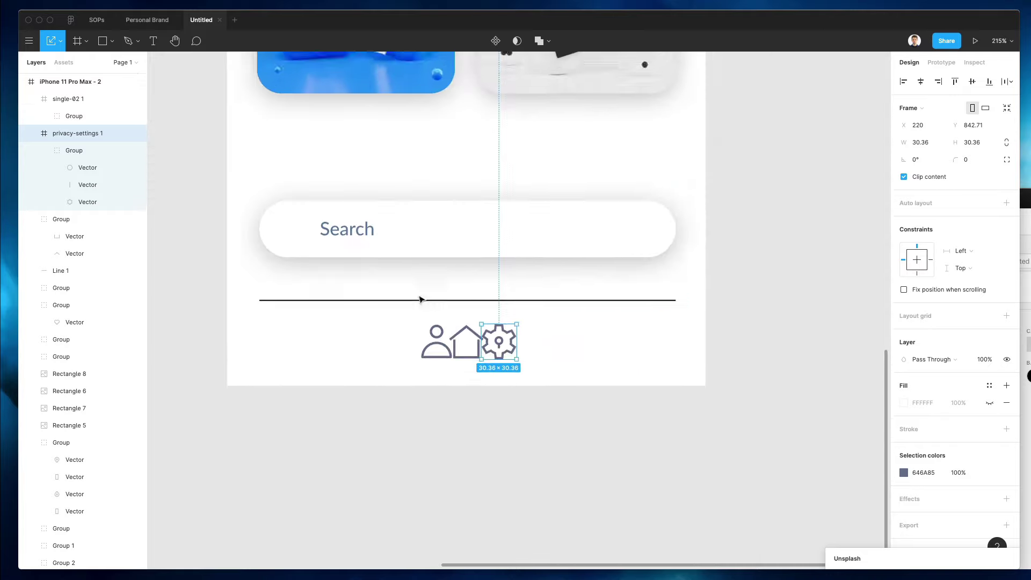
scroll(421, 300, up, 3)
drag(437, 413, 320, 413)
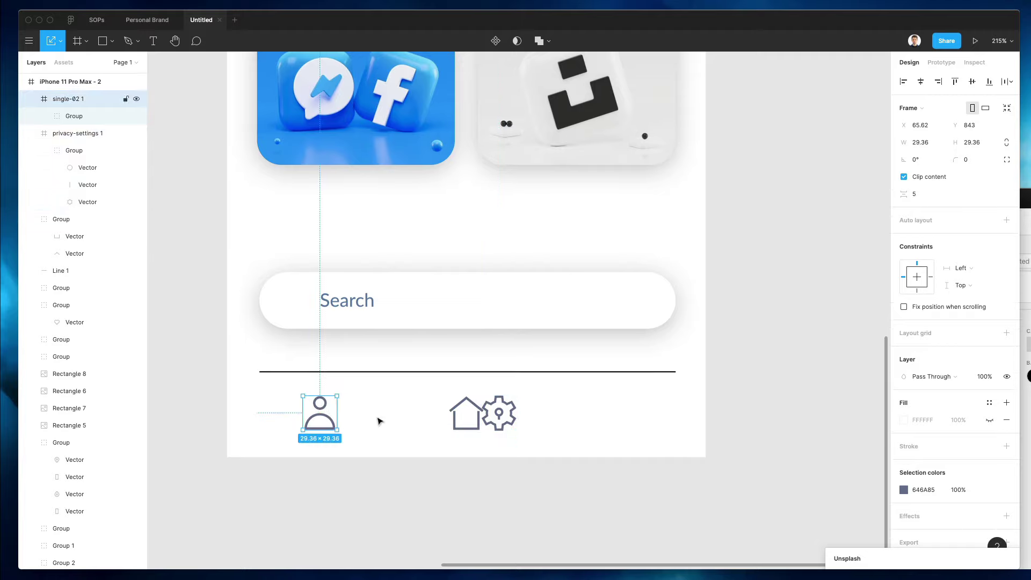
drag(499, 413, 613, 413)
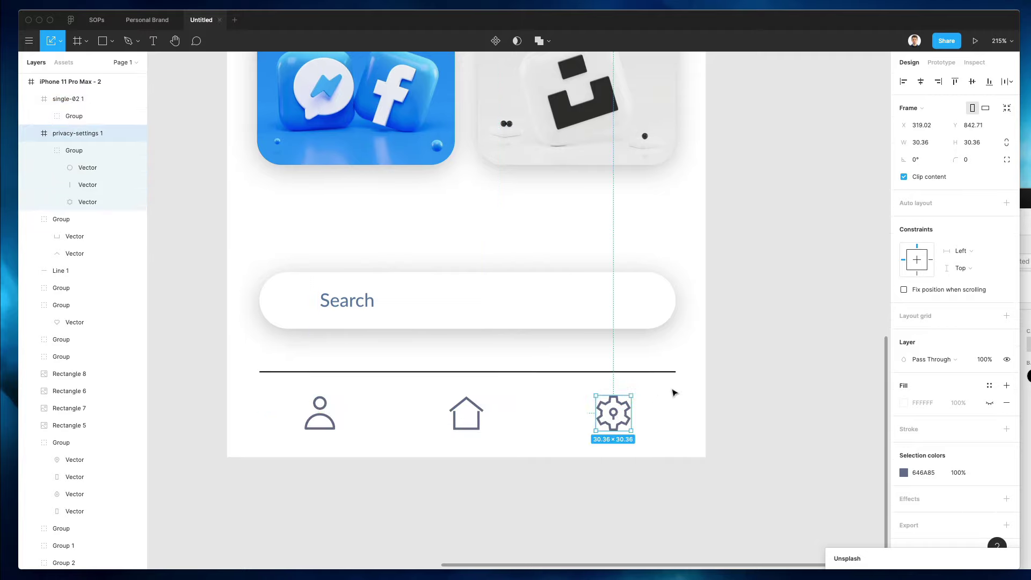
- Distribute the horizontal spacing of the person, house and gear icons evenly and group them
drag(675, 393, 290, 458)
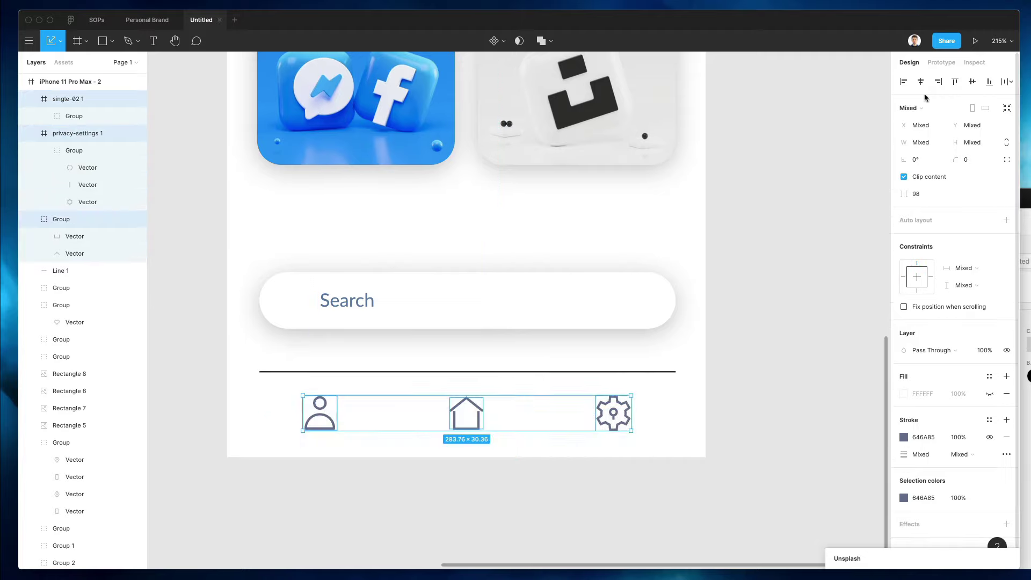
click(1012, 82)
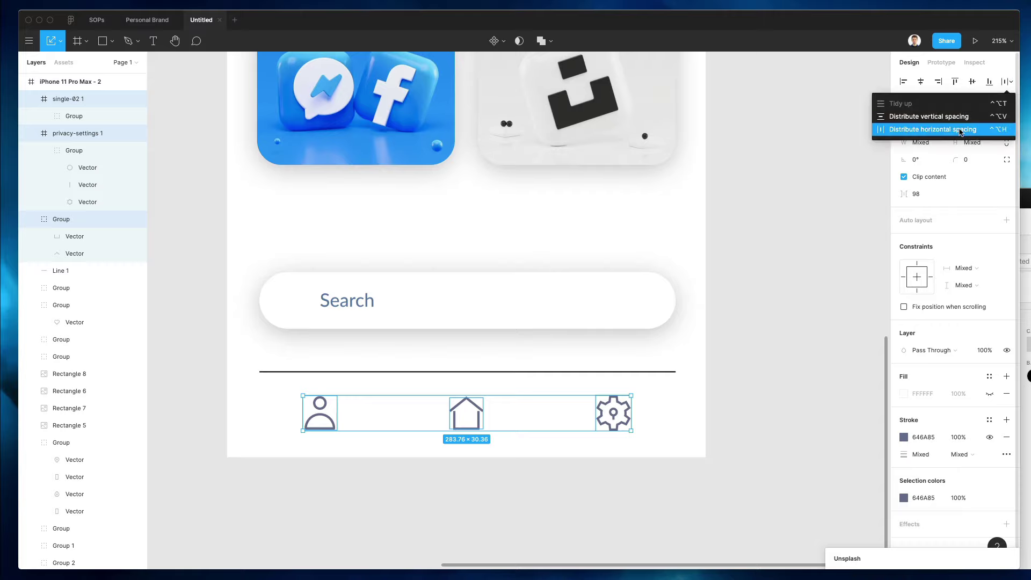
click(962, 130)
key(super+g)
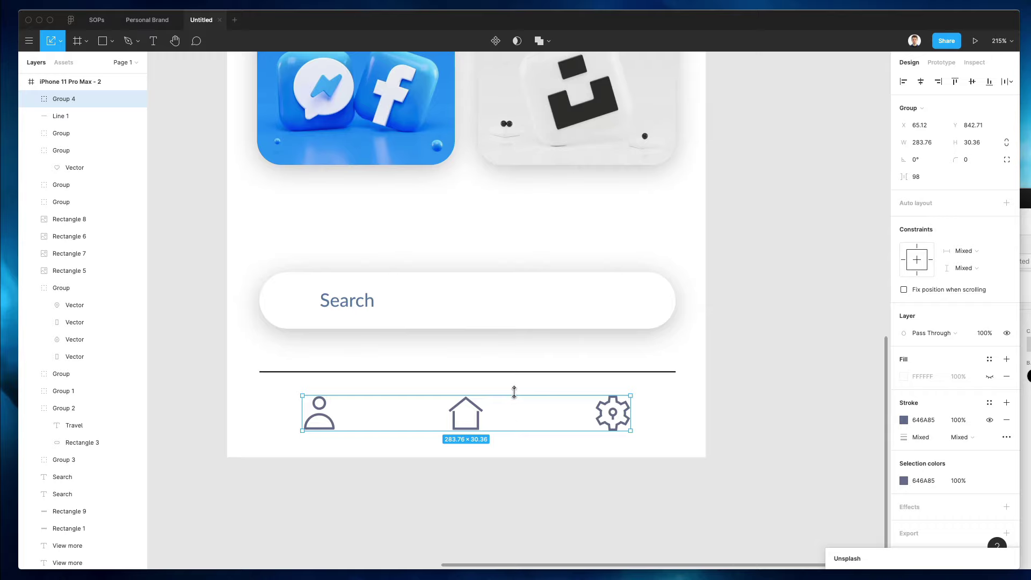
- Recolour the divider line above the icons with the Search text's colour 59759E and set its opacity to 50%
click(532, 373)
key(i)
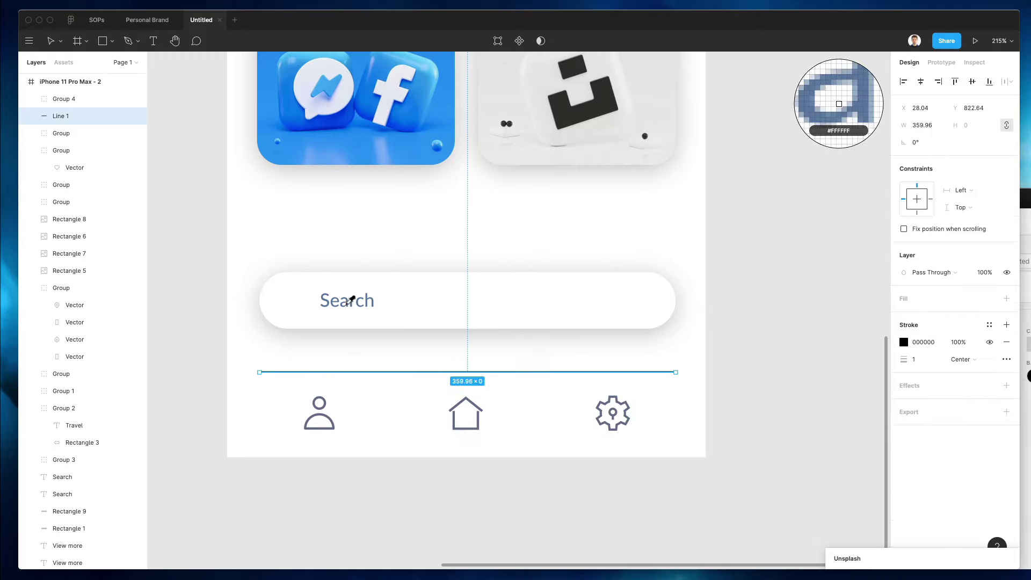
click(351, 300)
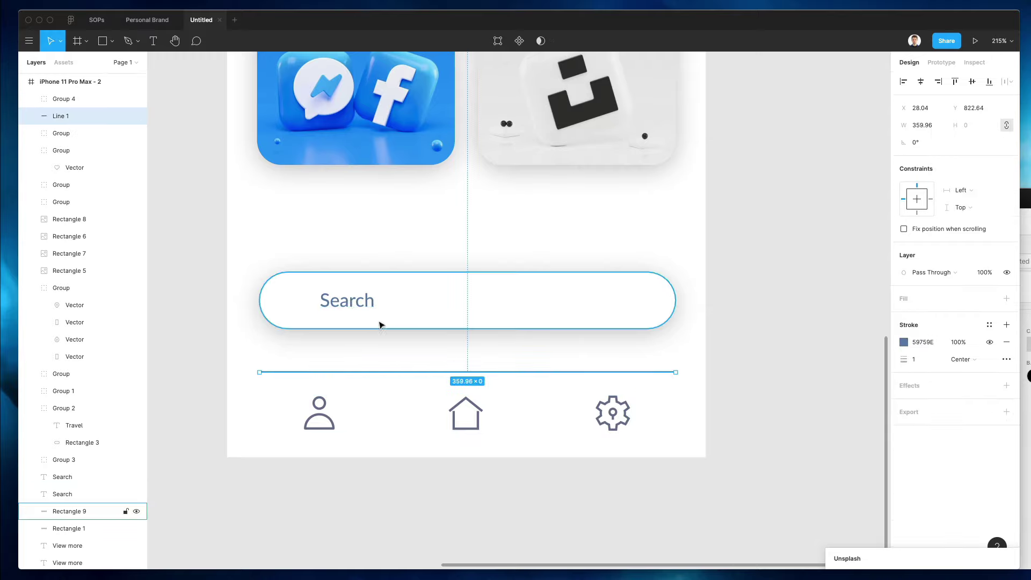
key(5)
click(665, 419)
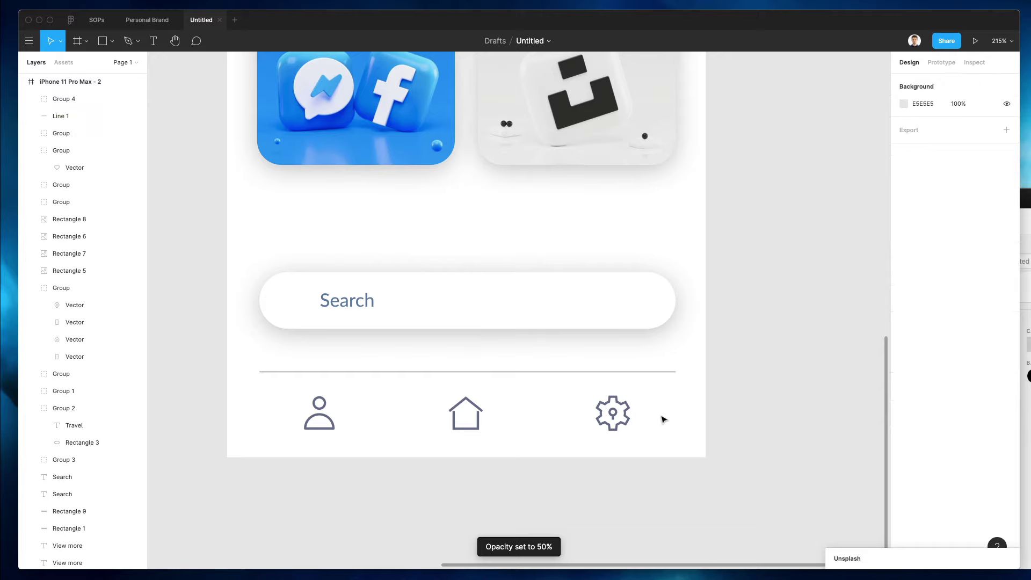
- Try to recolour the navigation icon group with the Search text's colour 59759E
scroll(661, 421, up, 1)
drag(290, 395, 692, 481)
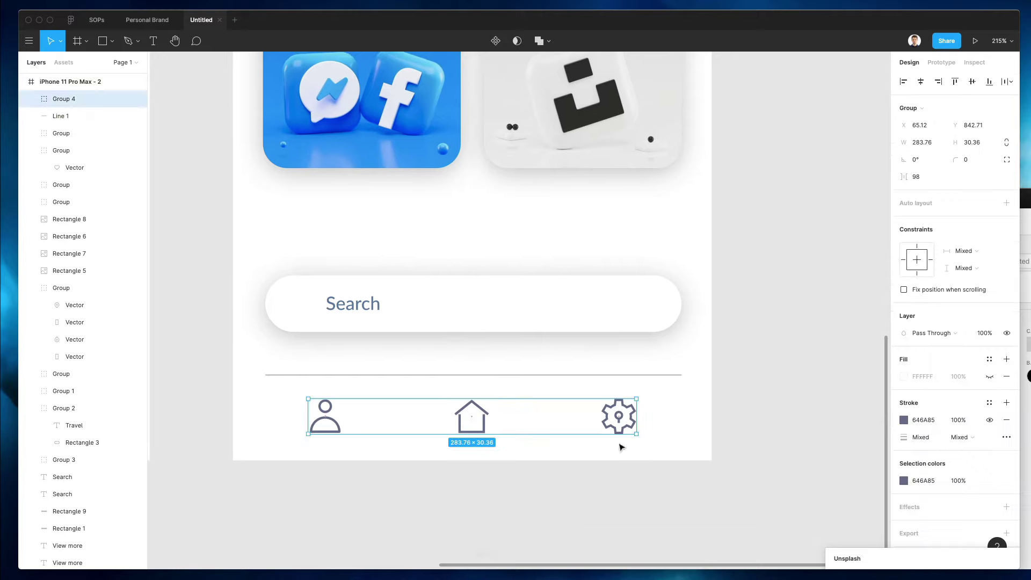
key(i)
click(361, 295)
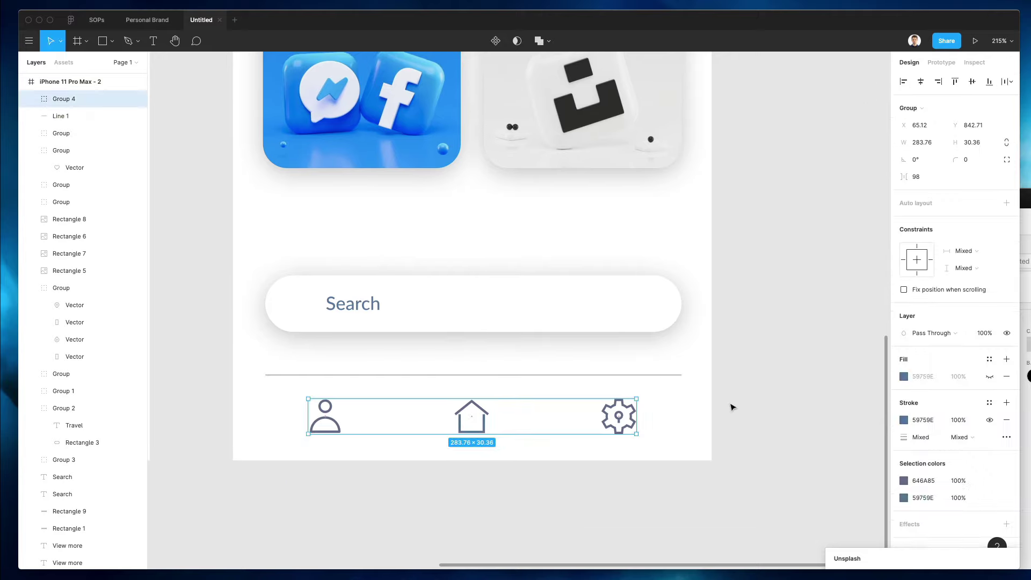
click(768, 422)
- Recolour the house icon's stroke with the blue 0067FF sampled from the active Education button
drag(429, 387, 512, 461)
scroll(513, 445, up, 8)
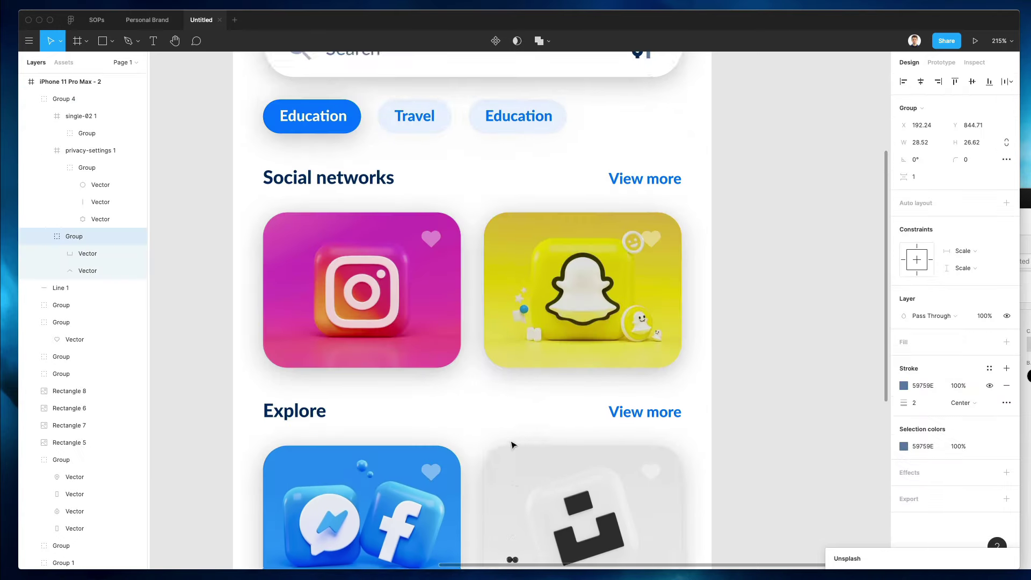
scroll(512, 445, up, 4)
key(i)
click(342, 243)
scroll(617, 274, down, 5)
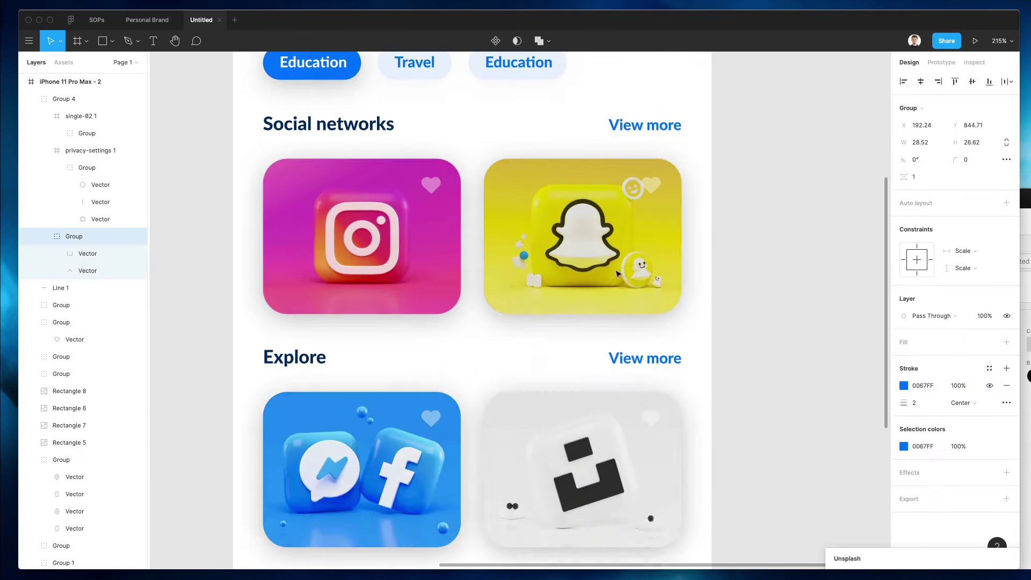
scroll(617, 274, down, 8)
click(564, 354)
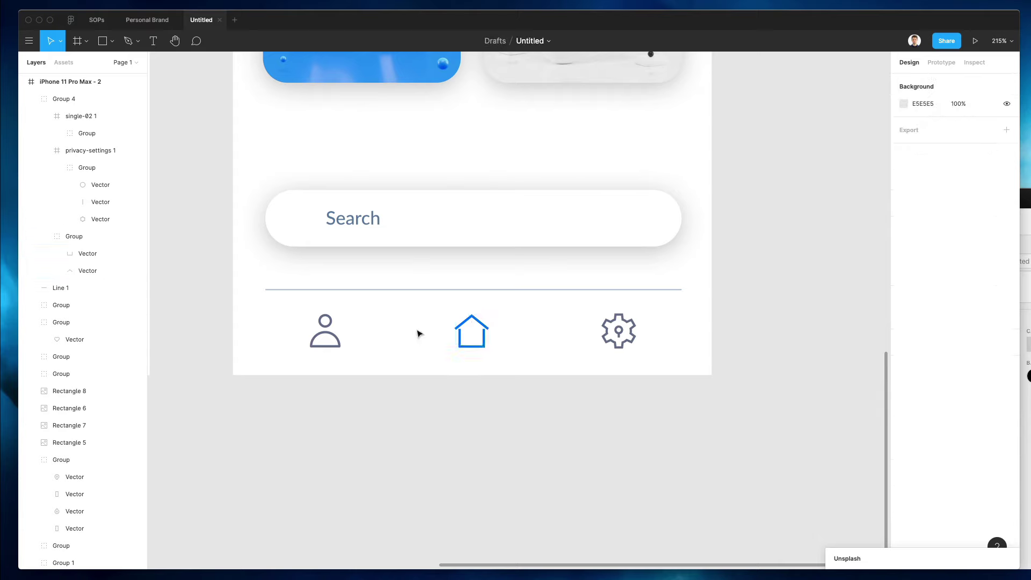
- Recolour the person and gear icons with the divider line's greyish blue ACBACE
drag(291, 309, 391, 389)
drag(561, 386, 675, 306)
key(i)
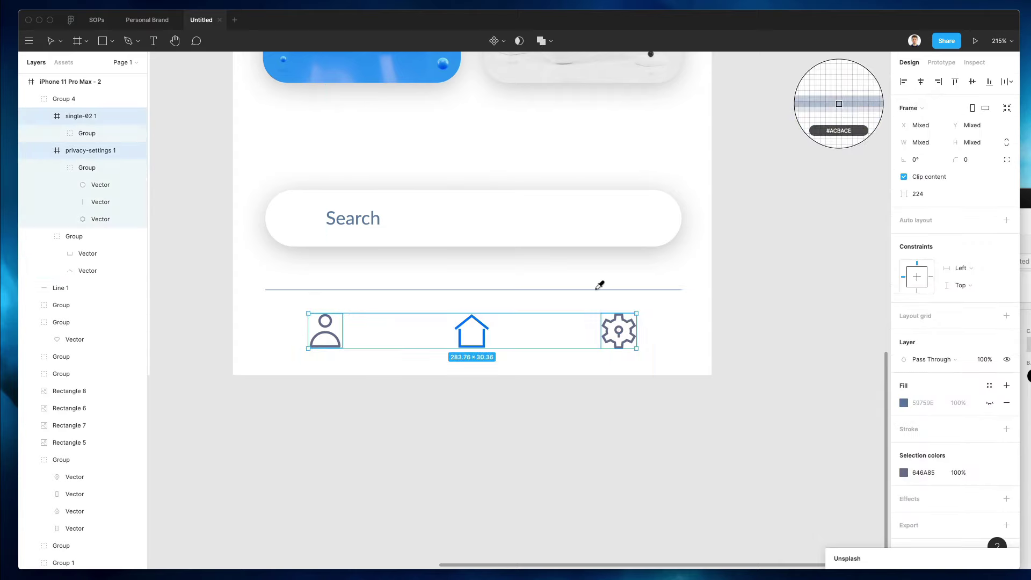
click(596, 290)
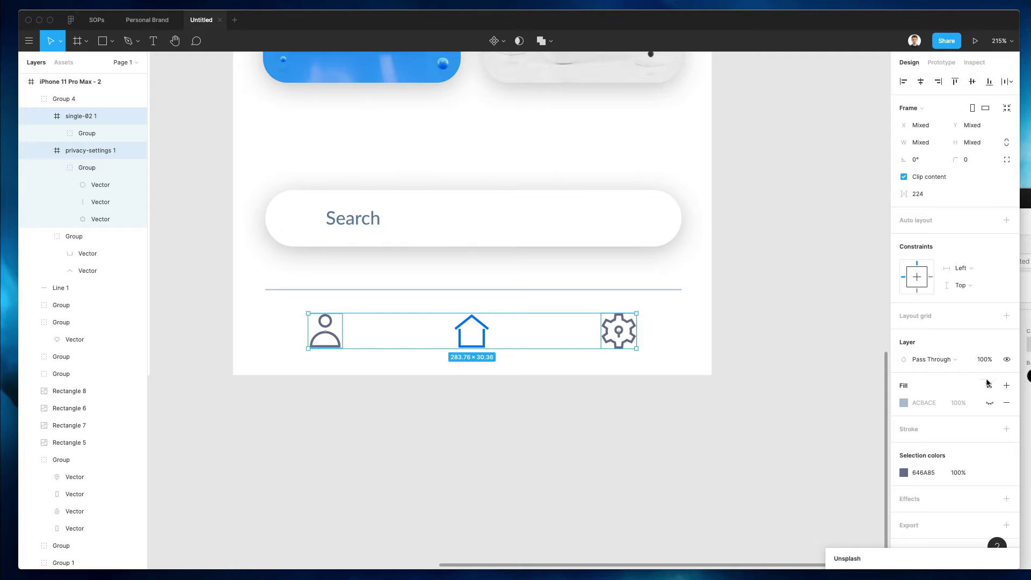
click(904, 472)
key(i)
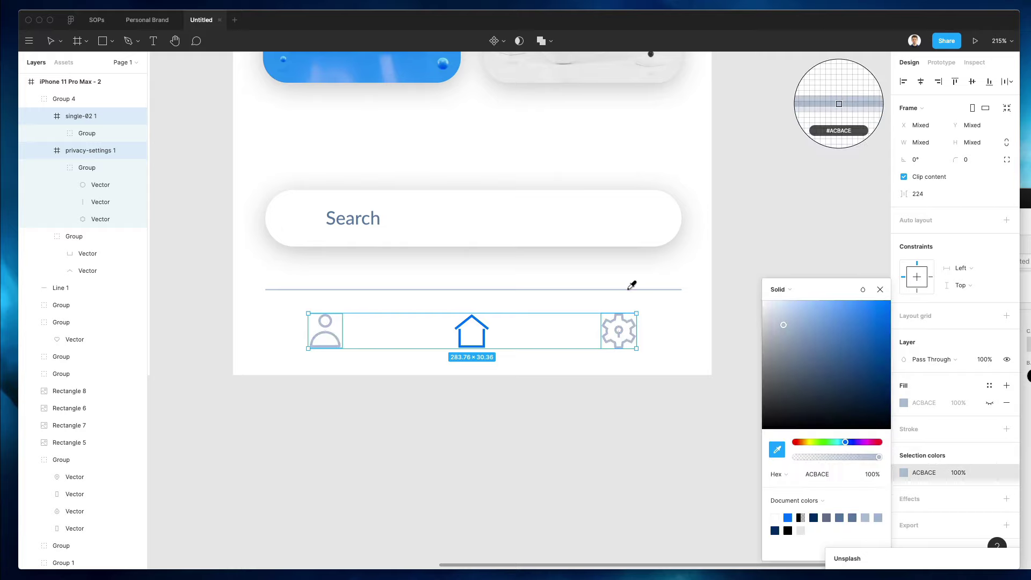
click(632, 285)
click(743, 333)
- Shorten the house icon's lower body slightly from its bottom edge
ctrl+scroll(688, 336, down, 5)
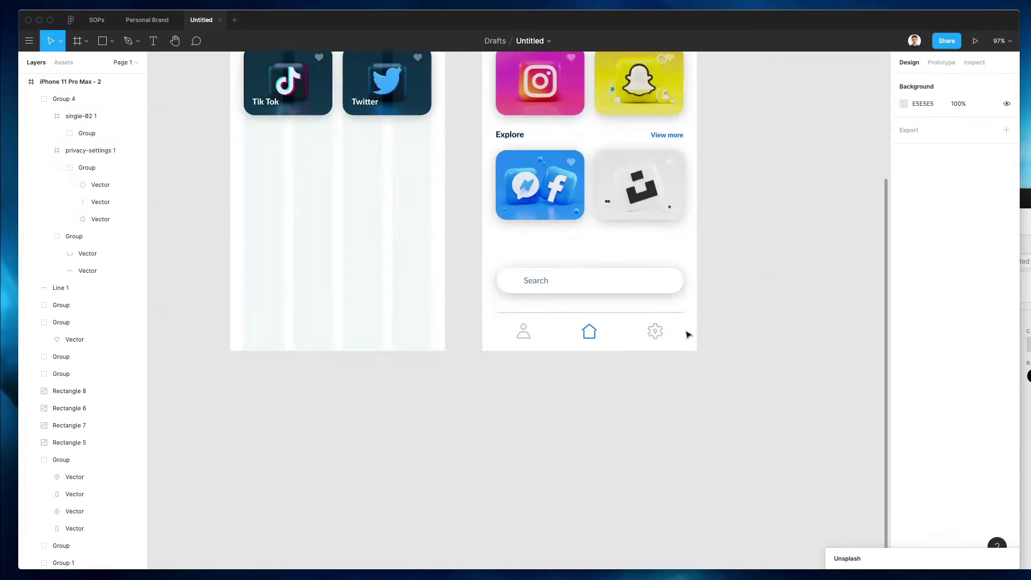
scroll(686, 333, up, 3)
ctrl+scroll(604, 473, up, 5)
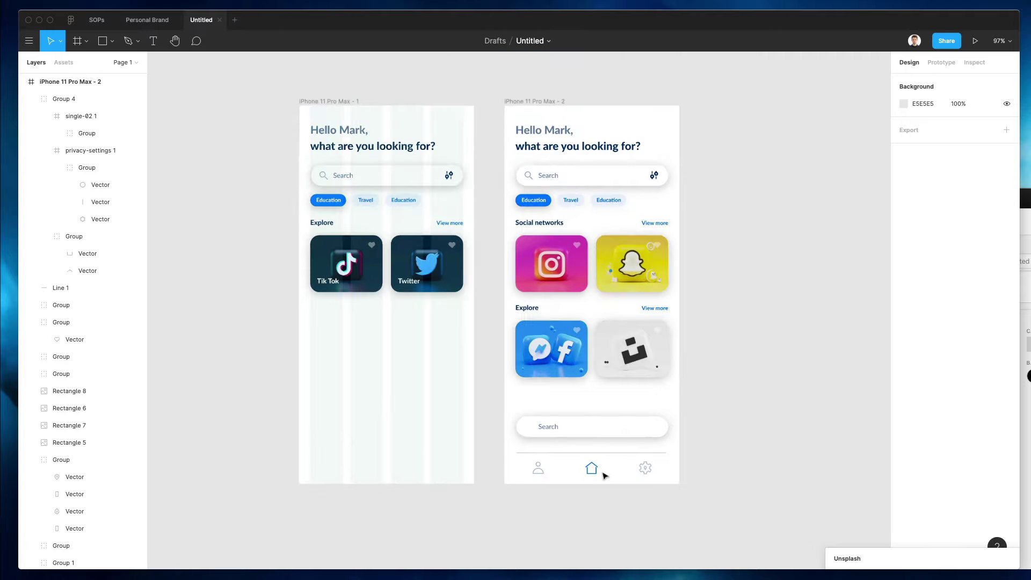
click(584, 465)
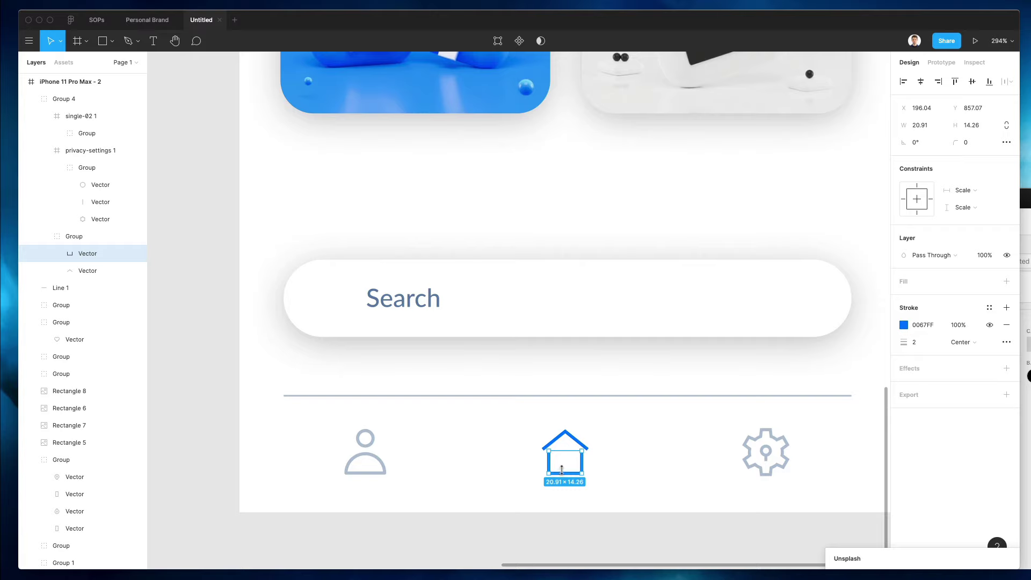
drag(562, 471, 564, 466)
click(484, 453)
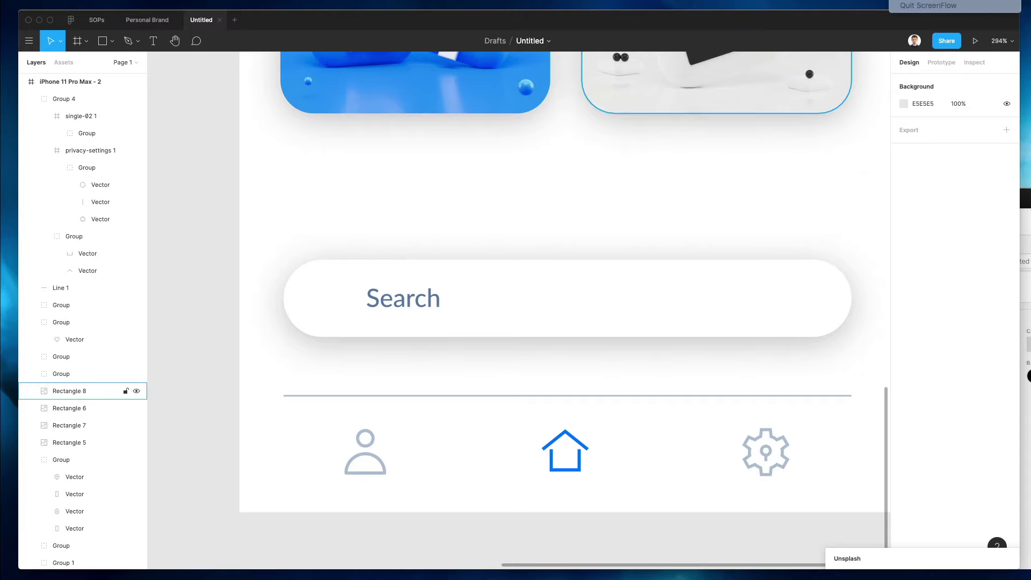
- Replace the Search text in the lower rounded bar with "Discover now"
scroll(502, 334, down, 5)
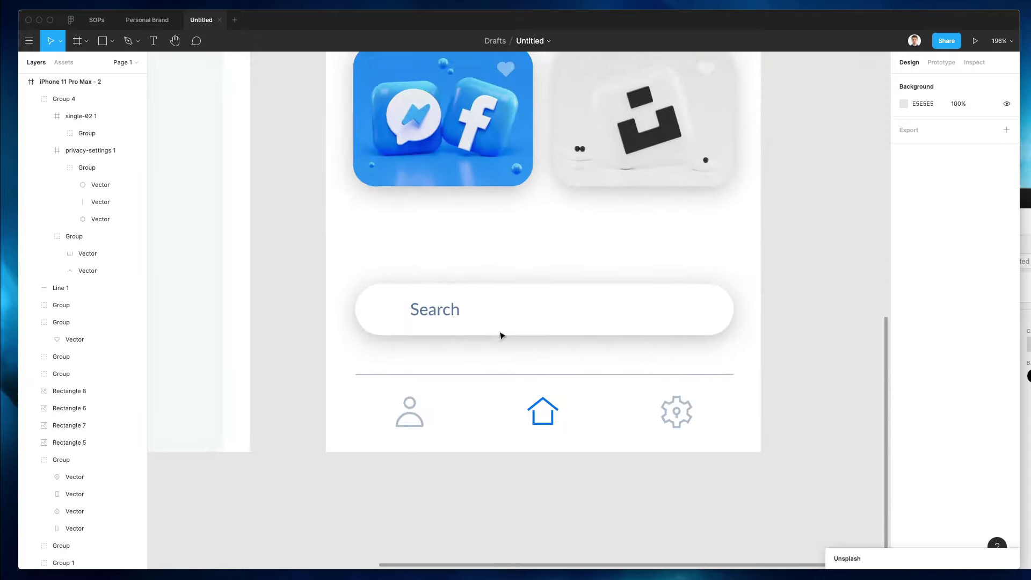
scroll(502, 333, down, 1)
scroll(502, 334, up, 3)
click(428, 396)
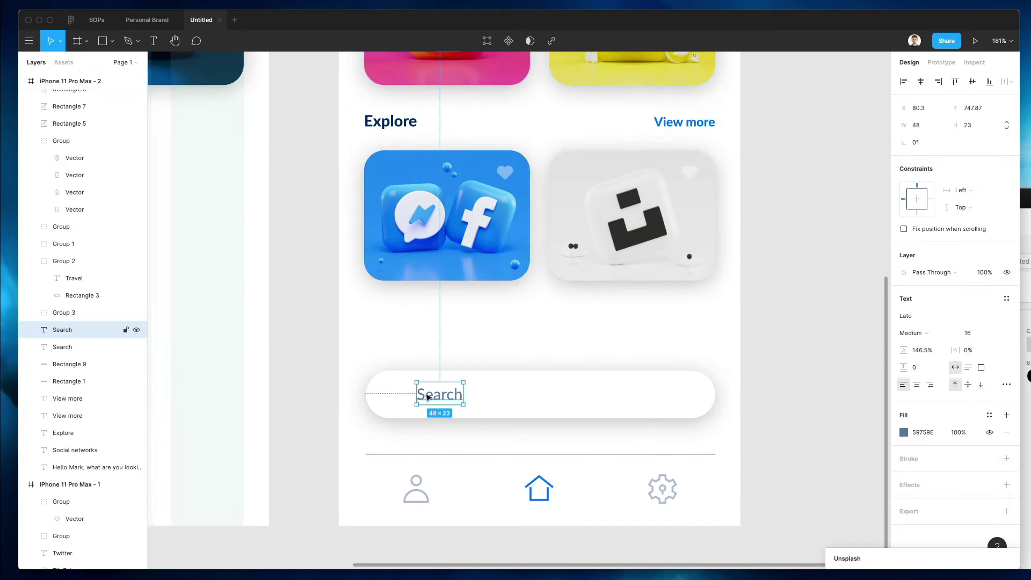
double_click(452, 396)
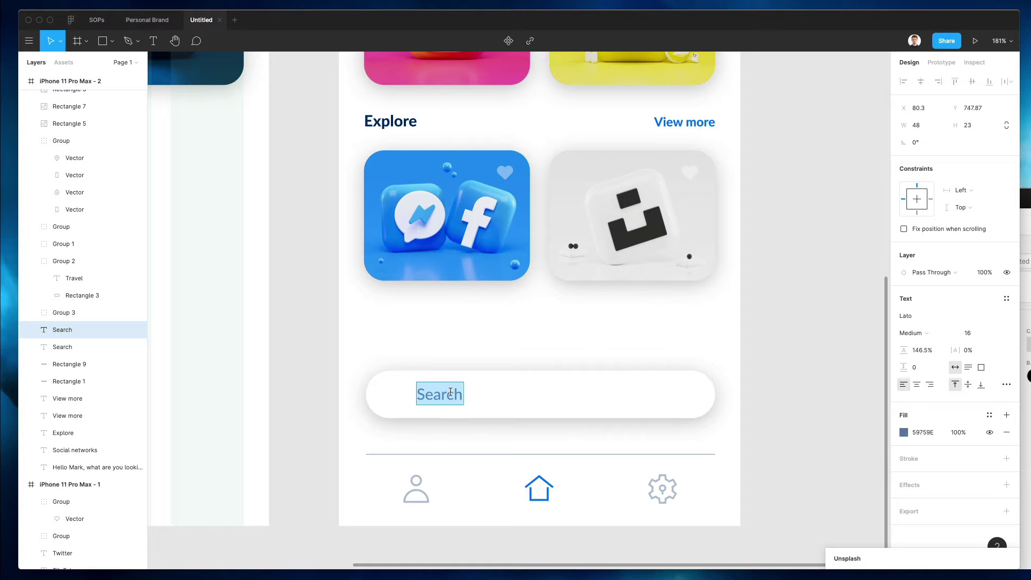
text(Dis)
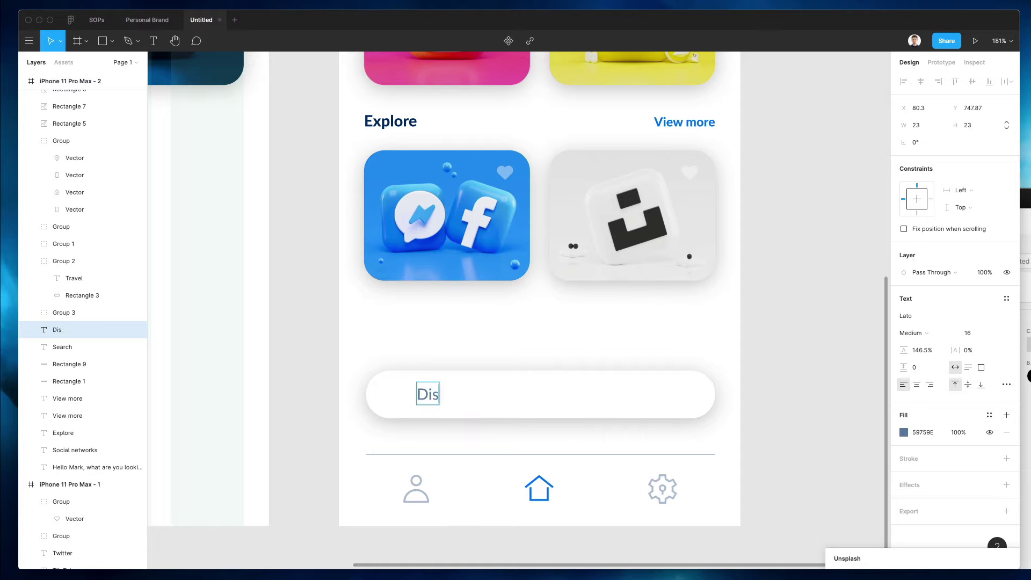
text(cover n)
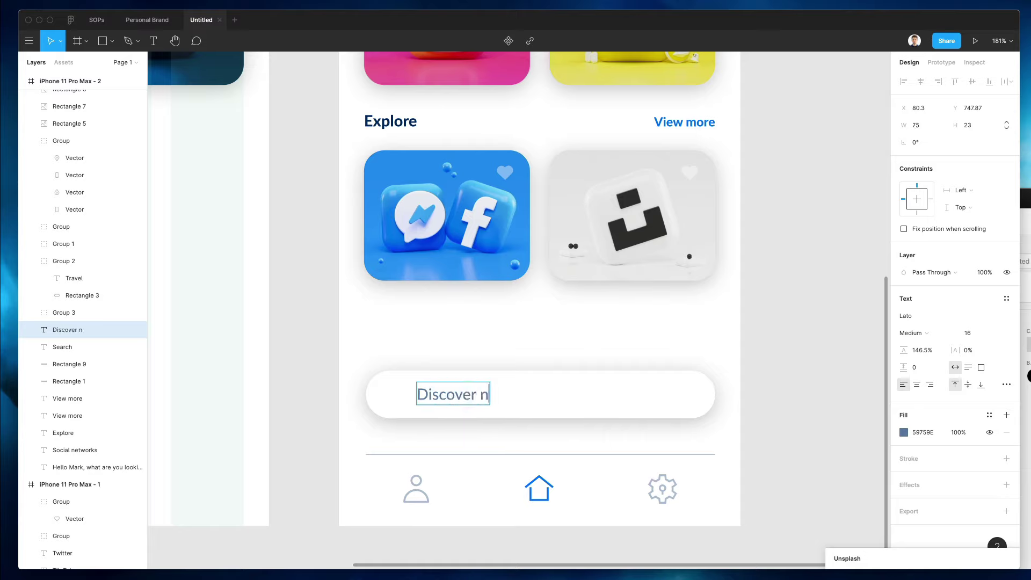
text(ow)
key(Escape)
- Centre the "Discover now" text horizontally within its rounded bar
scroll(540, 348, down, 5)
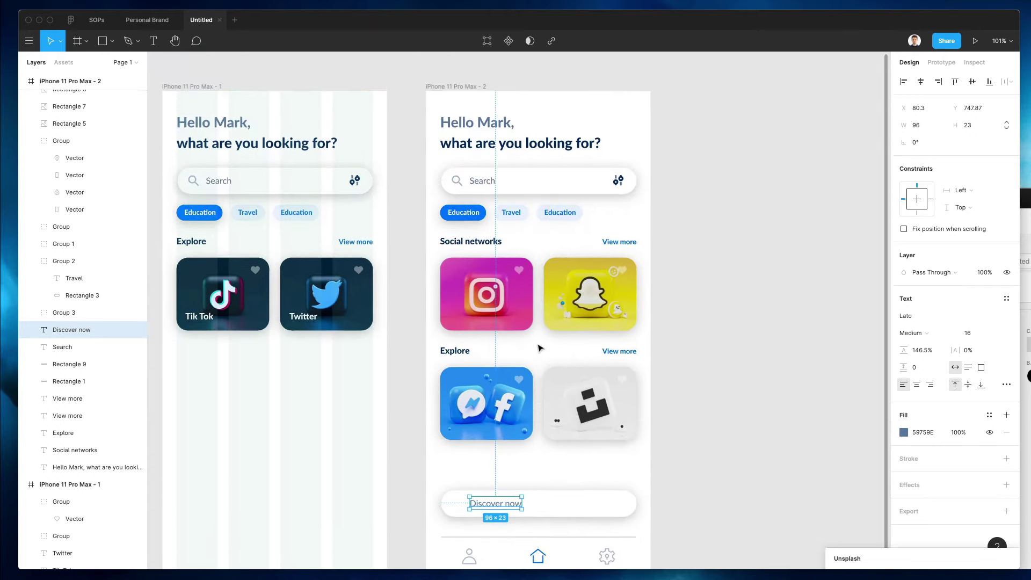
click(549, 445)
drag(539, 435, 539, 435)
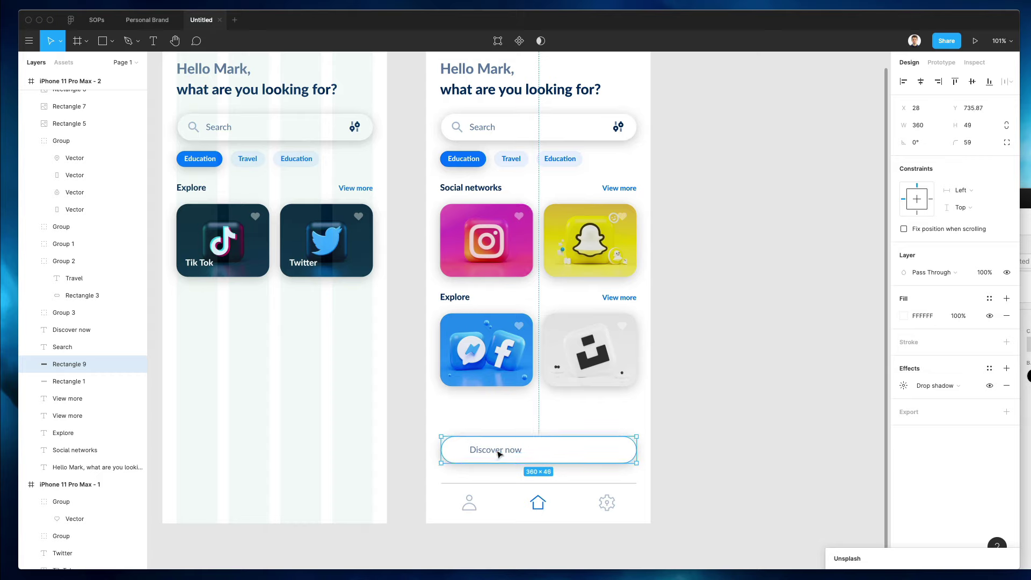
shift+click(496, 451)
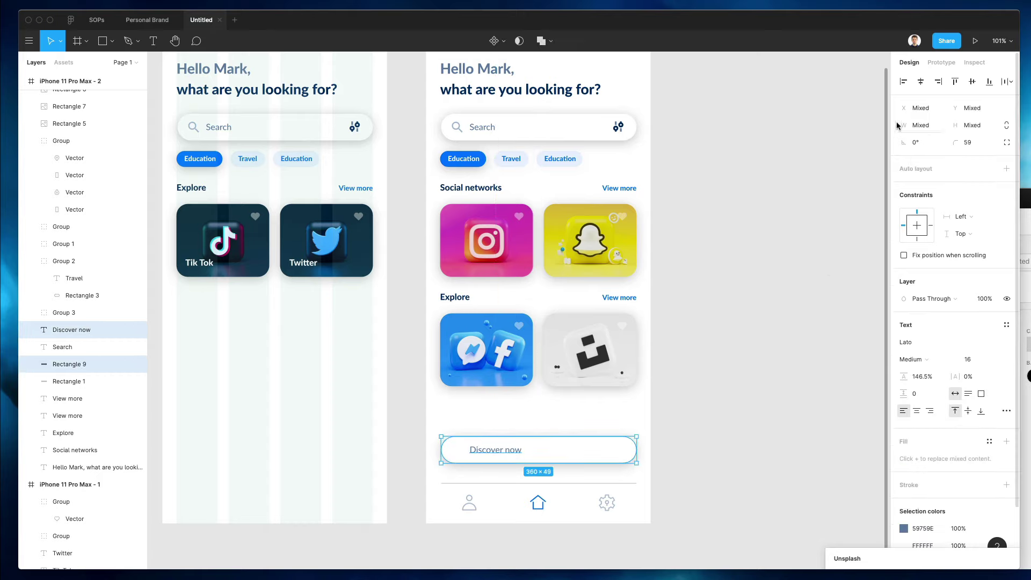
click(922, 82)
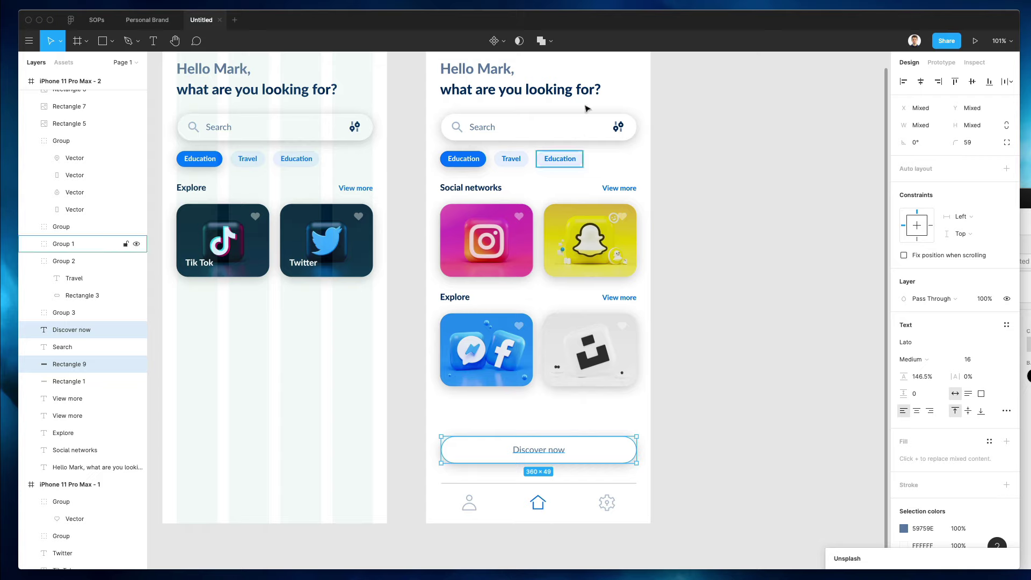
- Set the drop shadow opacity of the second screen's search bar and its four image cards to 16%
click(606, 130)
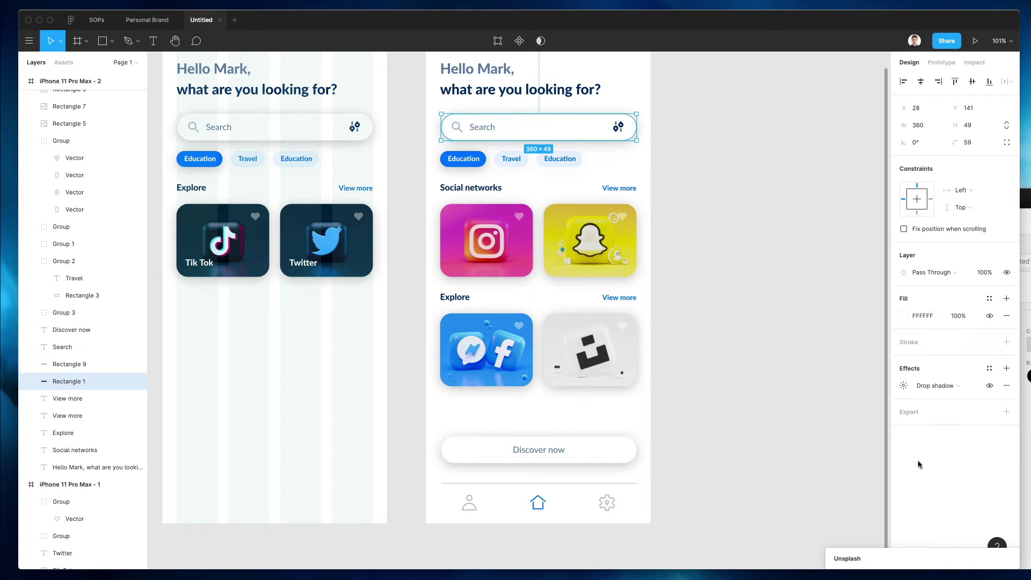
shift+click(612, 264)
shift+click(486, 242)
shift+click(486, 349)
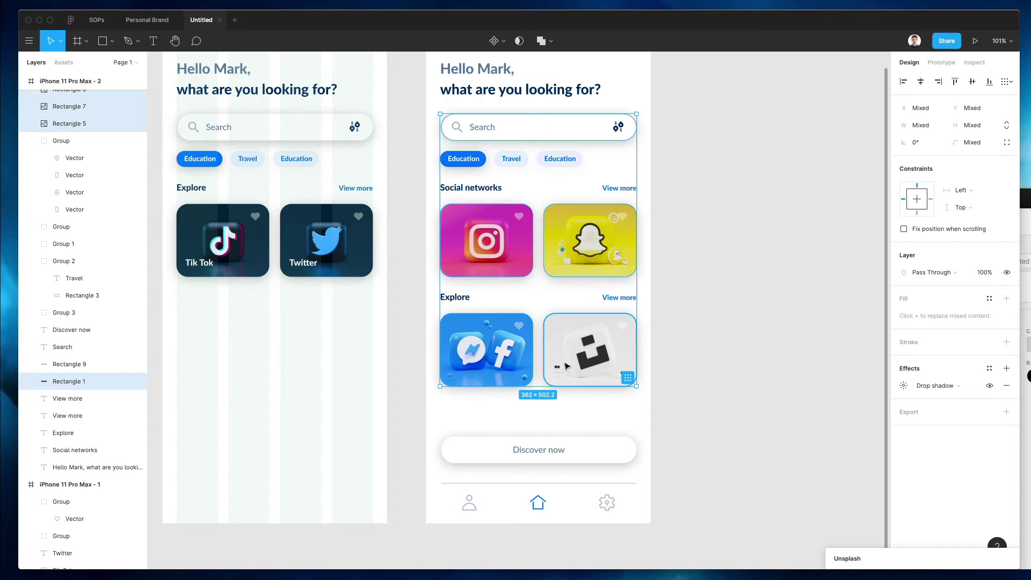
shift+click(591, 349)
click(904, 386)
click(827, 447)
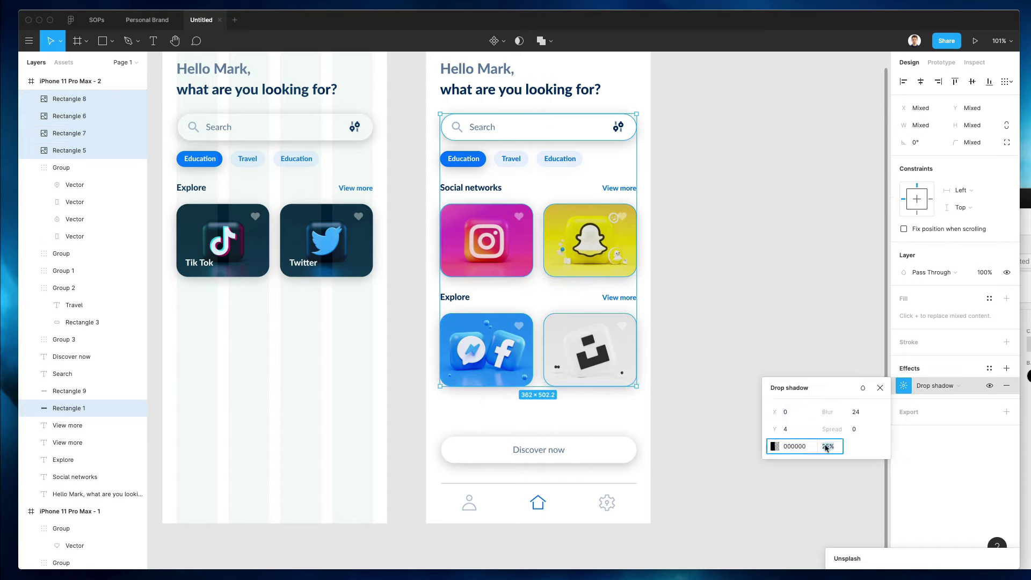
text(15)
key(Return)
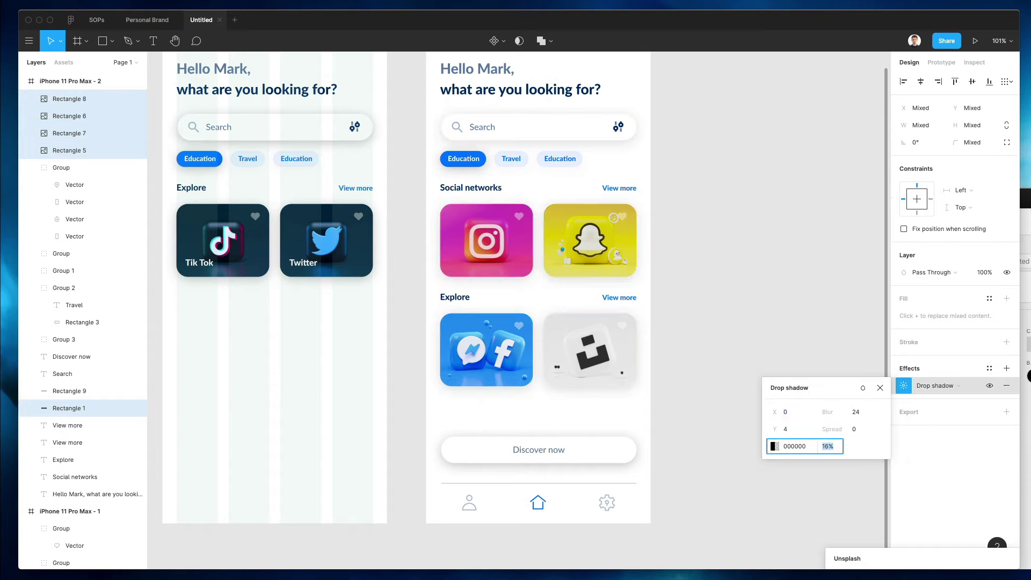
click(718, 177)
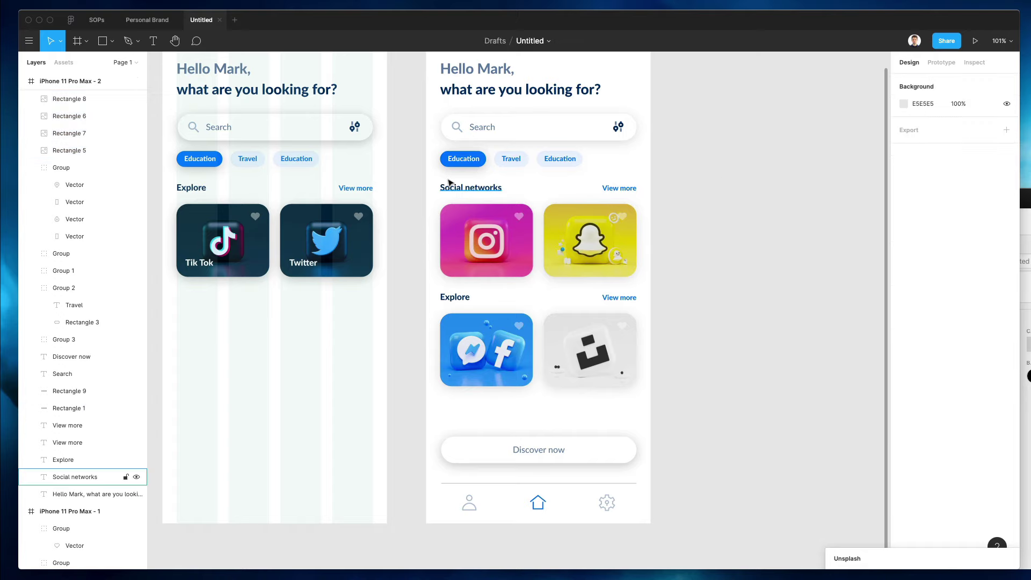
- Move the second screen's three category pills slightly down to Y 213.46
drag(525, 166, 599, 172)
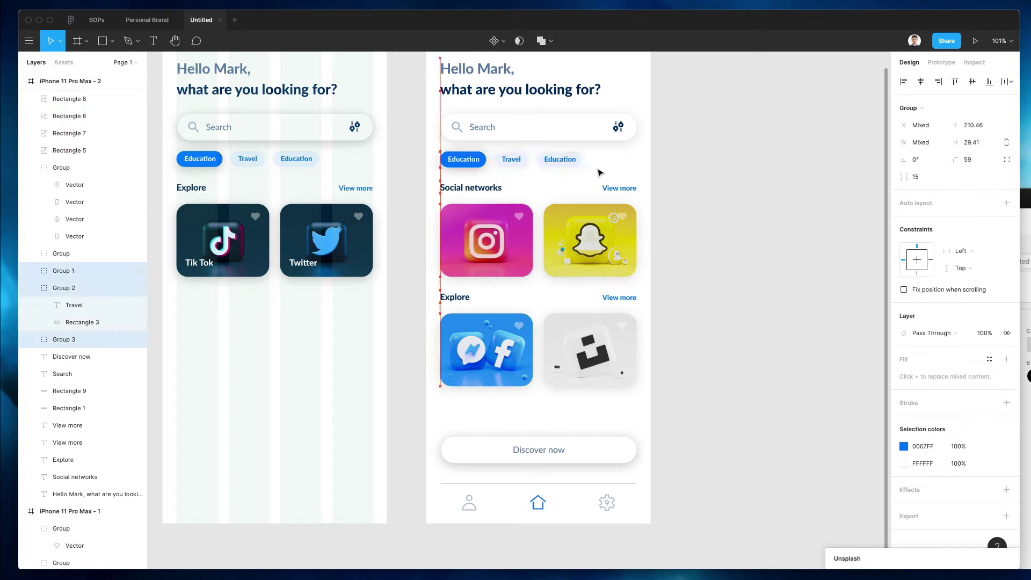
key(Down)
key(Down)
key(Down)
key(Down)
- Nudge the Social networks and Explore sections, with their headings, links and image cards, slightly down together
drag(430, 186, 707, 403)
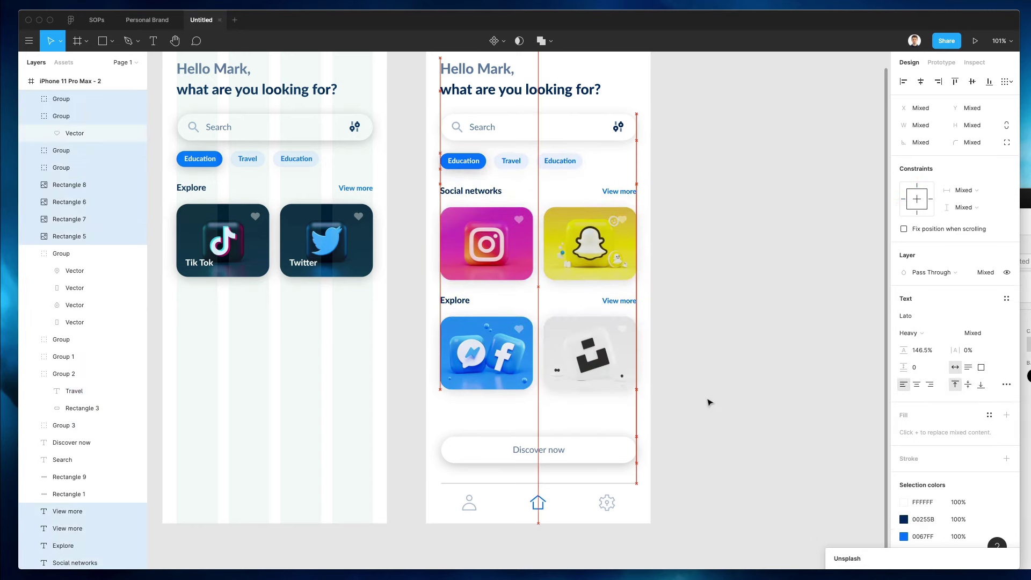
key(Down)
key(Down)
key(Down)
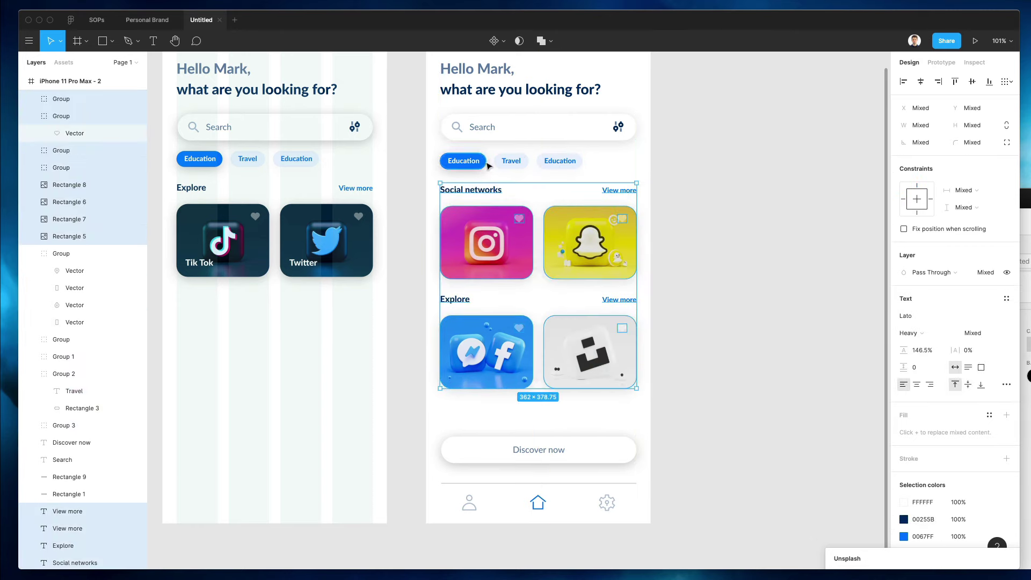
- Recolour the blue Education pill's drop shadow with the pill's own 0067FF and set its opacity to 39%
double_click(463, 161)
click(904, 369)
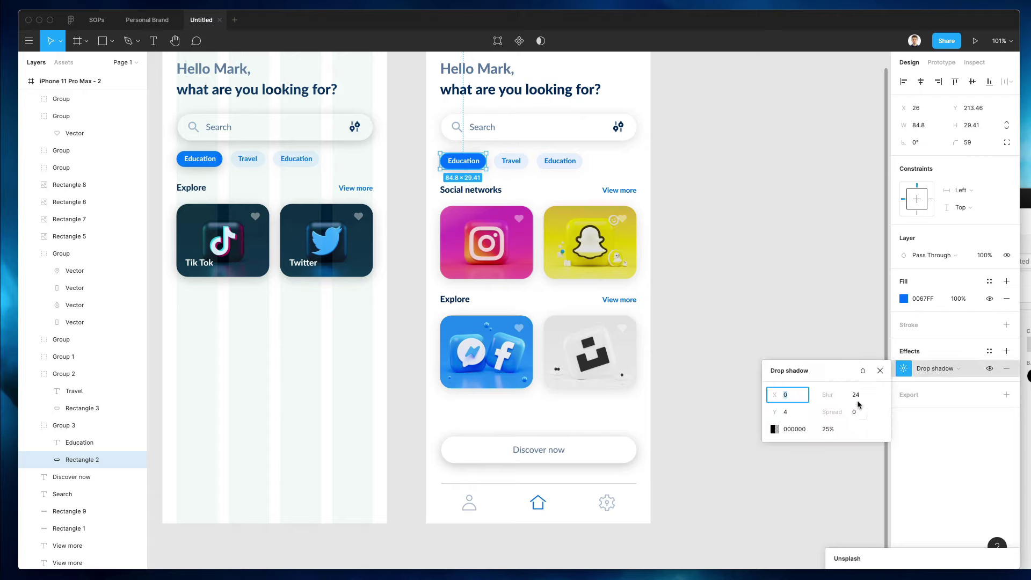
click(827, 429)
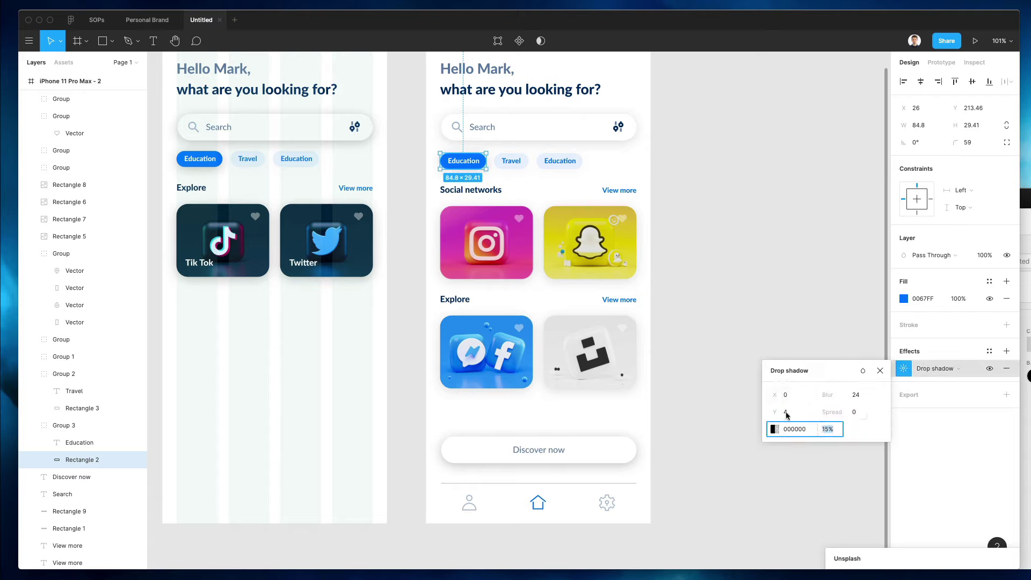
click(775, 429)
click(649, 450)
click(462, 161)
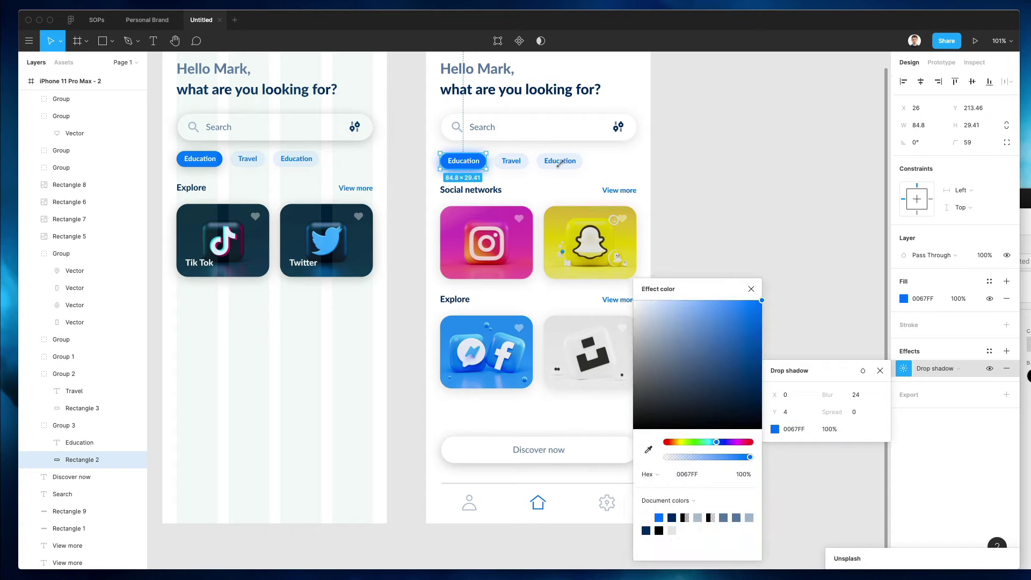
click(830, 432)
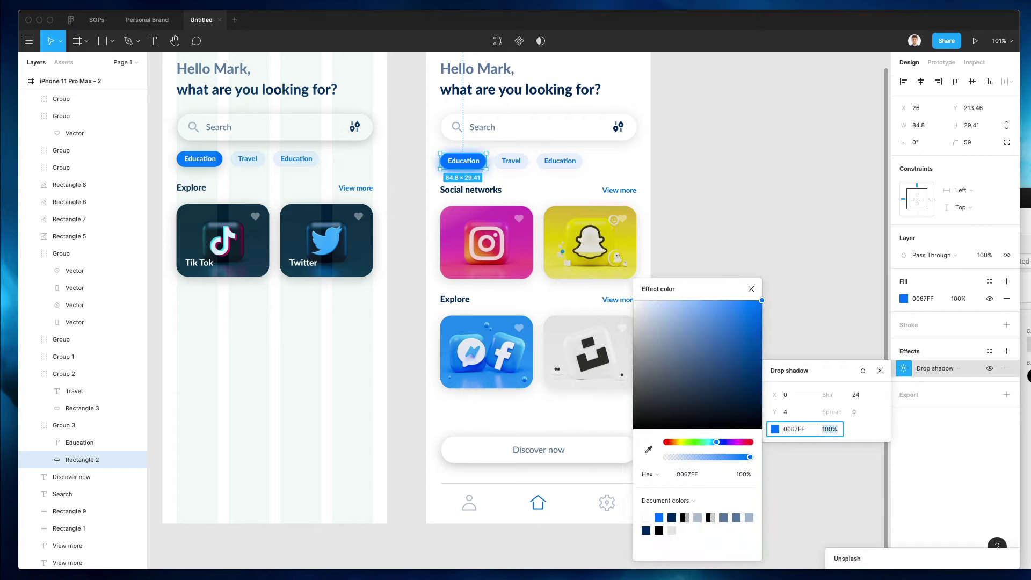
text(40)
key(Return)
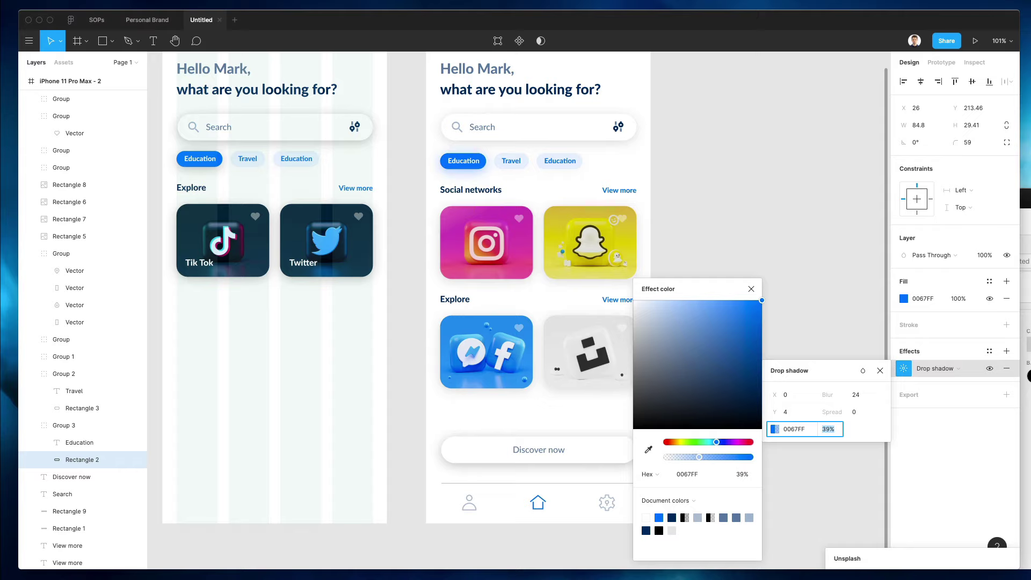
click(704, 266)
- Duplicate the Discover now bar's white rectangle behind the navigation icons and enlarge it to about 528 × 89, past the screen edges
scroll(591, 354, down, 3)
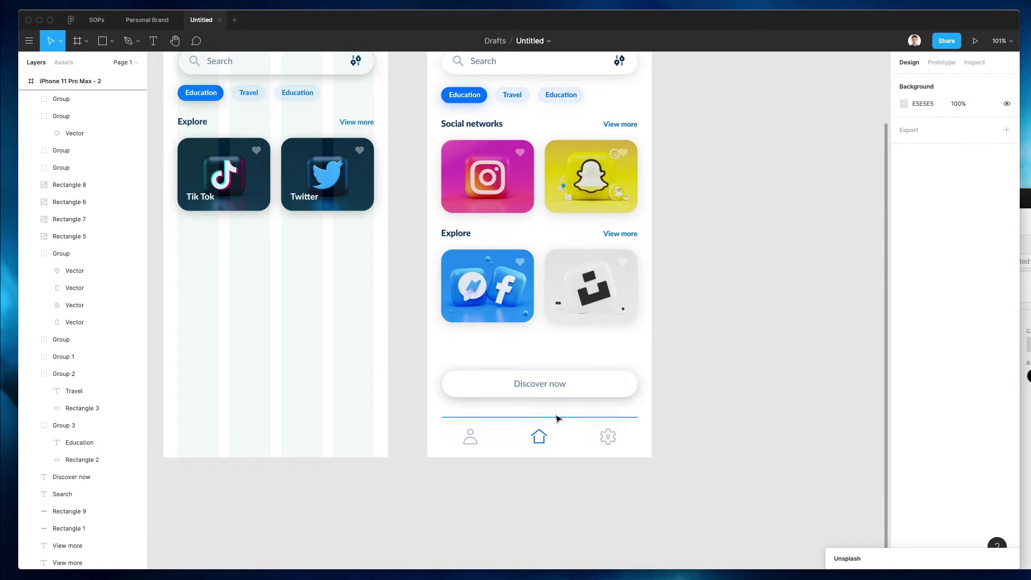
scroll(555, 417, down, 3)
scroll(546, 420, up, 6)
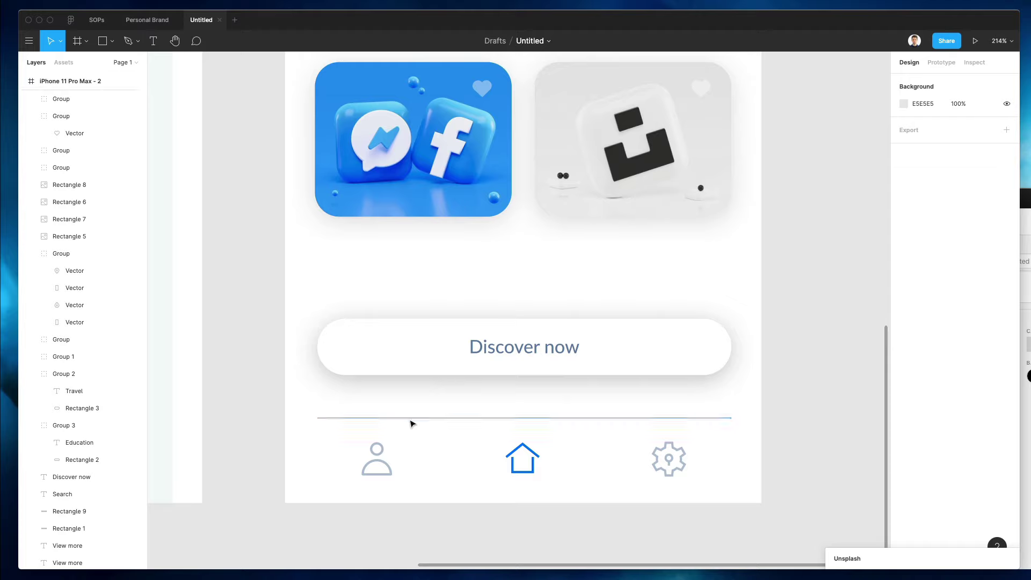
click(643, 336)
drag(643, 337, 637, 437)
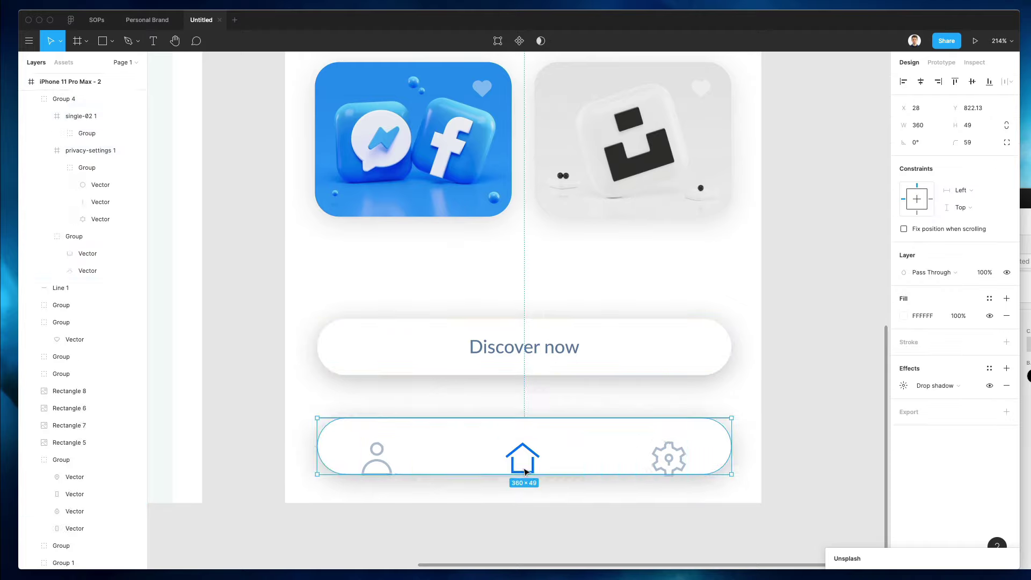
drag(473, 474, 474, 520)
drag(319, 469, 223, 469)
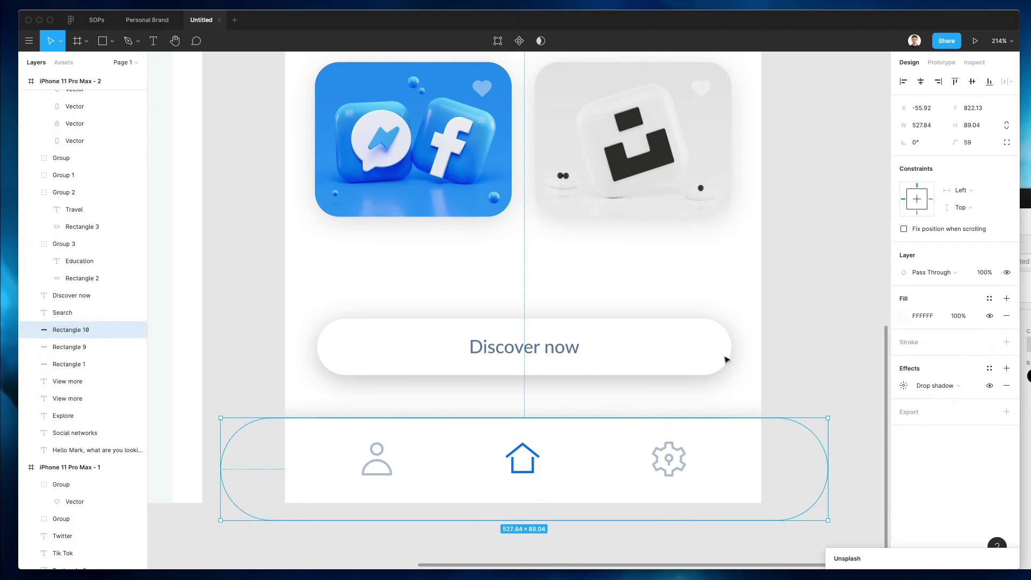
click(801, 338)
scroll(797, 338, down, 5)
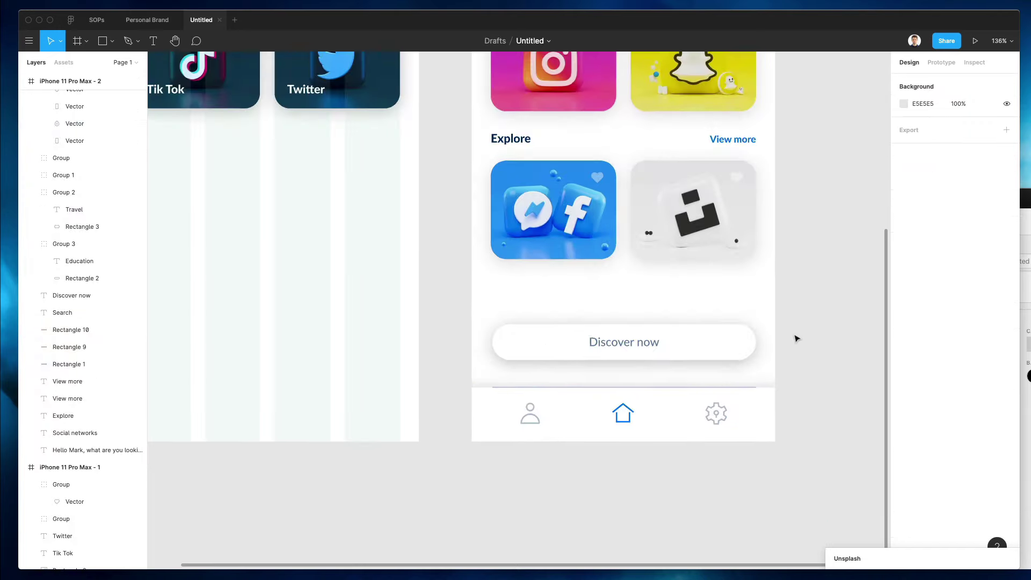
- Delete the thin divider line above the bottom navigation icons
click(664, 387)
key(Escape)
scroll(643, 321, down, 4)
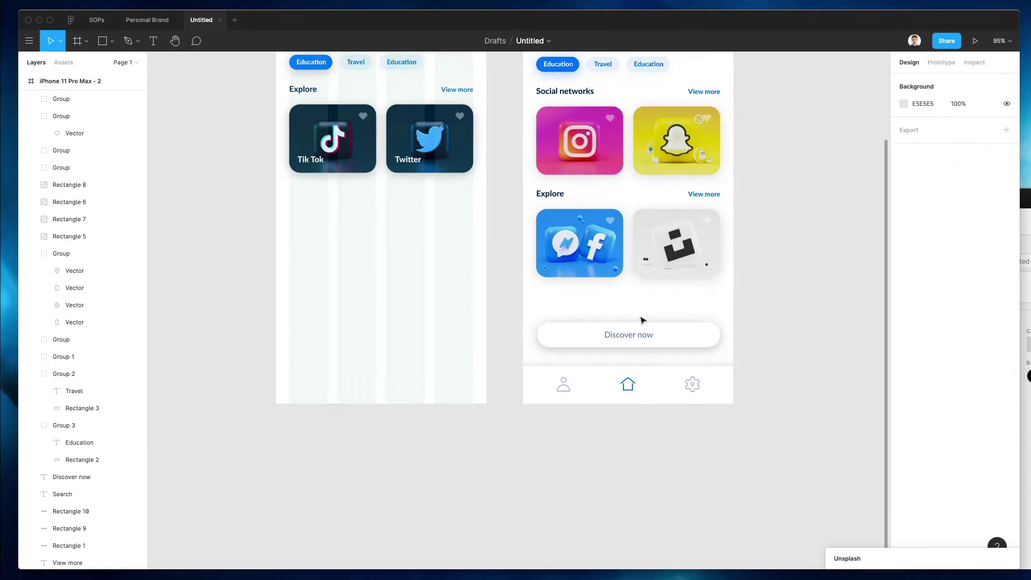
- Copy the blue Education pill's fill and shadow properties onto the Discover now bar
scroll(642, 320, up, 3)
scroll(643, 320, right, 2)
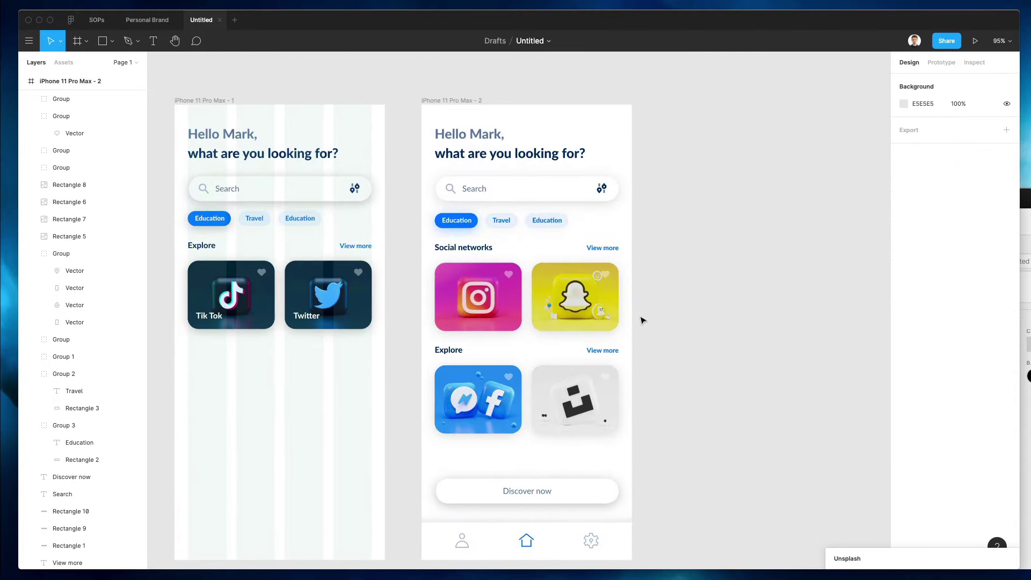
scroll(643, 320, down, 2)
scroll(578, 394, up, 5)
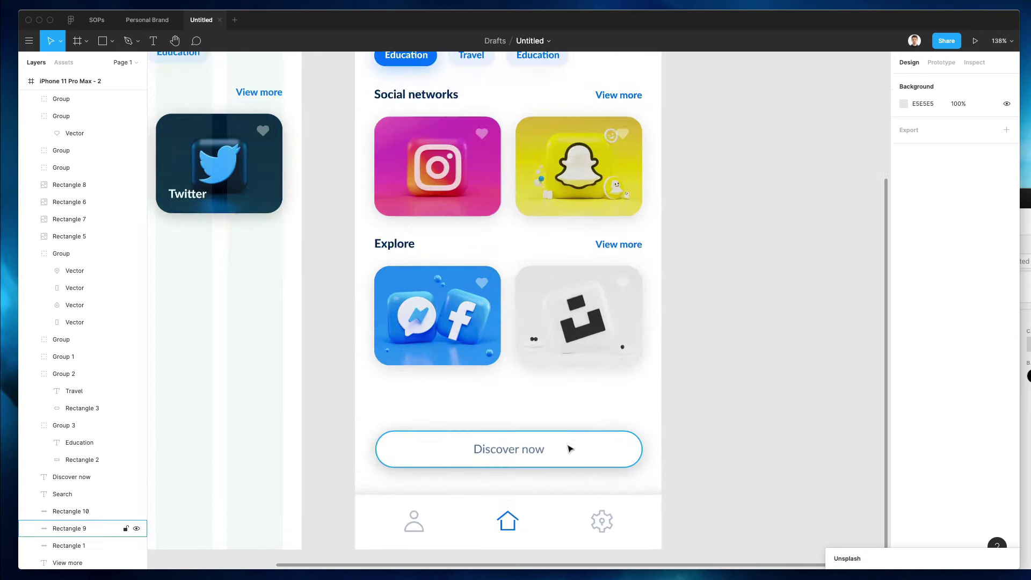
scroll(483, 283, up, 3)
double_click(434, 135)
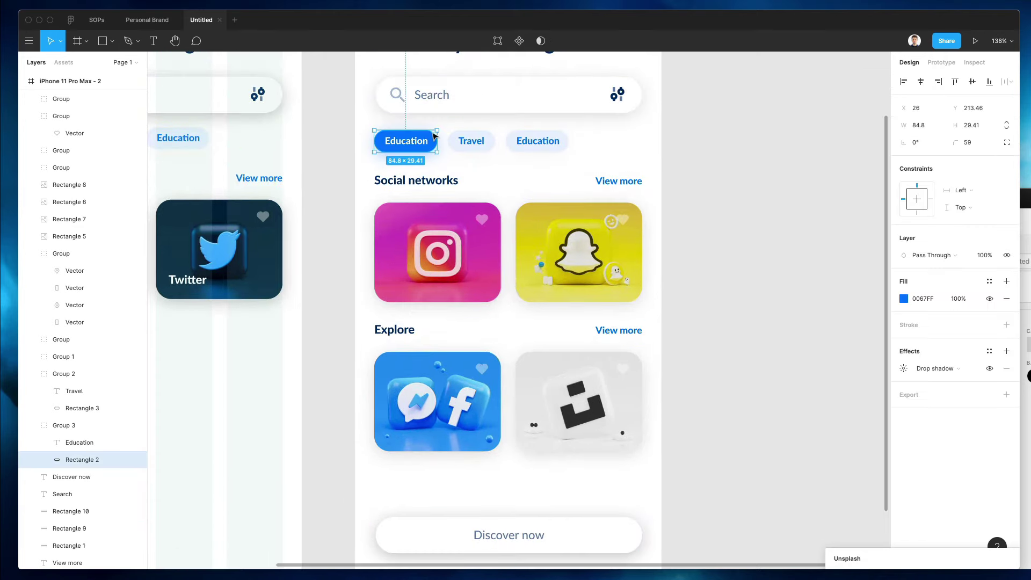
scroll(432, 131, down, 5)
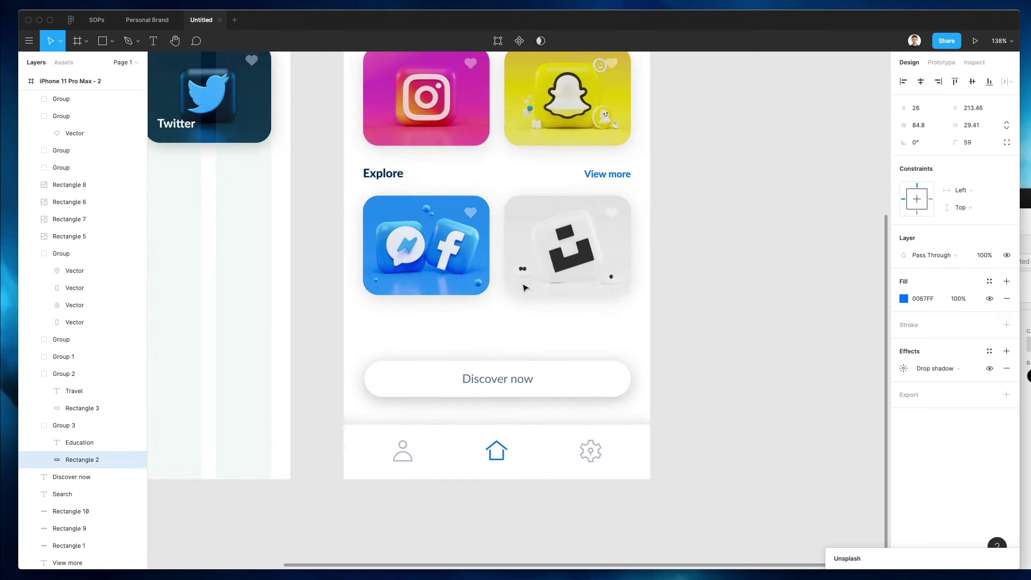
click(587, 363)
key(super+alt+v)
- Recolour the "Discover now" text white FFFFFF and set its font weight to Heavy
click(516, 379)
key(i)
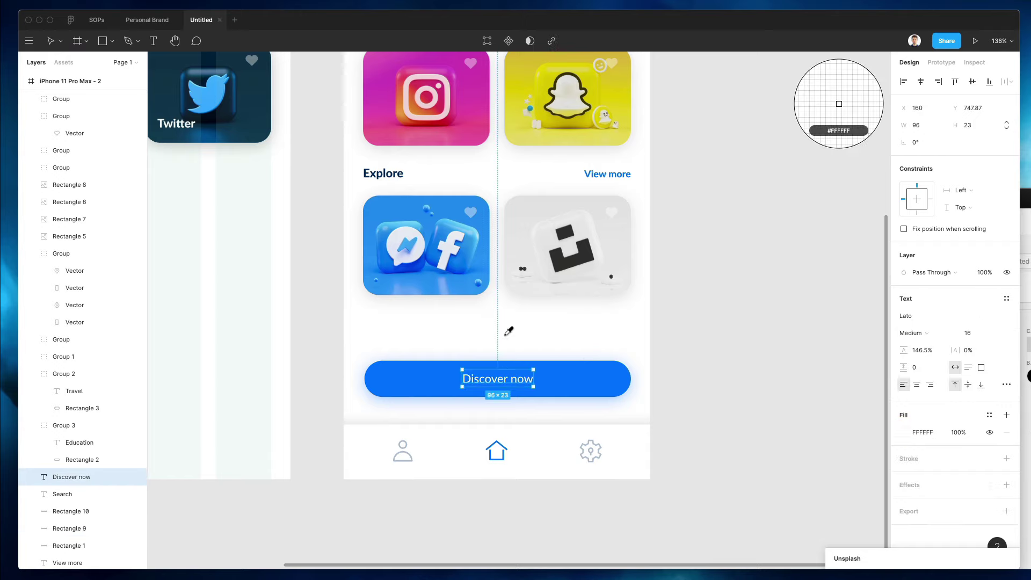
click(509, 329)
click(914, 332)
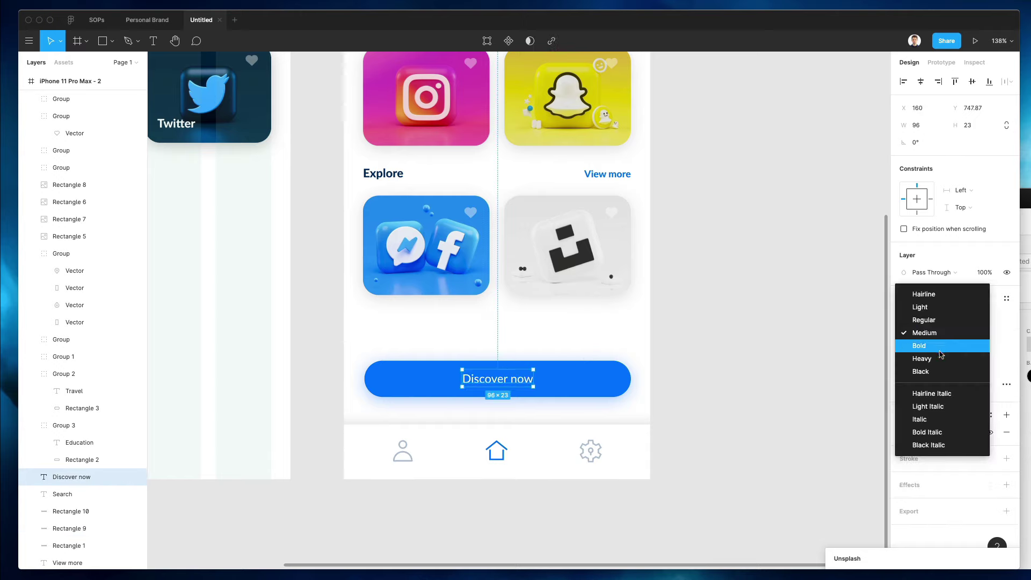
click(941, 358)
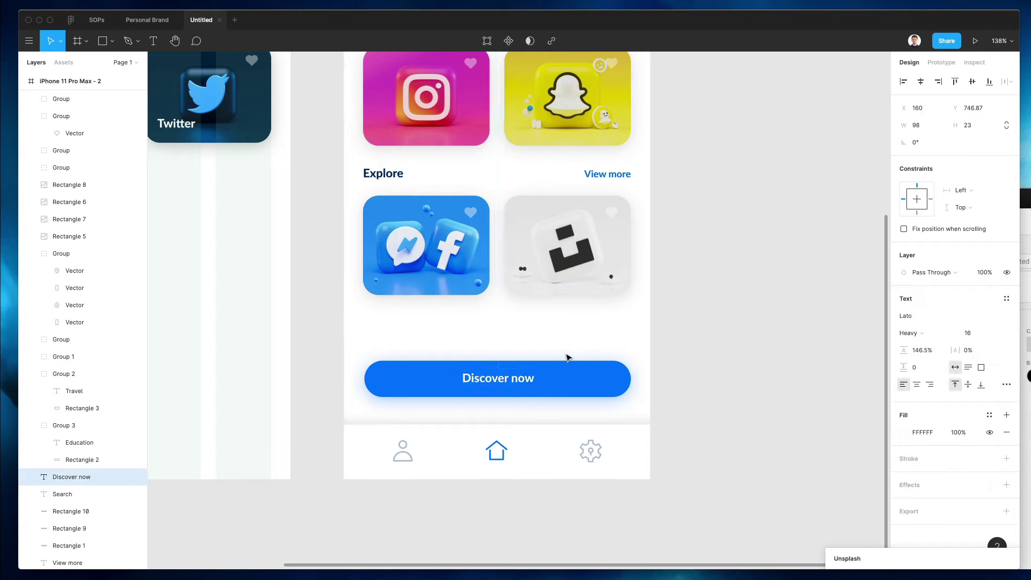
- Change the Discover now bar's fill to a linear gradient and make its transparent end stop fully opaque 0067FF
click(587, 369)
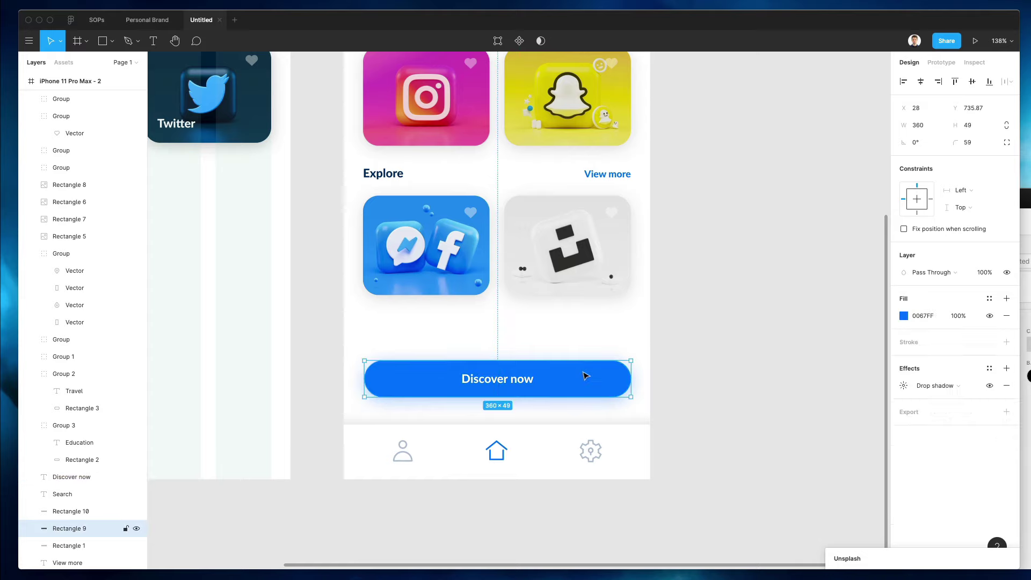
scroll(645, 360, down, 1)
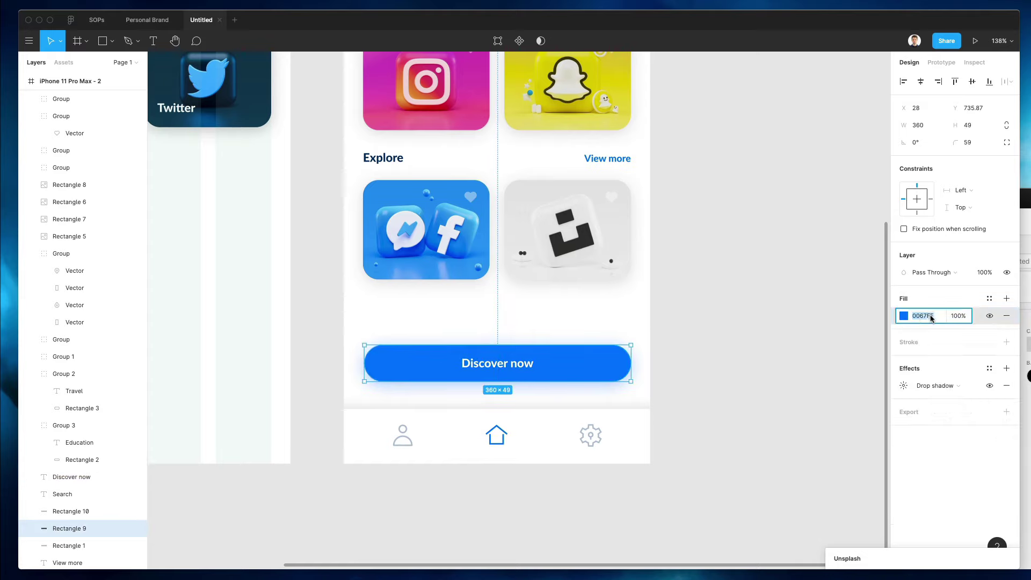
click(905, 316)
click(779, 289)
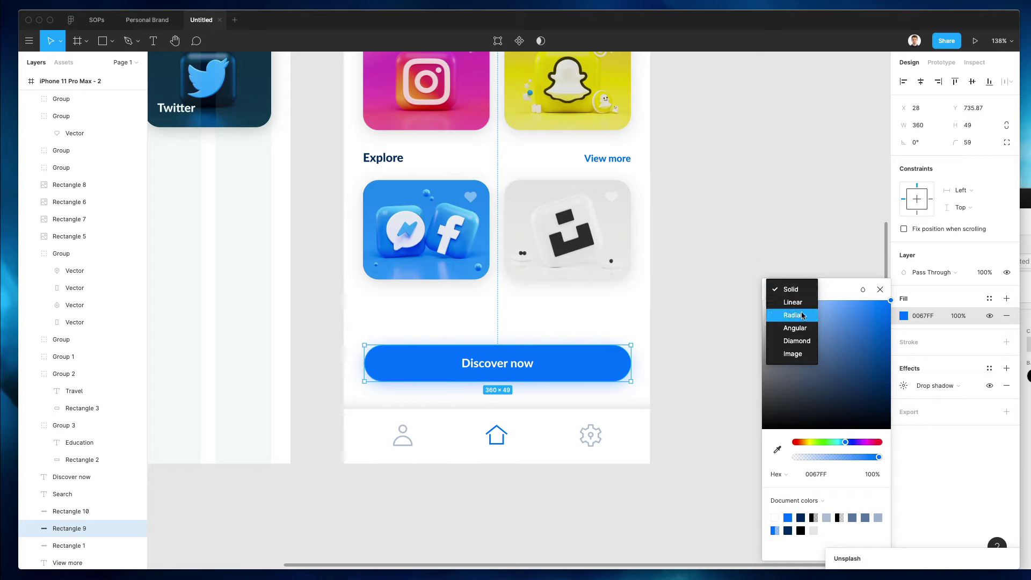
click(777, 312)
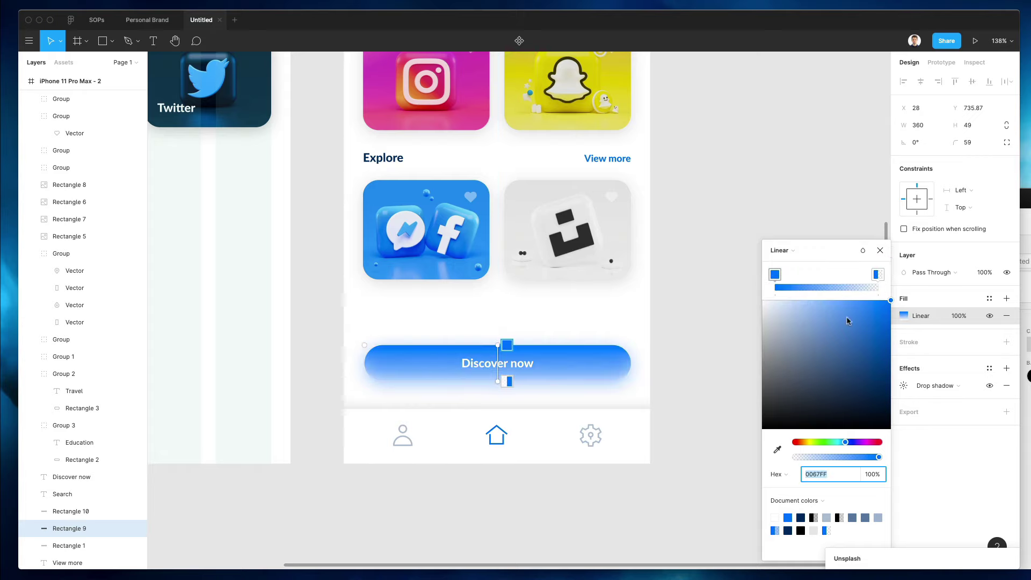
click(876, 276)
drag(835, 455, 900, 458)
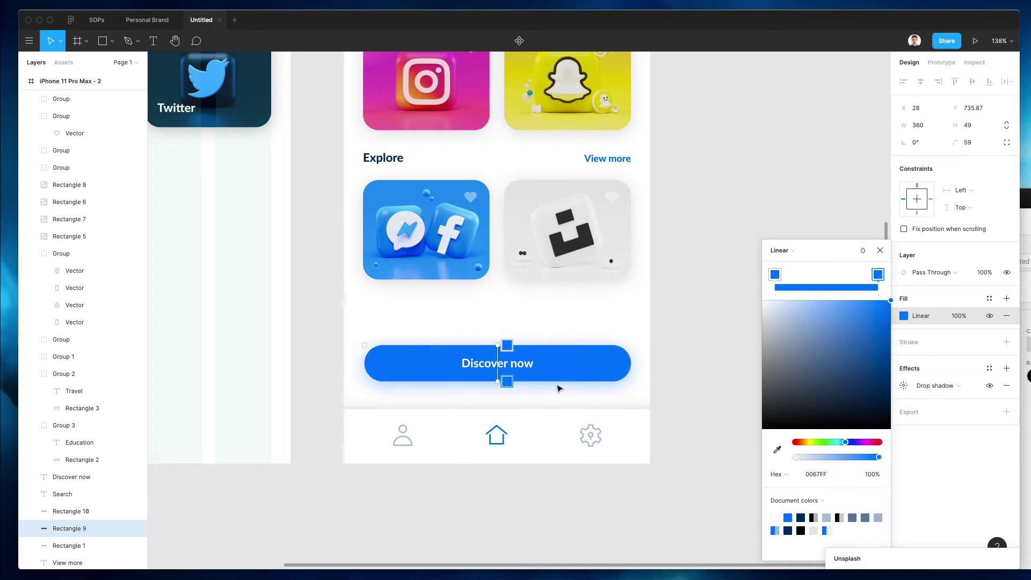
- Stretch the Discover now gradient diagonally from upper left to lower right and shift its end stop to 0057FF
drag(507, 382, 622, 373)
drag(495, 345, 378, 342)
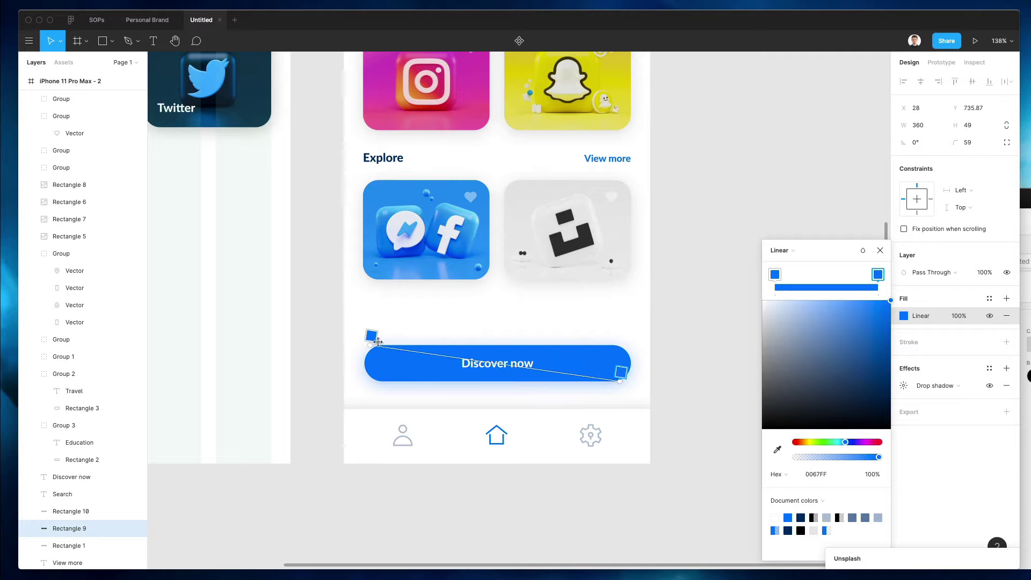
drag(845, 442, 846, 442)
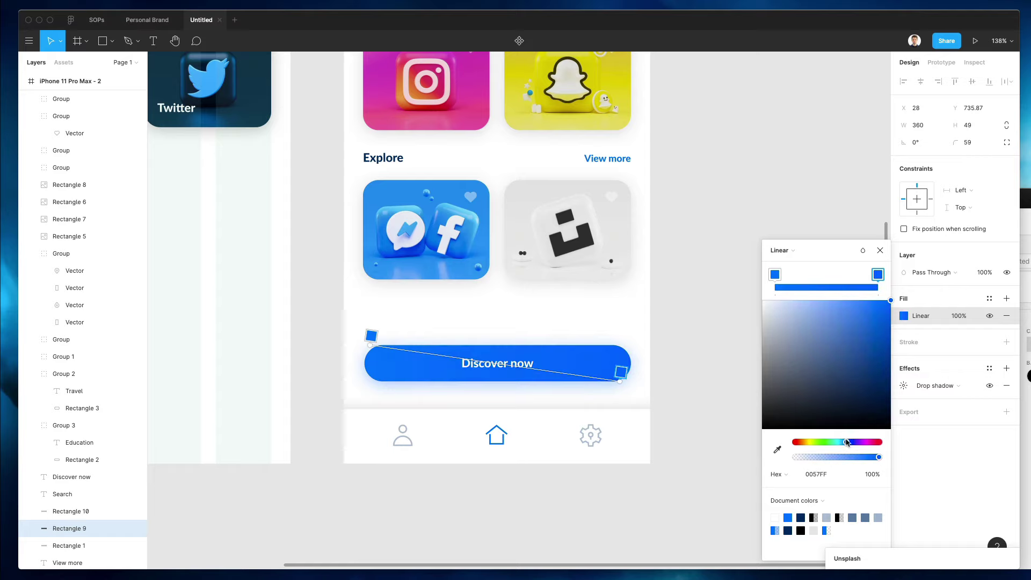
click(719, 333)
click(714, 331)
- Examine the Discover now bar's drop shadow and the overall layout of both phone screens
scroll(718, 338, down, 1)
scroll(715, 360, down, 4)
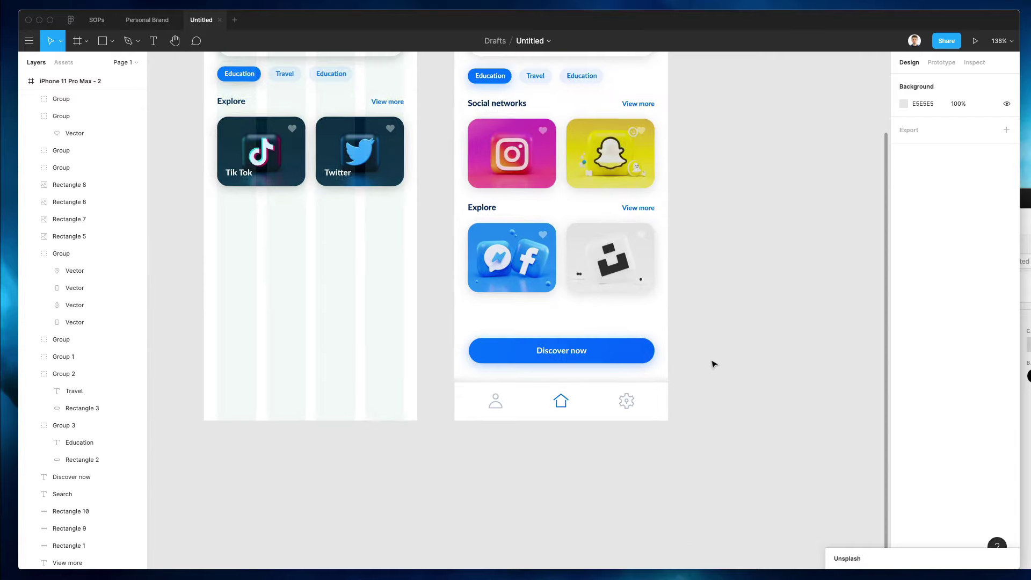
scroll(714, 364, up, 1)
click(627, 362)
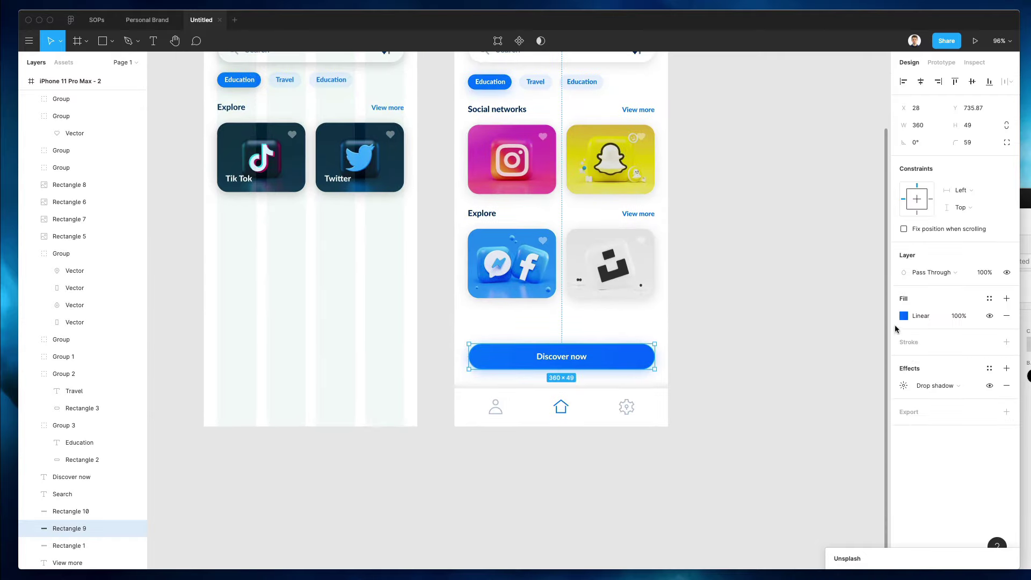
click(903, 385)
click(742, 323)
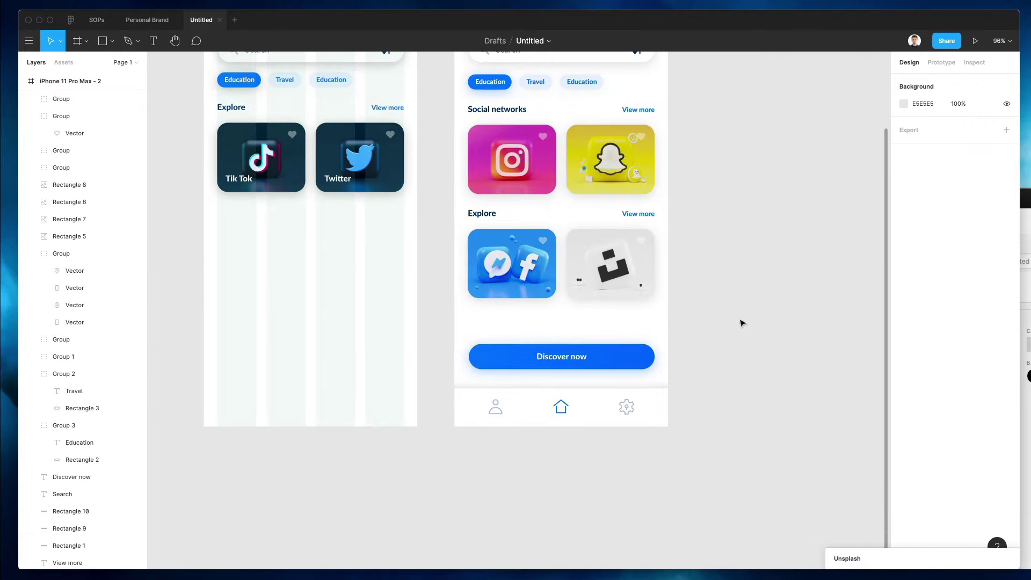
scroll(733, 321, up, 5)
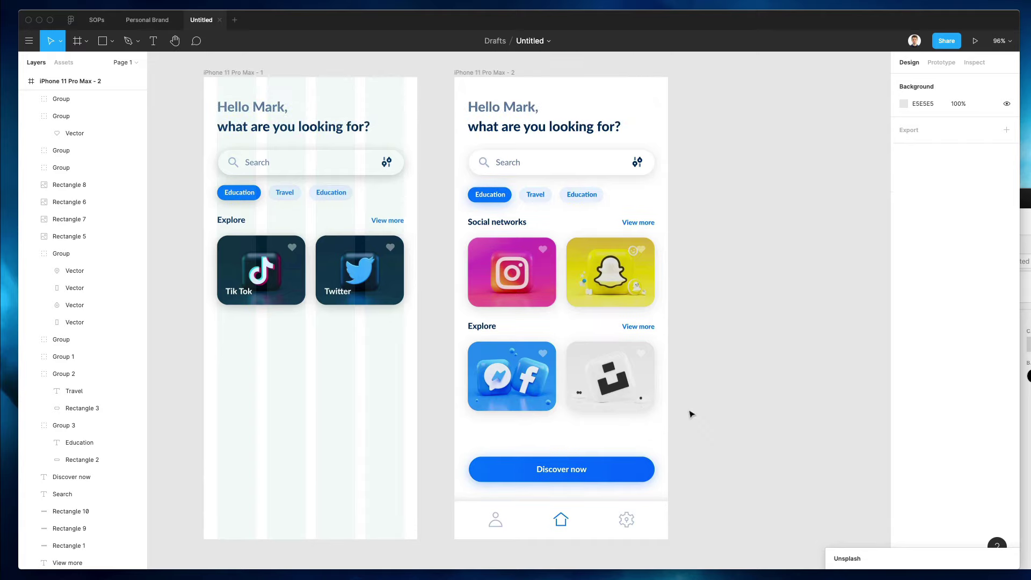
scroll(691, 413, right, 1)
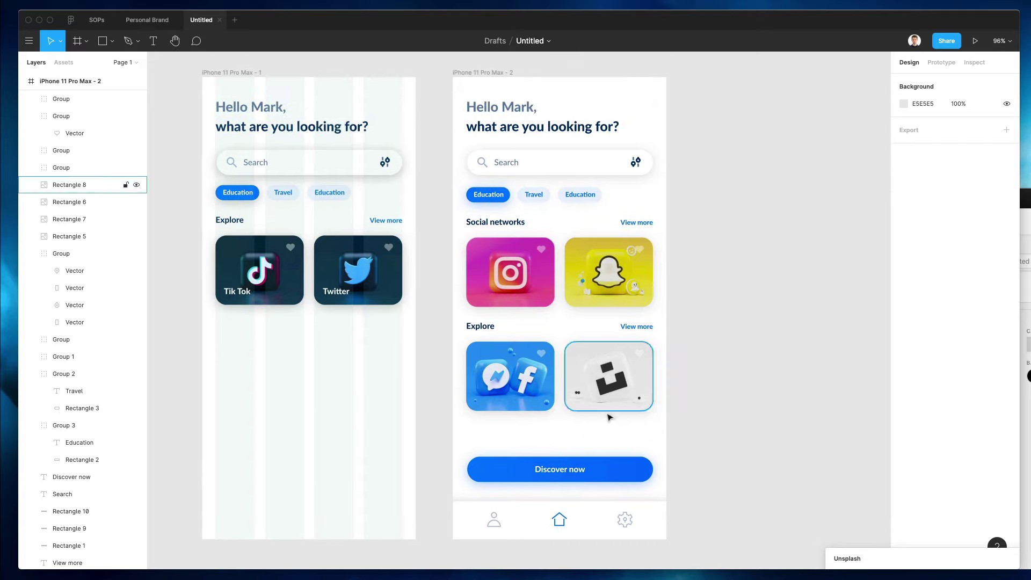
scroll(571, 433, right, 1)
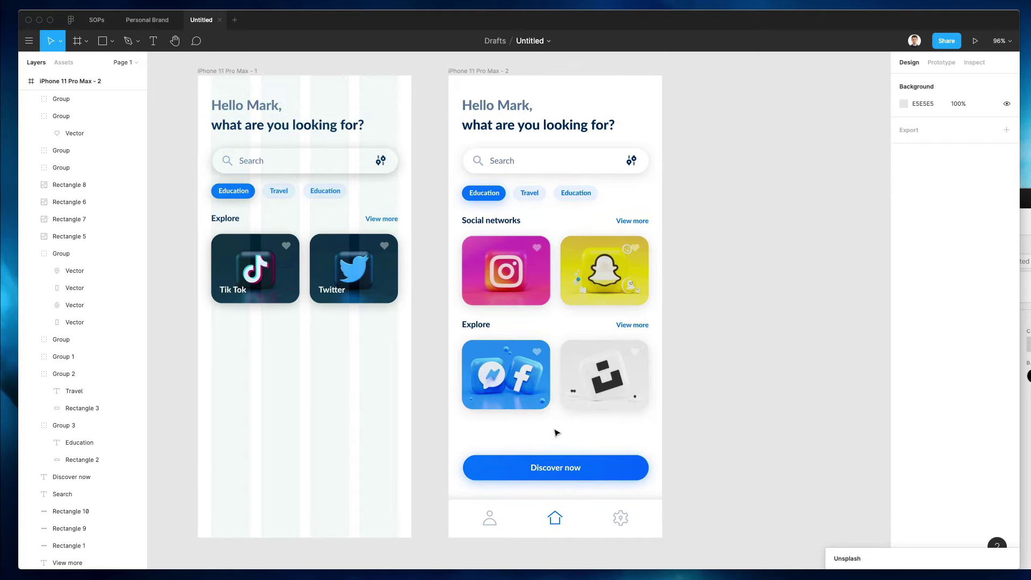
- Move the Discover now bar and its text up 49 px, closer to the Explore cards
drag(477, 438, 623, 481)
key(shift+Up)
key(shift+Up)
key(shift+Up)
key(shift+Up)
key(shift+Up)
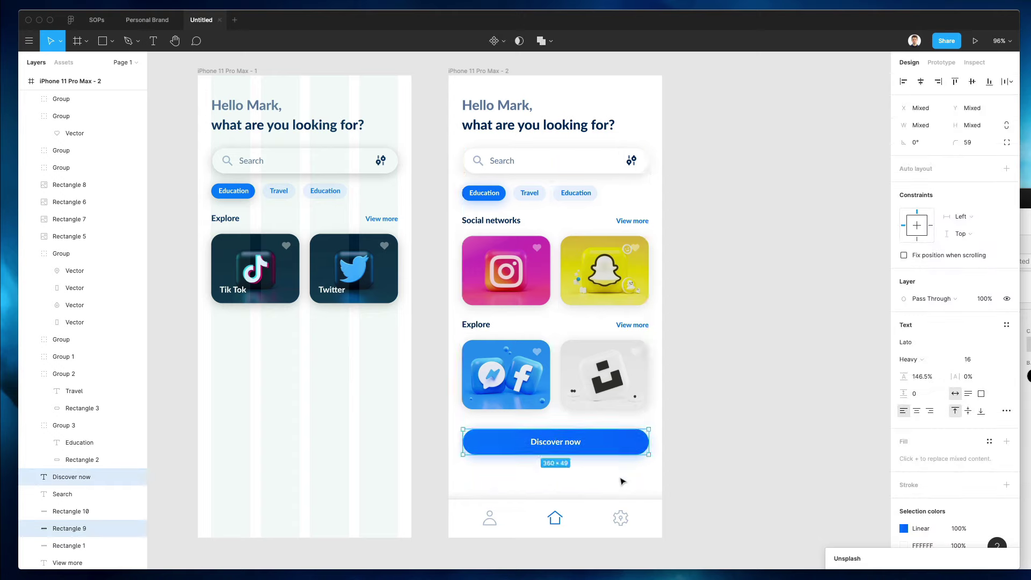
key(Down)
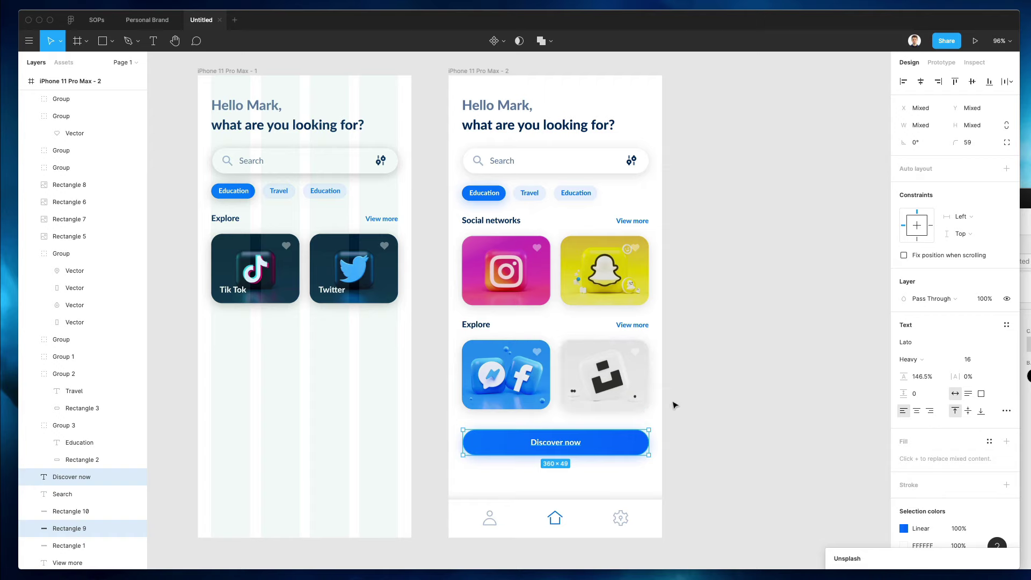
click(696, 408)
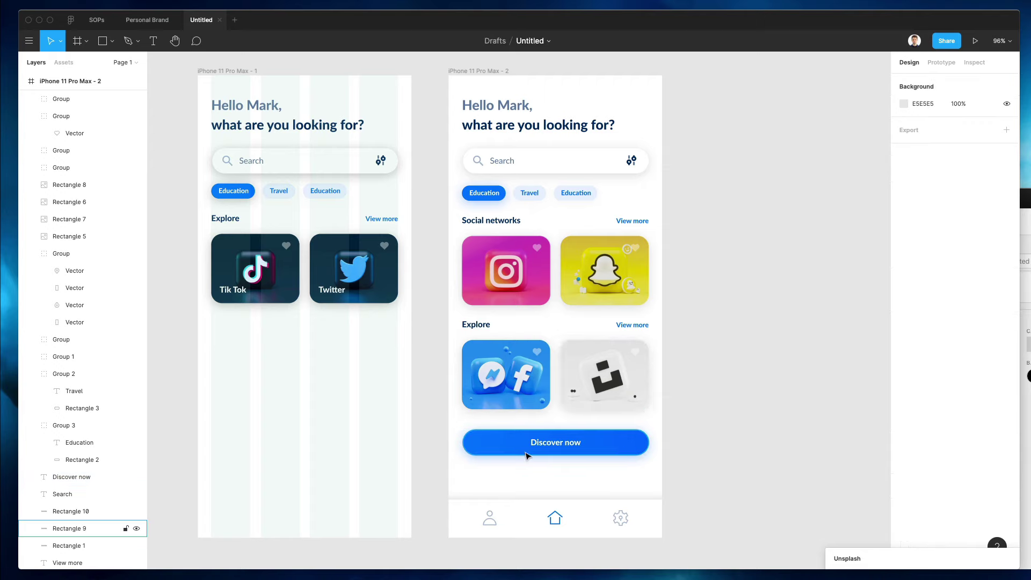
- Lower the Discover now bar and its text by a net 10 px to widen the gap below the Explore cards
scroll(528, 451, down, 3)
click(547, 445)
shift+click(581, 445)
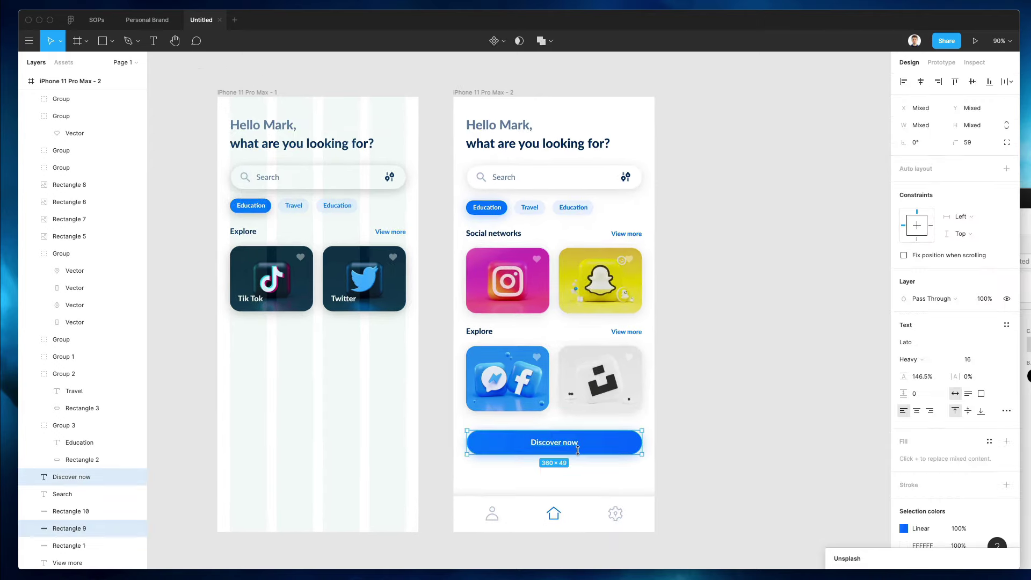
key(shift+Down)
key(shift+Down)
key(shift+Down)
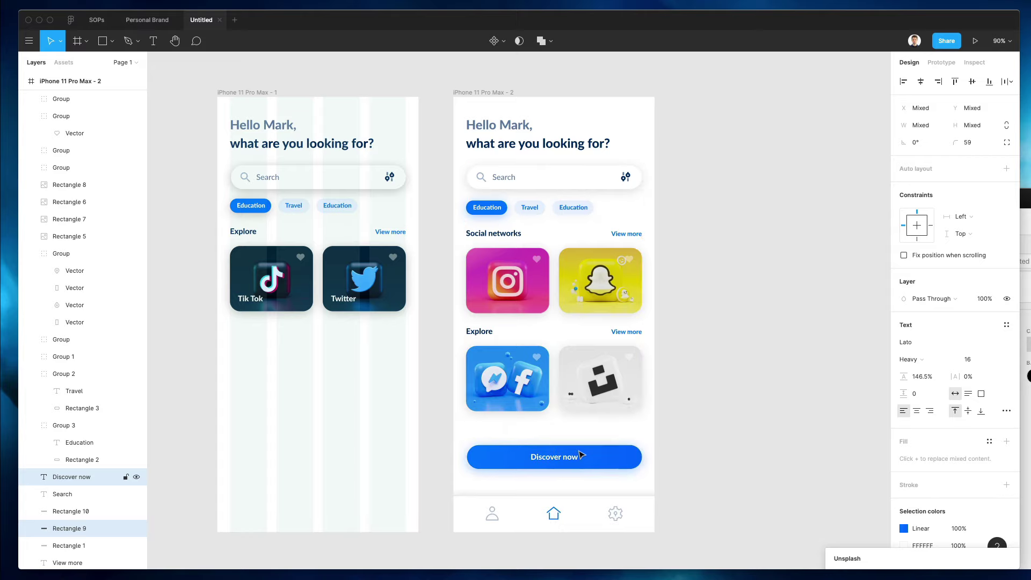
key(shift+Up)
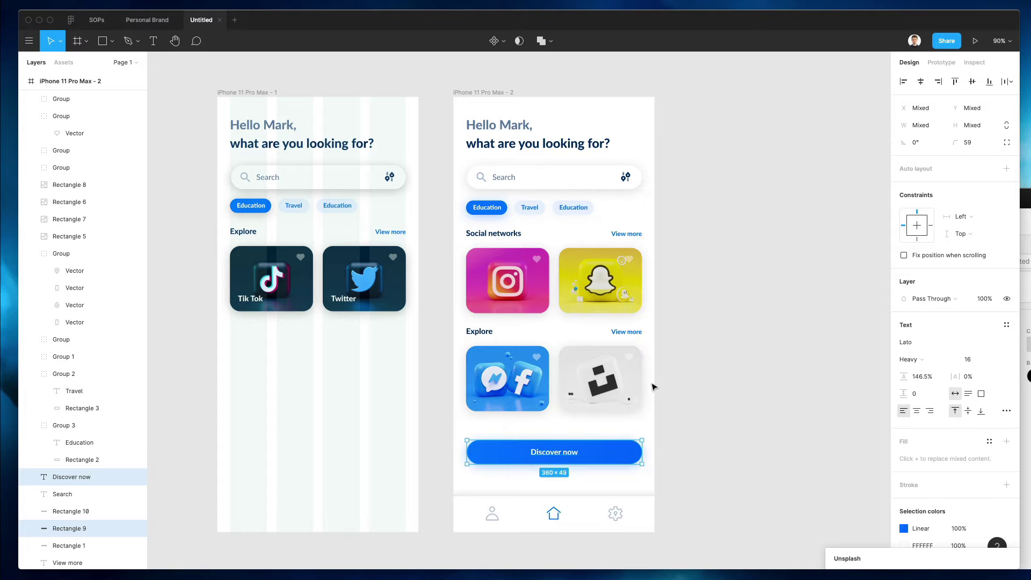
click(654, 390)
scroll(666, 413, right, 2)
drag(641, 434, 413, 459)
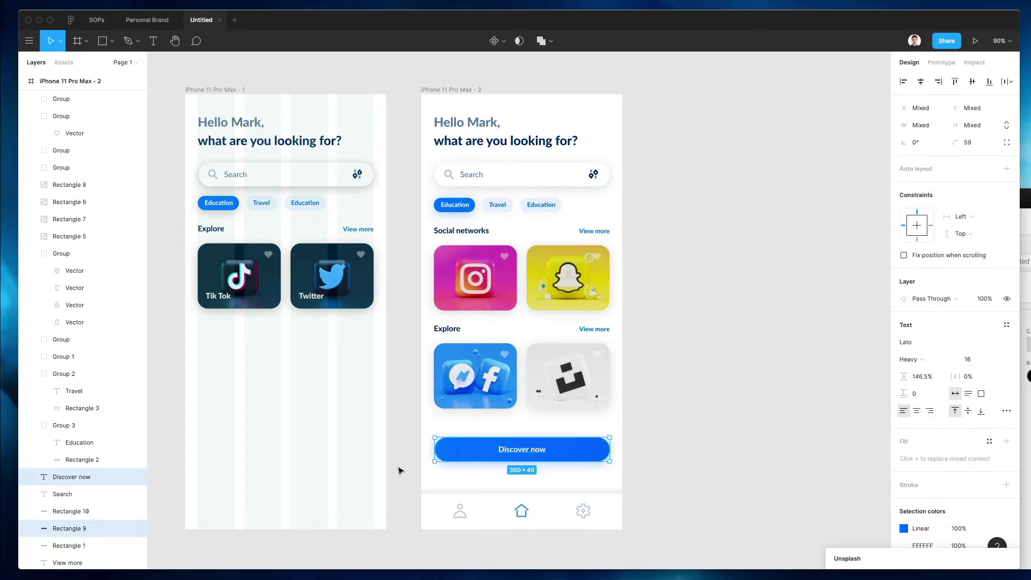
key(shift+Up)
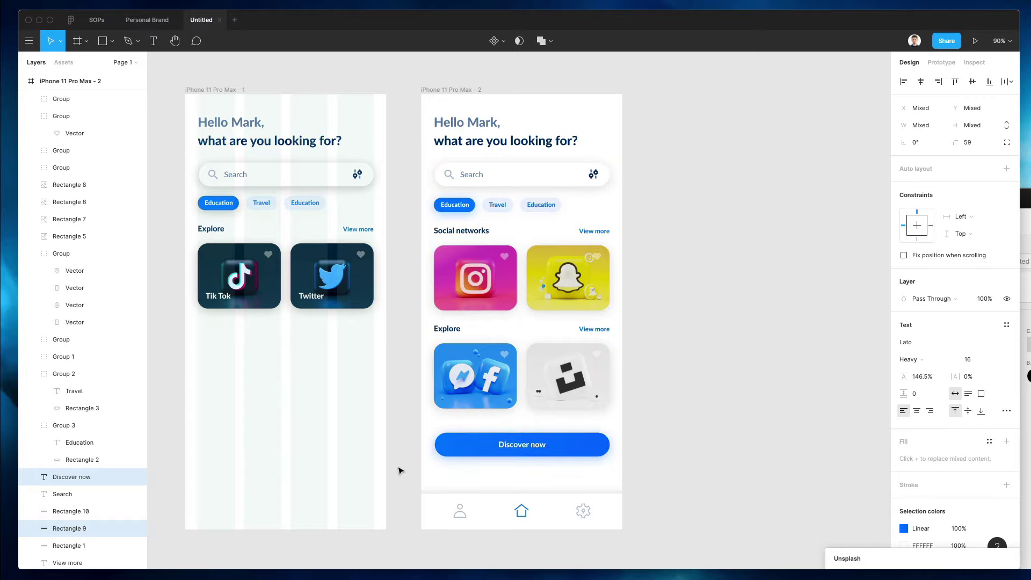
- Duplicate the Explore section's "View more" link into the space below the Discover now bar
scroll(637, 429, up, 5)
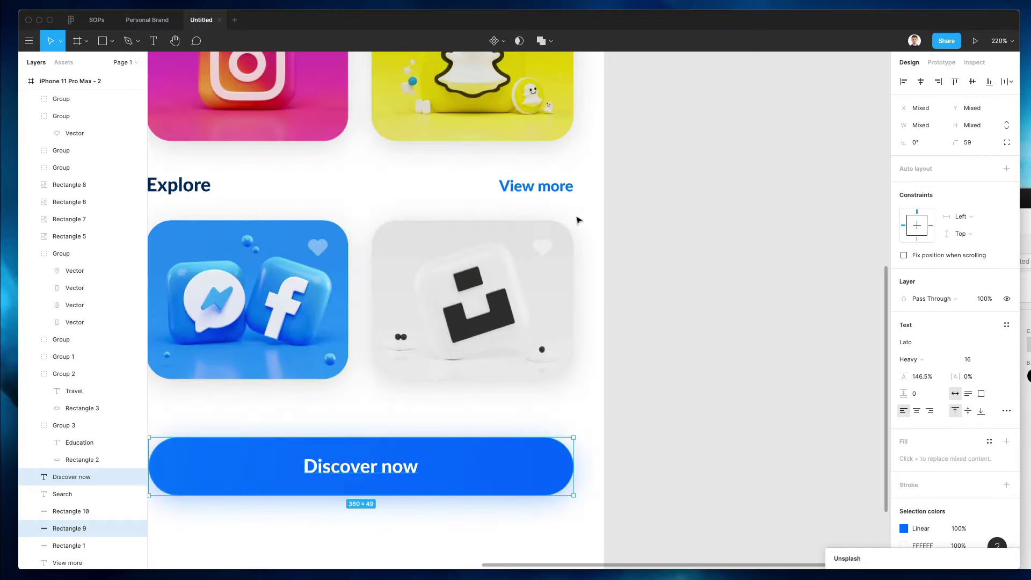
scroll(536, 187, left, 3)
scroll(536, 186, down, 3)
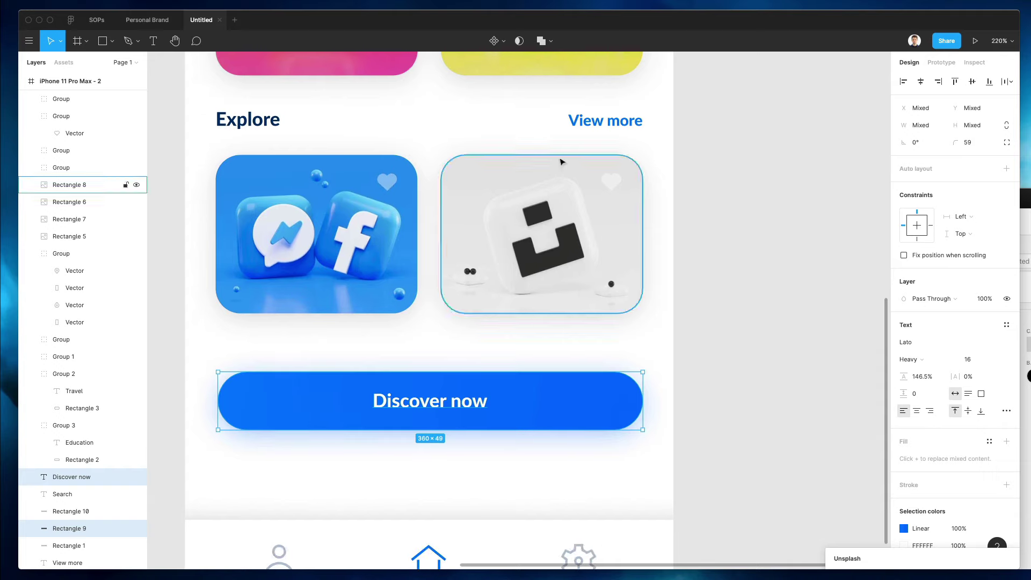
drag(593, 121, 414, 467)
- Change the duplicated link's text to "View all the experiences" and centre it horizontally on the screen
double_click(414, 466)
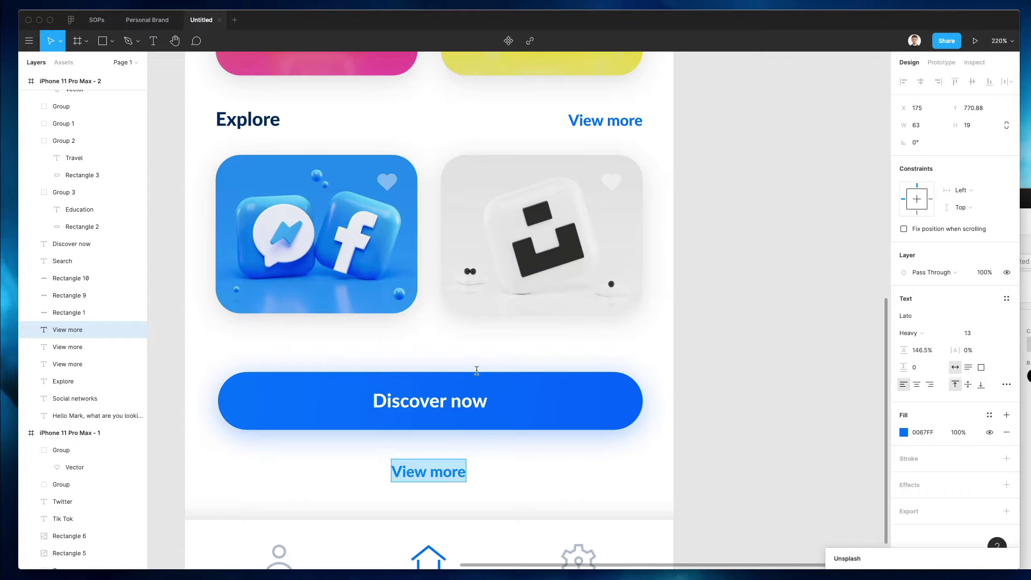
scroll(390, 383, down, 2)
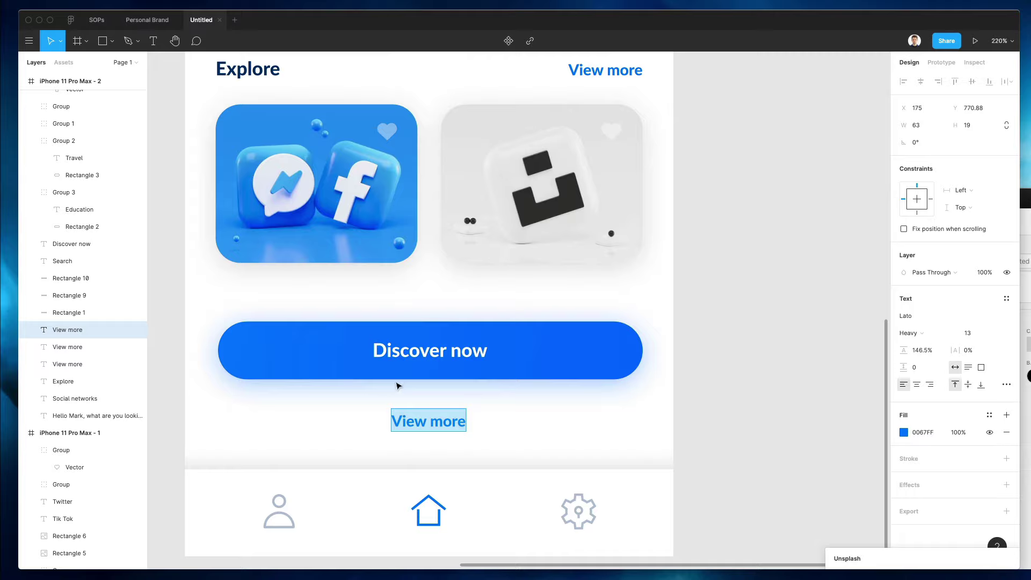
text(V)
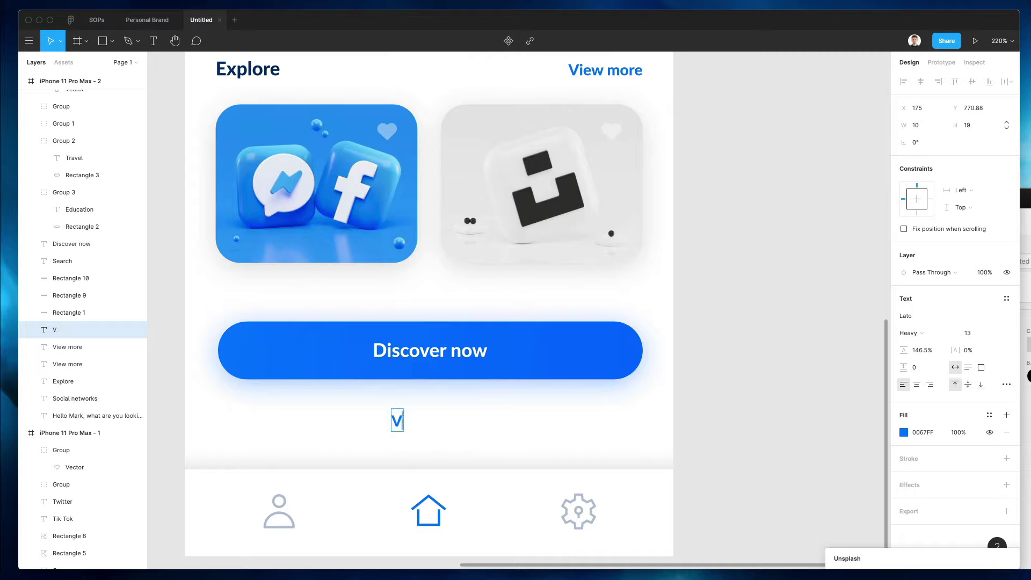
text(iew all the)
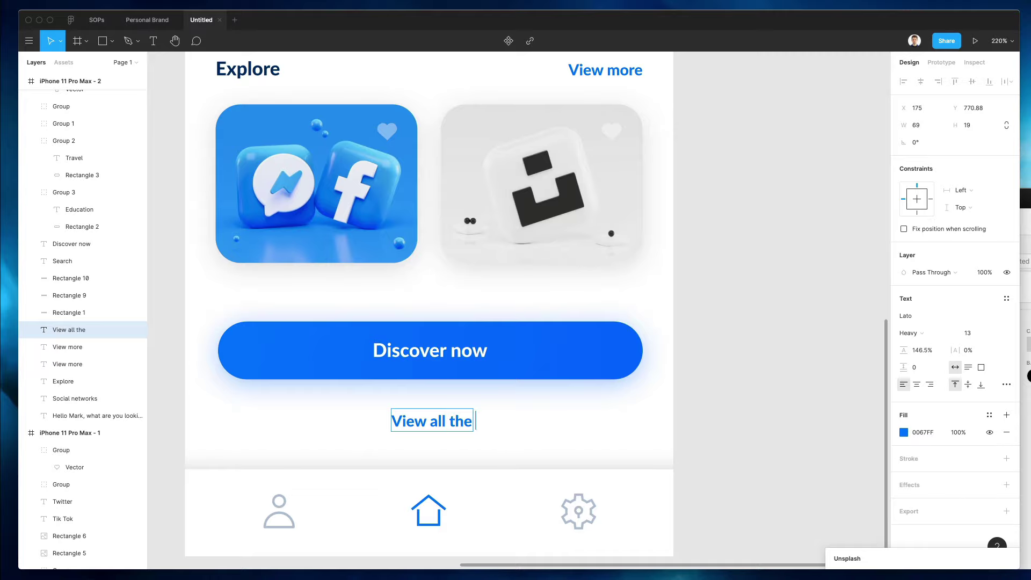
text( experiences)
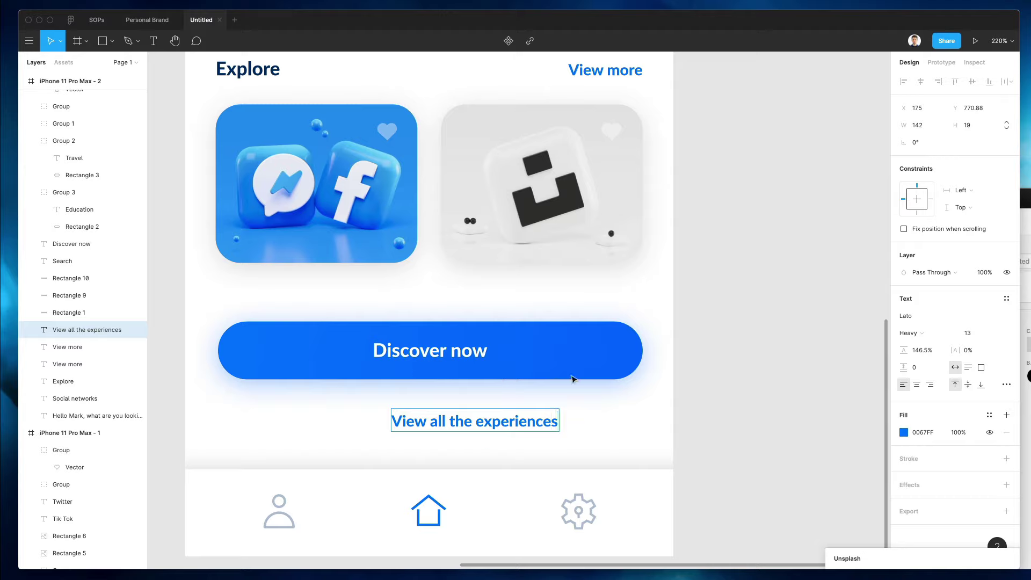
key(Escape)
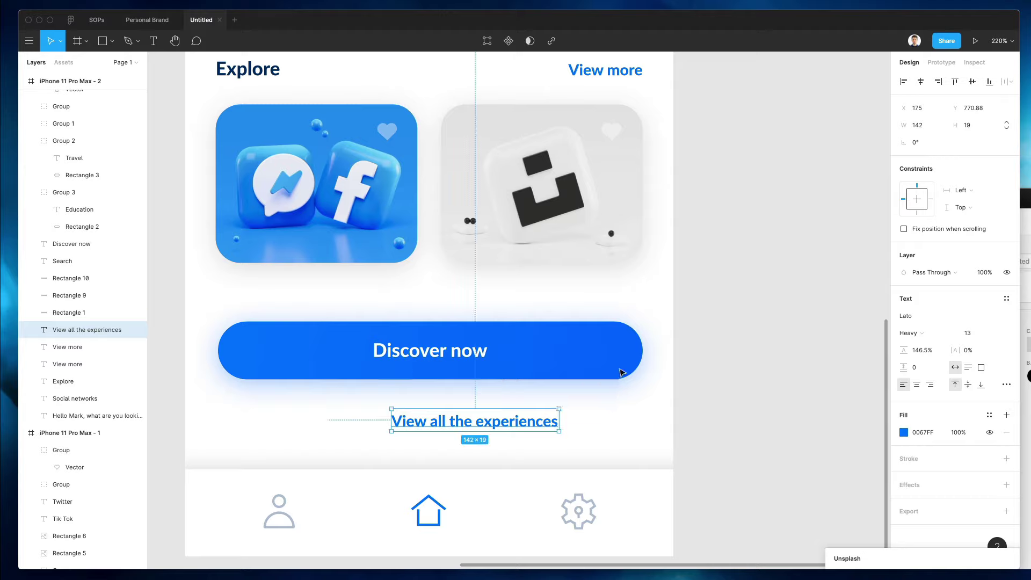
click(921, 81)
- Switch to Nucleo, search the outline icons for "eye" and place an open-eye icon beside "View all the experiences" in Figma
click(1026, 316)
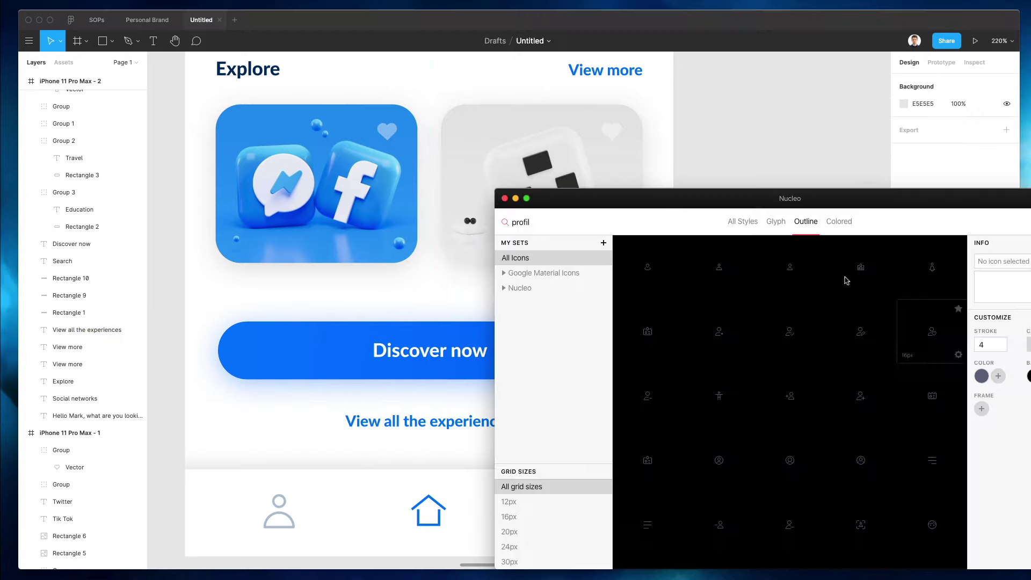
text(e)
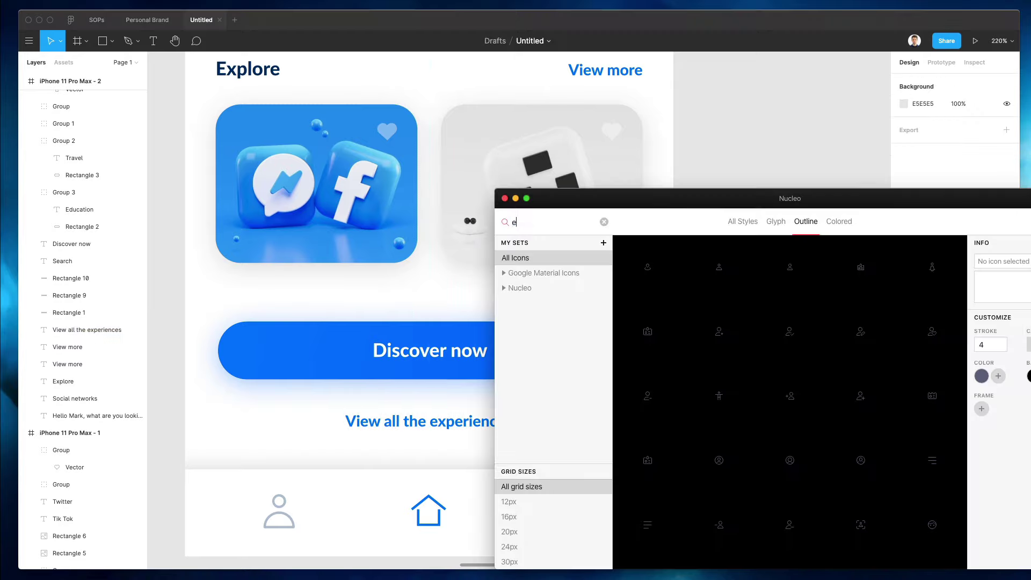
text(ye)
scroll(758, 306, down, 1)
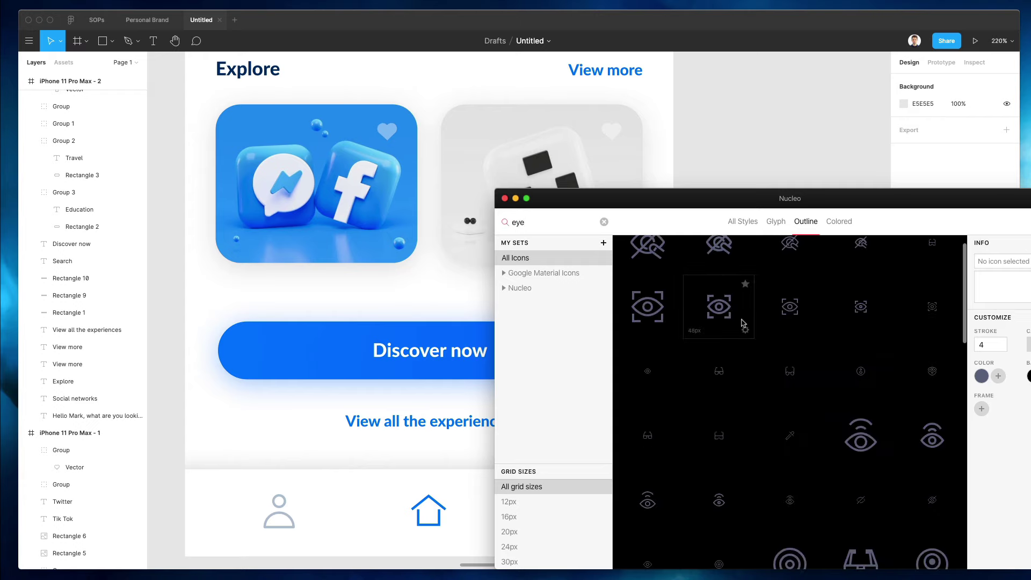
scroll(876, 436, down, 5)
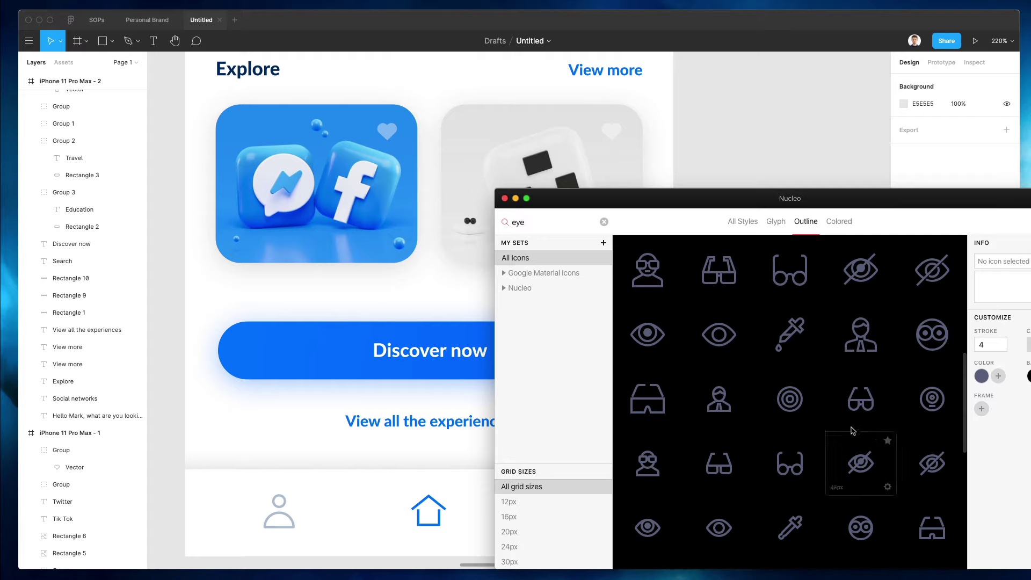
mouse_move(324, 423)
mouse_down()
mouse_move(336, 415)
mouse_move(330, 424)
mouse_up()
click(326, 411)
- Recolour the eye icon with the Discover now bar's blue 0163FF and scale it down to about 20 × 13
key(i)
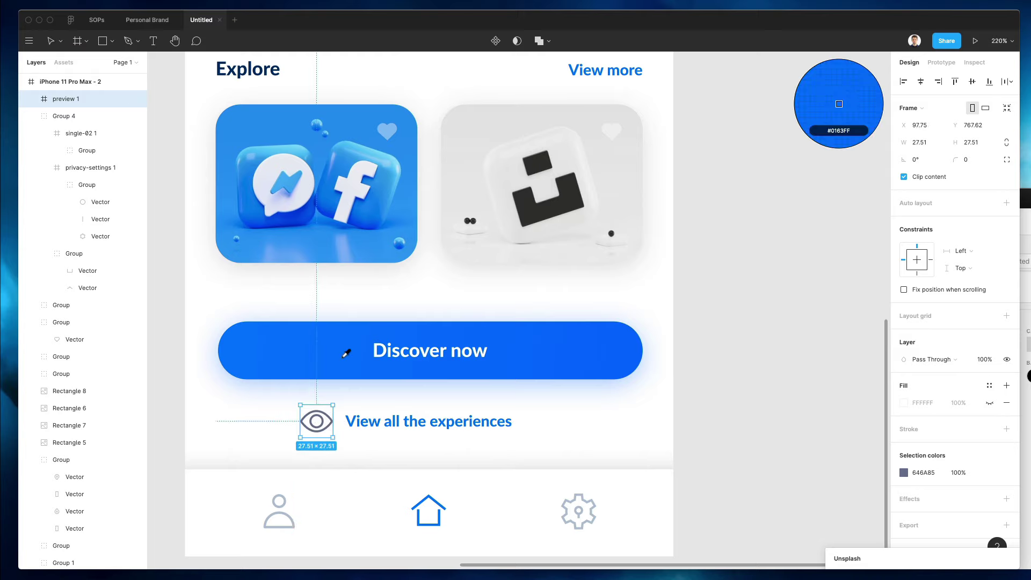
click(346, 357)
key(Return)
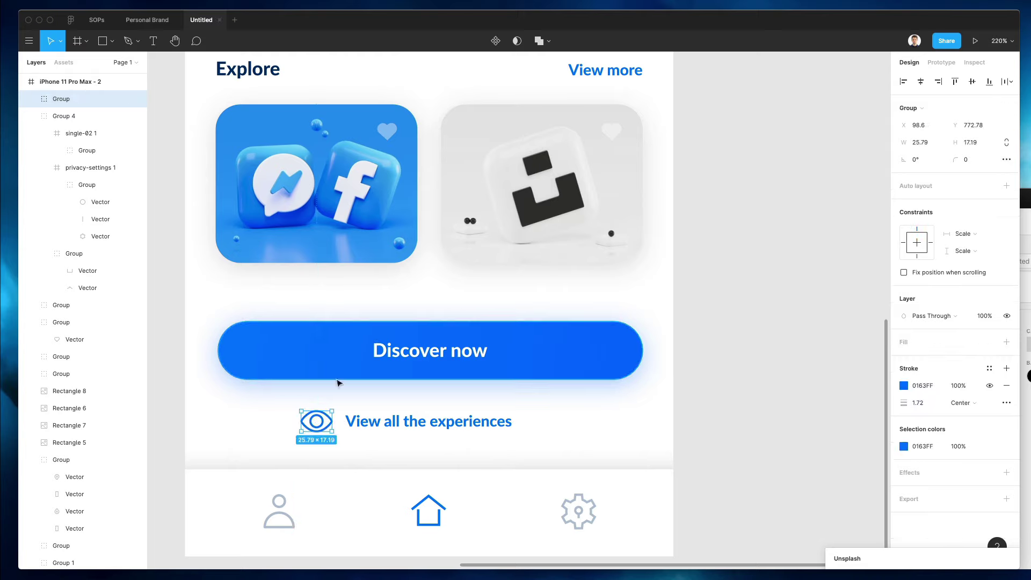
drag(304, 422, 308, 421)
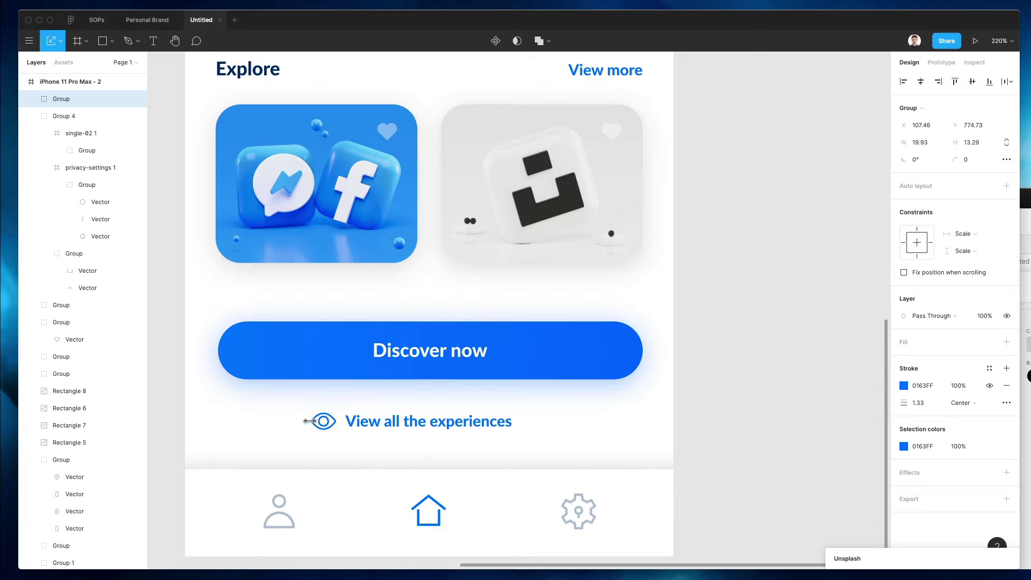
- Group the eye icon with the "View all the experiences" text and centre the group horizontally on the screen
shift+click(430, 424)
key(super+g)
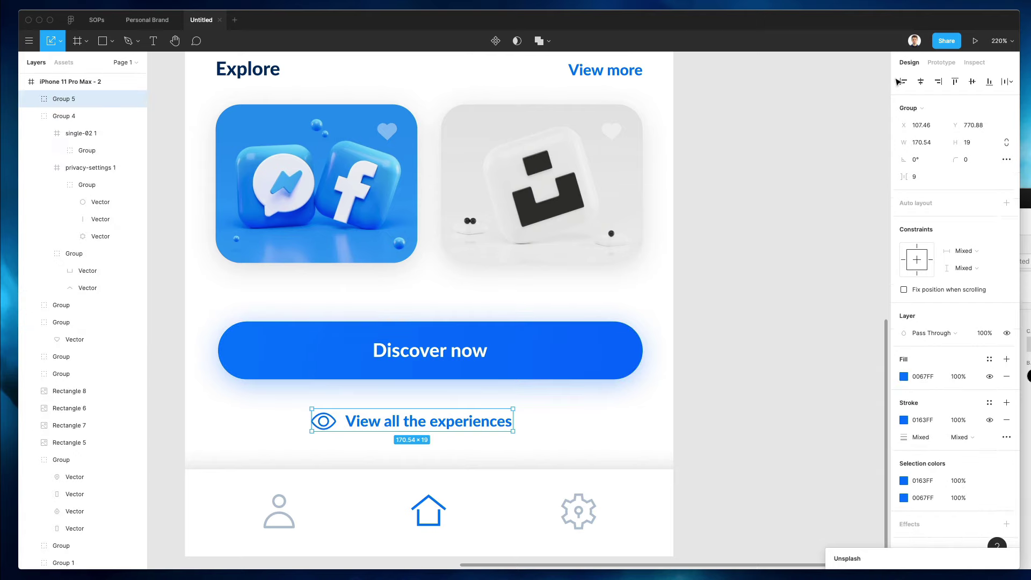
click(921, 81)
click(718, 407)
- Set the stroke width of the eye icon inside the group to 1
scroll(695, 420, down, 6)
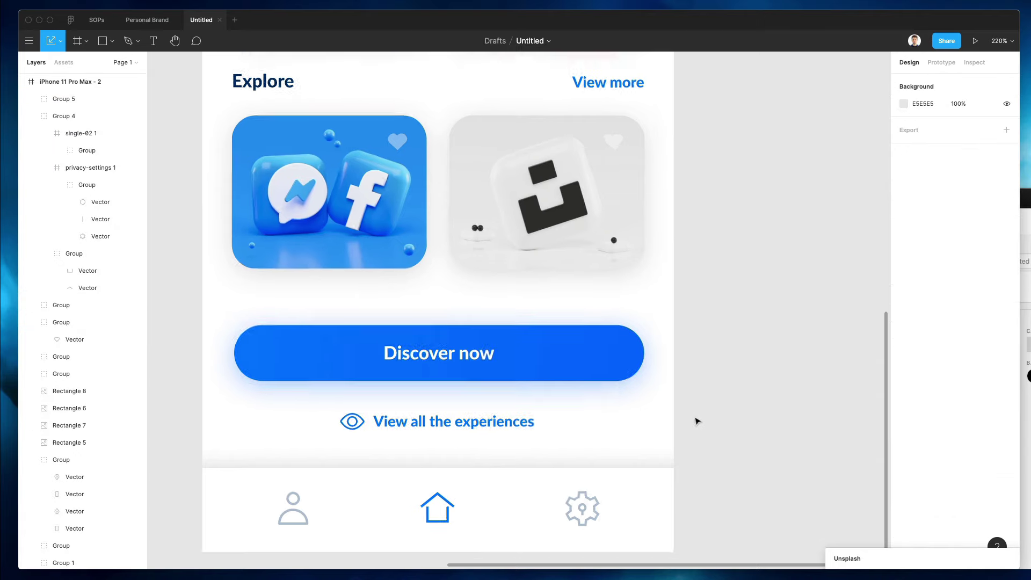
double_click(441, 421)
scroll(444, 433, up, 1)
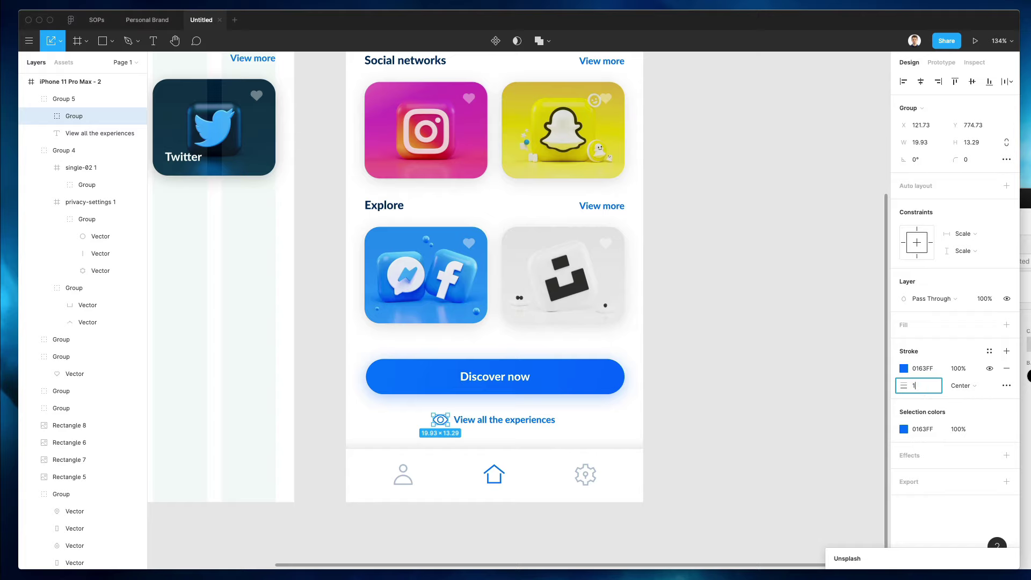
key(Return)
click(760, 407)
- Recolour the "View all the experiences" text with the grey sampled from the settings gear icon in the bottom navigation
scroll(760, 407, down, 3)
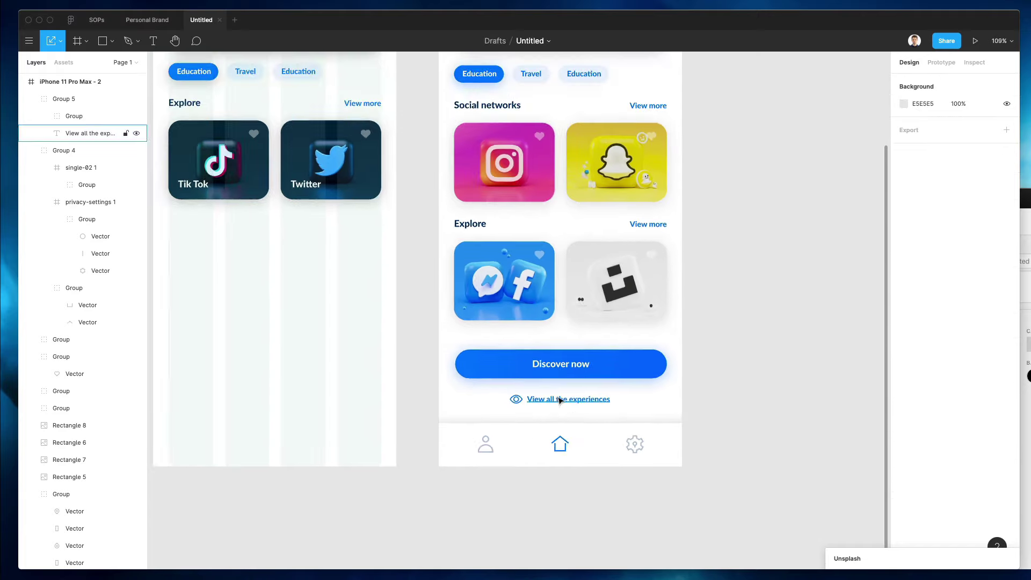
click(559, 400)
key(i)
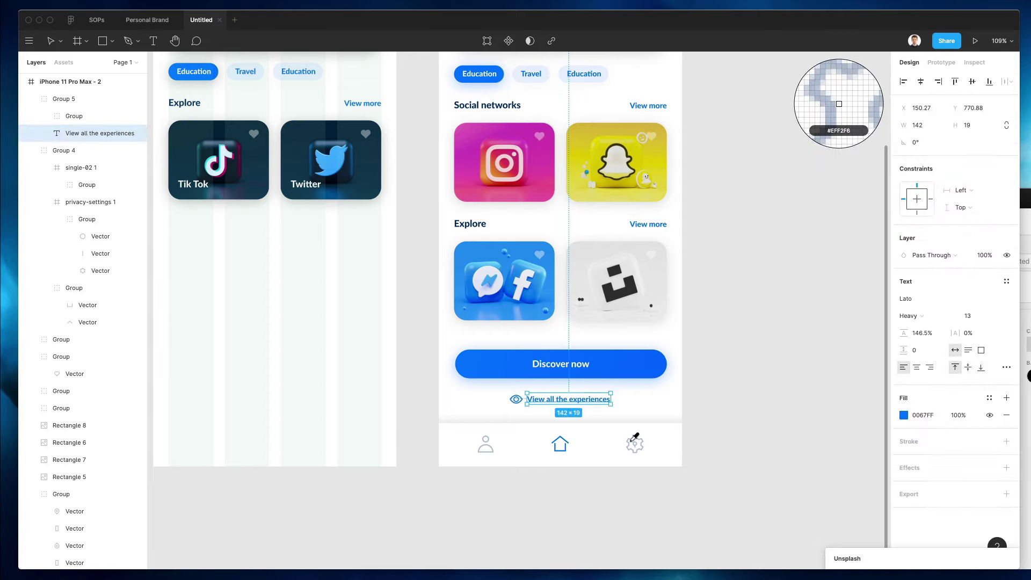
click(633, 437)
click(698, 372)
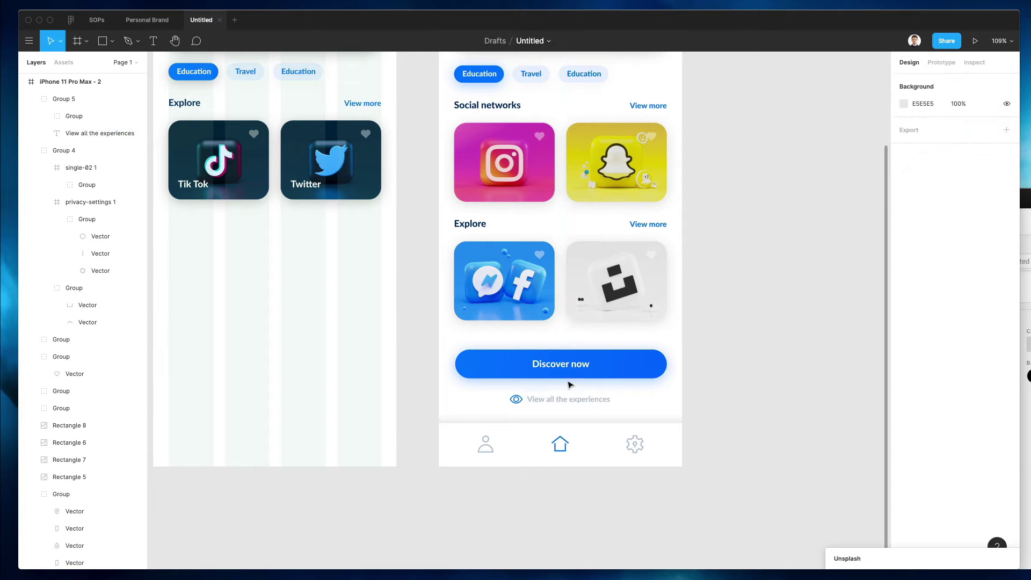
- Undo the grey text recolouring and recolour the eye icon with grey ACBACE sampled from the settings gear icon
key(ctrl+z)
click(515, 399)
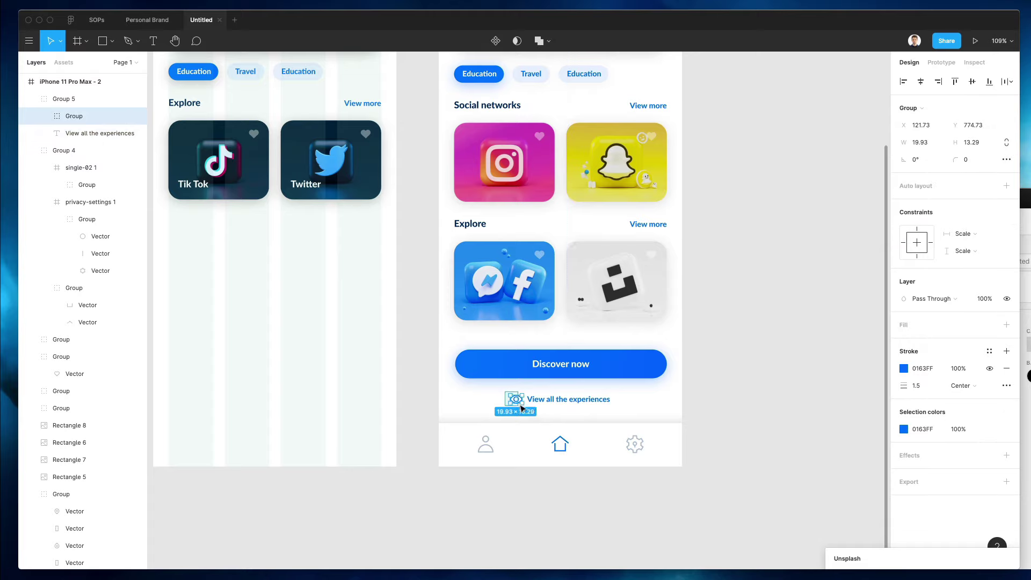
scroll(566, 423, up, 5)
key(i)
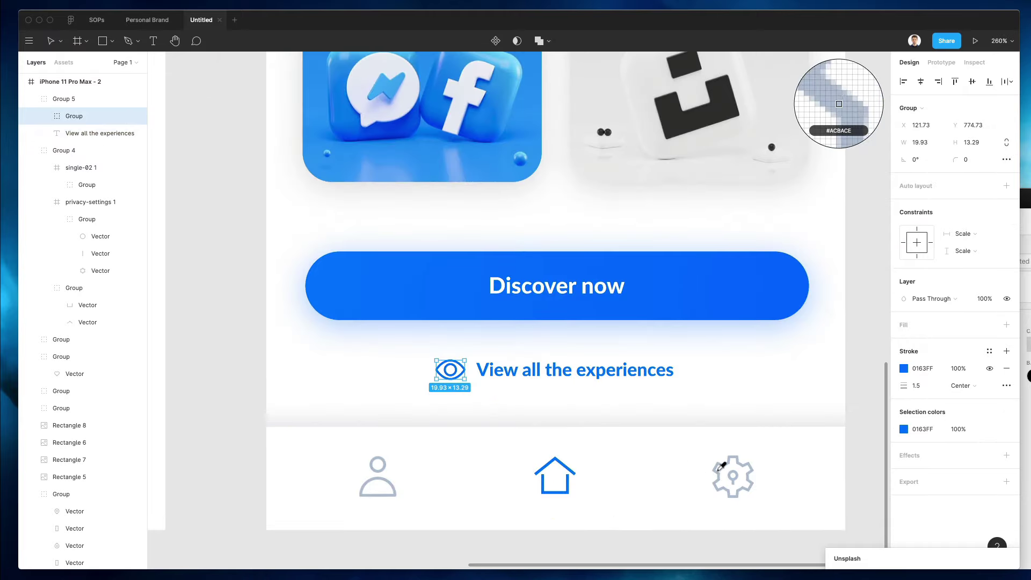
click(722, 466)
- Recolour the "View all the experiences" text with the navy 00255B sampled from the "what are you looking for?" heading
click(100, 133)
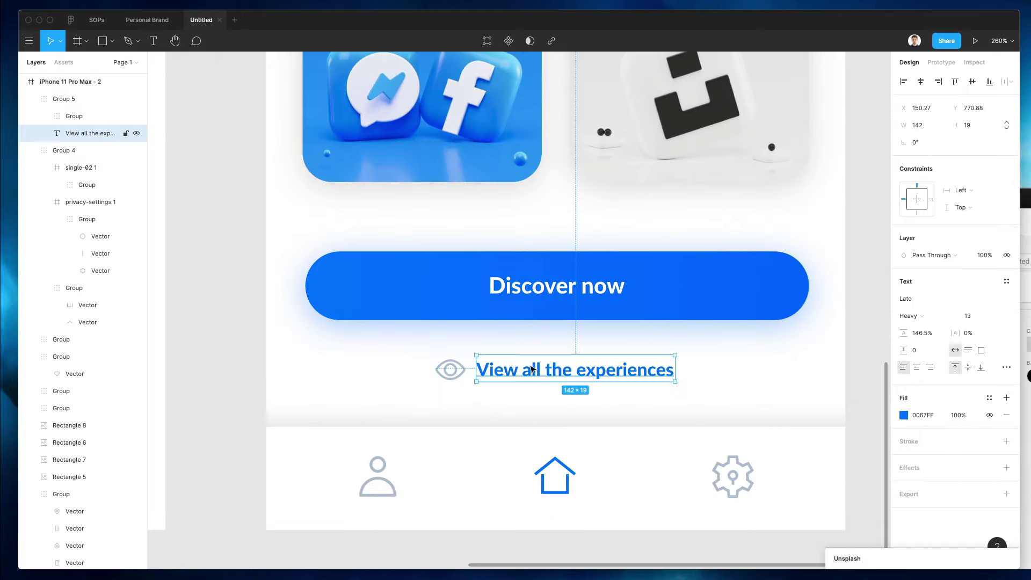
scroll(530, 370, up, 5)
scroll(530, 369, up, 5)
key(i)
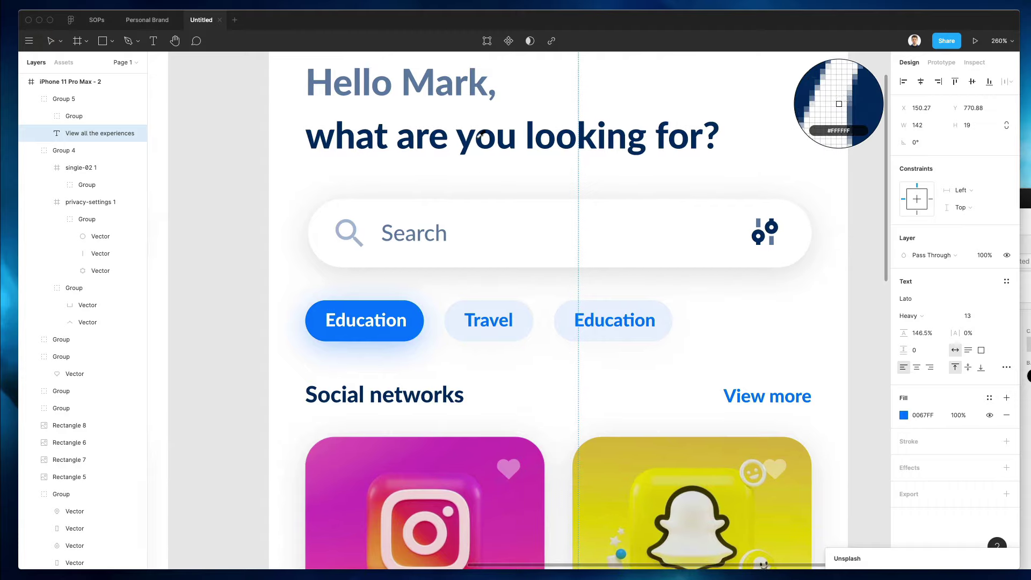
click(474, 135)
key(shift+1)
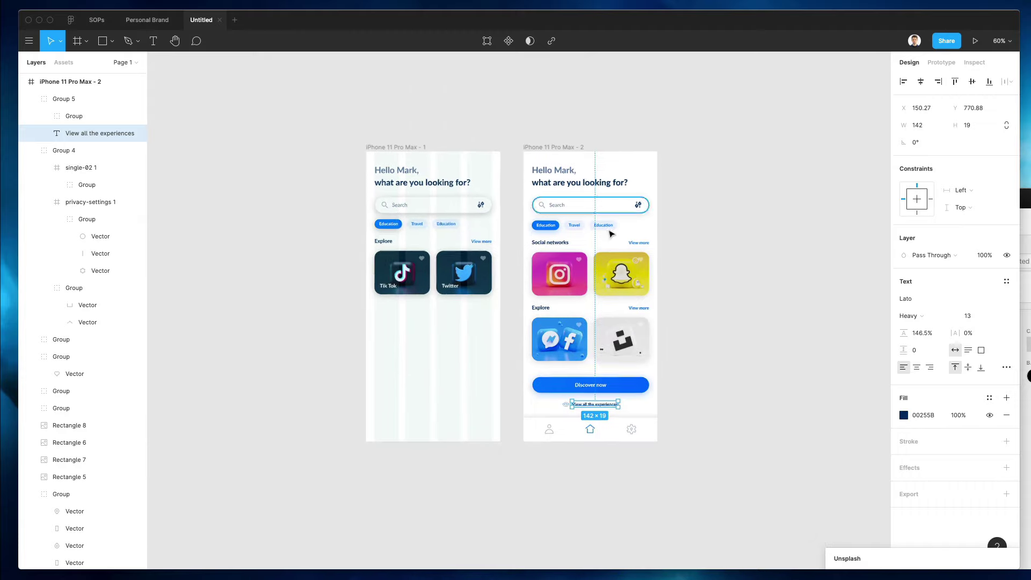
scroll(624, 293, up, 3)
scroll(729, 396, up, 4)
click(729, 396)
scroll(729, 396, down, 3)
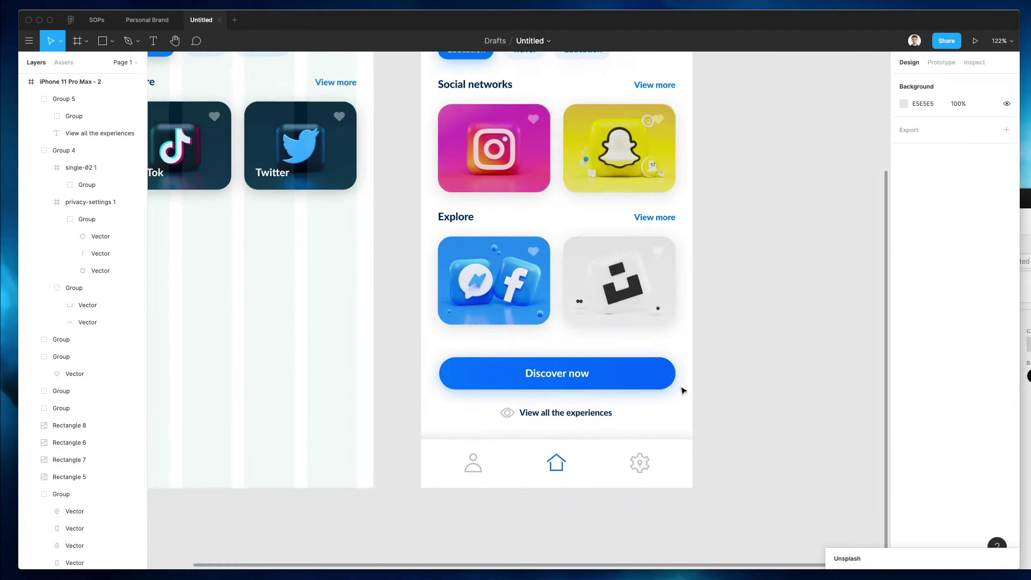
scroll(682, 391, down, 4)
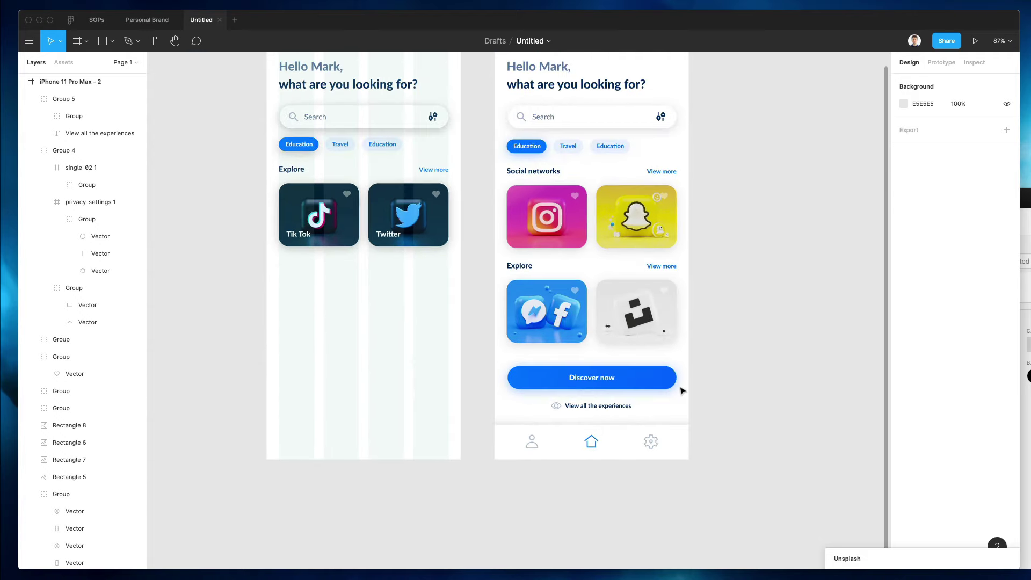
- Undo the navy recolouring of the "View all the experiences" text and the grey recolouring of the eye icon
key(shift+1)
key(super+z)
key(super+z)
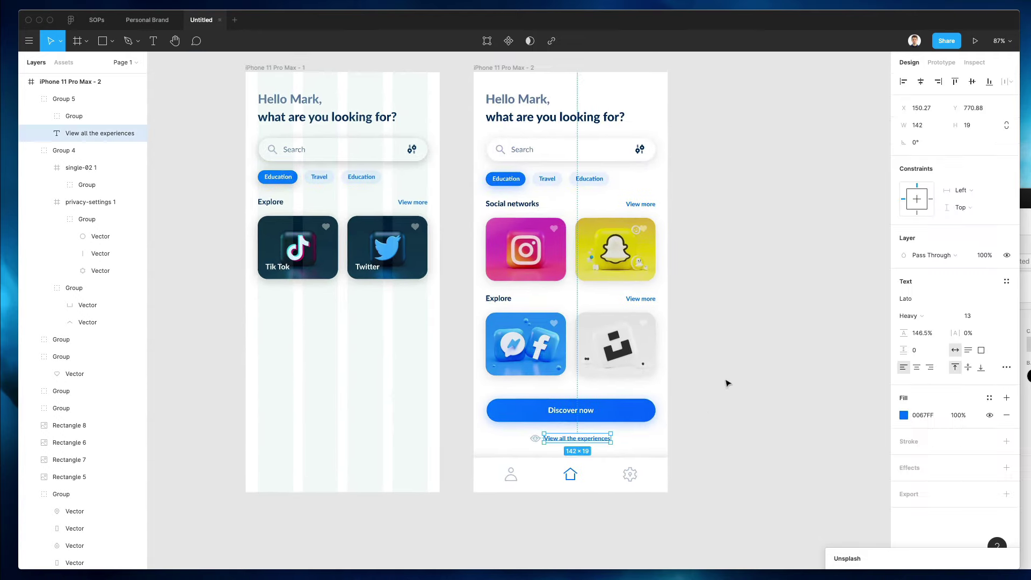
click(728, 383)
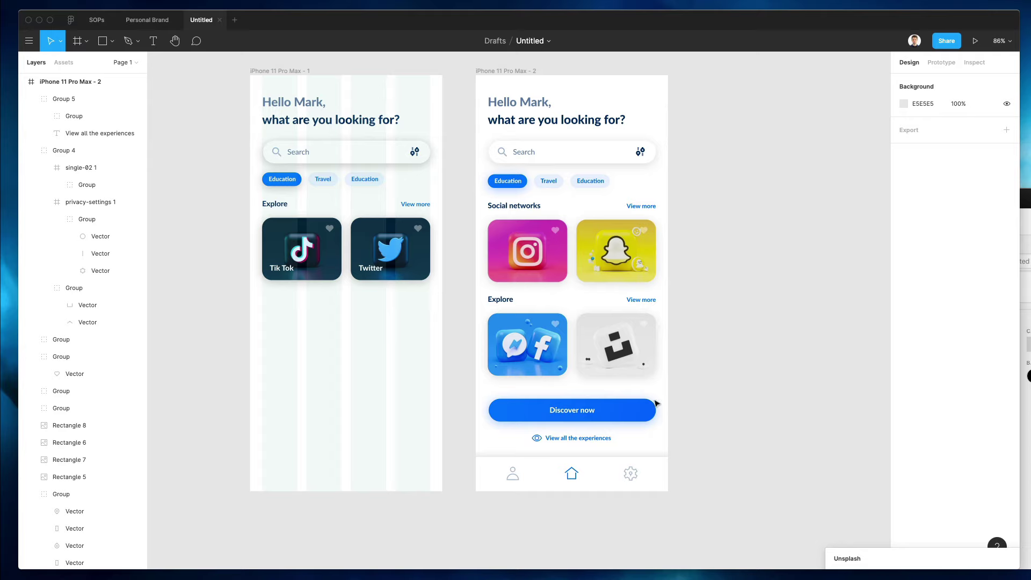
- Change the canvas background to the blue 0158FF and fine-tune it to 0057FF
scroll(702, 422, right, 3)
scroll(702, 421, up, 2)
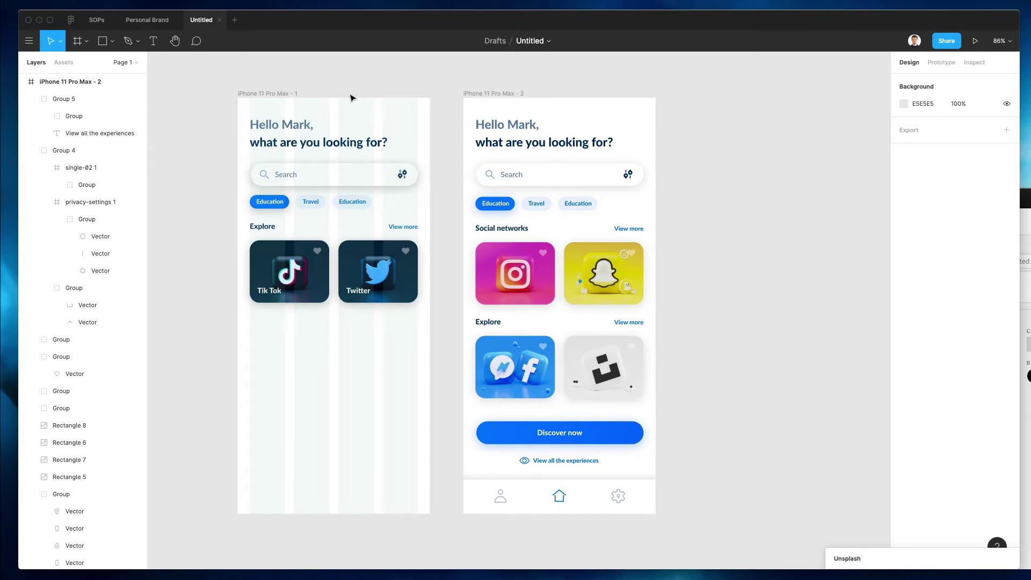
click(904, 104)
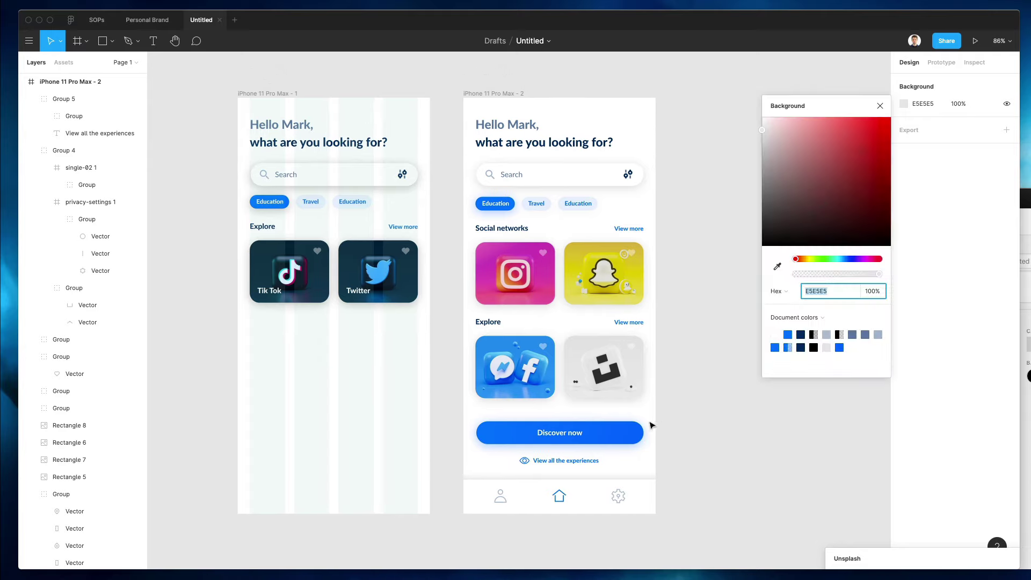
text(0158FF)
key(Return)
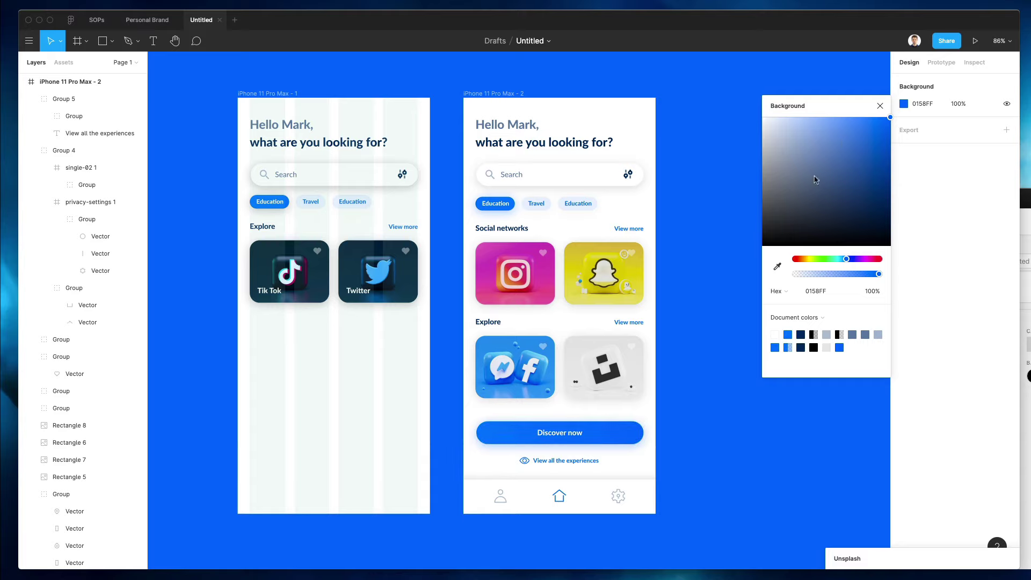
drag(852, 156, 975, 98)
click(402, 337)
click(400, 339)
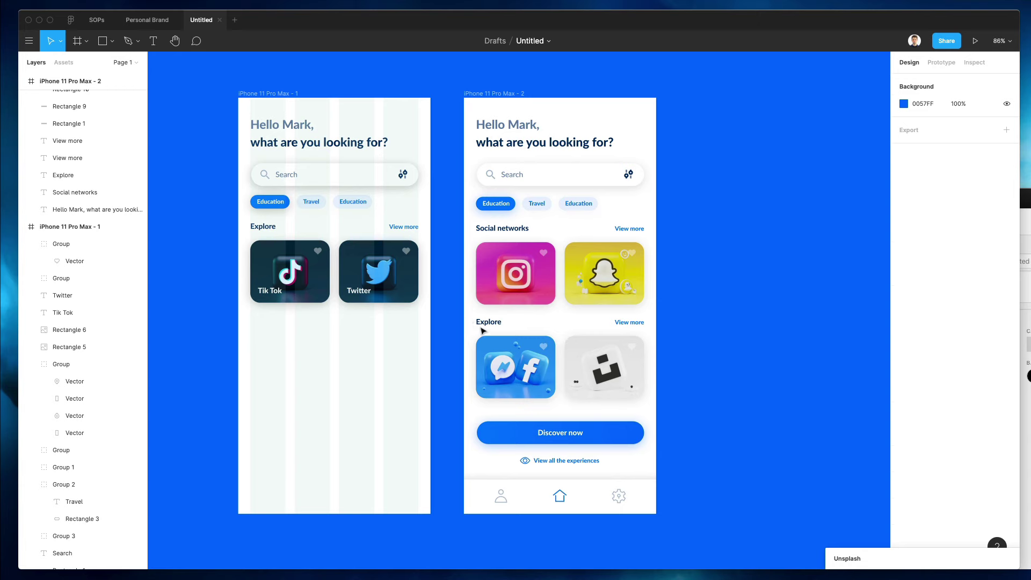
- Try copying only the lower Explore section from the second iPhone frame into the first, and undo the copy
drag(472, 316, 665, 396)
drag(629, 353, 402, 353)
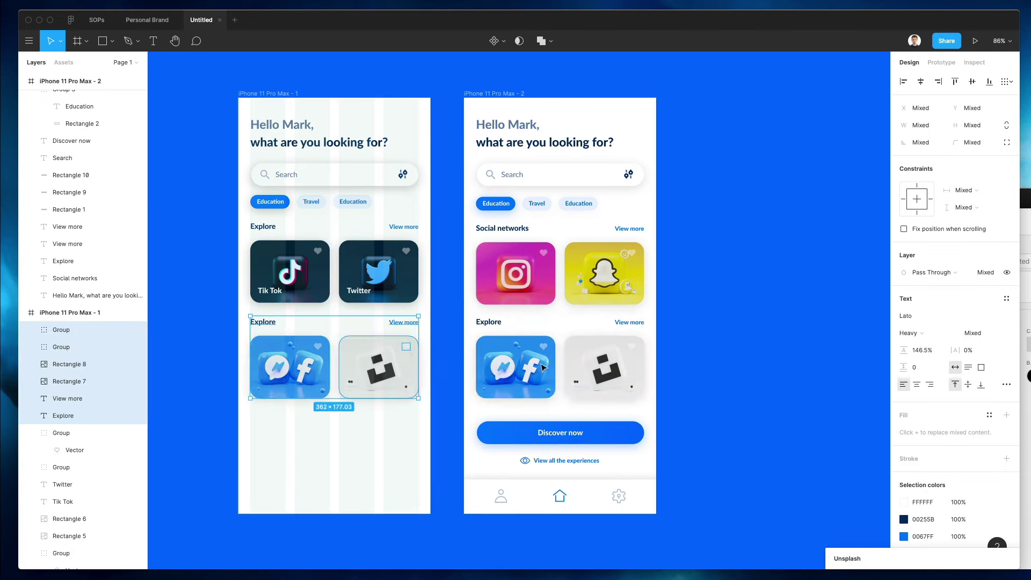
key(ctrl+z)
- Copy the lower Explore section, Discover now button, "View all the experiences" link and bottom navigation from the second iPhone frame into the first
drag(460, 315, 695, 510)
drag(616, 372, 390, 373)
click(434, 262)
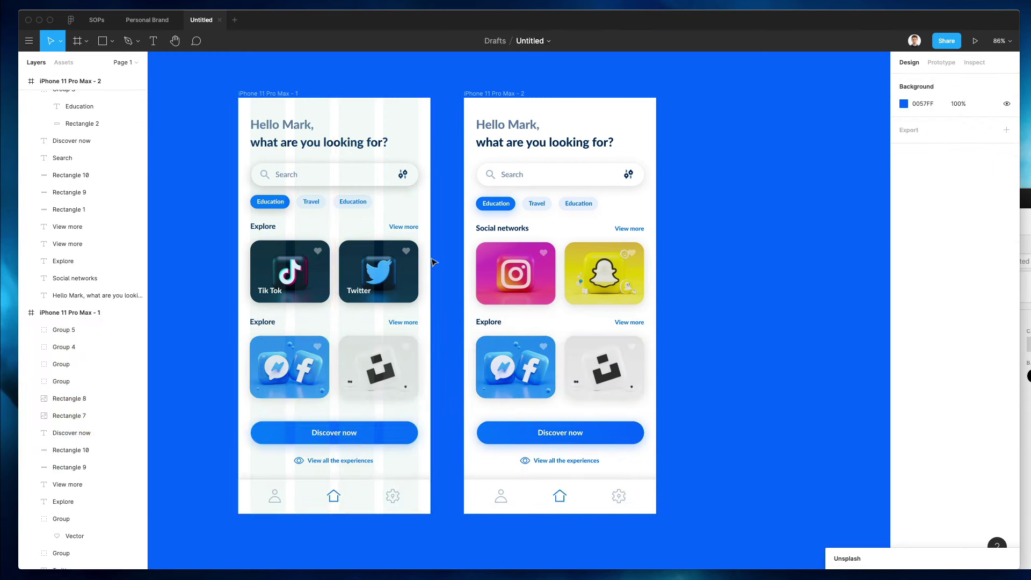
scroll(414, 280, left, 3)
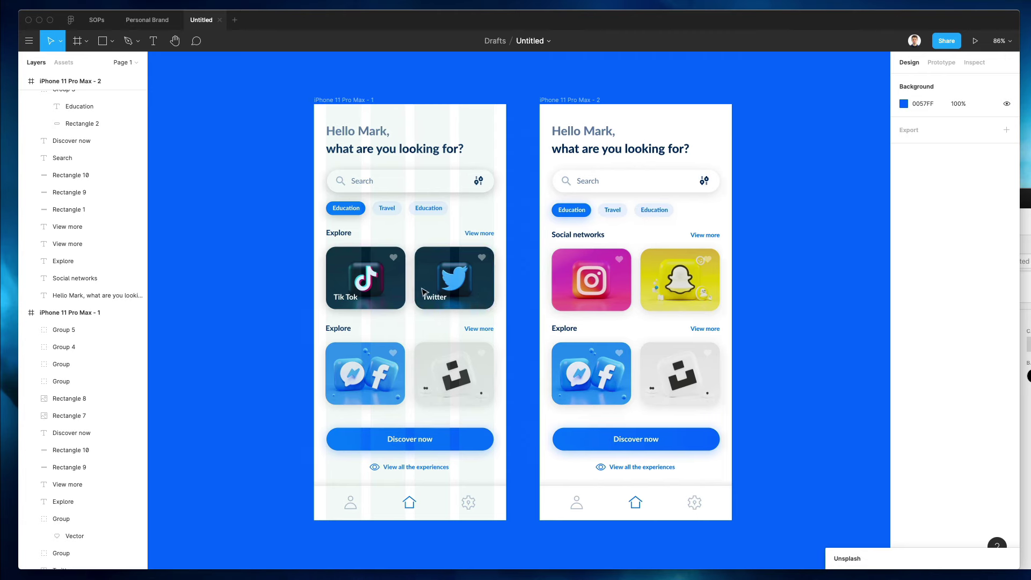
scroll(419, 292, up, 2)
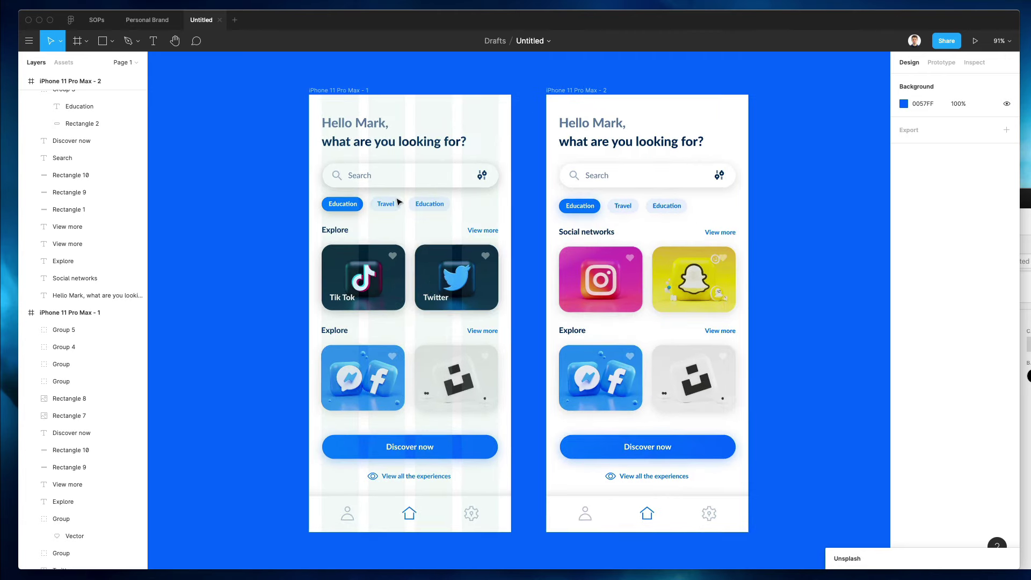
scroll(334, 108, right, 1)
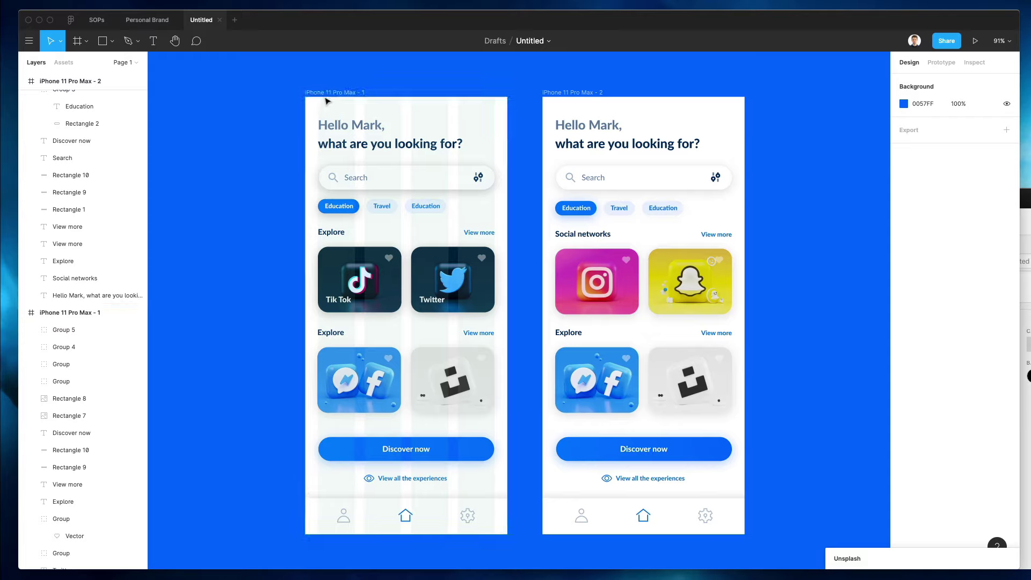
scroll(327, 101, down, 1)
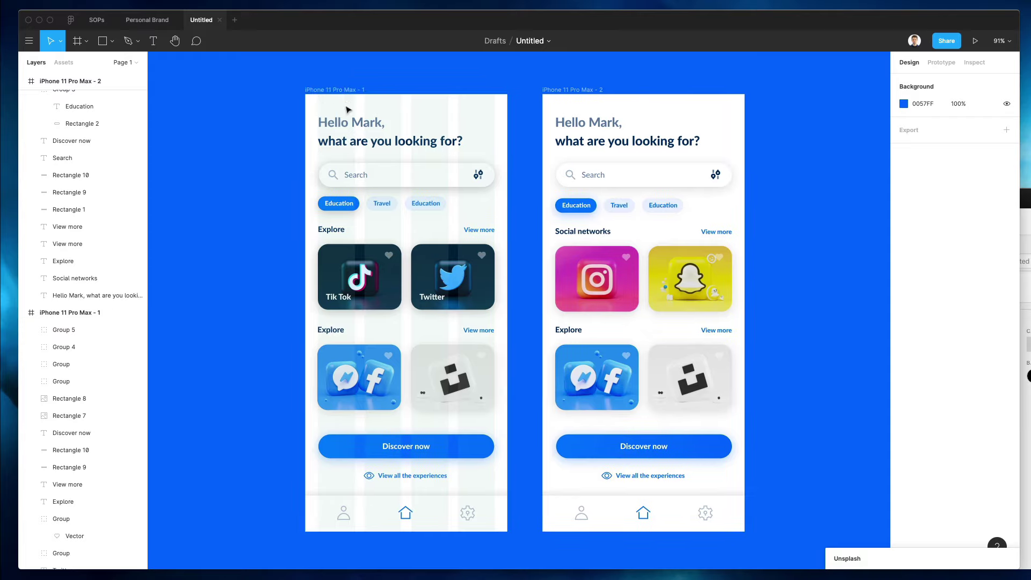
scroll(347, 112, right, 1)
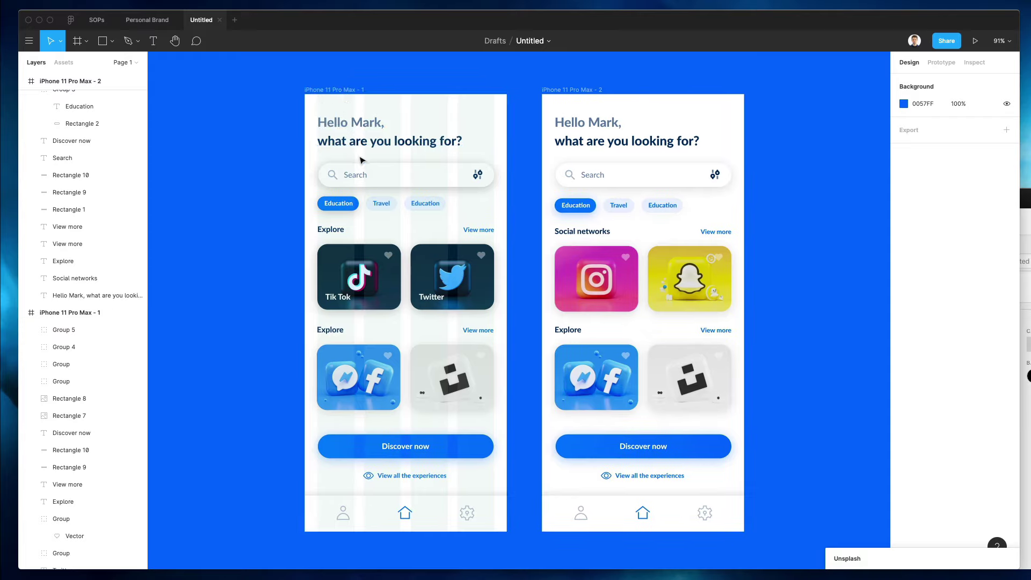
scroll(350, 124, left, 1)
- Recolour the greeting heading, both Explore titles and the "View all the experiences" text in the first iPhone frame with sampled white FFFFFF
click(358, 133)
scroll(357, 162, right, 1)
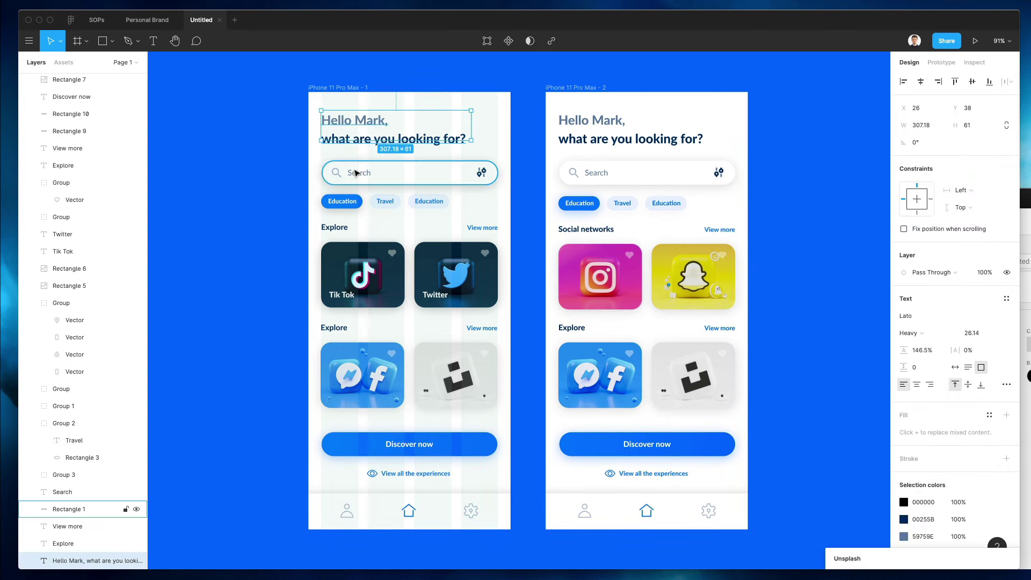
shift+click(330, 226)
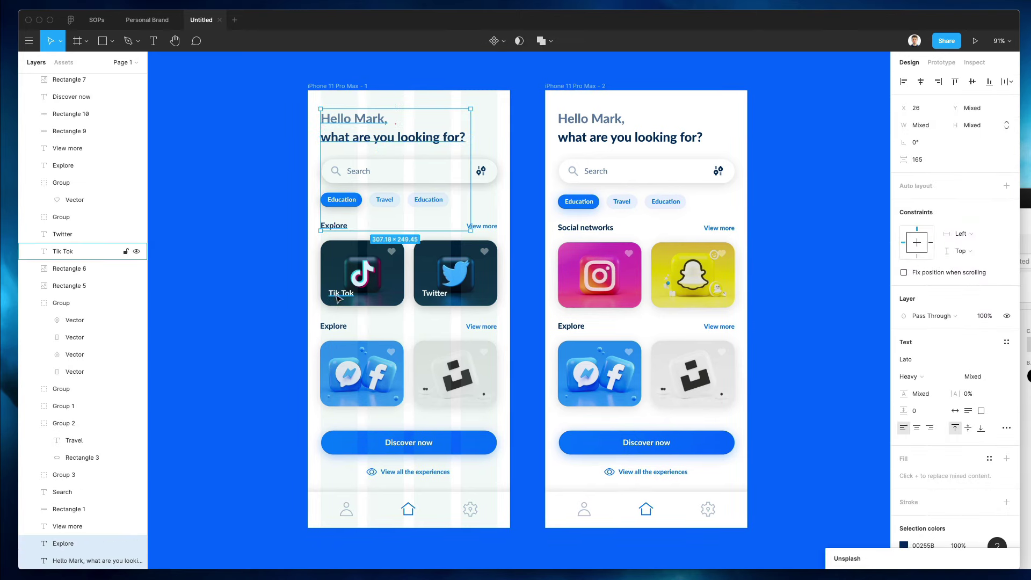
shift+click(333, 326)
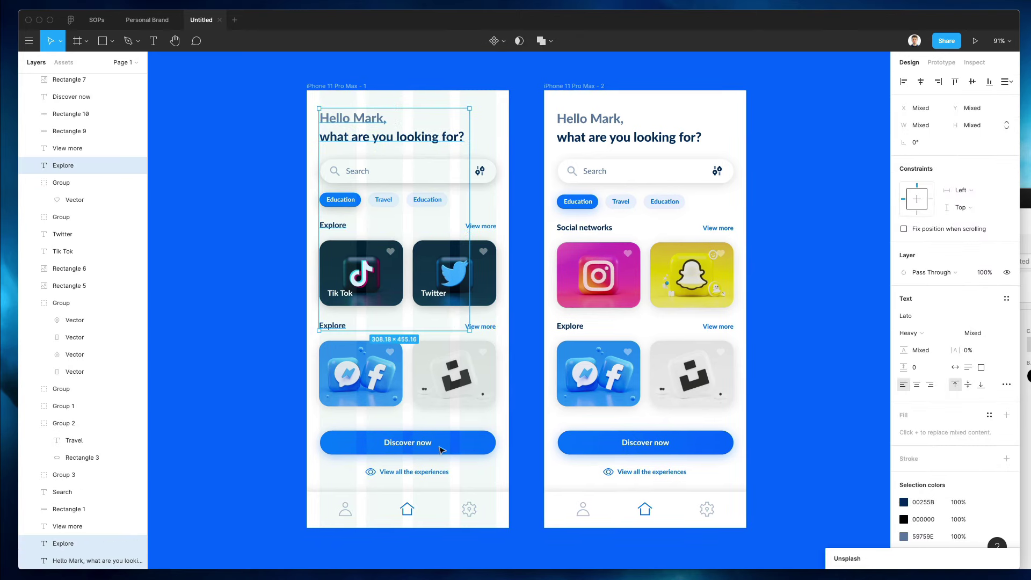
scroll(430, 452, down, 1)
shift+super+click(410, 466)
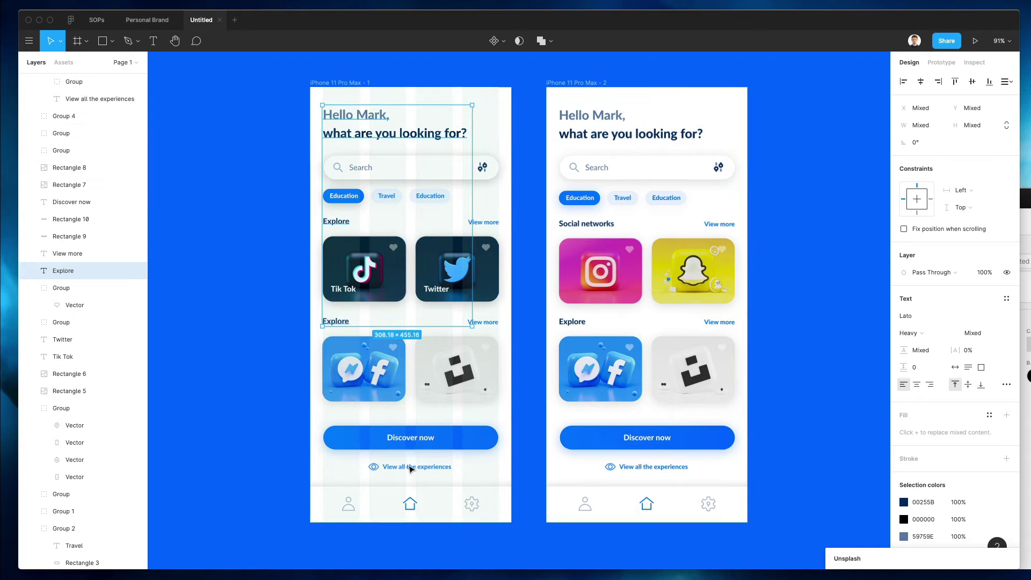
shift+super+click(409, 467)
scroll(402, 467, up, 1)
shift+super+click(402, 466)
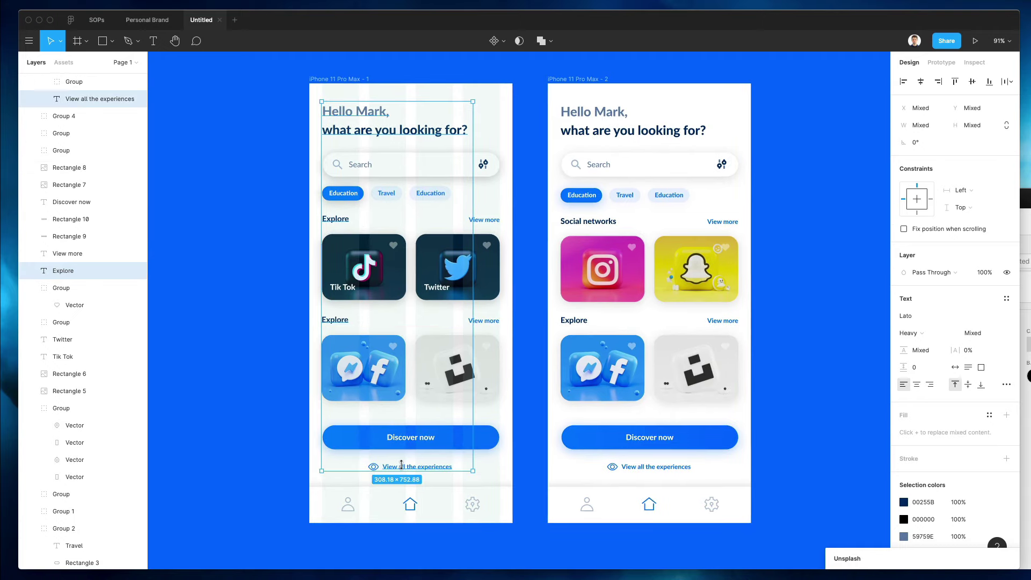
key(i)
click(367, 478)
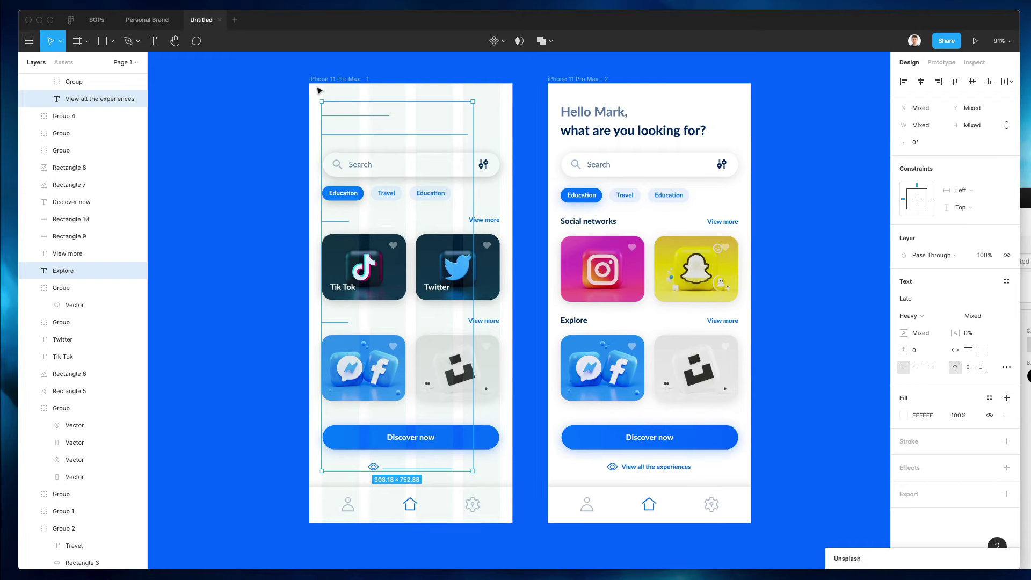
- Fill the first iPhone frame's background with the sampled blue 0067FF
click(319, 90)
key(i)
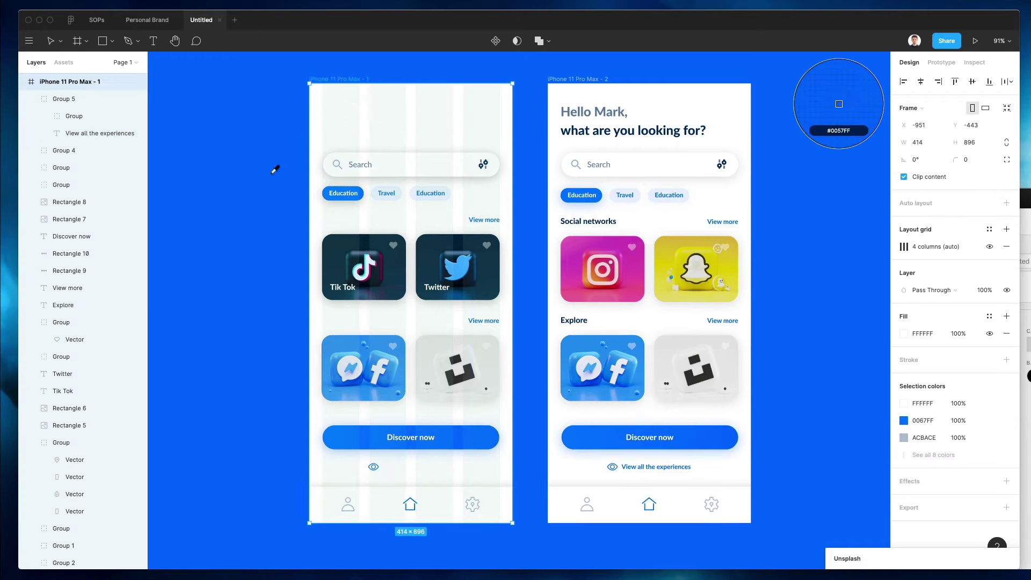
click(840, 104)
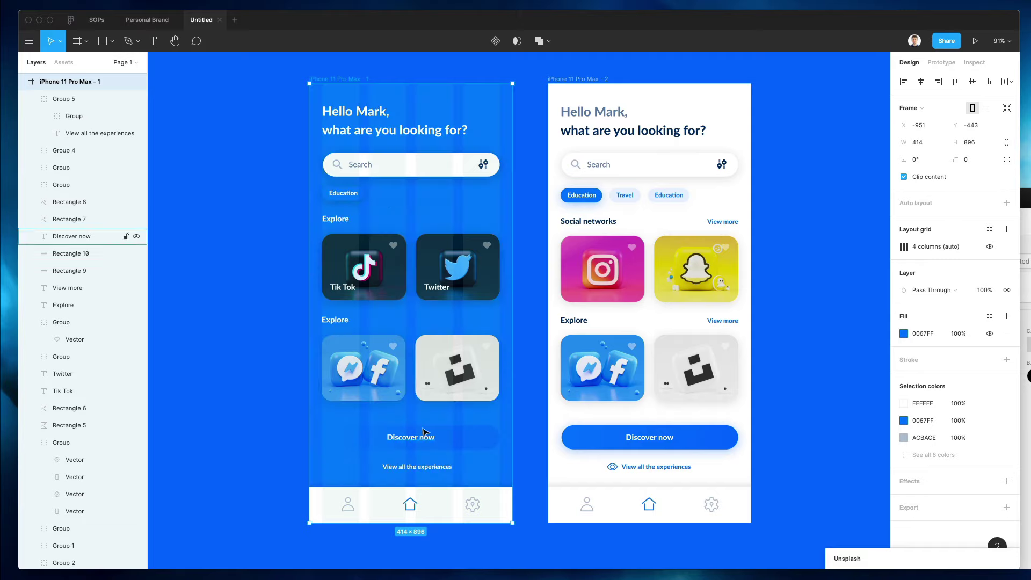
- Change the first frame's Discover now button gradient to start at orange FF8A00 and end at amber FFB800
click(483, 435)
click(904, 316)
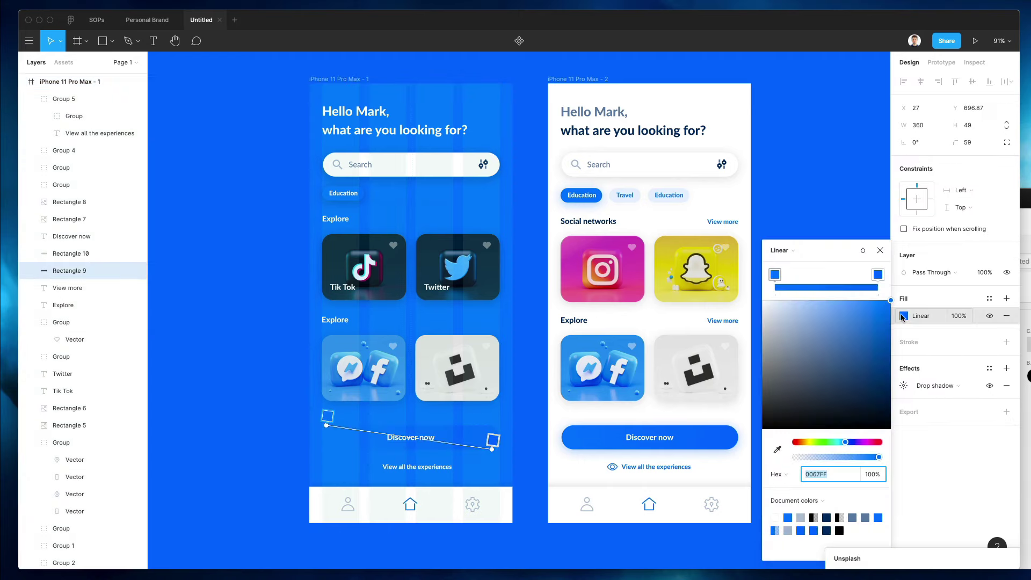
click(803, 442)
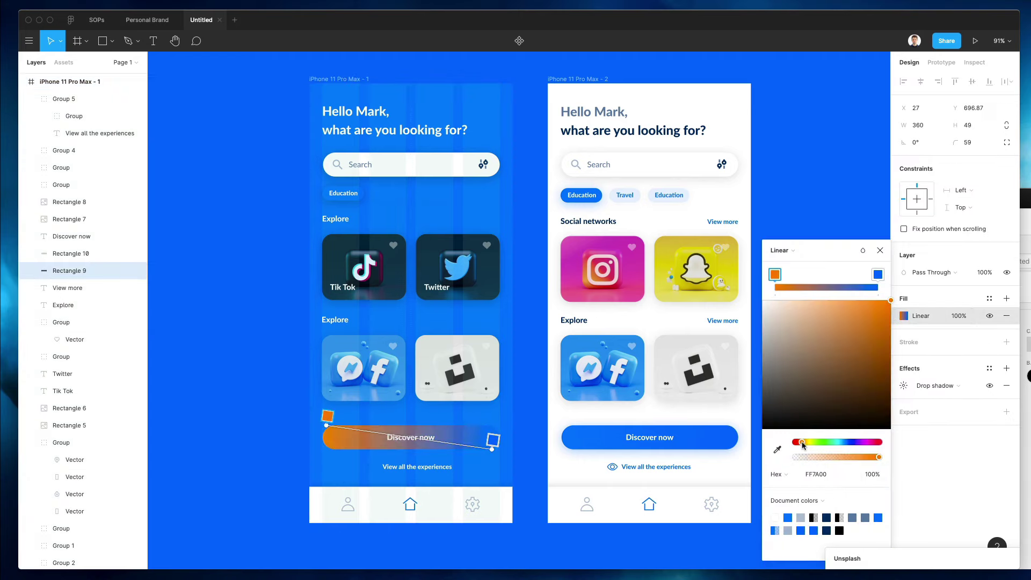
drag(802, 442, 803, 443)
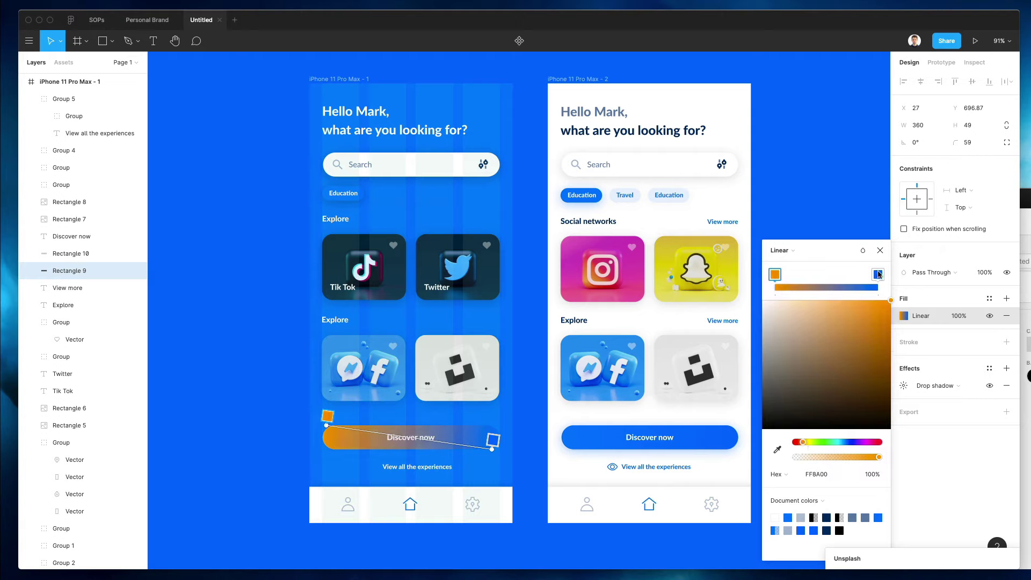
click(878, 274)
drag(807, 440, 805, 439)
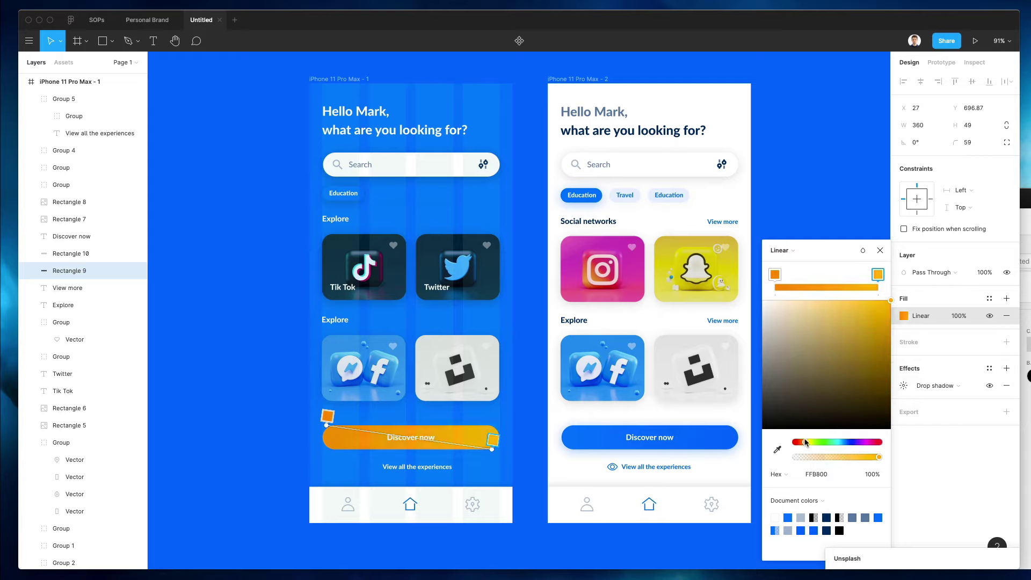
- Set the starting colour of the first frame's Discover now button gradient to yellow FFD600
click(775, 275)
click(805, 441)
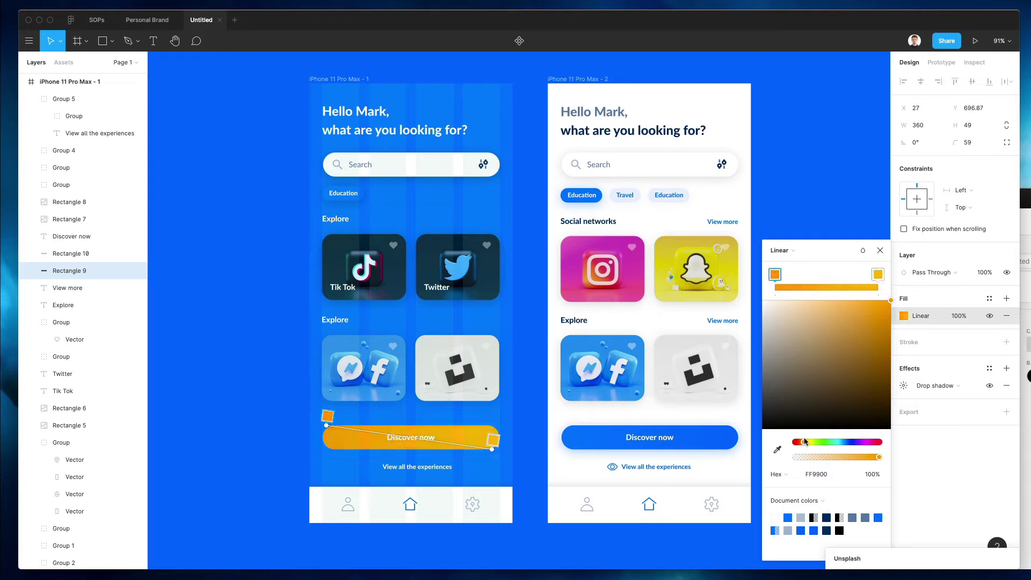
drag(805, 442, 808, 441)
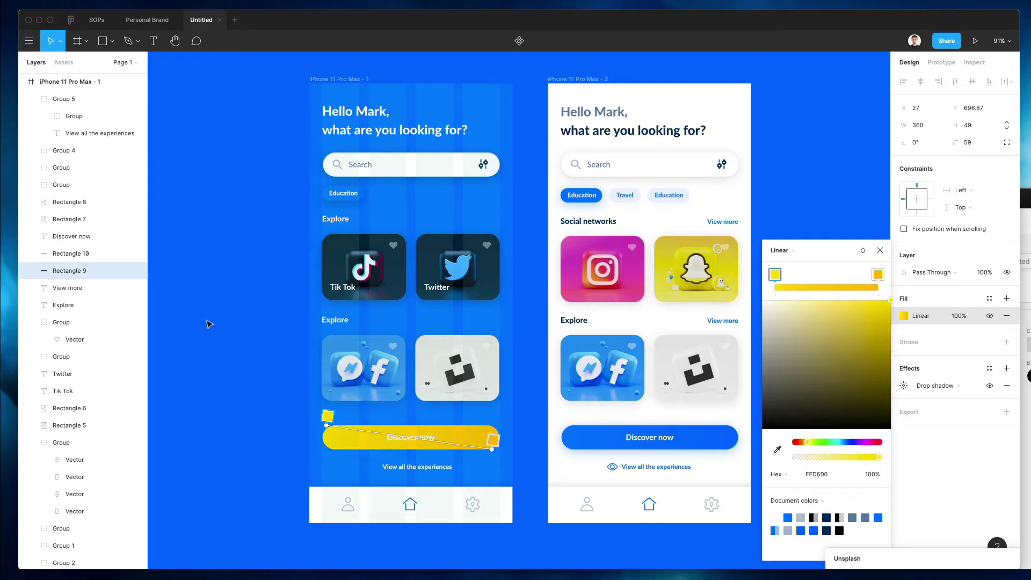
key(Escape)
key(Escape)
scroll(236, 306, down, 3)
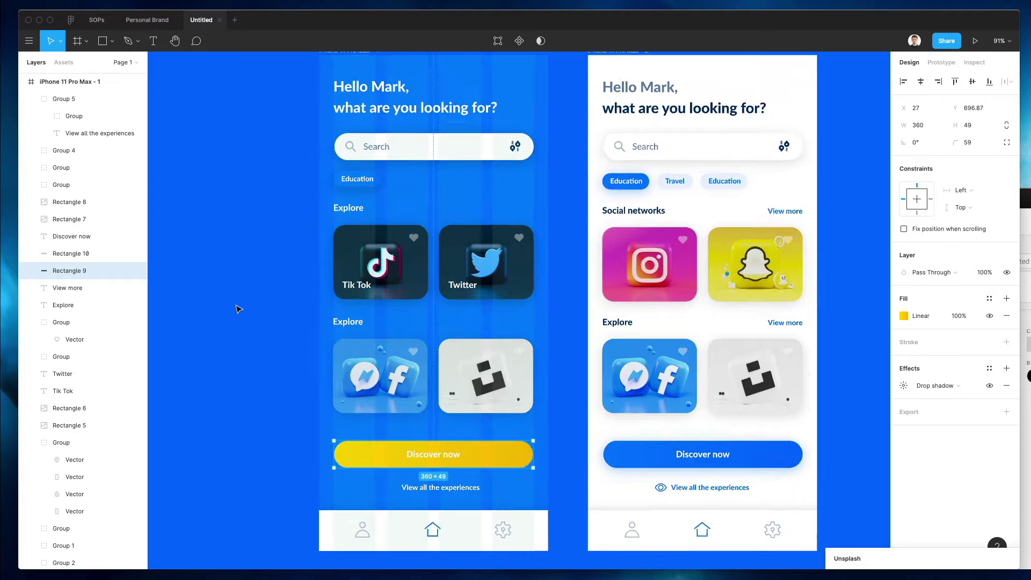
- Duplicate the blue iPhone frame and place the copy as the outermost frame beside the original
click(305, 142)
drag(304, 141, 163, 141)
scroll(685, 396, left, 5)
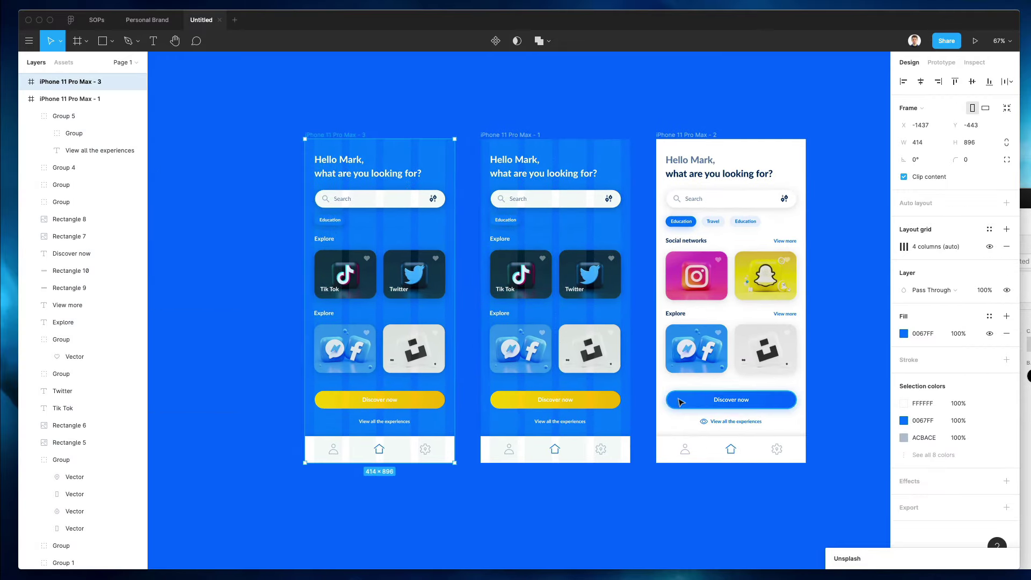
- Copy the blue Discover now button's style from the white frame onto the duplicated frame's Discover now button
click(682, 402)
click(442, 398)
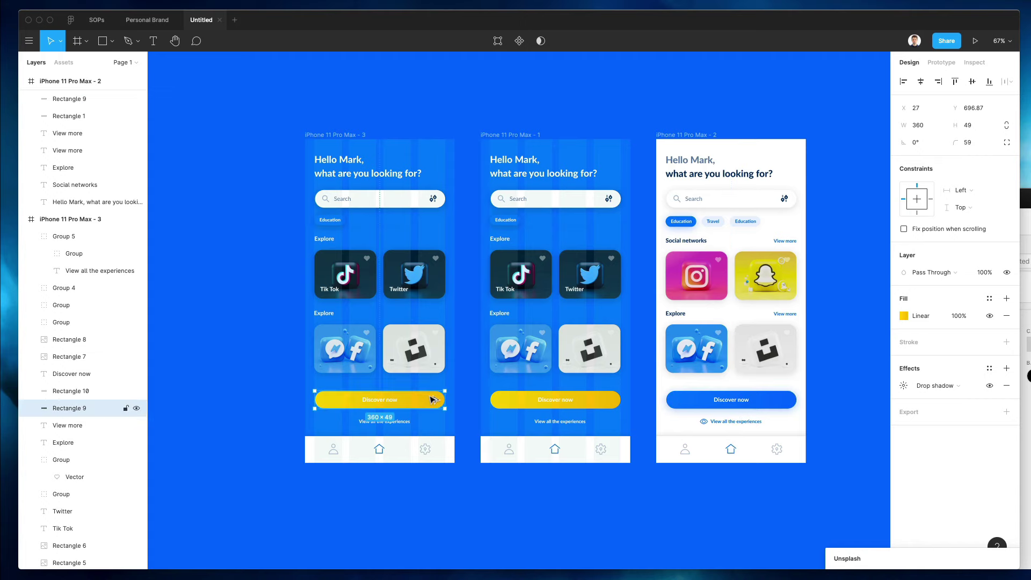
key(super+alt+v)
- Hide the four-column layout grid on both blue-background iPhone frames
click(320, 135)
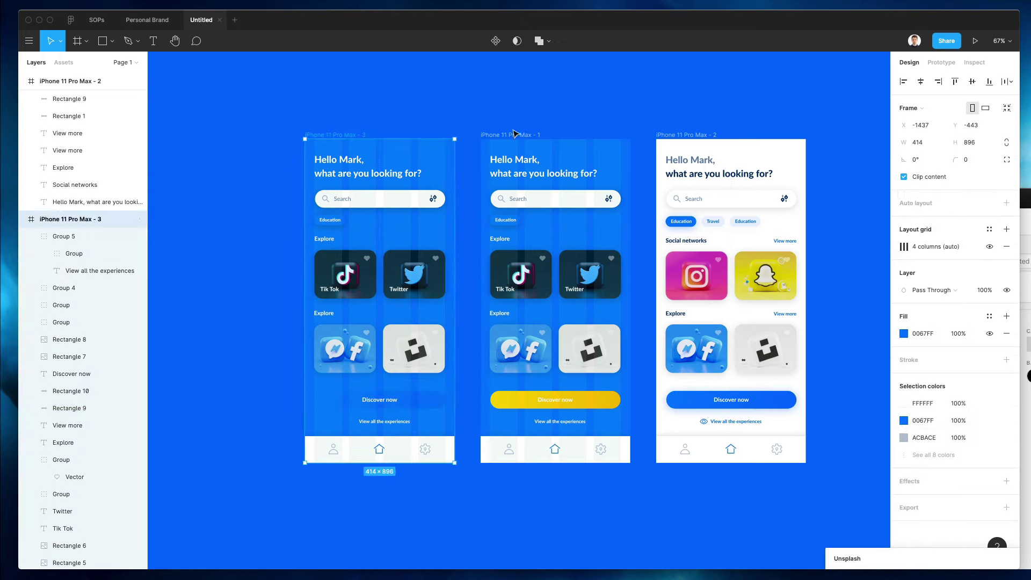
shift+click(497, 135)
shift+click(669, 135)
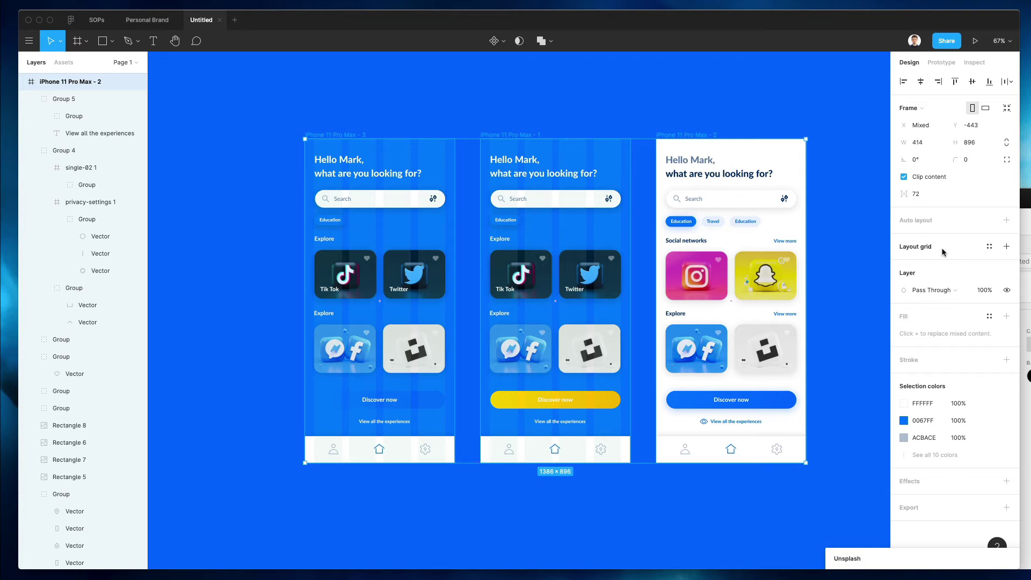
click(777, 84)
click(516, 135)
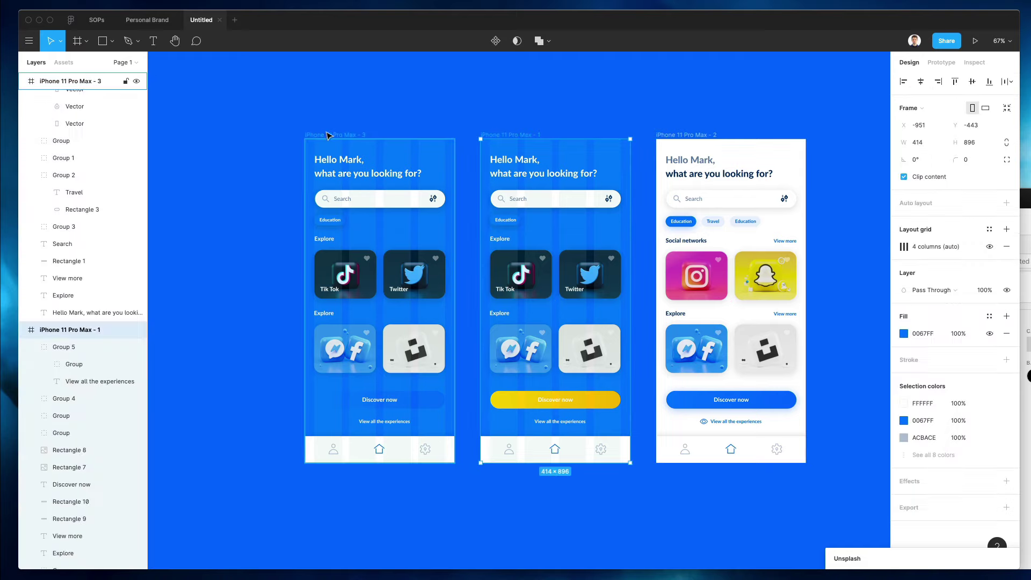
shift+click(330, 135)
click(990, 264)
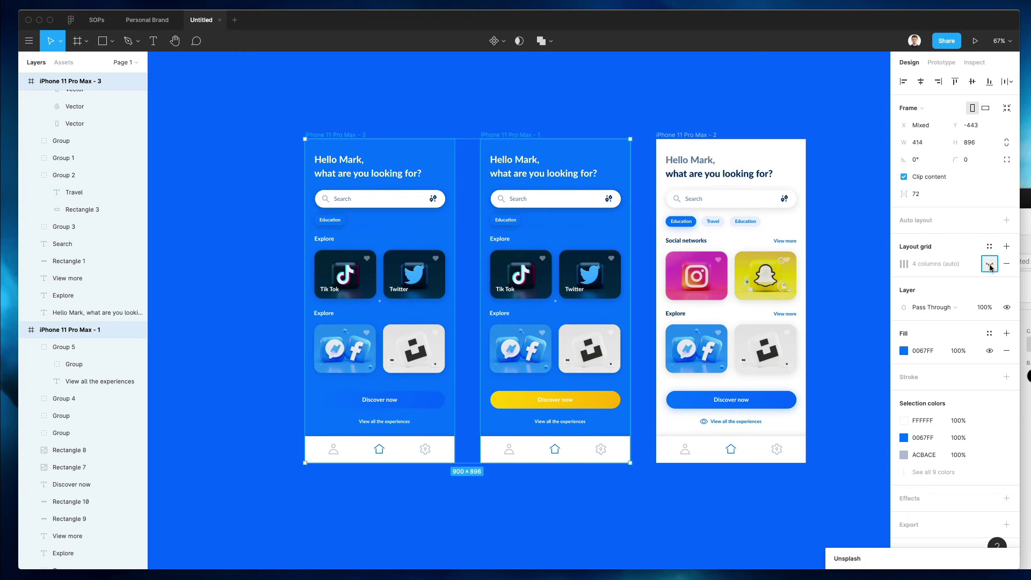
click(450, 84)
- Set the duplicated frame's background fill to dark navy 00255A
scroll(276, 214, down, 2)
scroll(276, 214, up, 4)
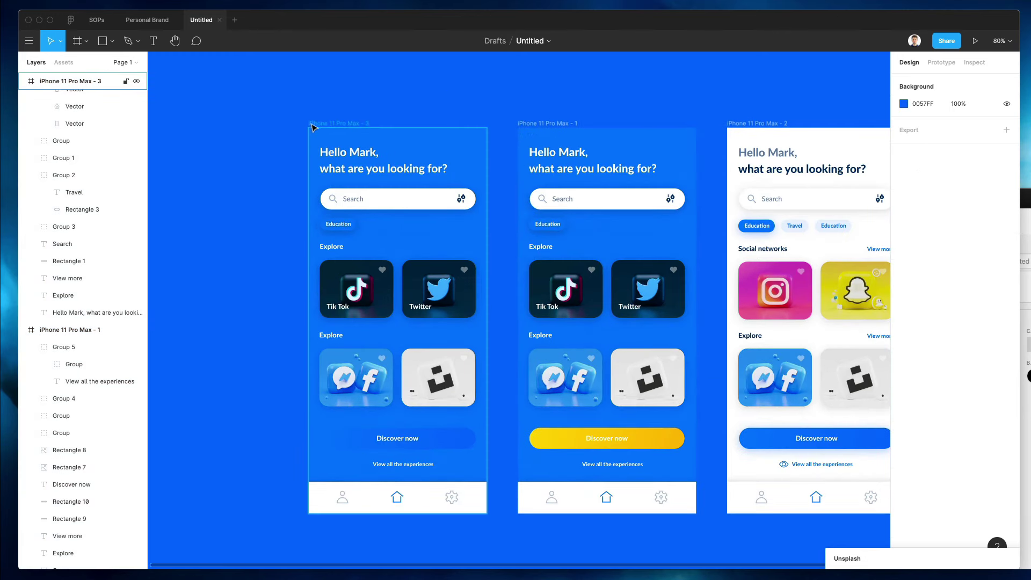
click(314, 126)
click(904, 334)
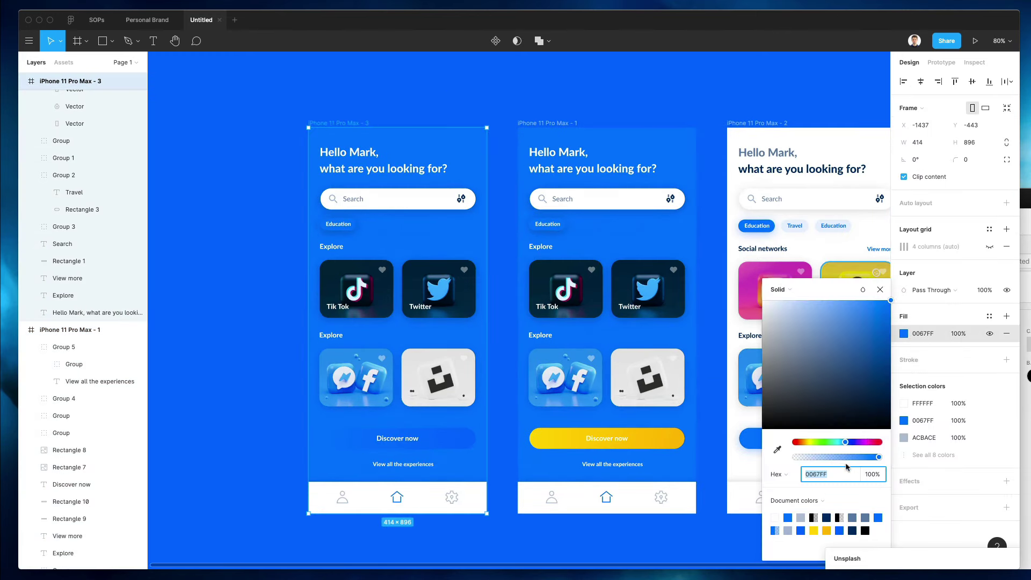
drag(861, 350, 988, 389)
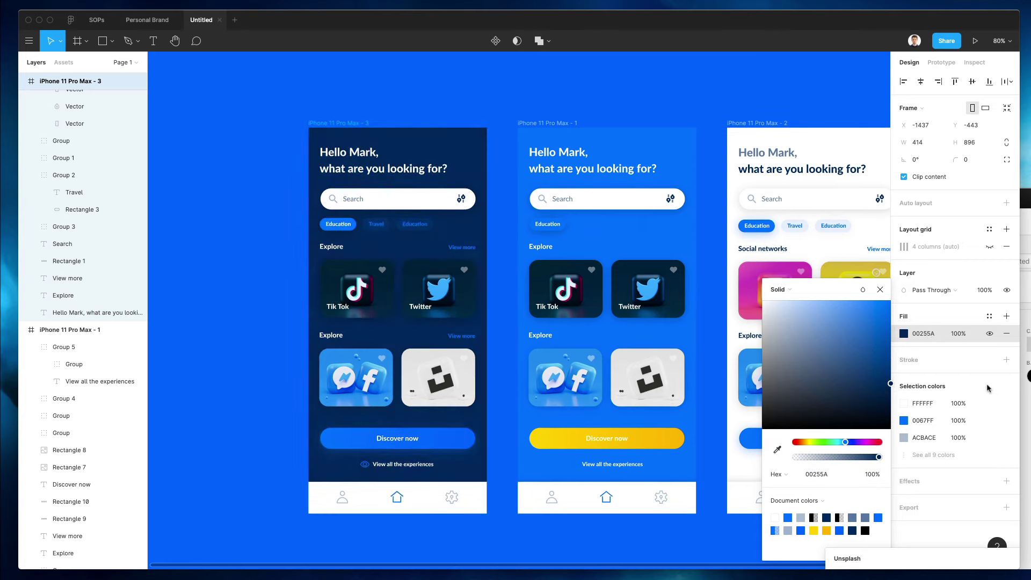
click(482, 304)
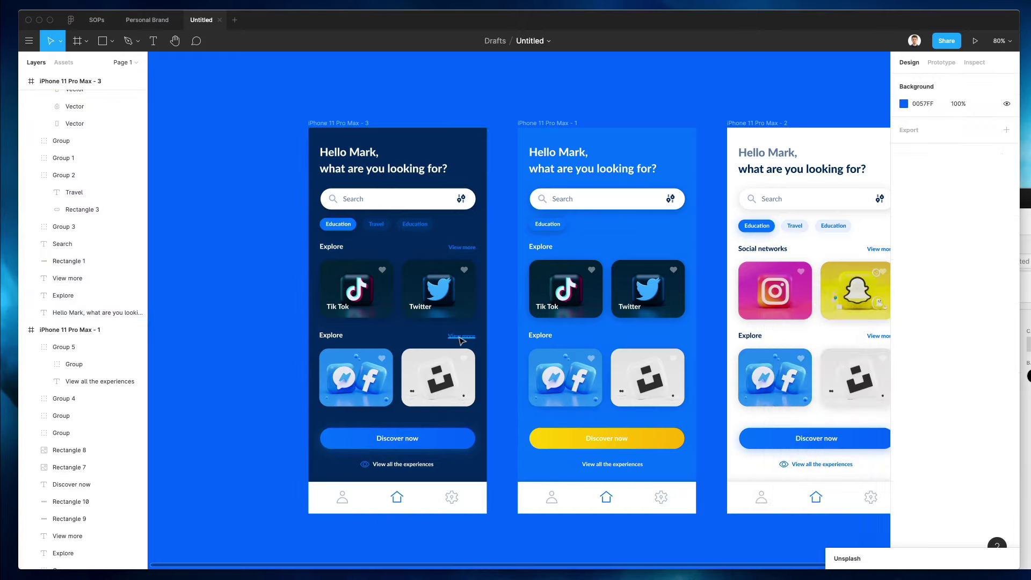
- Recolour the Travel chip and the adjacent unselected Education chip in the navy frame, backgrounds and labels, with sampled white FFFFFF
super+click(381, 225)
shift+super+click(406, 226)
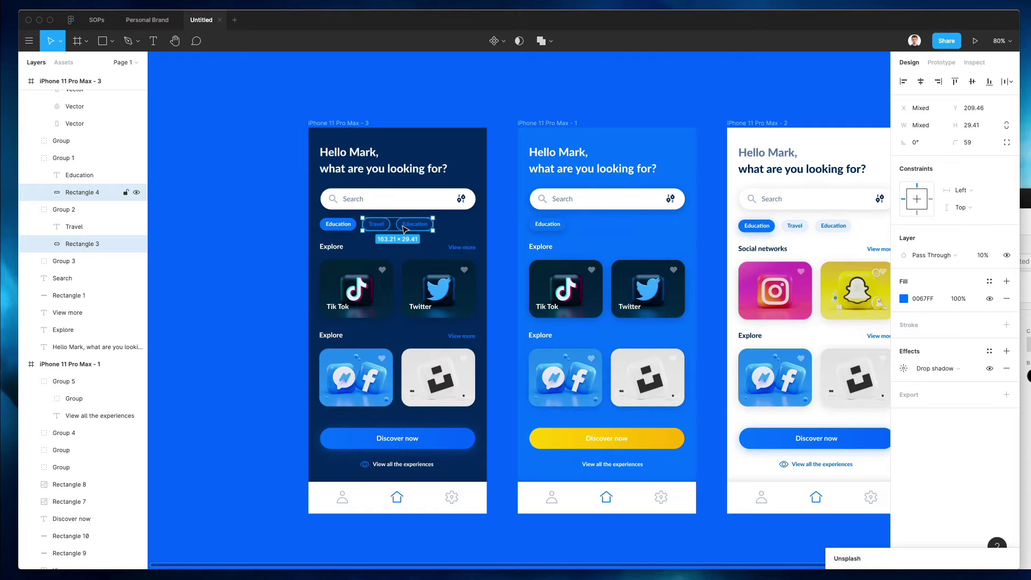
key(i)
click(433, 205)
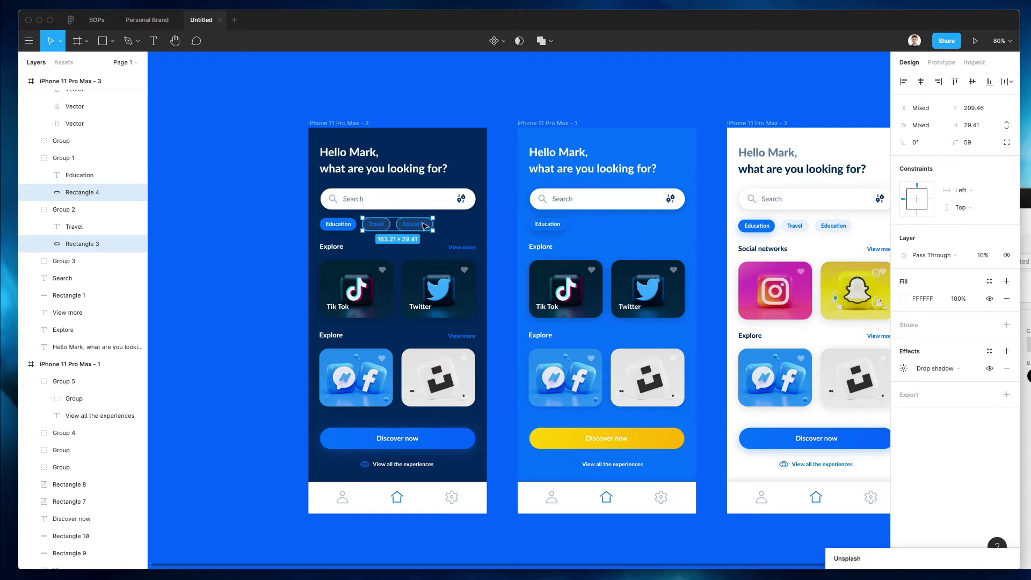
super+click(423, 224)
shift+super+click(377, 224)
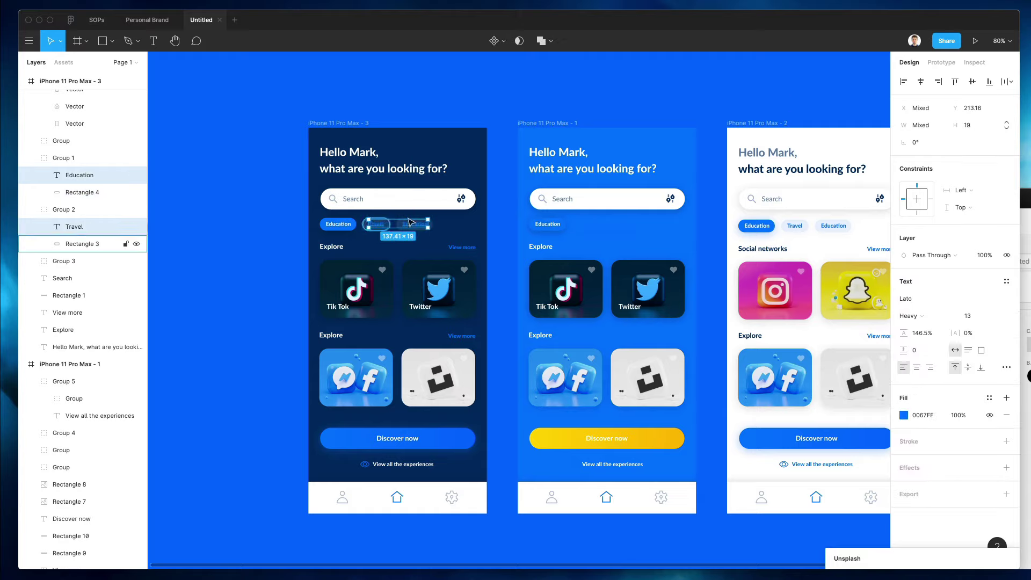
click(467, 223)
- Fill the navy frame's bottom navigation bar with blue 003581
scroll(471, 234, down, 1)
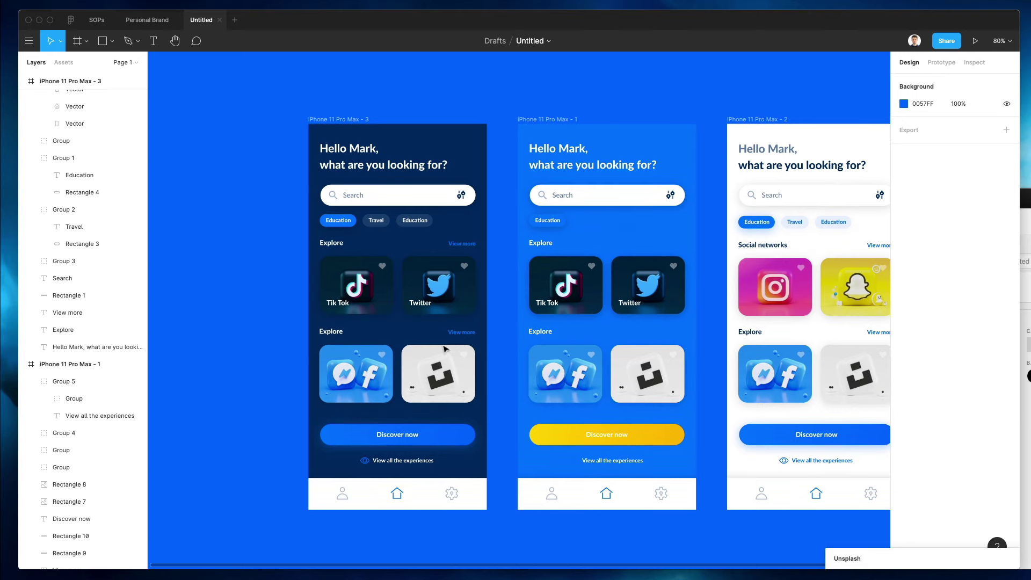
click(422, 487)
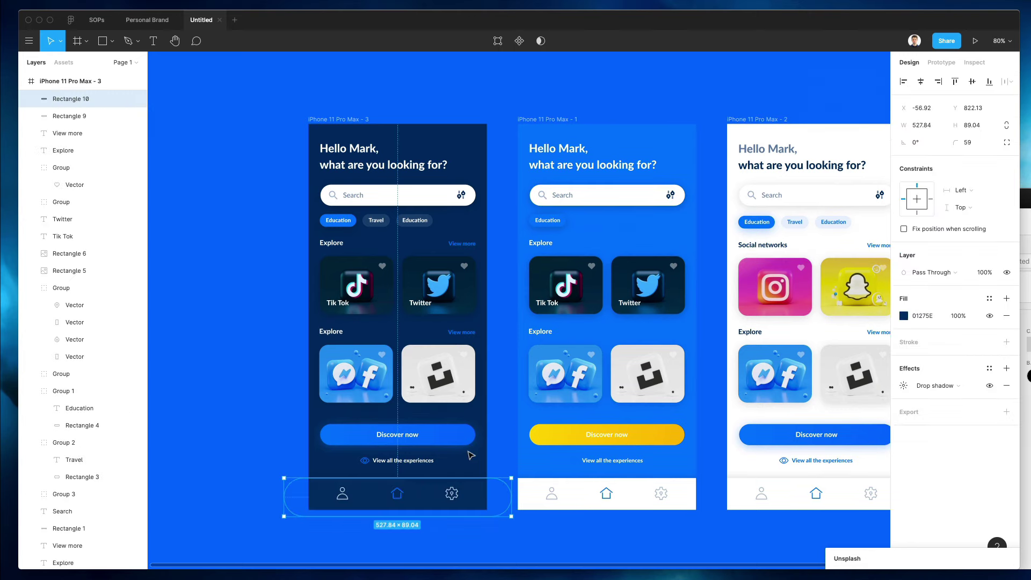
click(904, 317)
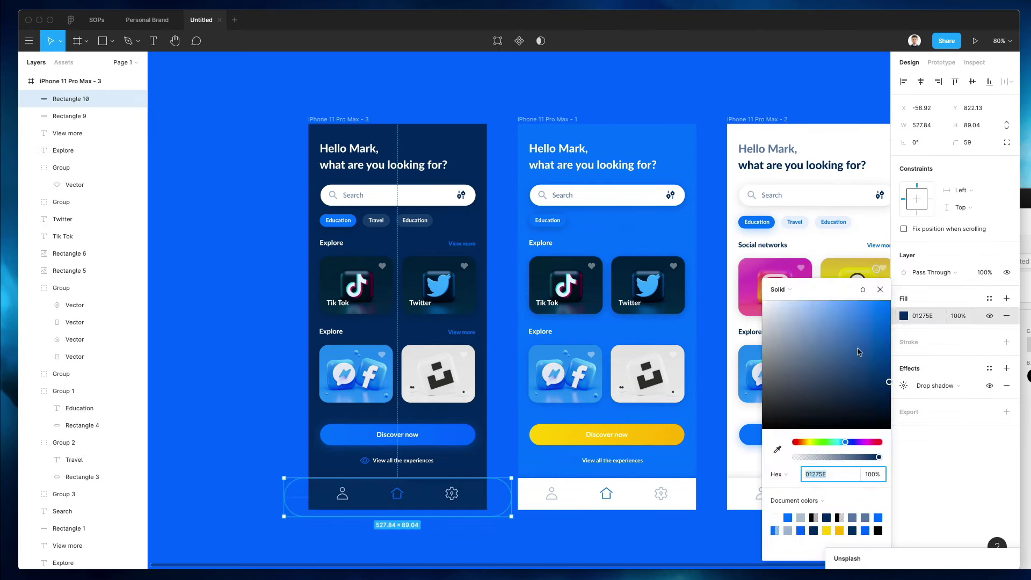
drag(860, 352, 907, 408)
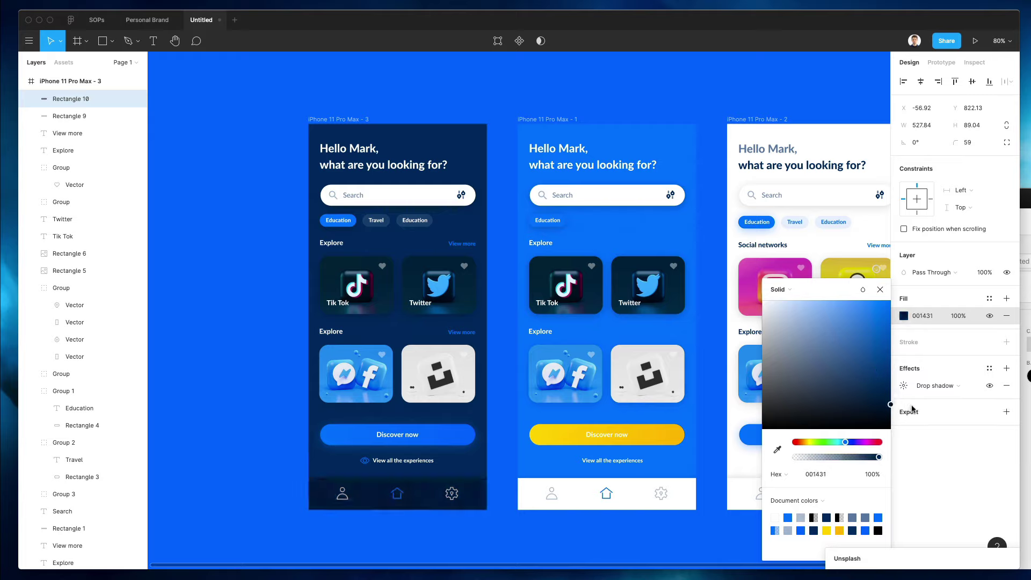
drag(912, 409, 924, 370)
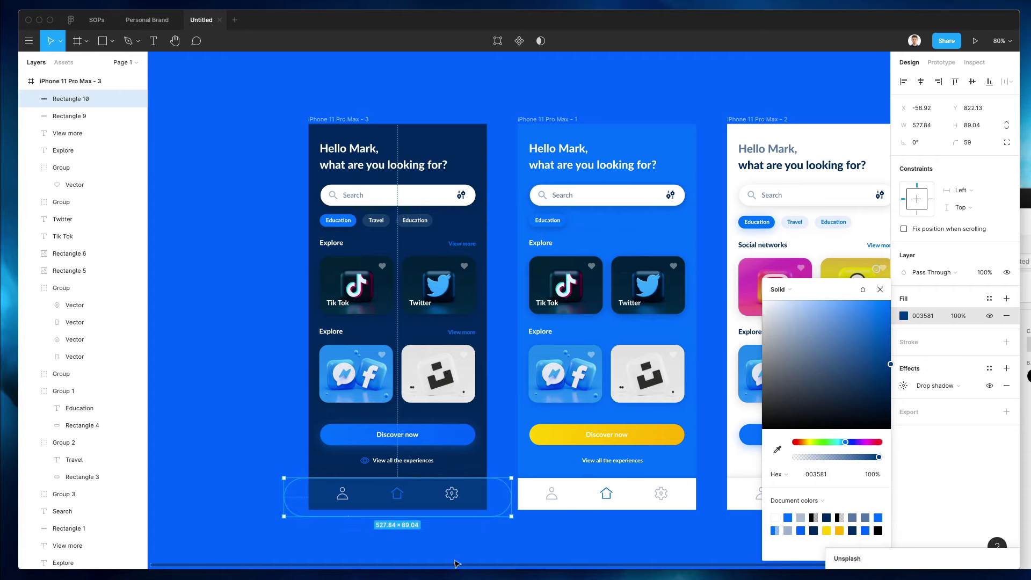
- Recolour the strokes of the profile and settings icons in the navy frame's navigation bar to grey 99A5B6
click(342, 497)
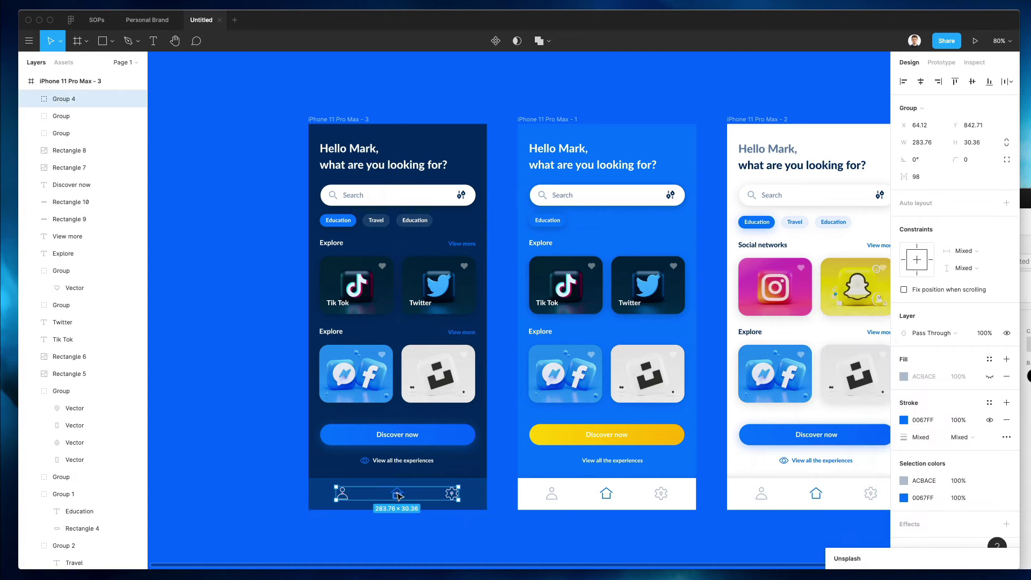
click(329, 514)
shift+super+click(342, 493)
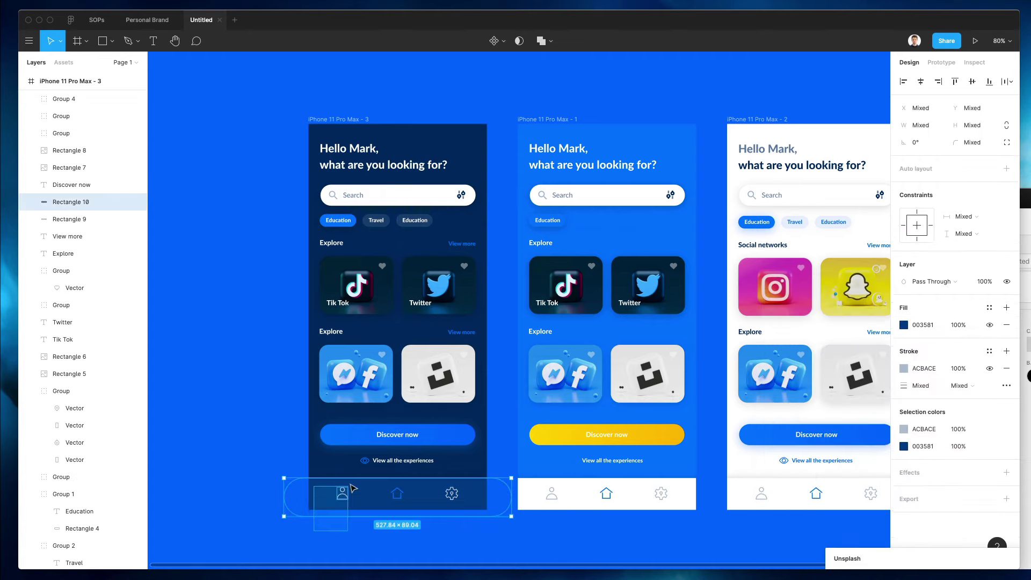
shift+super+click(453, 493)
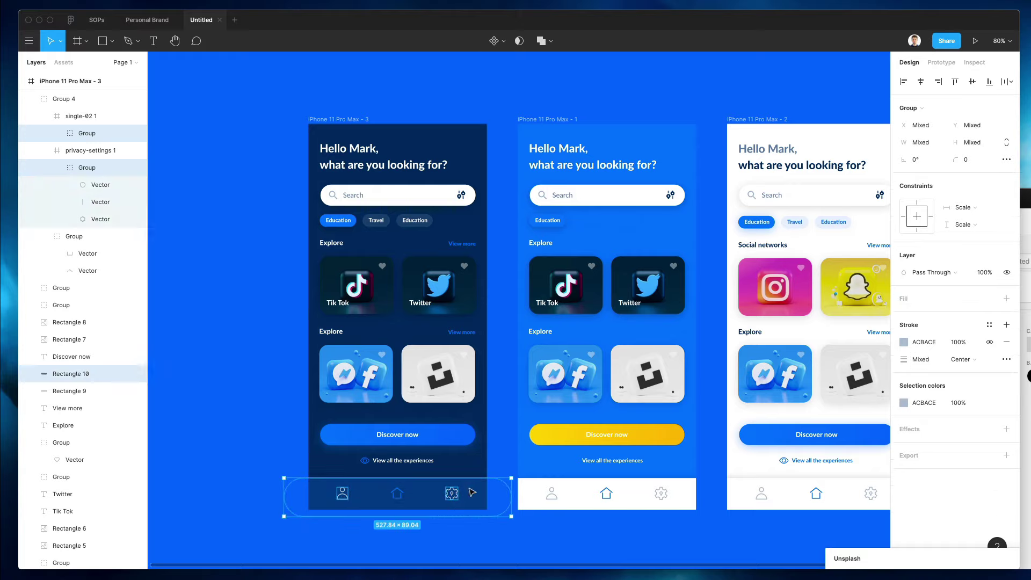
key(i)
click(470, 449)
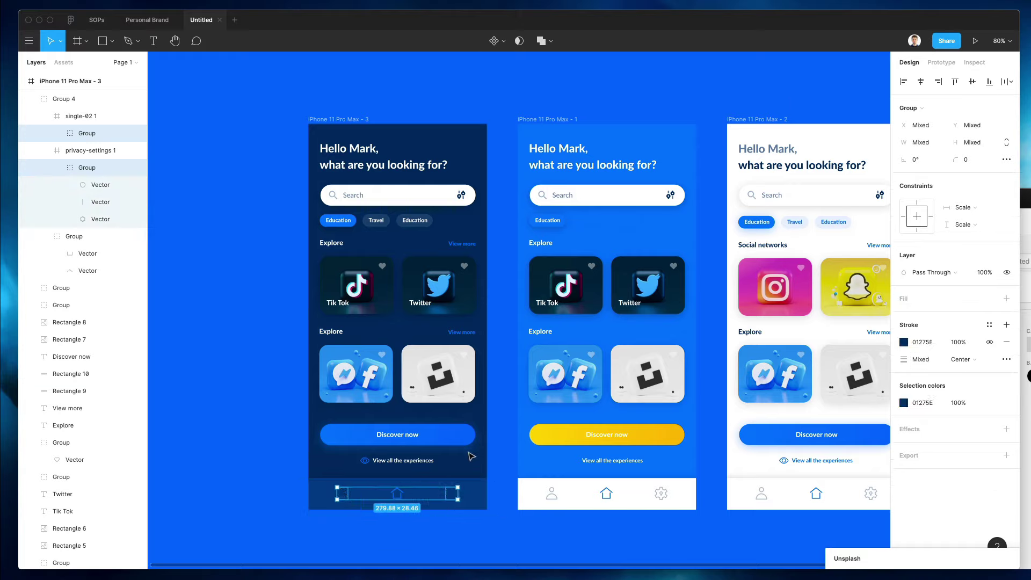
key(super+z)
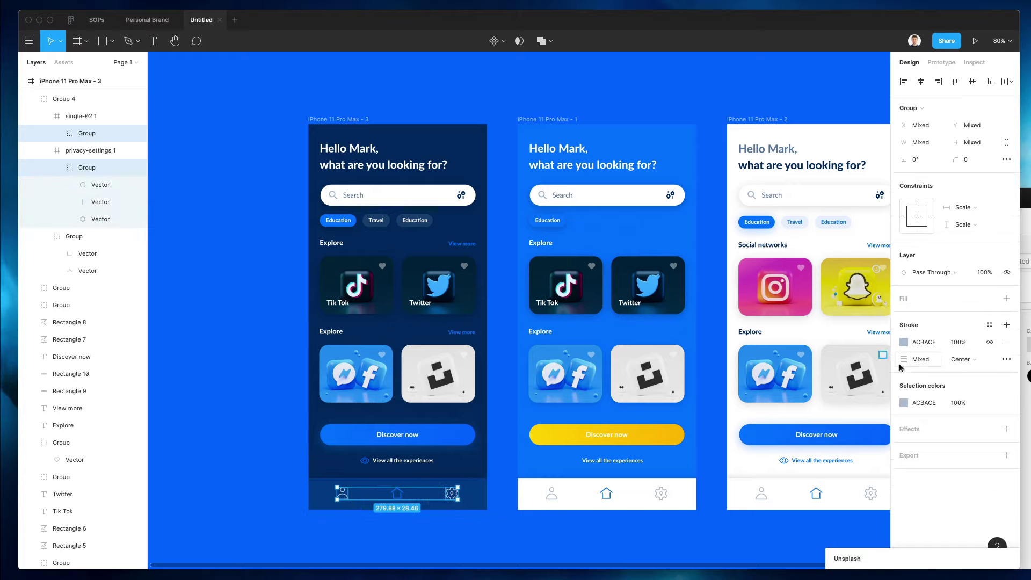
click(902, 343)
drag(816, 345, 712, 247)
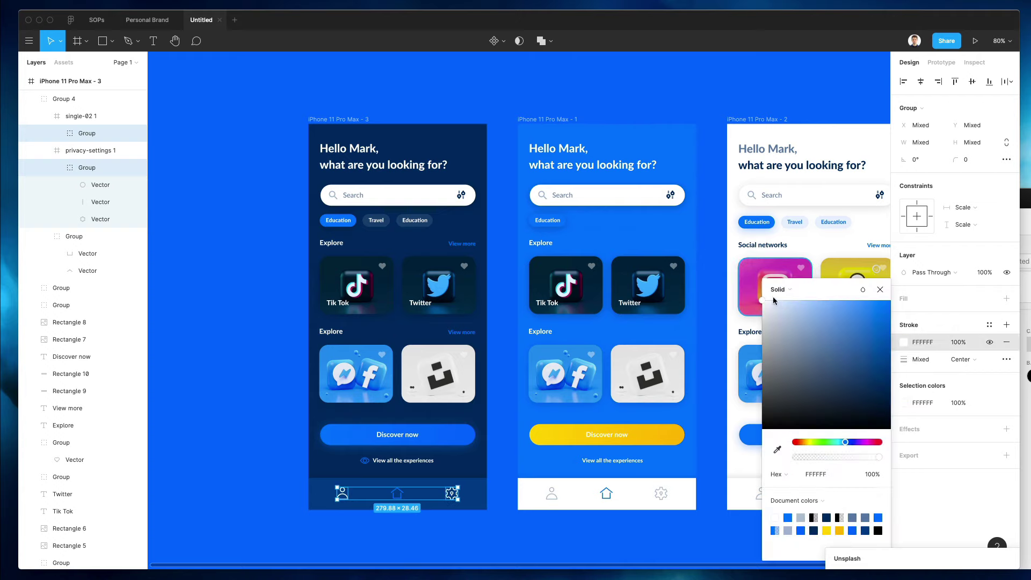
drag(774, 300, 783, 335)
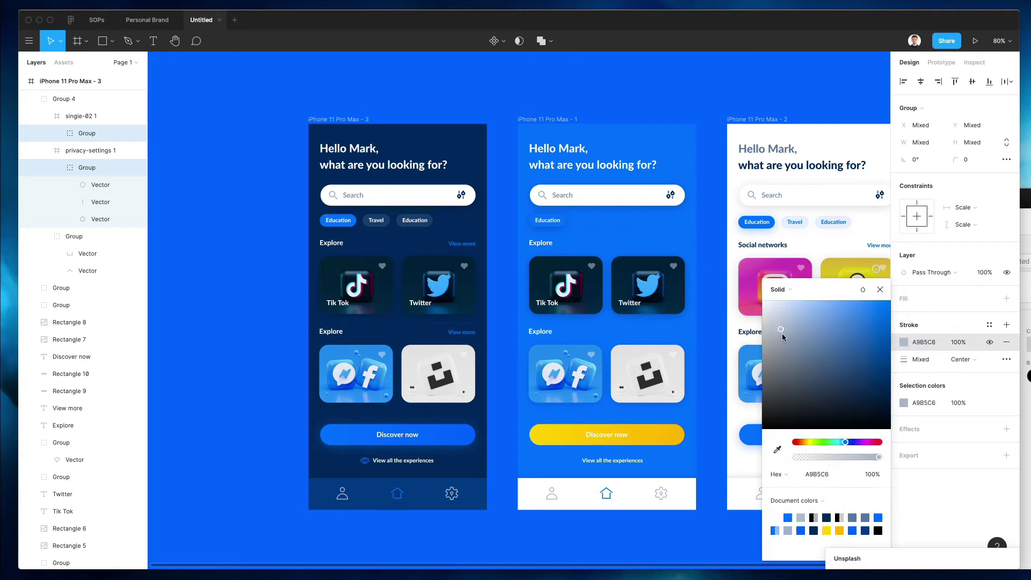
click(427, 519)
- Recolour the stroke of the home icon in the navy frame's navigation bar to white
click(397, 492)
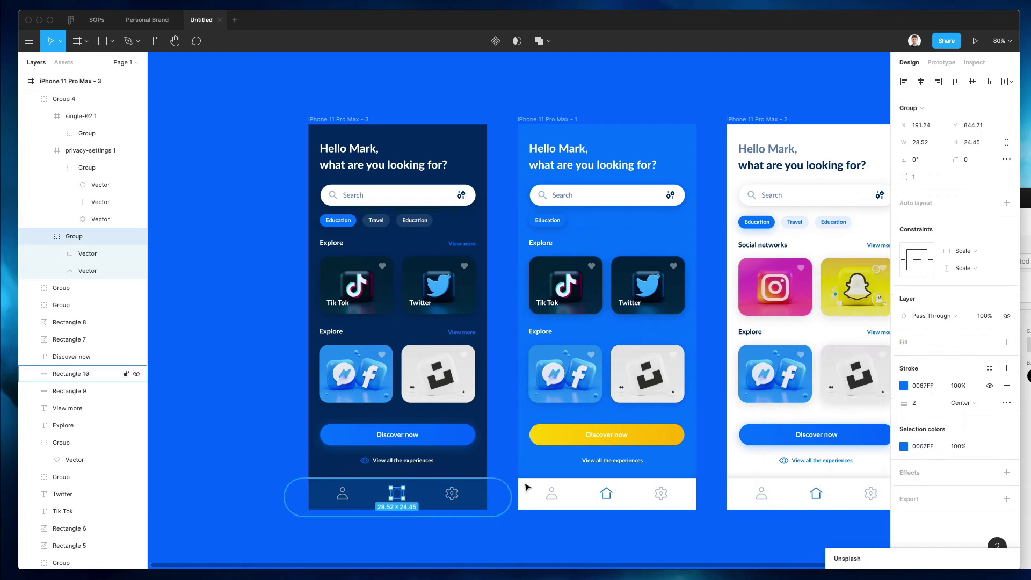
click(468, 554)
scroll(468, 555, right, 5)
scroll(467, 555, down, 1)
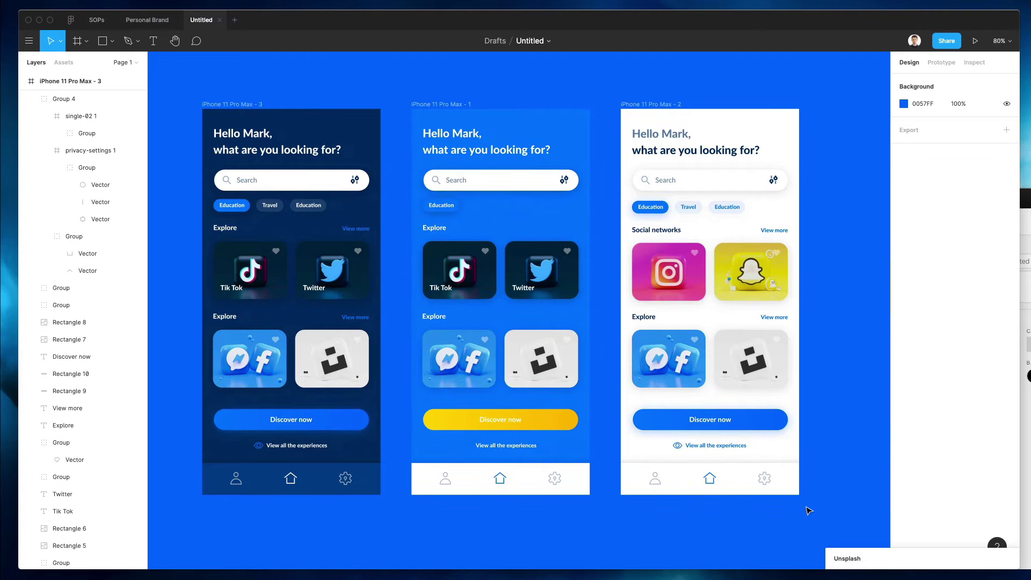
- Rename the navy iPhone frame as 1
scroll(686, 545, left, 2)
scroll(686, 545, up, 2)
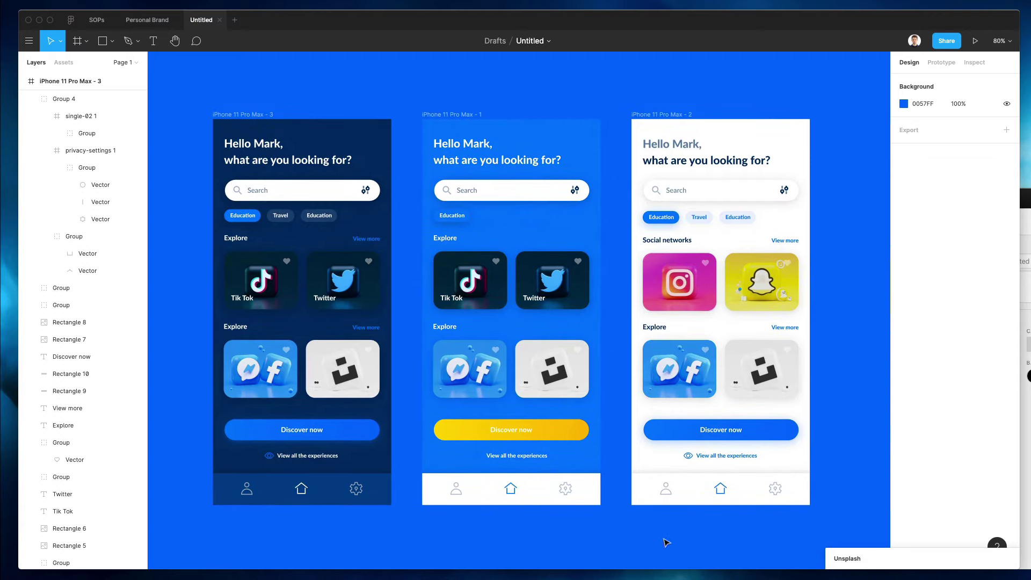
click(230, 105)
key(r)
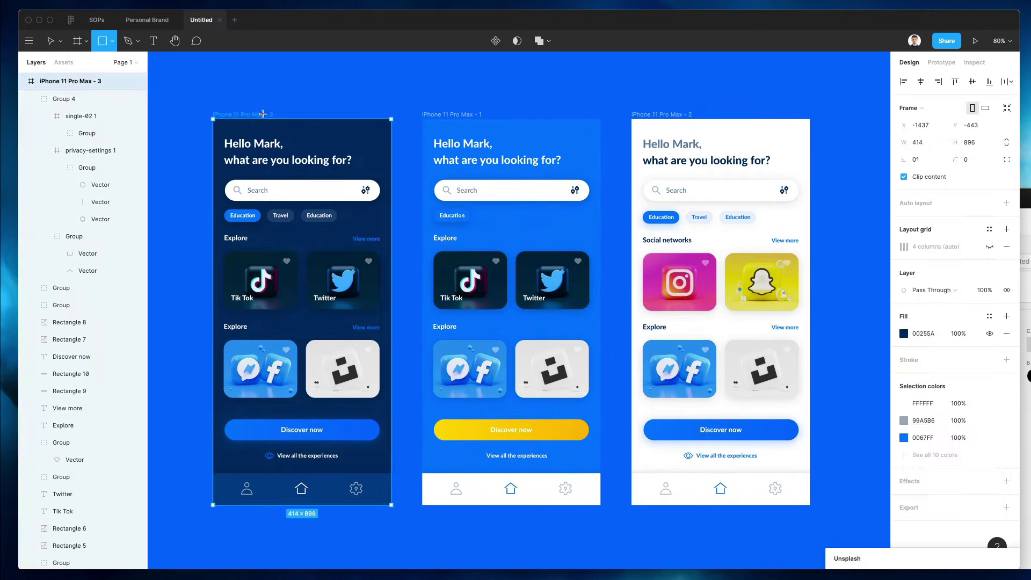
key(shift+1)
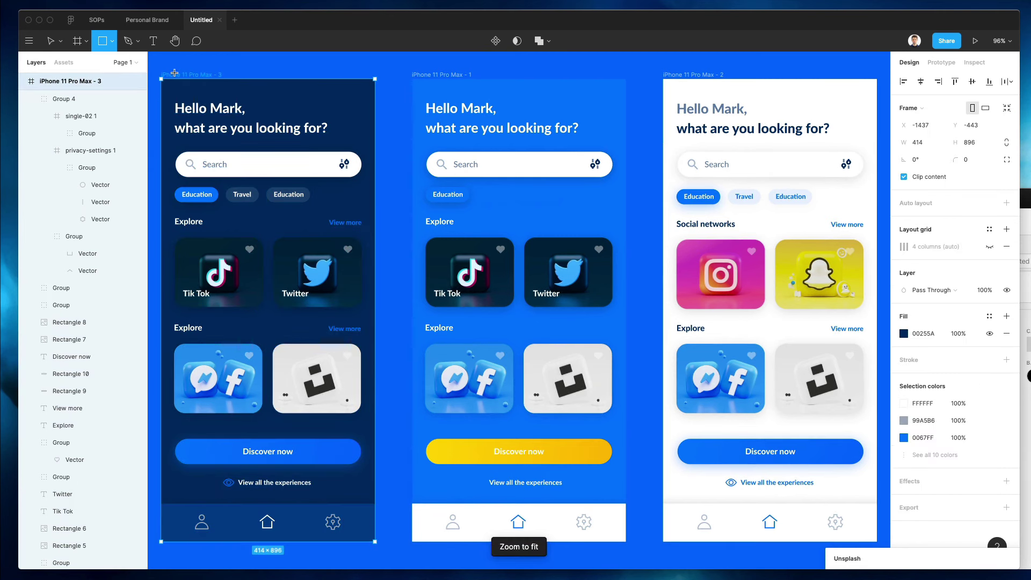
double_click(174, 73)
text(1)
key(Return)
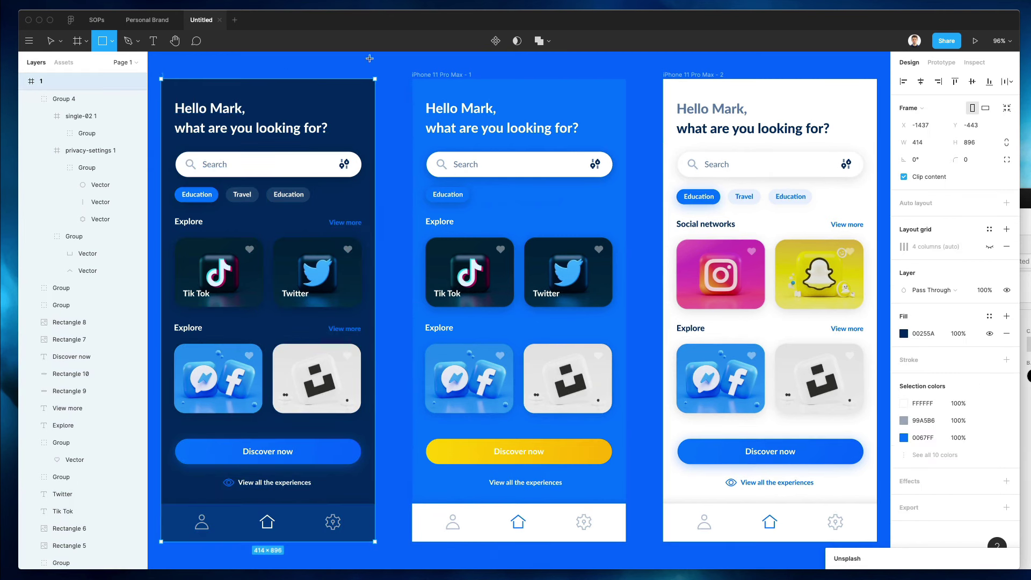
- Rename the blue iPhone frame as 2 and the white iPhone frame as 3
click(414, 74)
double_click(432, 74)
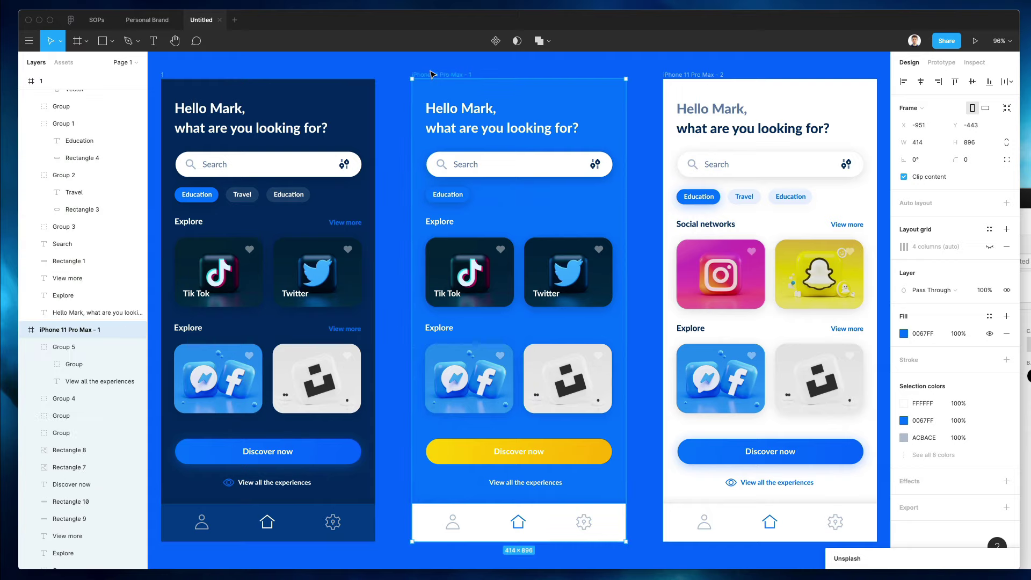
text(2)
key(Return)
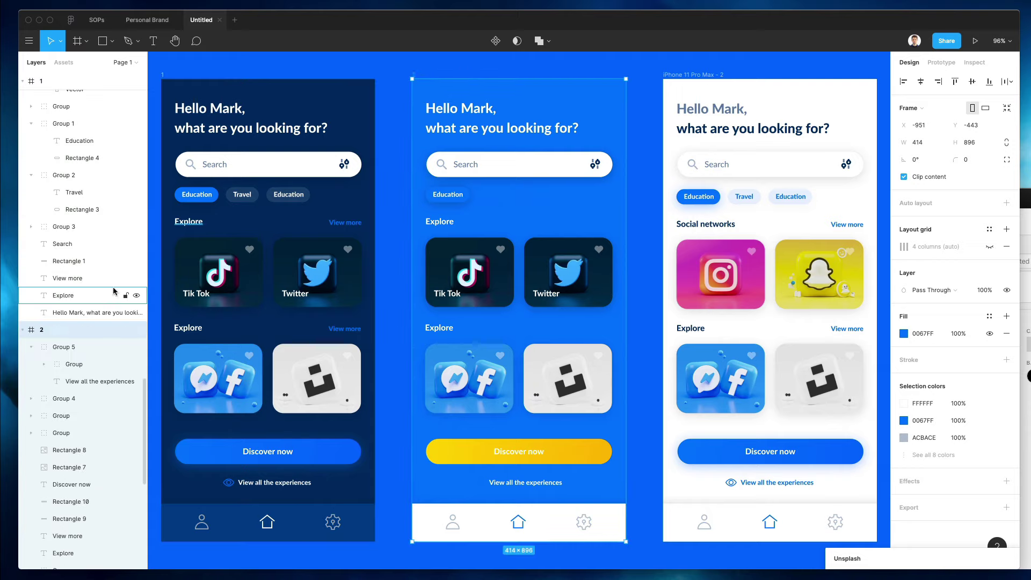
double_click(676, 76)
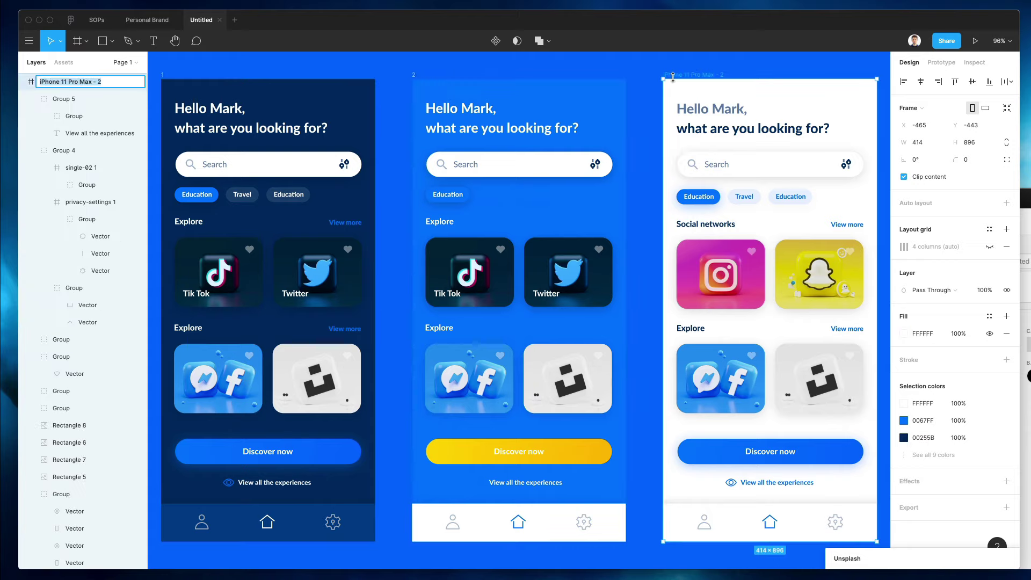
text(3)
key(Return)
scroll(664, 140, up, 3)
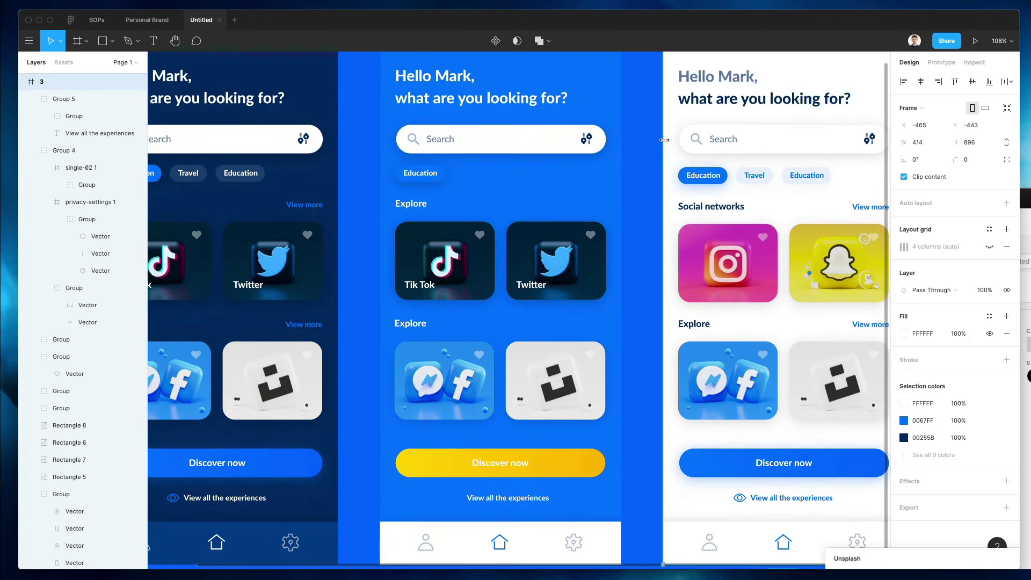
scroll(664, 140, down, 4)
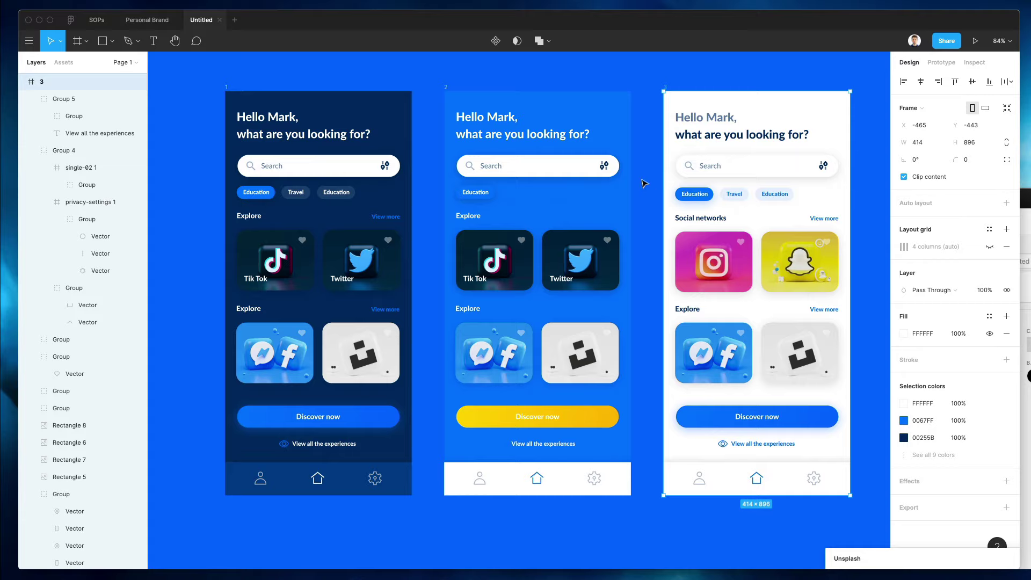
click(646, 207)
scroll(647, 204, up, 1)
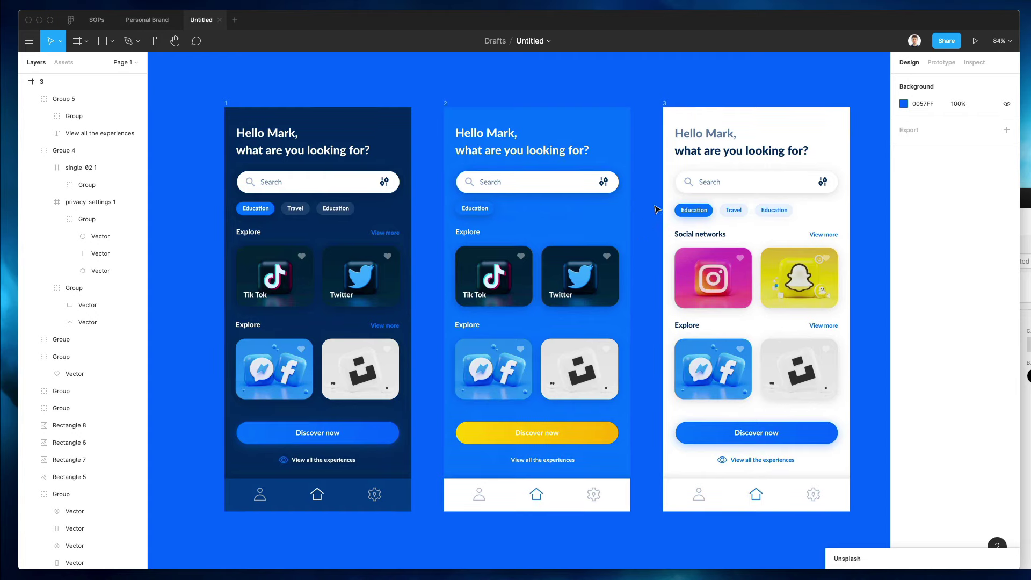
scroll(657, 227, left, 1)
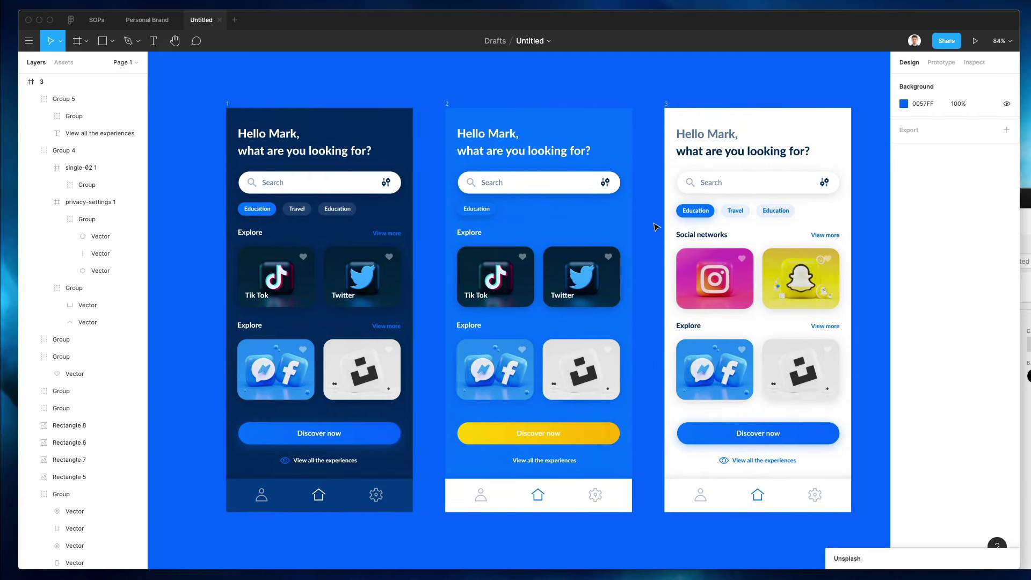
scroll(657, 224, right, 2)
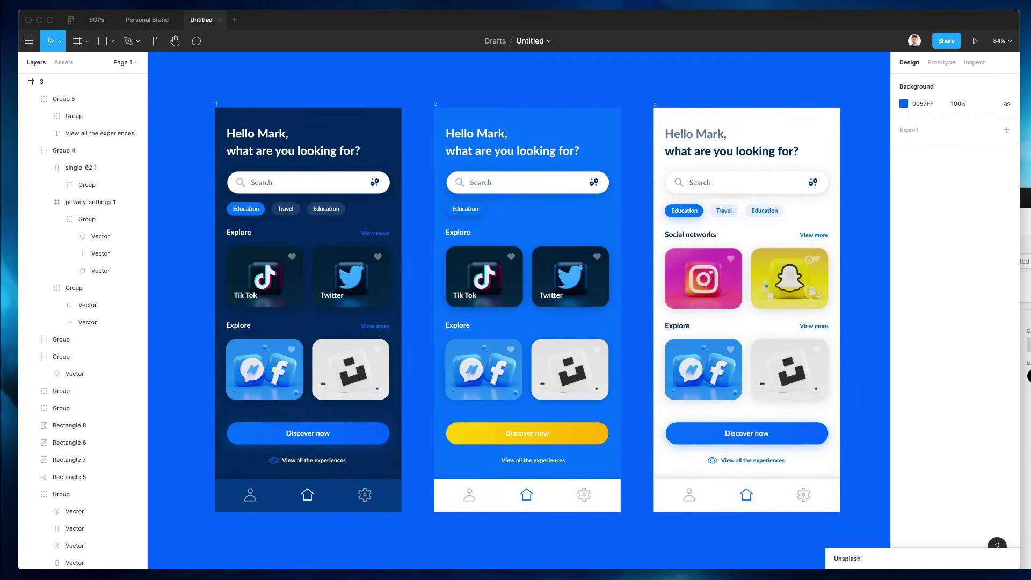